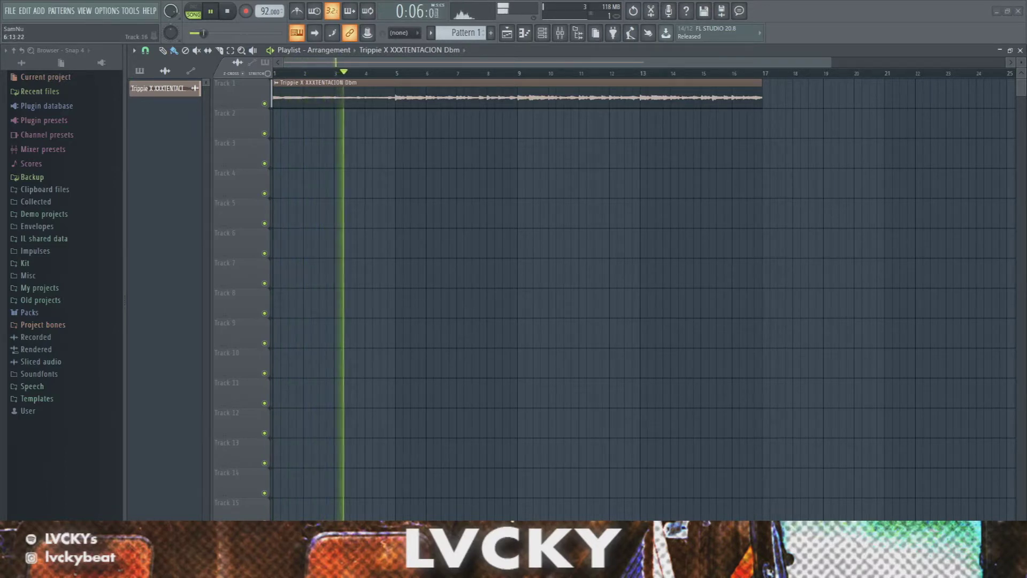
# Open the channel settings of the Trippie X XXXTENTACION Dbm loop and try out a different time-stretching pitch.
pyautogui.scroll(-1, 248, 192)
pyautogui.scroll(2, 385, 74)
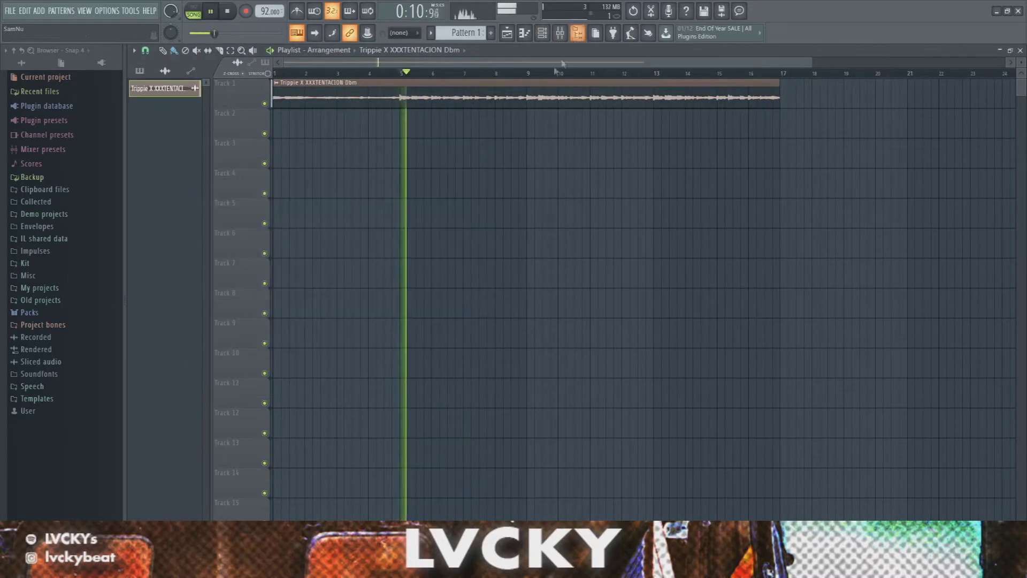
pyautogui.doubleClick(530, 89)
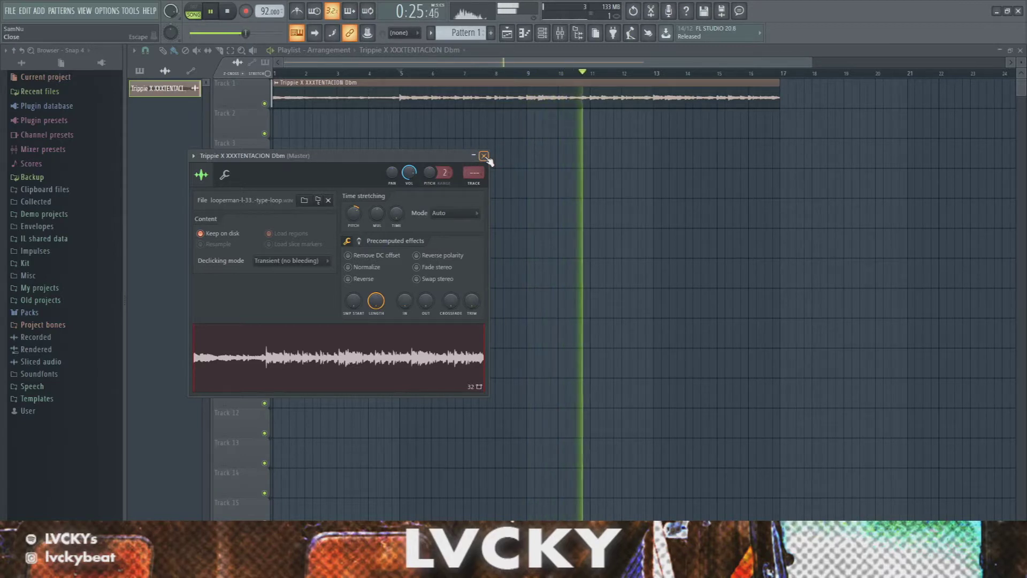
pyautogui.moveTo(358, 217); pyautogui.dragTo(358, 251)
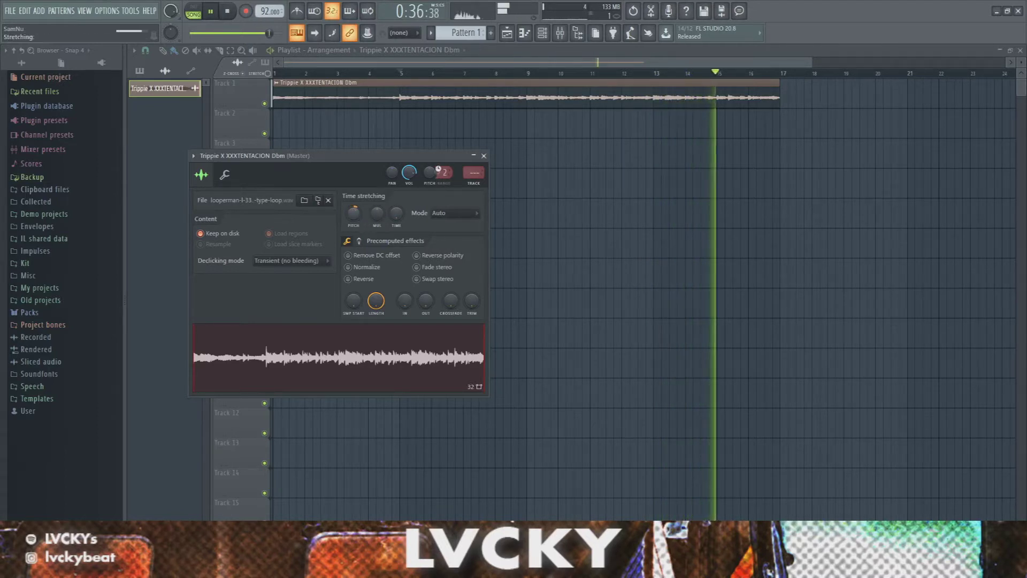
pyautogui.click(483, 155)
# Audition the loop from bars 9, 5 and 13 and check its channel settings.
pyautogui.click(522, 74)
pyautogui.click(399, 74)
pyautogui.doubleClick(428, 94)
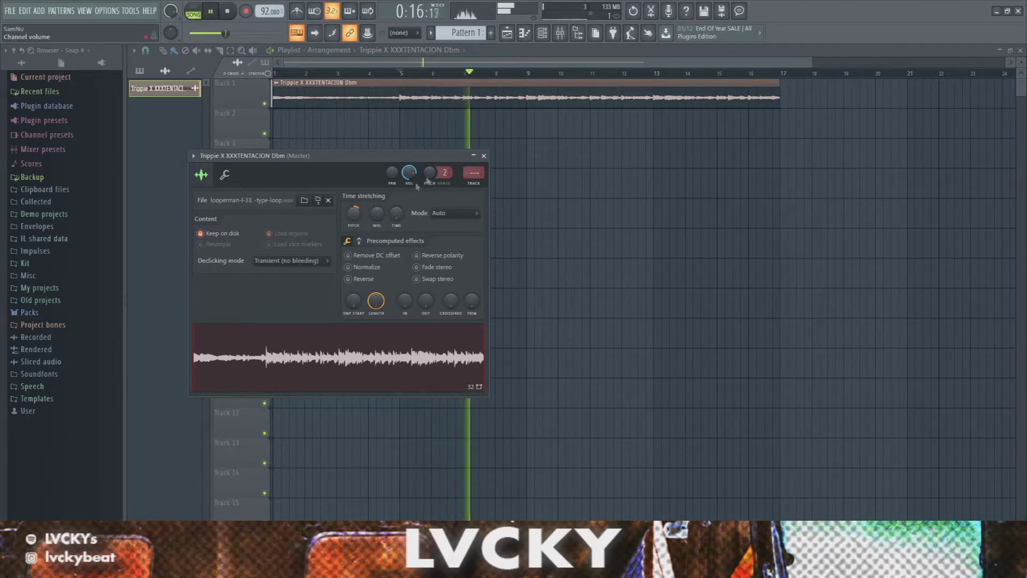
pyautogui.click(483, 157)
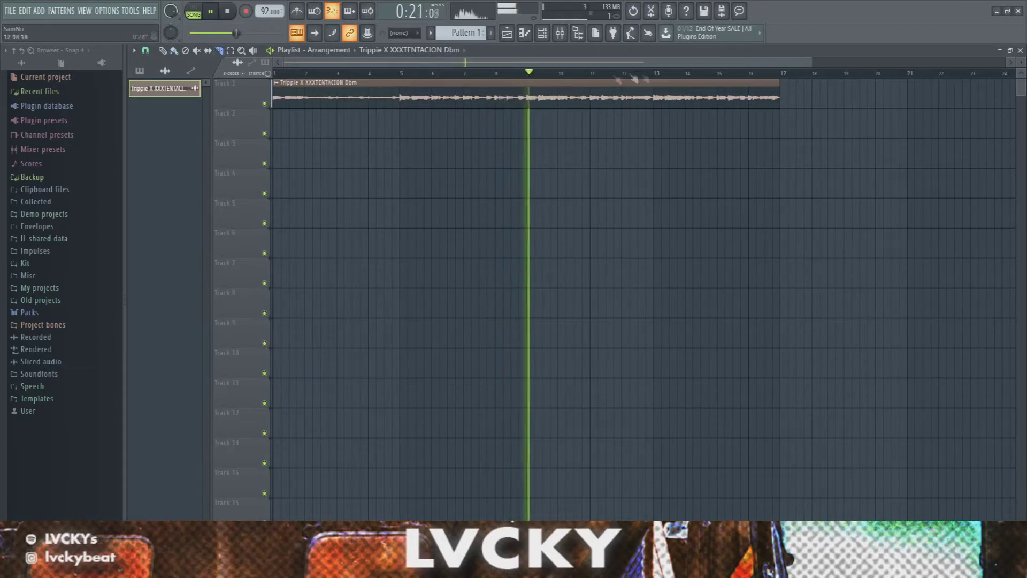
pyautogui.click(660, 76)
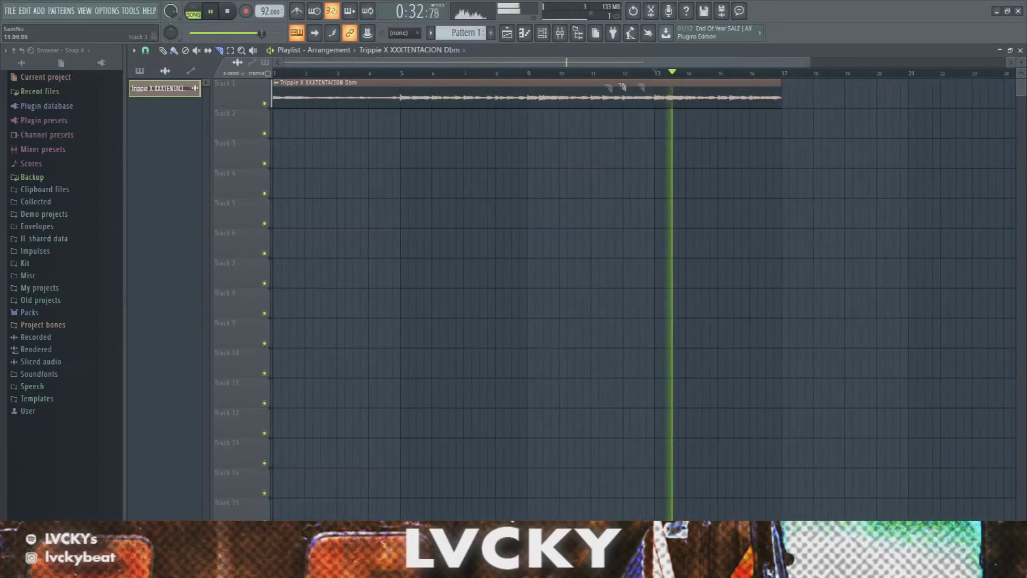
# Slice the loop on track 1 at bars 9 and 13 and place a copy of the middle slice on track 2.
pyautogui.click(529, 101)
pyautogui.click(655, 101)
pyautogui.click(174, 50)
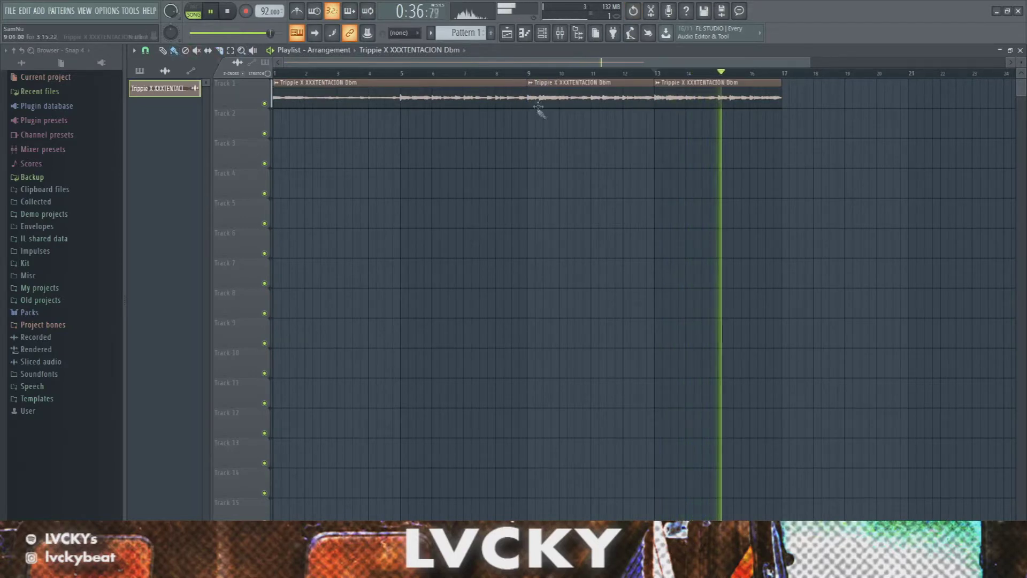
pyautogui.click(541, 127)
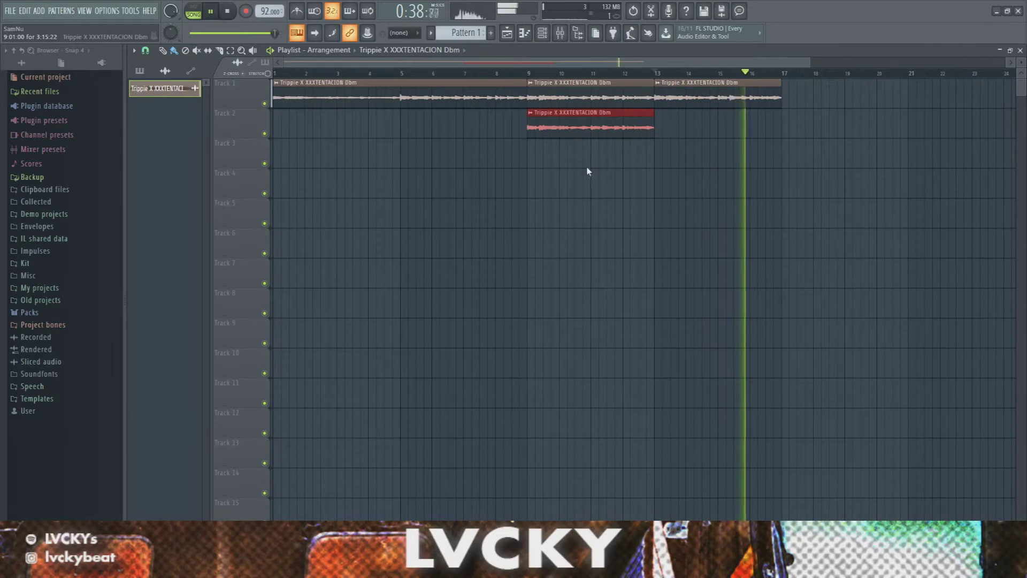
# Make the track 2 clip unique and restore the track 1 loop to a single clip ending at bar 17.
pyautogui.rightClick(629, 105)
pyautogui.rightClick(703, 105)
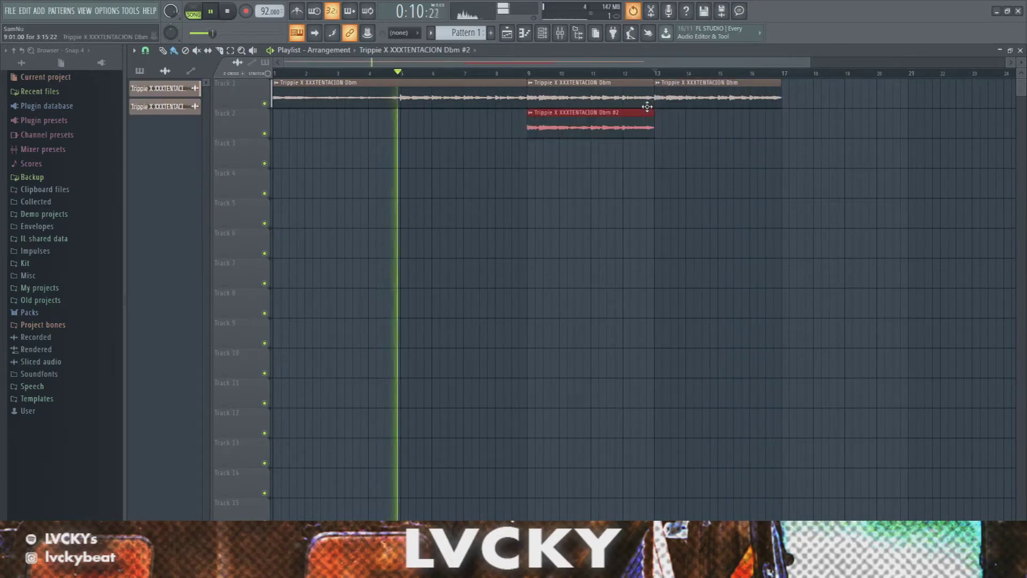
pyautogui.moveTo(527, 97); pyautogui.dragTo(780, 116)
# Configure the track 2 copy with Stretch mode and a pitch range of 12, and adjust its channel volume.
pyautogui.doubleClick(591, 126)
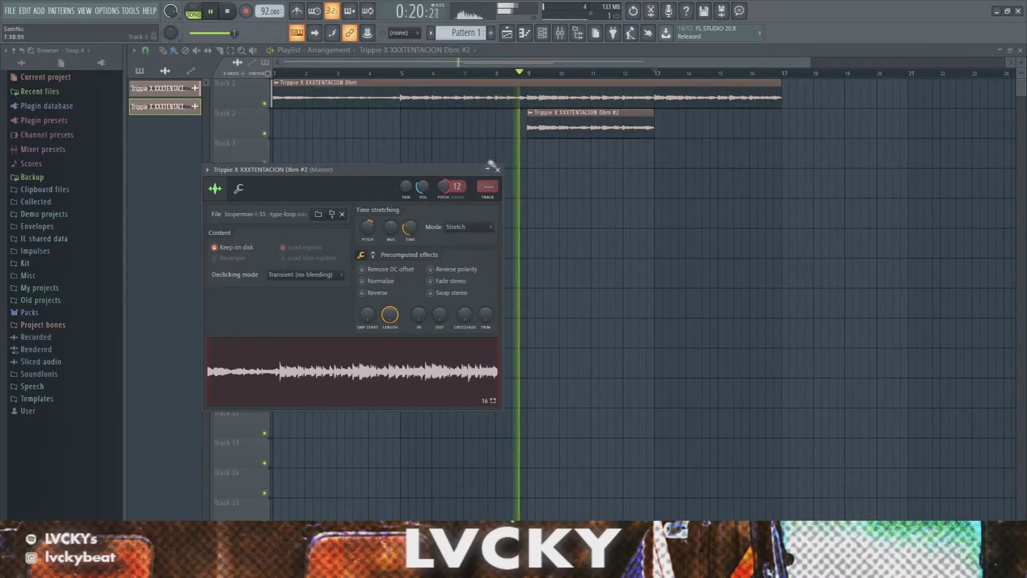
pyautogui.moveTo(433, 195); pyautogui.dragTo(431, 193)
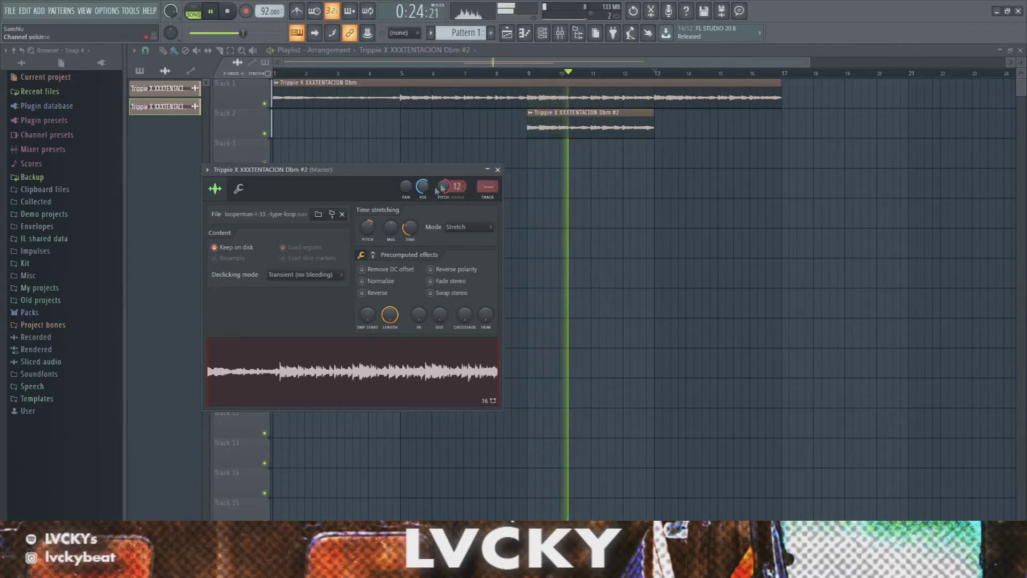
pyautogui.click(497, 170)
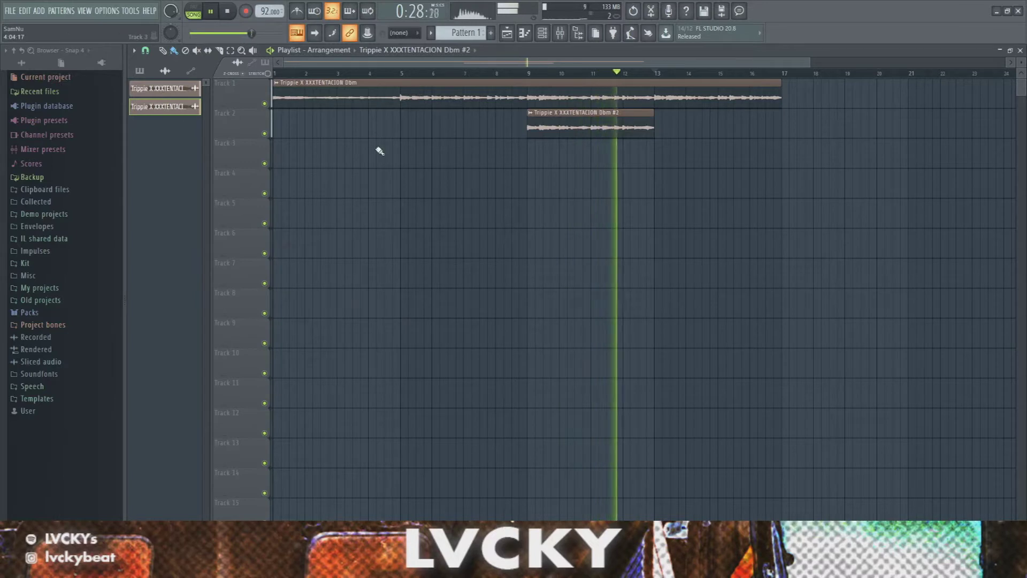
# Fill track 3 with four consecutive 4-bar Pattern 1 clips from bar 1 to bar 17.
pyautogui.scroll(-2, 380, 152)
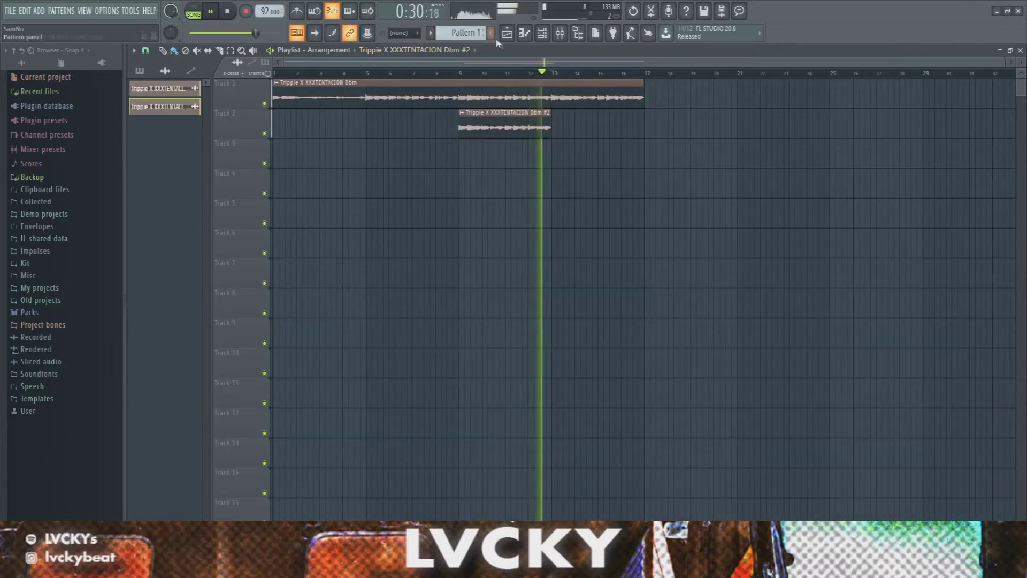
pyautogui.click(465, 33)
pyautogui.click(278, 159)
pyautogui.moveTo(297, 155); pyautogui.dragTo(382, 162)
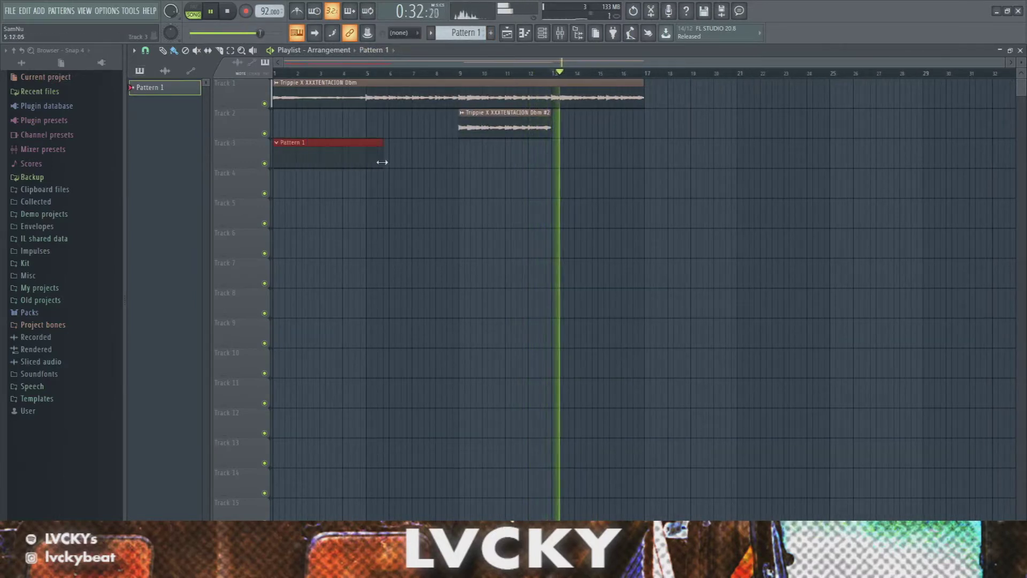
pyautogui.hotkey('ctrl', 'b')
pyautogui.hotkey('ctrl', 'b')
pyautogui.hotkey('ctrl', 'b')
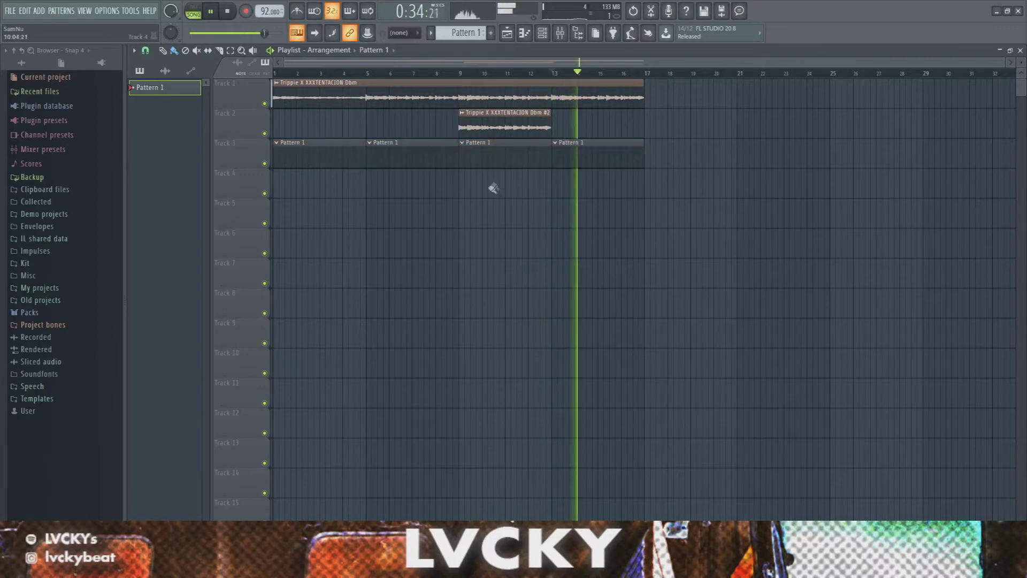
# Open the channel settings of the track 2 loop copy and adjust its time-stretching time.
pyautogui.click(517, 127)
pyautogui.doubleClick(518, 127)
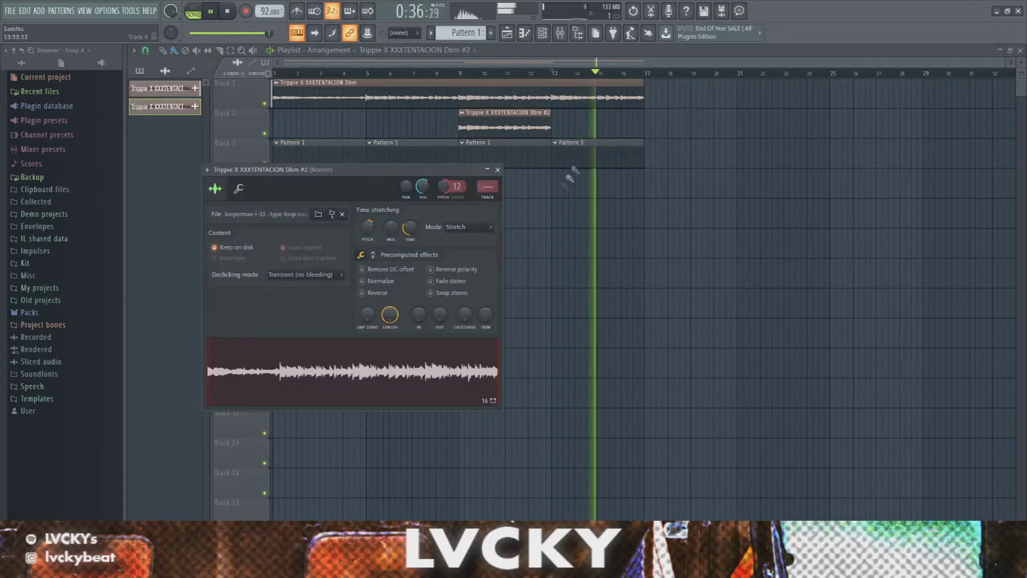
pyautogui.click(497, 170)
pyautogui.scroll(5, 546, 240)
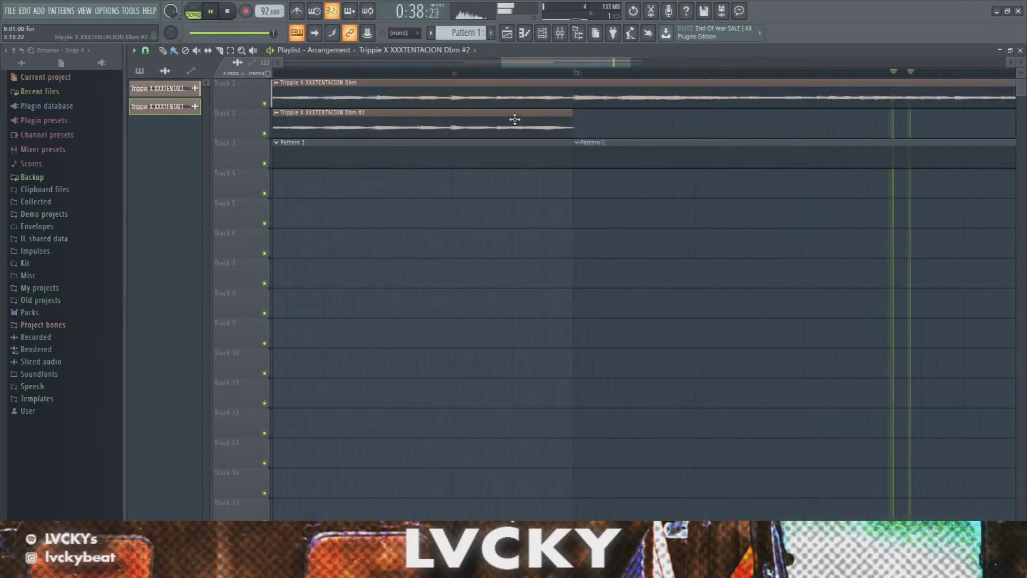
pyautogui.doubleClick(425, 127)
pyautogui.moveTo(409, 228); pyautogui.dragTo(410, 223)
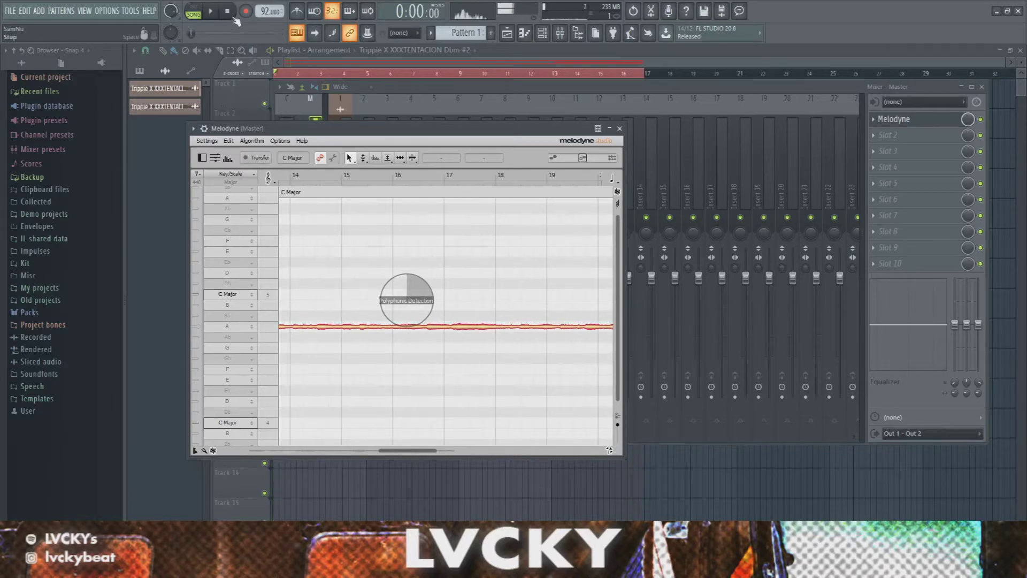
# Examine the loop's polyphonic note detection in Melodyne and close the Sampler channel's piano roll.
pyautogui.moveTo(396, 451); pyautogui.dragTo(348, 451)
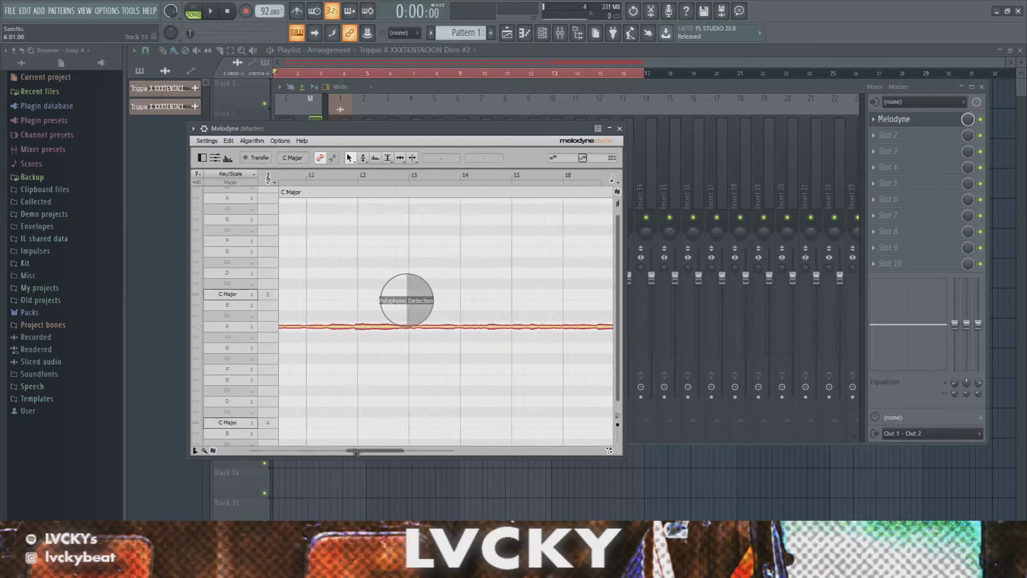
pyautogui.moveTo(326, 453); pyautogui.dragTo(274, 453)
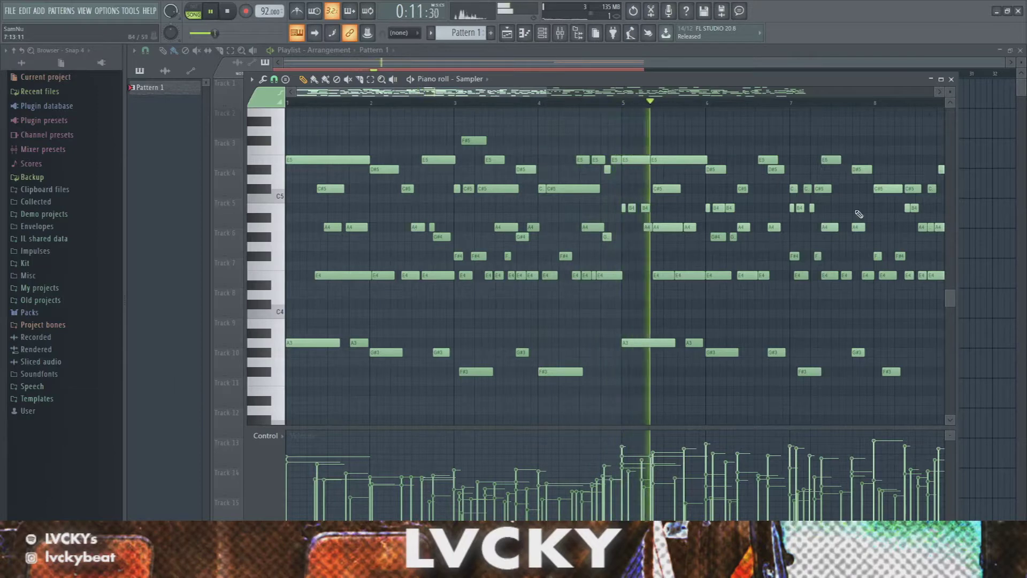
pyautogui.click(952, 79)
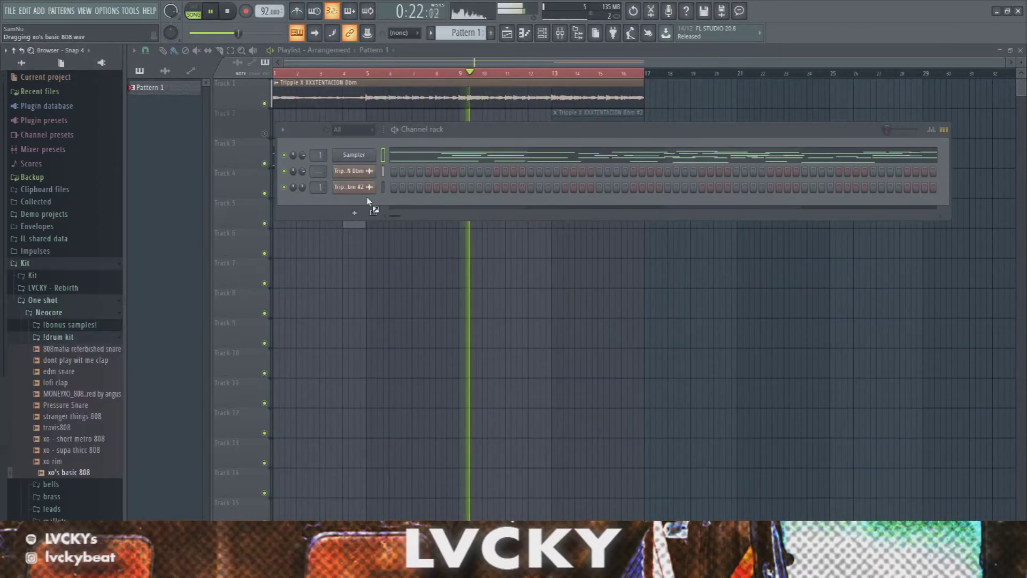
# Load xo's basic 808 into a new channel and write a bass line of A3, G#3 and F#3 notes across bars 1 to 4.
pyautogui.moveTo(367, 201); pyautogui.dragTo(383, 208)
pyautogui.click(395, 204)
pyautogui.press('F7')
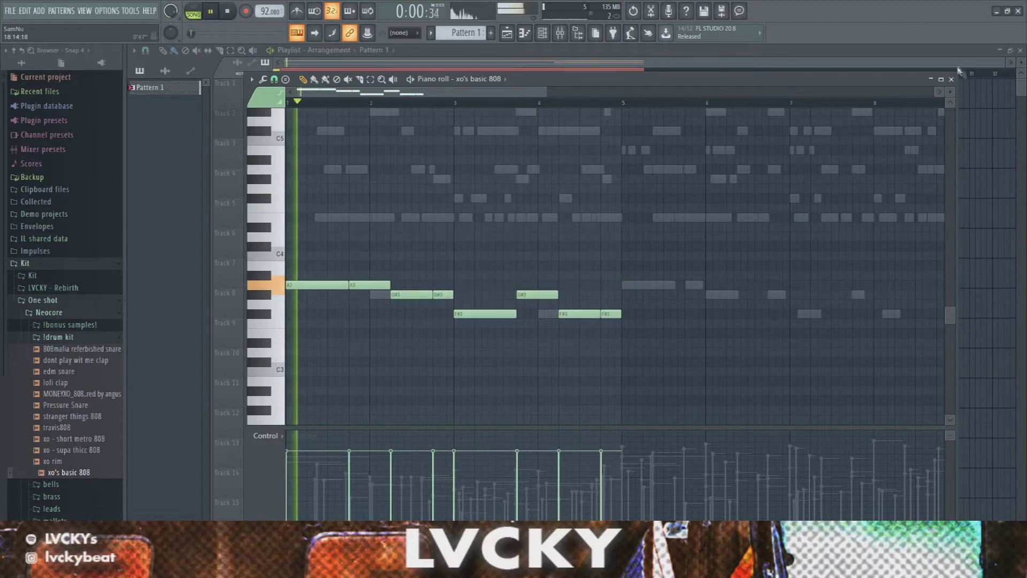
# Transpose the 808 bass line up two octaves to A5, G#5 and F#5.
pyautogui.press('F7')
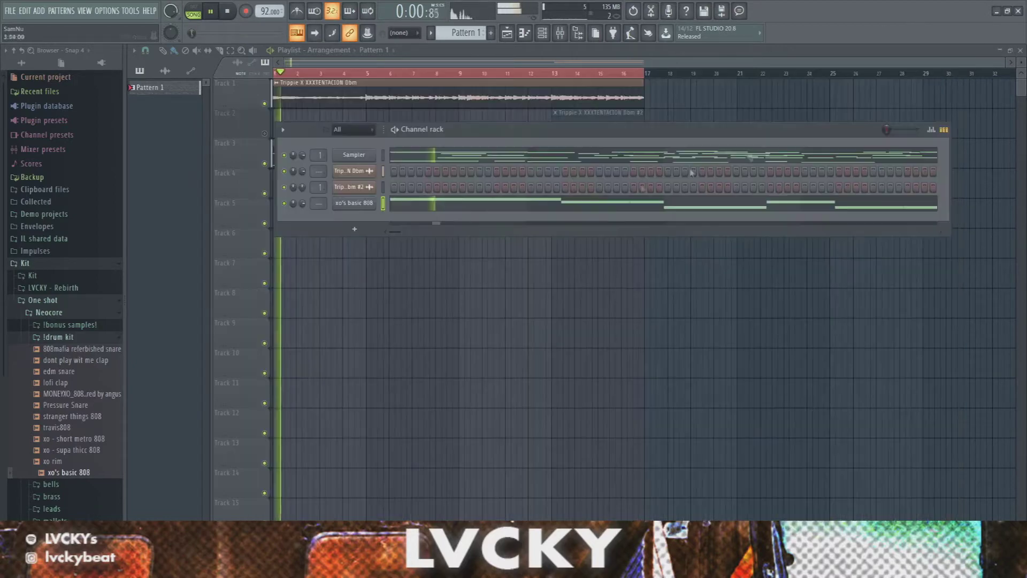
pyautogui.click(451, 208)
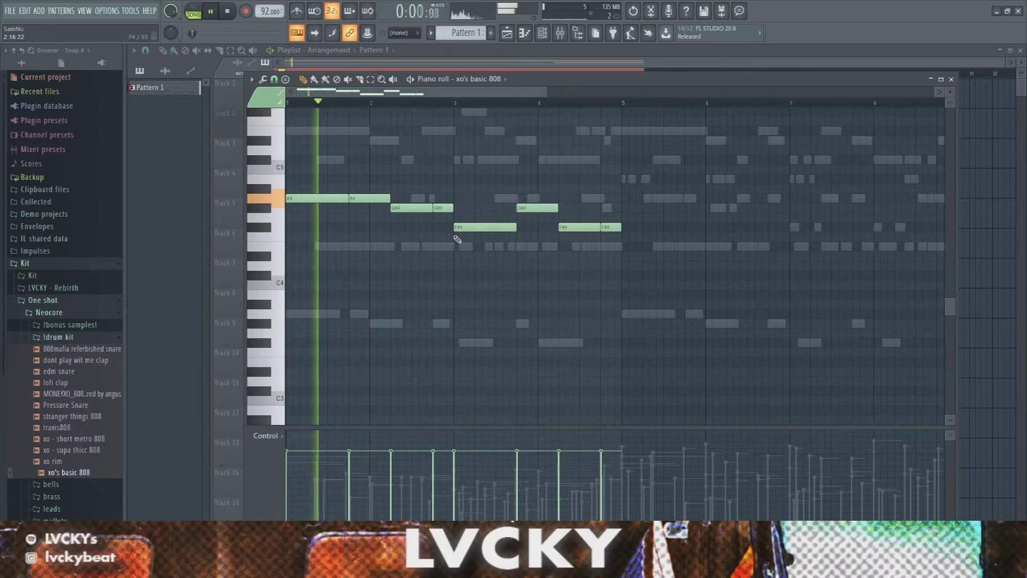
pyautogui.scroll(3, 459, 239)
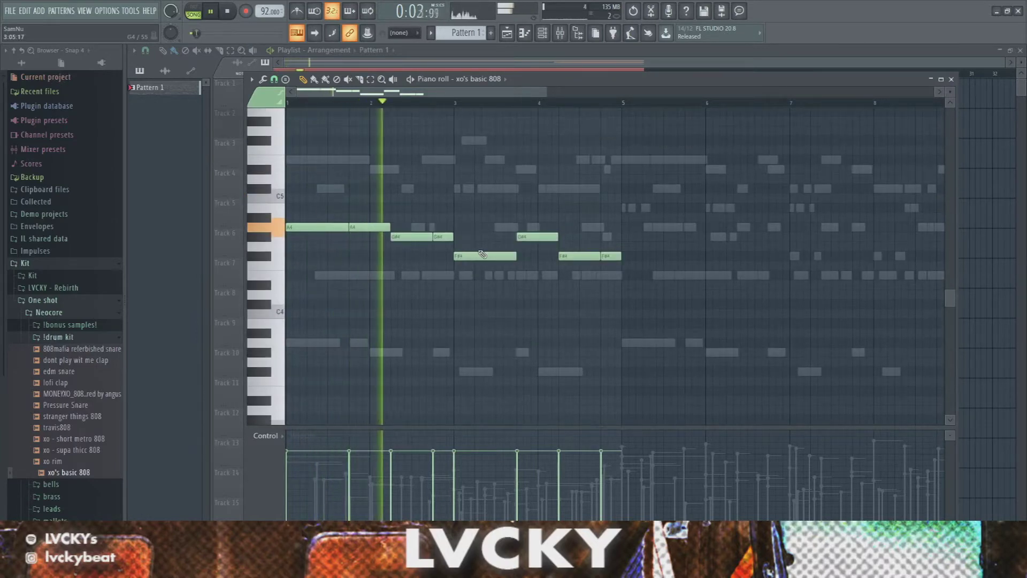
pyautogui.hotkey('ctrl', 'Up')
pyautogui.scroll(6, 482, 254)
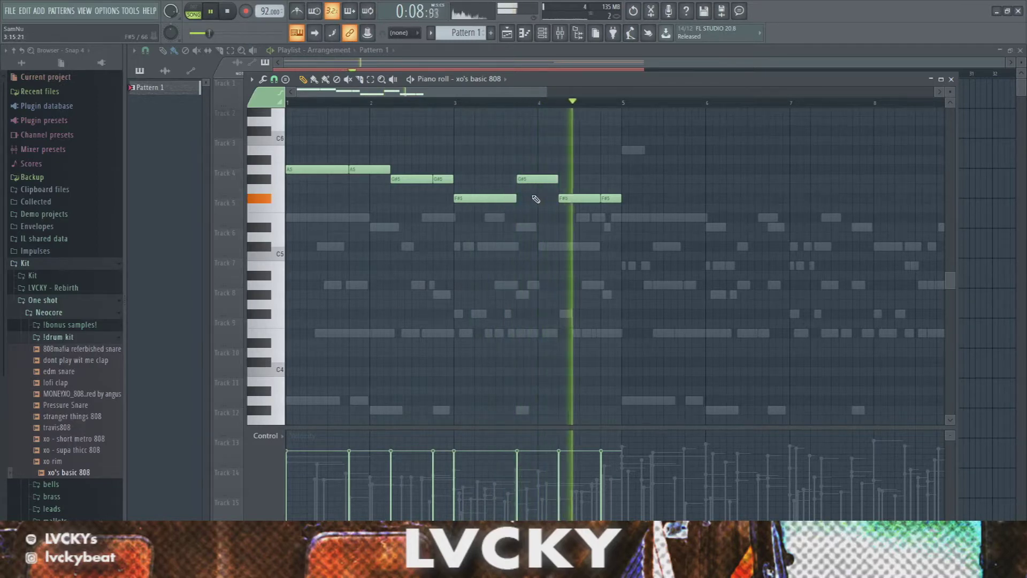
# Move the first G#5 note of the 808 line to the start of bar 2 and apply legato to the notes.
pyautogui.scroll(2, 325, 104)
pyautogui.moveTo(428, 180); pyautogui.dragTo(439, 179)
pyautogui.hotkey('ctrl', 'l')
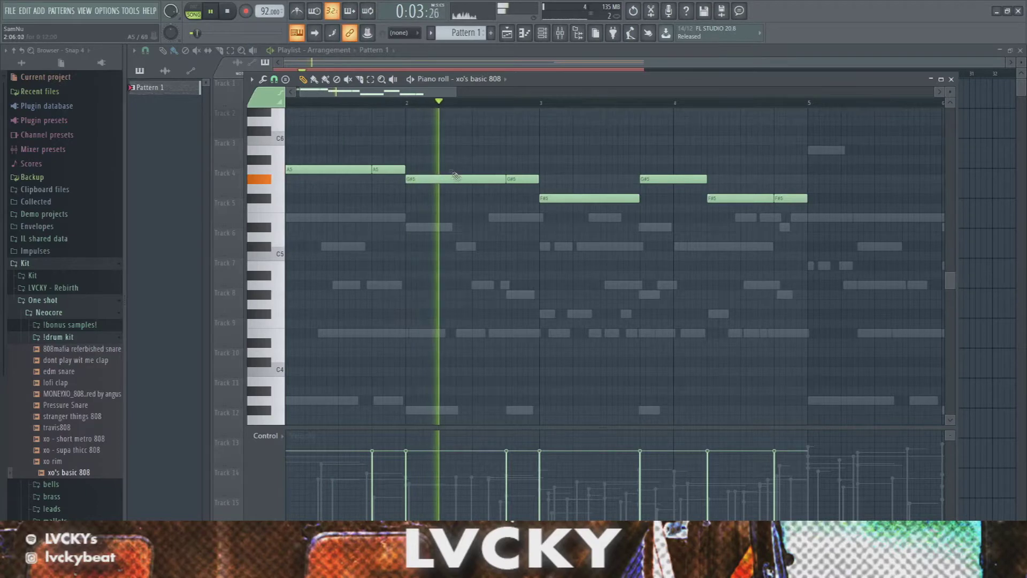
# Move the F#5 note in bar 4 to the start of that bar and apply legato to the 808 notes.
pyautogui.scroll(-2, 544, 202)
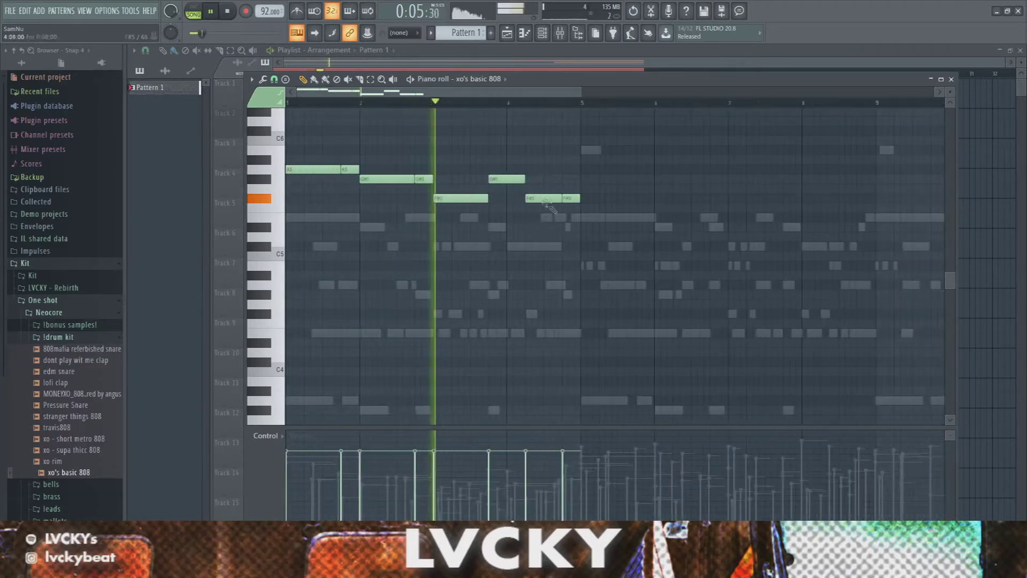
pyautogui.scroll(2, 543, 199)
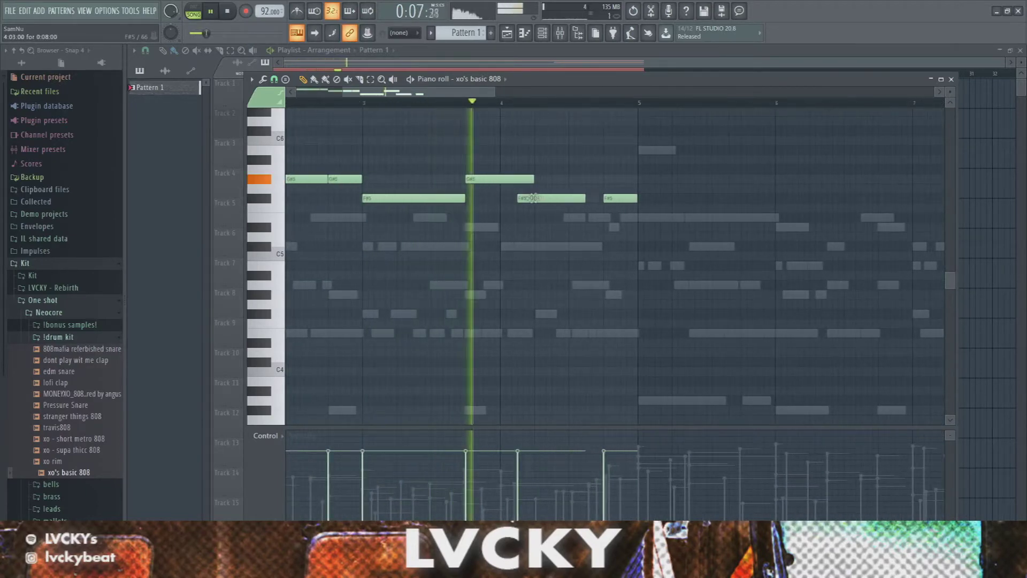
pyautogui.moveTo(544, 197); pyautogui.dragTo(518, 200)
pyautogui.hotkey('ctrl', 'l')
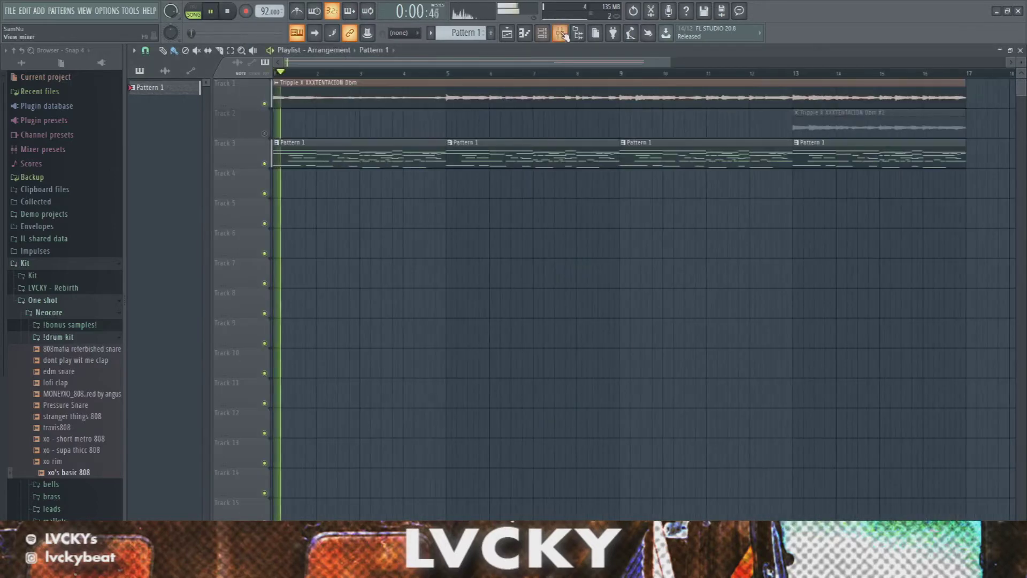
# Reopen the 808 channel's piano roll, play the line from the start and delete the extra A5 note in bar 1.
pyautogui.press('F6')
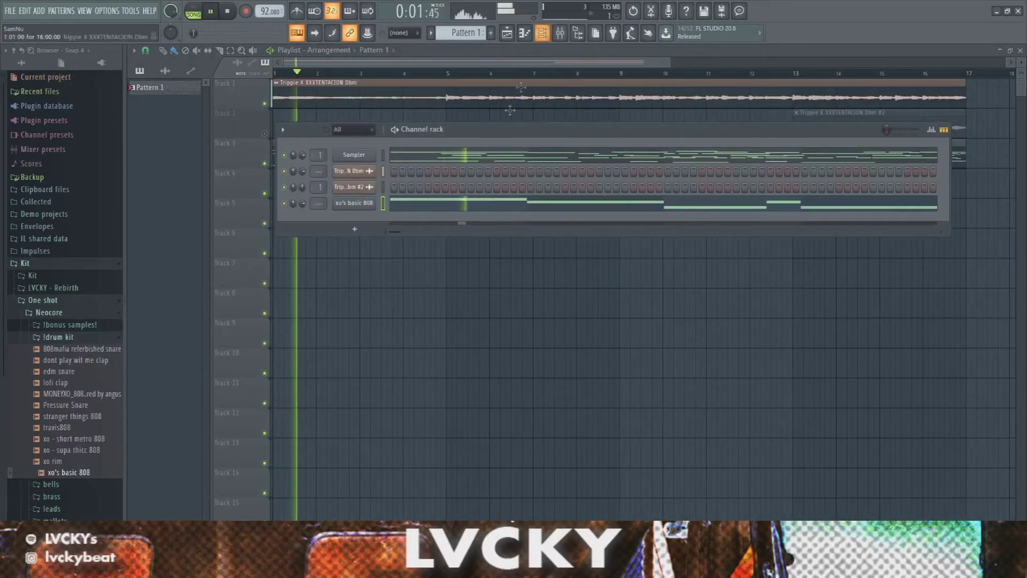
pyautogui.click(435, 207)
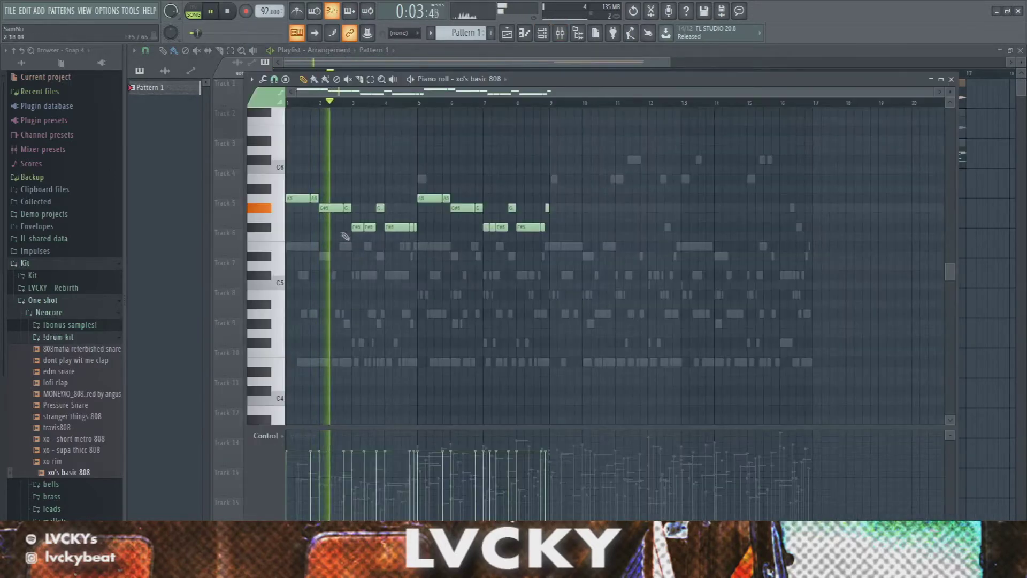
pyautogui.scroll(6, 345, 236)
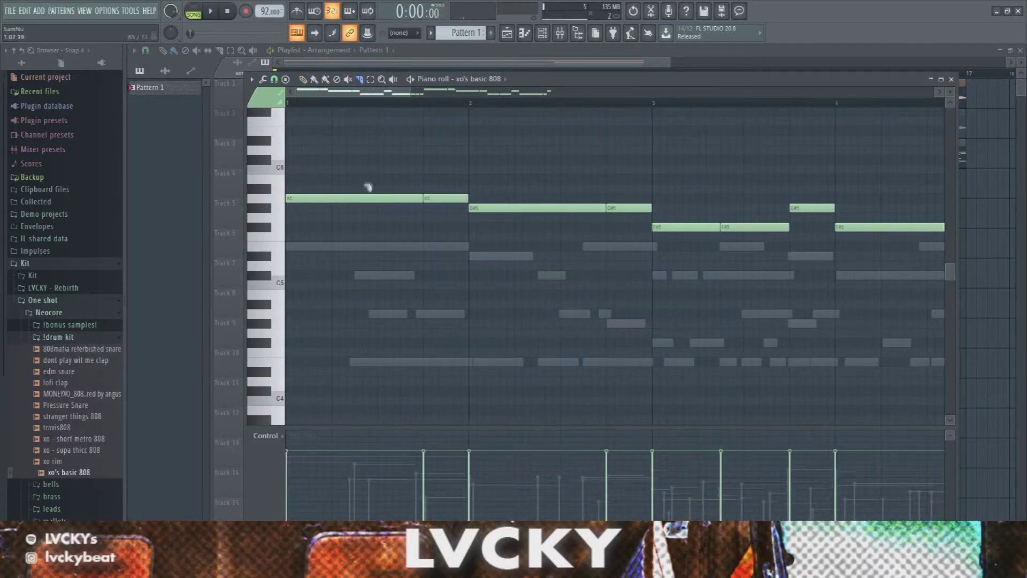
pyautogui.press('space')
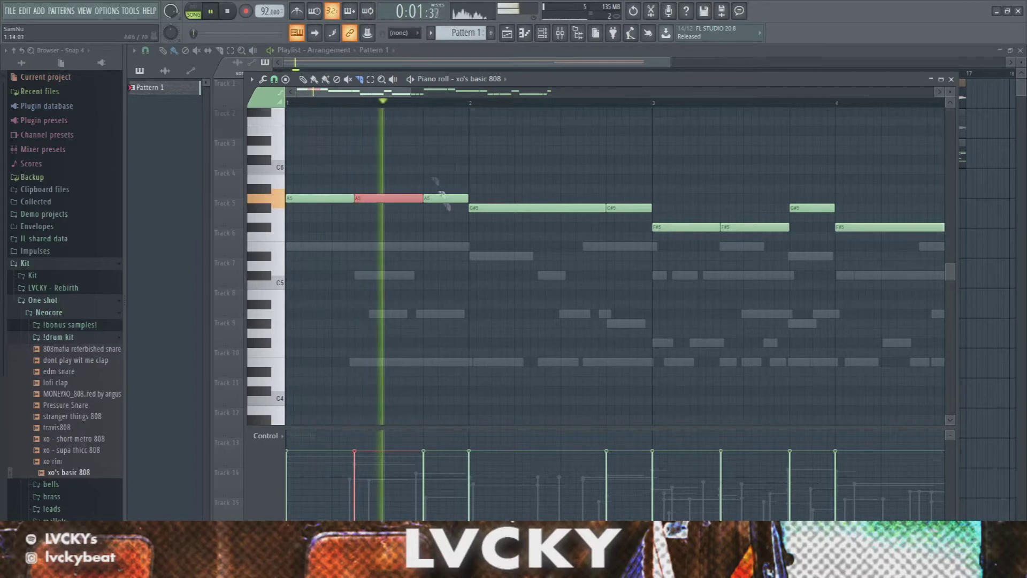
pyautogui.press('Delete')
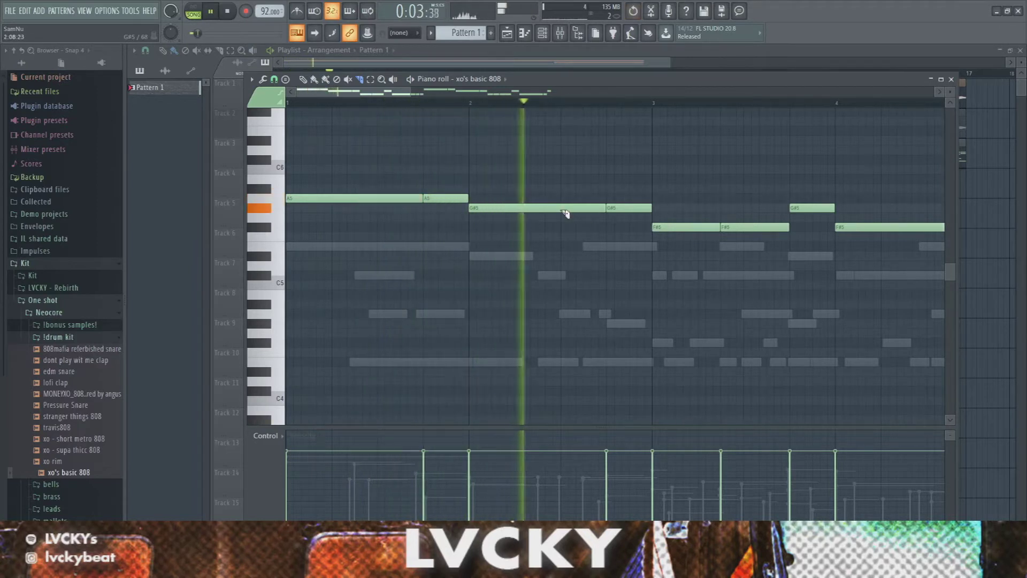
# Slice the long G#5 note in bar 2 of the 808 line and the F#5 notes in bars 4, 7 and 8.
pyautogui.click(582, 210)
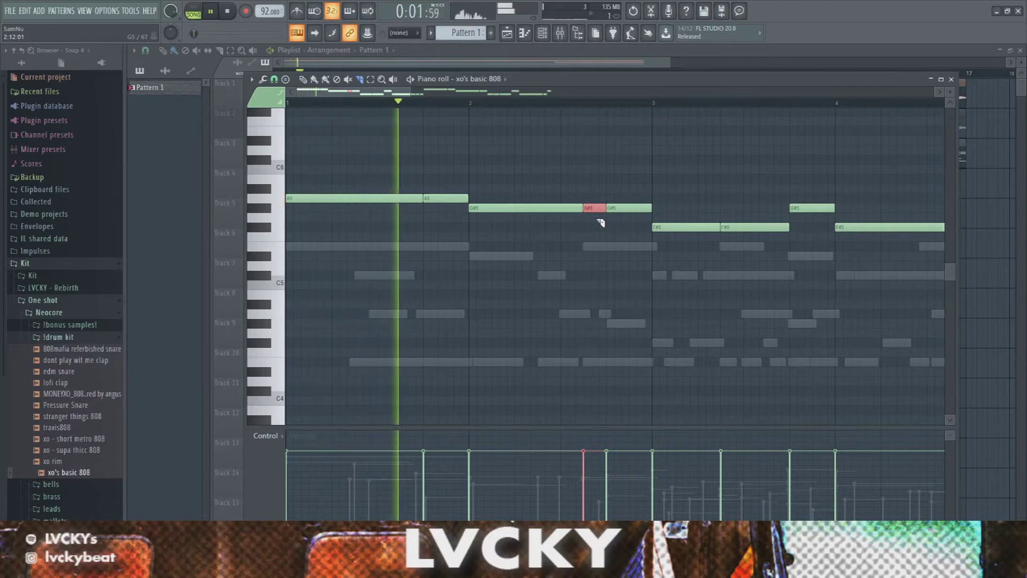
pyautogui.click(614, 264)
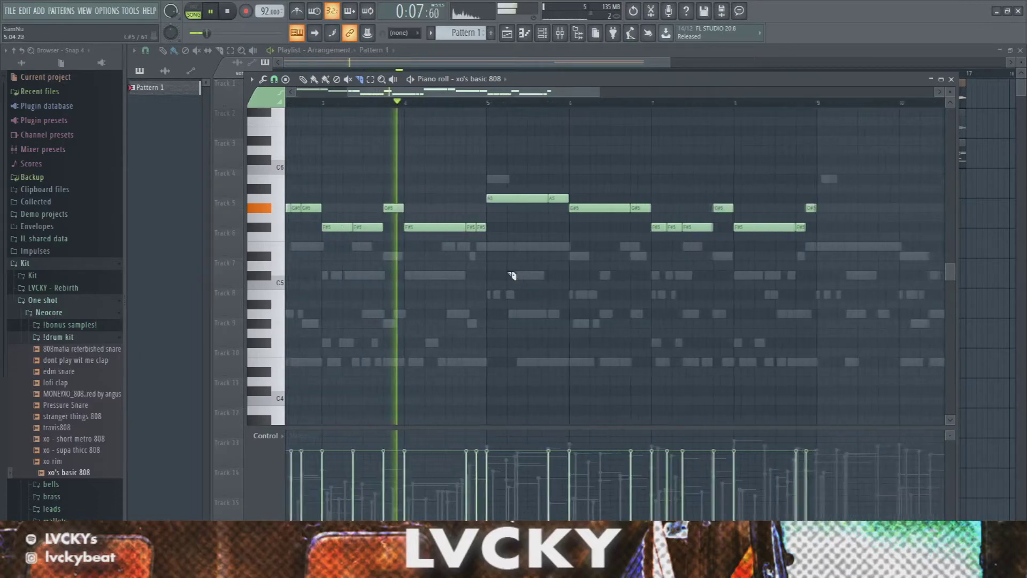
pyautogui.press('space')
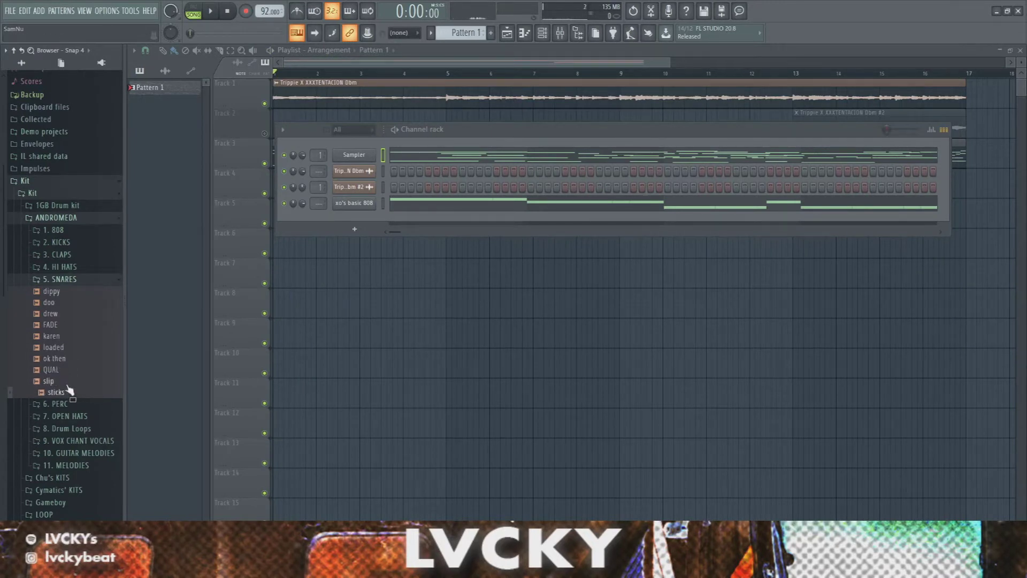
# Add the slip snare sample as a new channel and place short C5 notes on beat 3 of bars 1 and 2.
pyautogui.moveTo(361, 229); pyautogui.dragTo(361, 230)
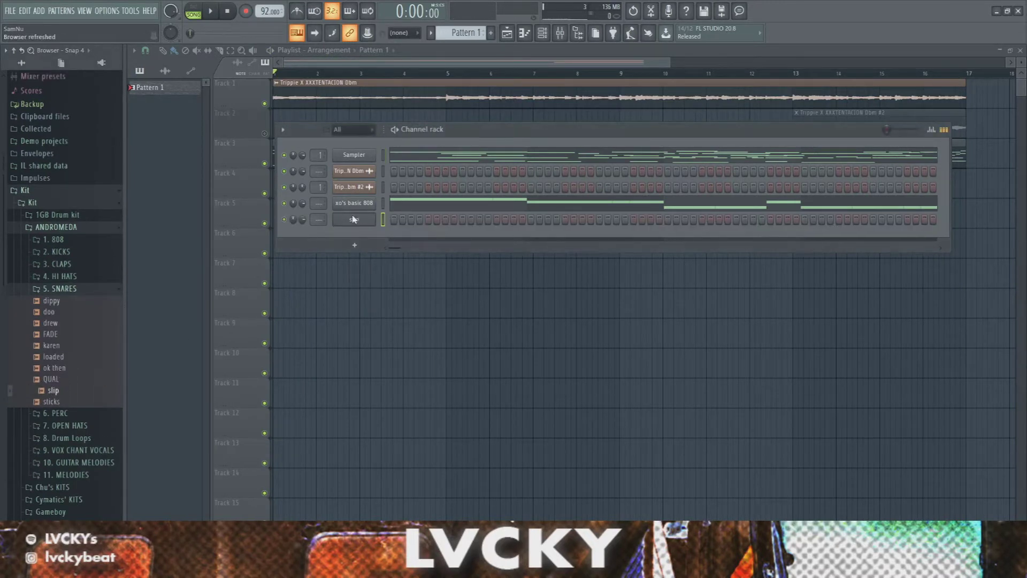
pyautogui.scroll(3, 321, 316)
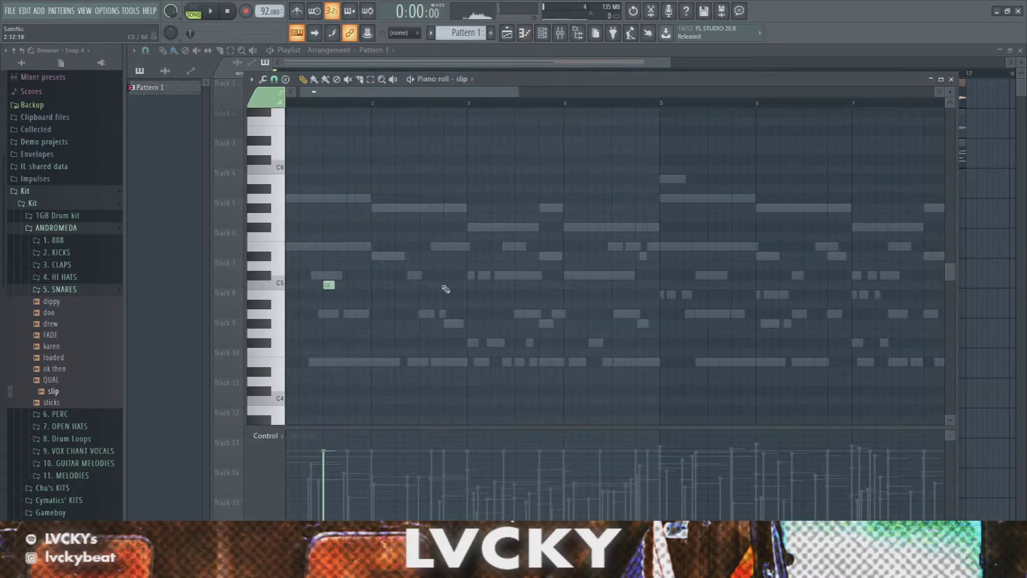
pyautogui.press('space')
pyautogui.scroll(-2, 434, 300)
pyautogui.scroll(4, 470, 299)
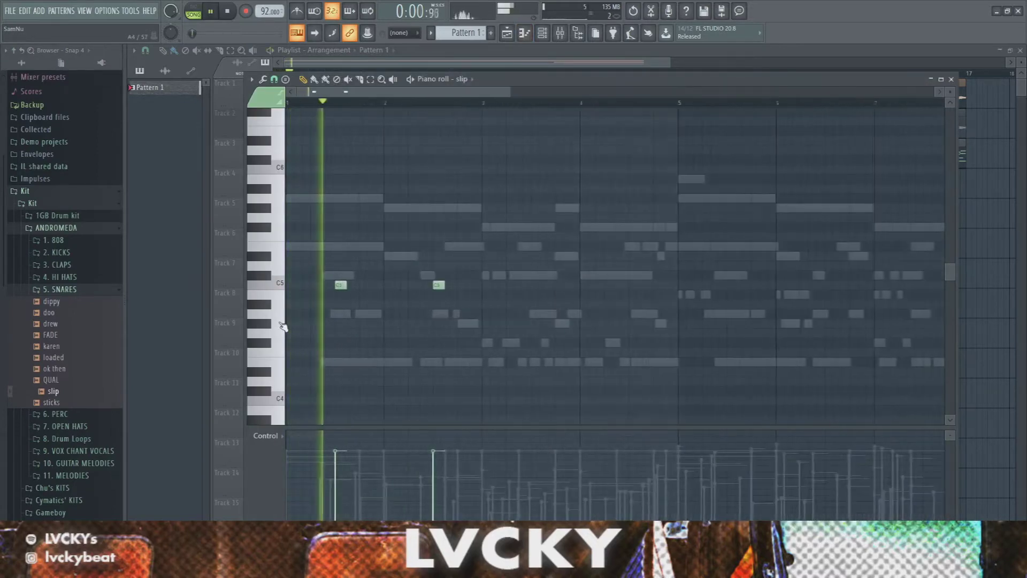
# Replace the snare notes with a single half-bar C5 note starting on beat 2 of bar 1.
pyautogui.click(326, 285)
pyautogui.click(391, 285)
pyautogui.hotkey('ctrl', 'b')
pyautogui.hotkey('ctrl', 'b')
pyautogui.hotkey('ctrl', 'b')
pyautogui.hotkey('ctrl', 'b')
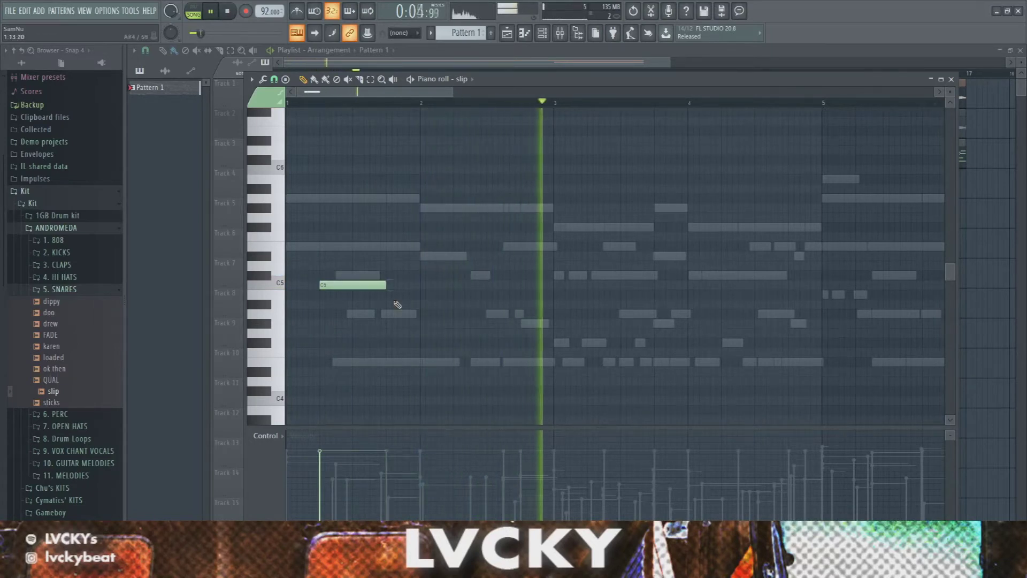
# Duplicate the half-bar snare note repeatedly to fill the pattern through bar 8.
pyautogui.scroll(-4, 408, 305)
pyautogui.hotkey('ctrl', 'b')
pyautogui.hotkey('ctrl', 'b')
pyautogui.hotkey('ctrl', 'b')
pyautogui.hotkey('ctrl', 'b')
pyautogui.hotkey('ctrl', 'b')
pyautogui.hotkey('ctrl', 'b')
pyautogui.hotkey('ctrl', 'b')
pyautogui.hotkey('ctrl', 'b')
pyautogui.hotkey('ctrl', 'b')
pyautogui.hotkey('ctrl', 'b')
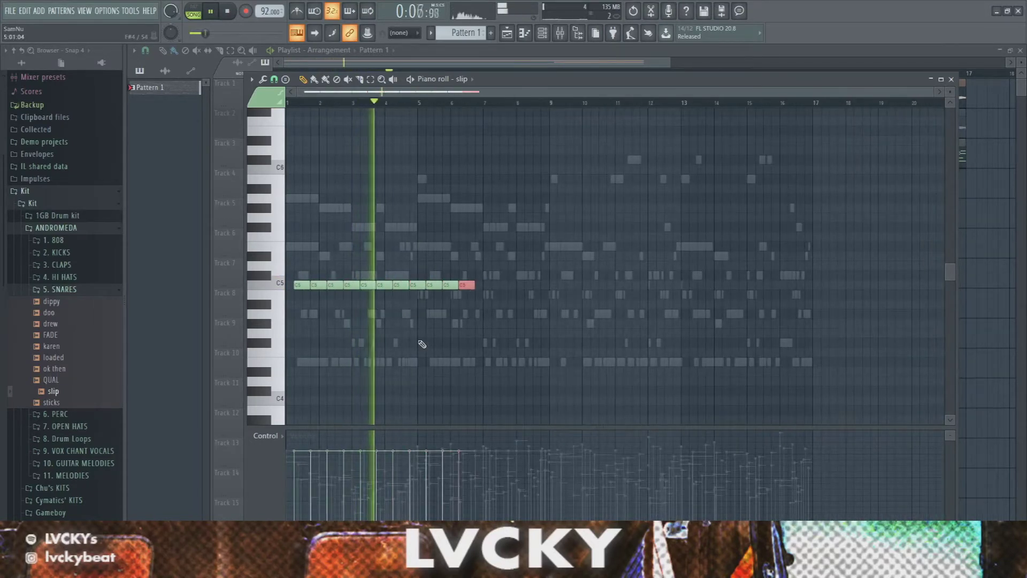
# Shorten all snare notes to brief hits on beats 2 and 4 and raise their velocities to maximum.
pyautogui.hotkey('ctrl', 'd')
pyautogui.hotkey('ctrl', 'q')
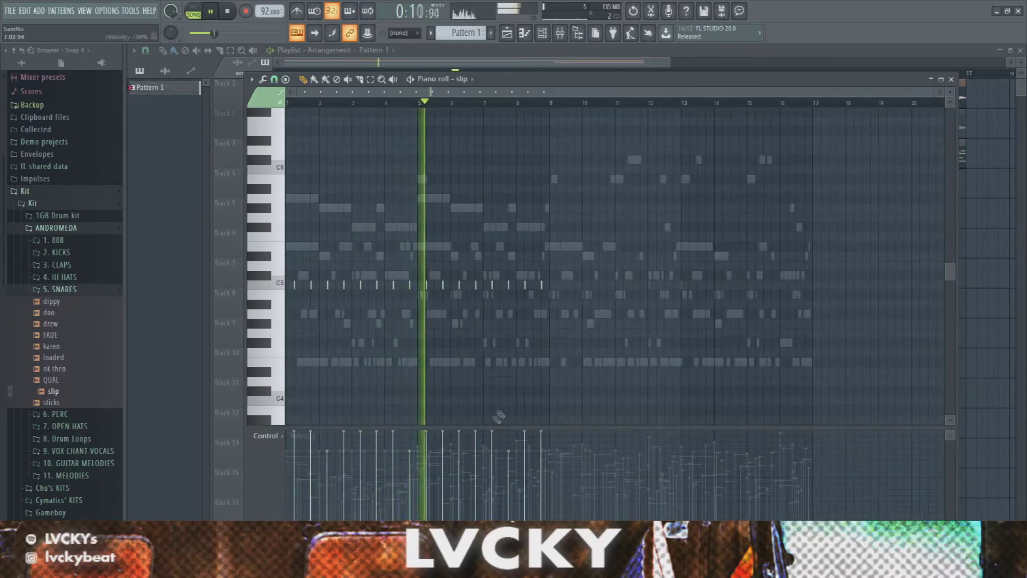
pyautogui.scroll(3, 257, 350)
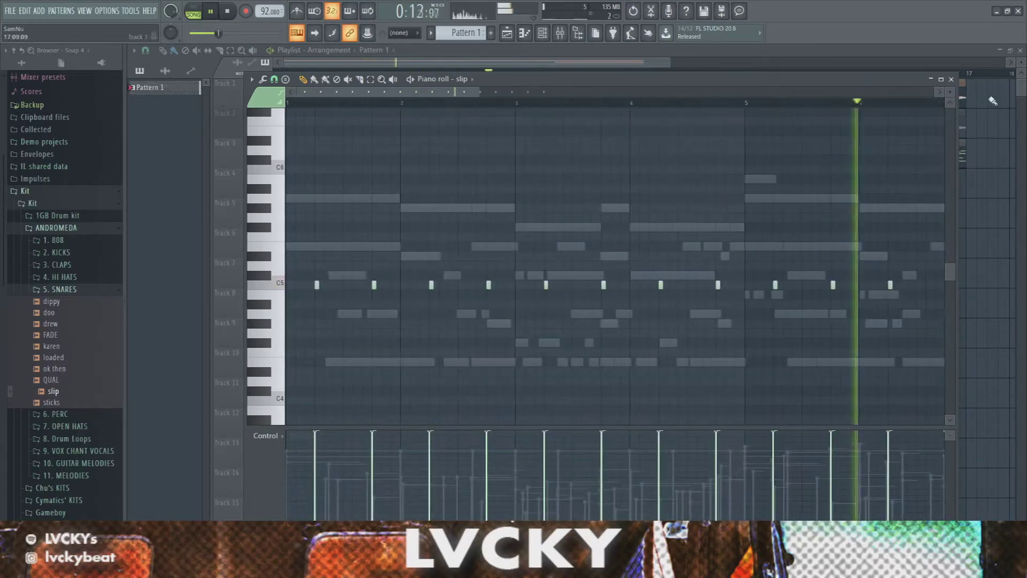
# Return to the channel rack and replace the snare channel's sample with drew, playing the pattern to hear it.
pyautogui.press('space')
pyautogui.press('F7')
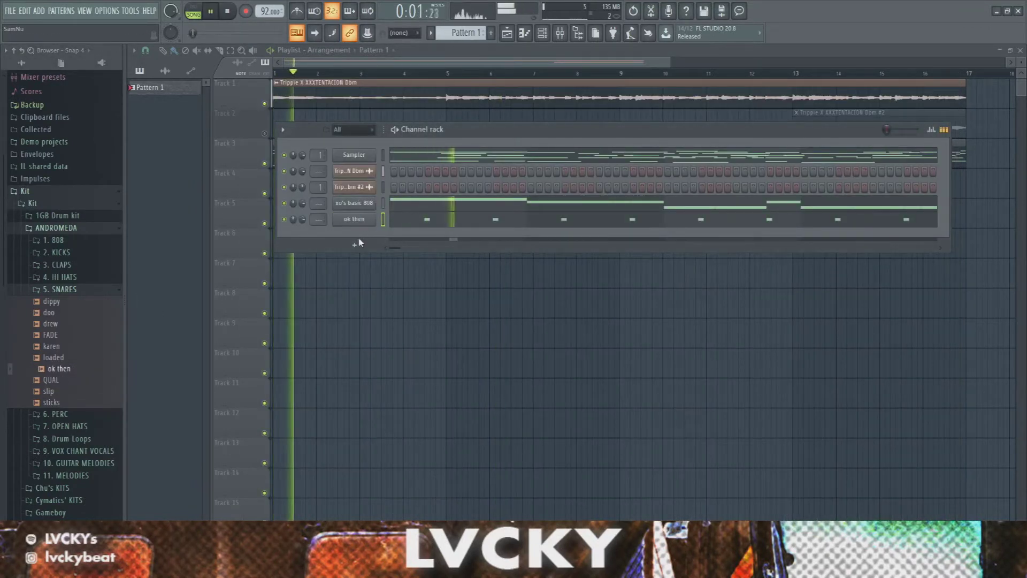
pyautogui.click(84, 303)
pyautogui.press('space')
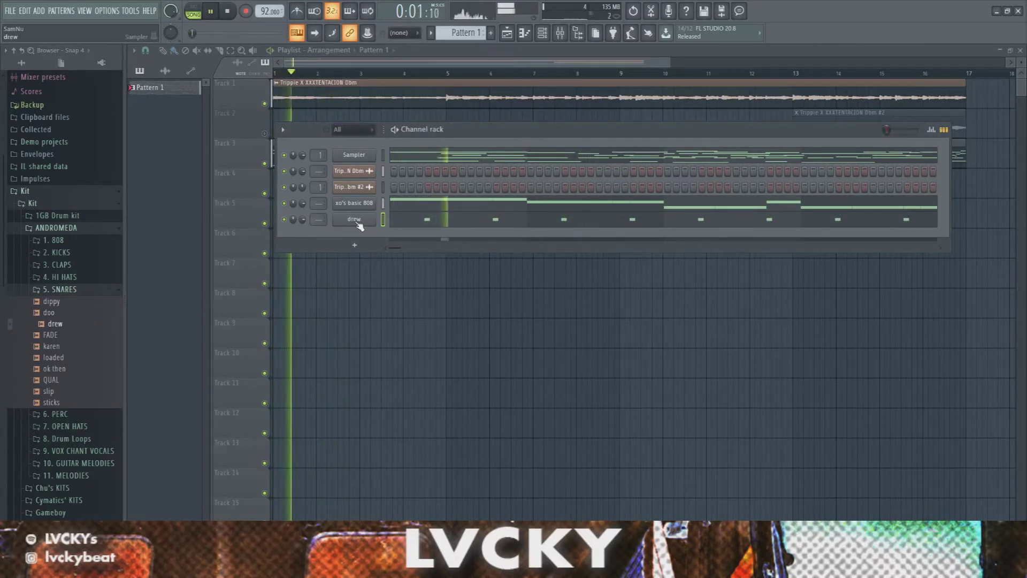
# Add the Andromeda Hi Hat 5 and Hi Hat 1 samples as new channels.
pyautogui.click(60, 277)
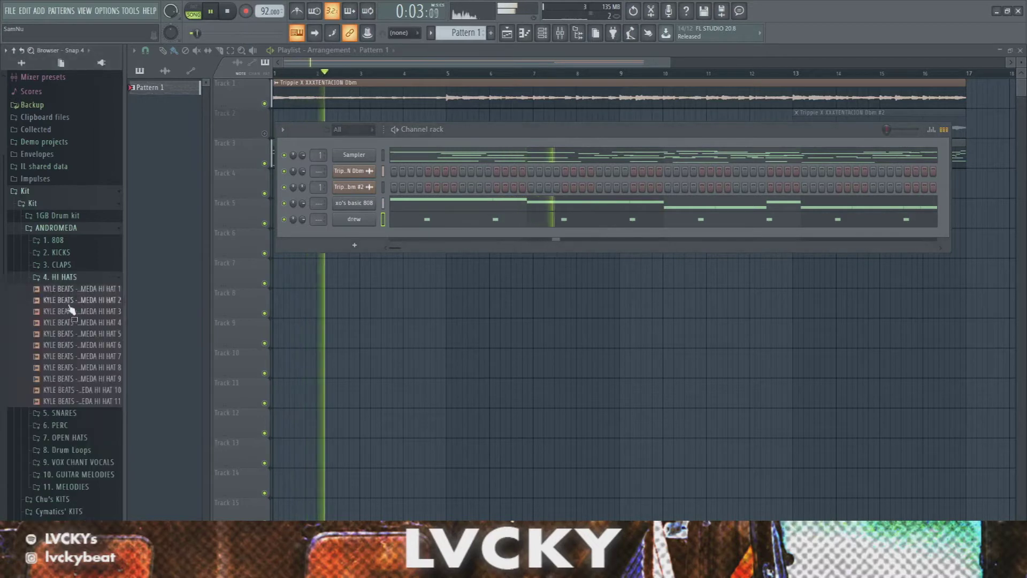
pyautogui.click(67, 333)
pyautogui.moveTo(67, 338); pyautogui.dragTo(300, 241)
pyautogui.click(102, 300)
pyautogui.moveTo(102, 300); pyautogui.dragTo(350, 248)
pyautogui.click(92, 276)
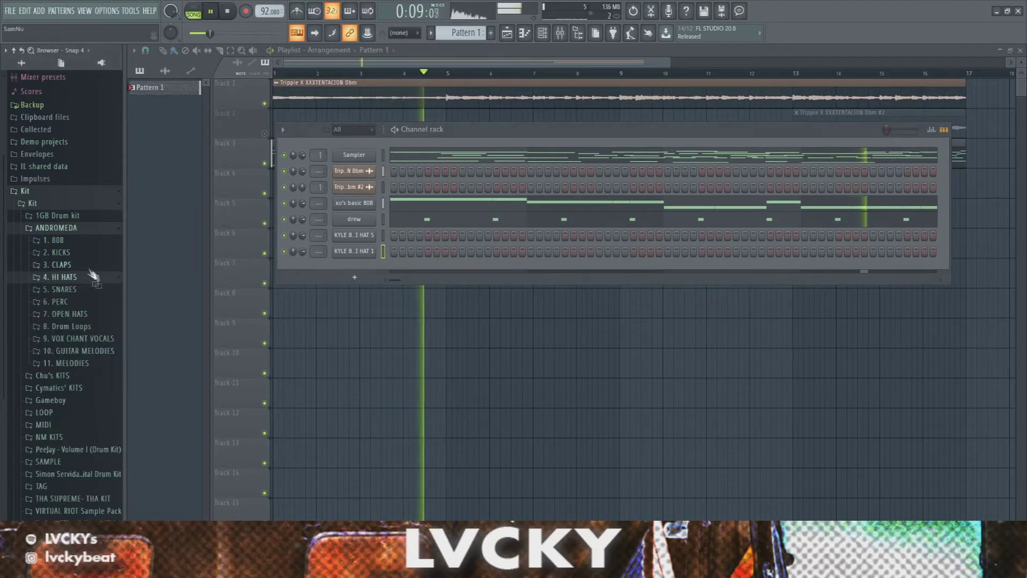
# Add the Andromeda Clap 2 sample as a channel below the snare and paste the snare pattern into it.
pyautogui.click(91, 264)
pyautogui.click(91, 265)
pyautogui.click(91, 265)
pyautogui.click(94, 299)
pyautogui.click(94, 289)
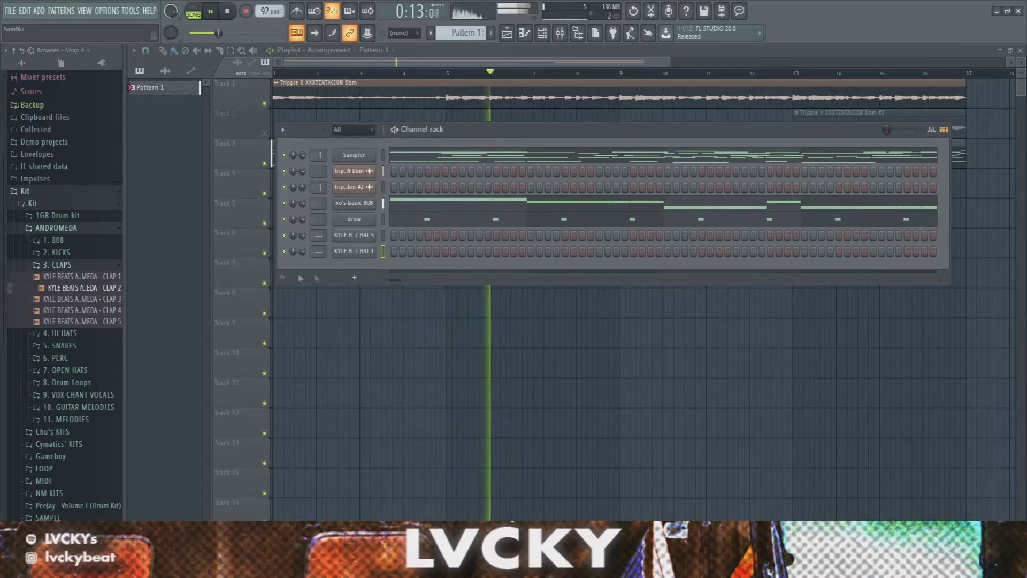
pyautogui.moveTo(119, 288); pyautogui.dragTo(397, 270)
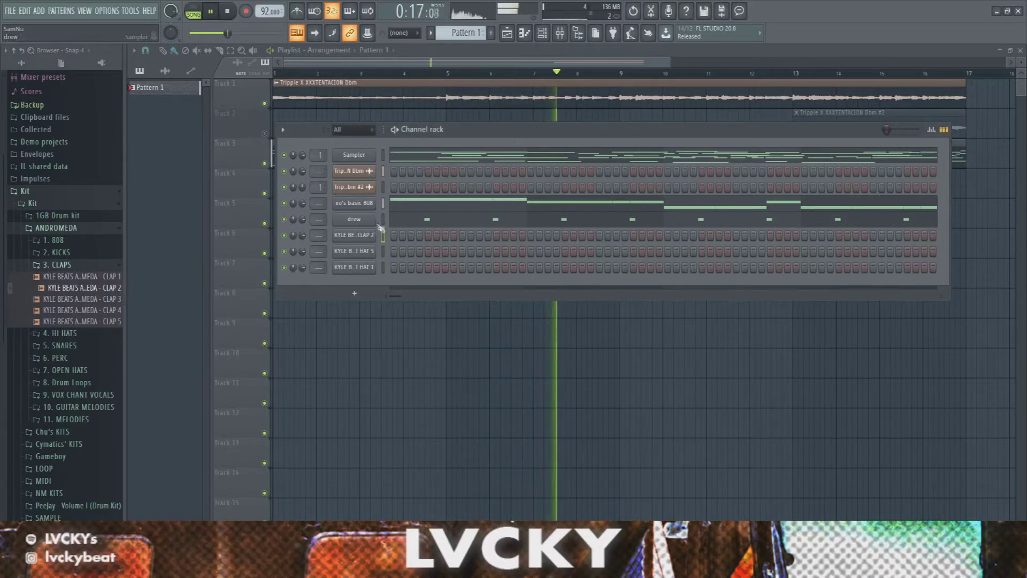
pyautogui.hotkey('ctrl', 'v')
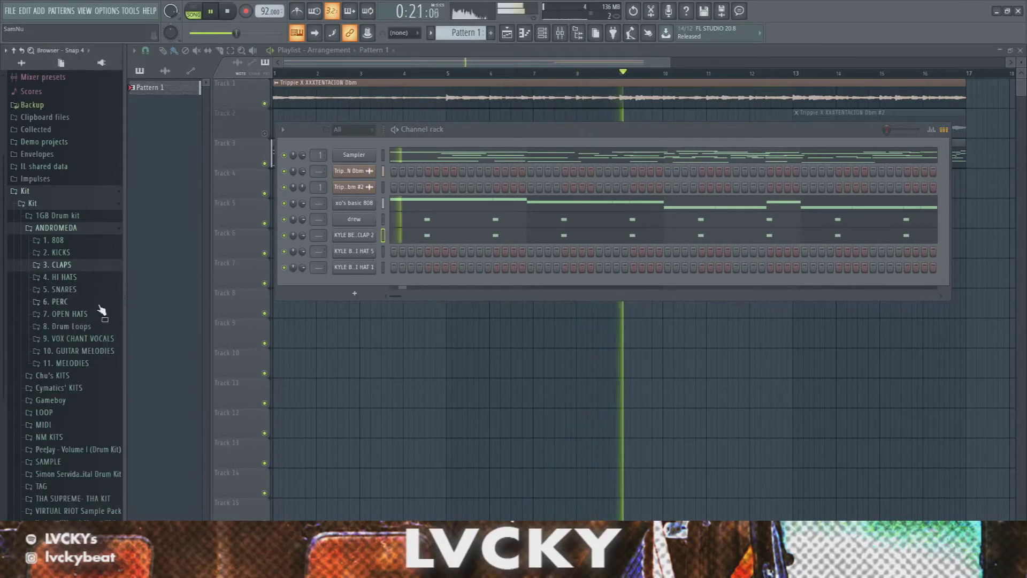
# Check the sampler settings of the Clap 2 and drew snare channels.
pyautogui.click(354, 235)
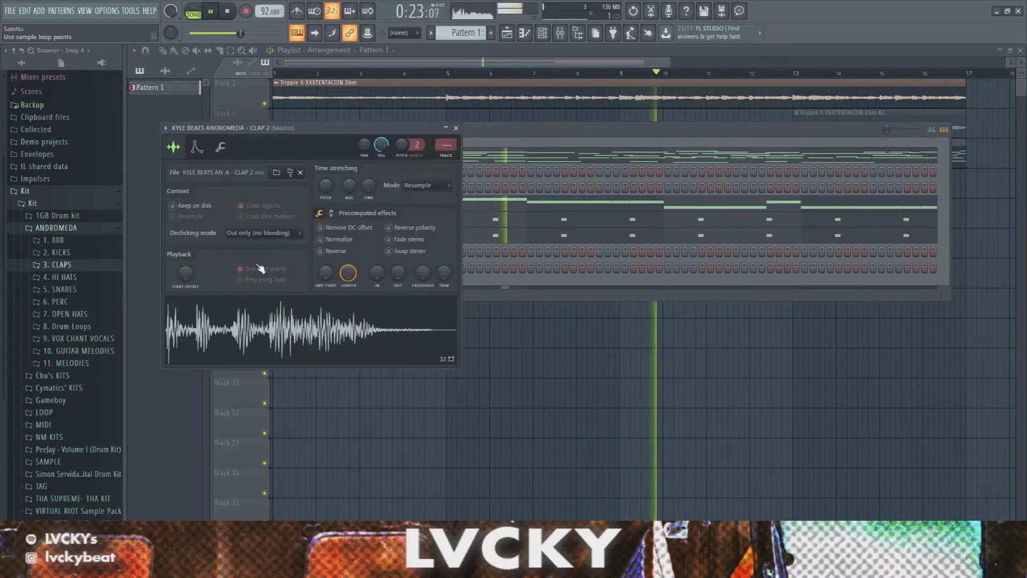
pyautogui.click(457, 128)
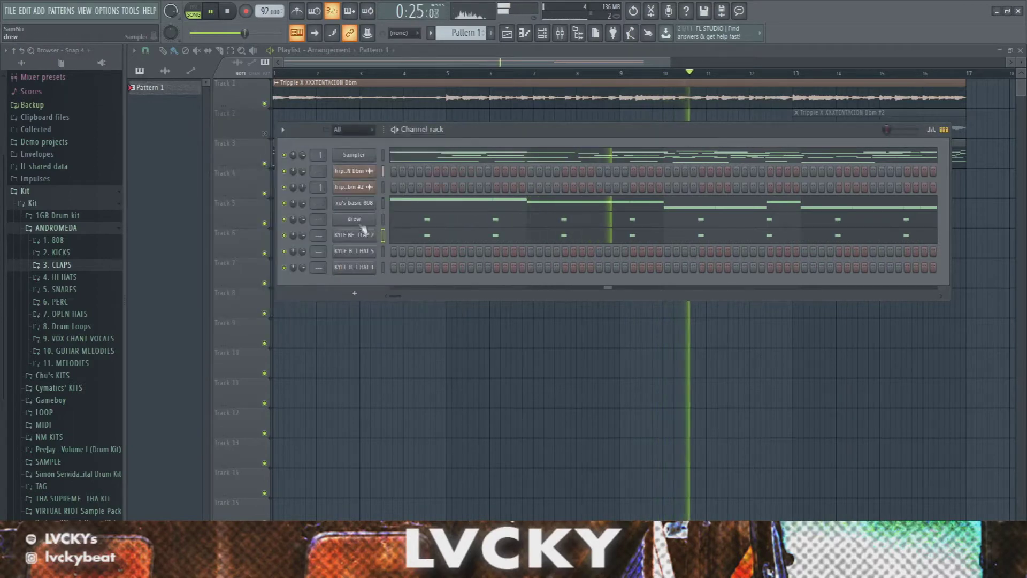
pyautogui.click(354, 219)
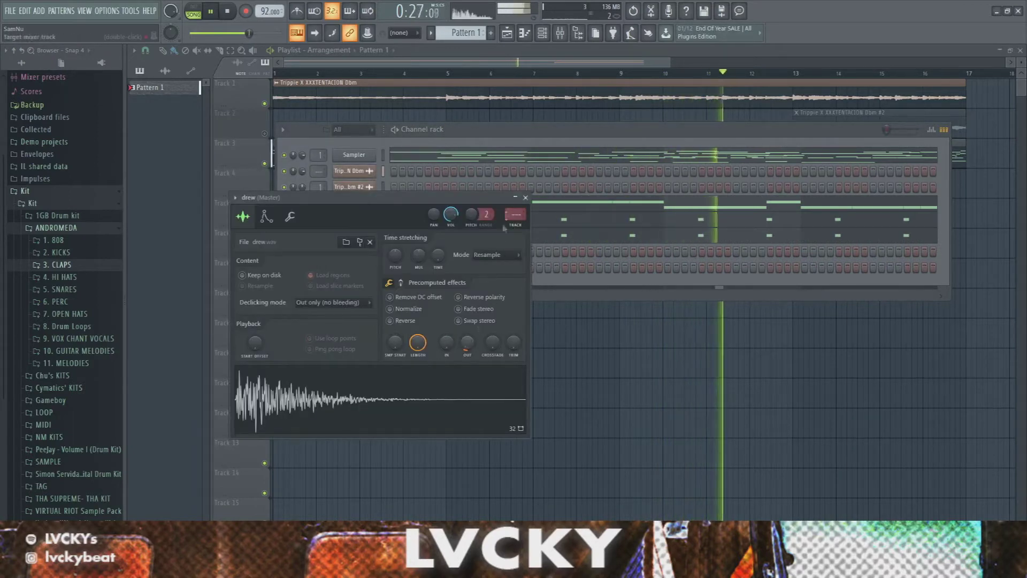
pyautogui.click(525, 197)
# Enable the volume envelope on the xo's basic 808 channel and adjust its hold and release times.
pyautogui.click(364, 203)
pyautogui.click(252, 202)
pyautogui.moveTo(287, 308)
pyautogui.mouseDown()
pyautogui.moveTo(286, 294)
pyautogui.moveTo(285, 304)
pyautogui.mouseUp()
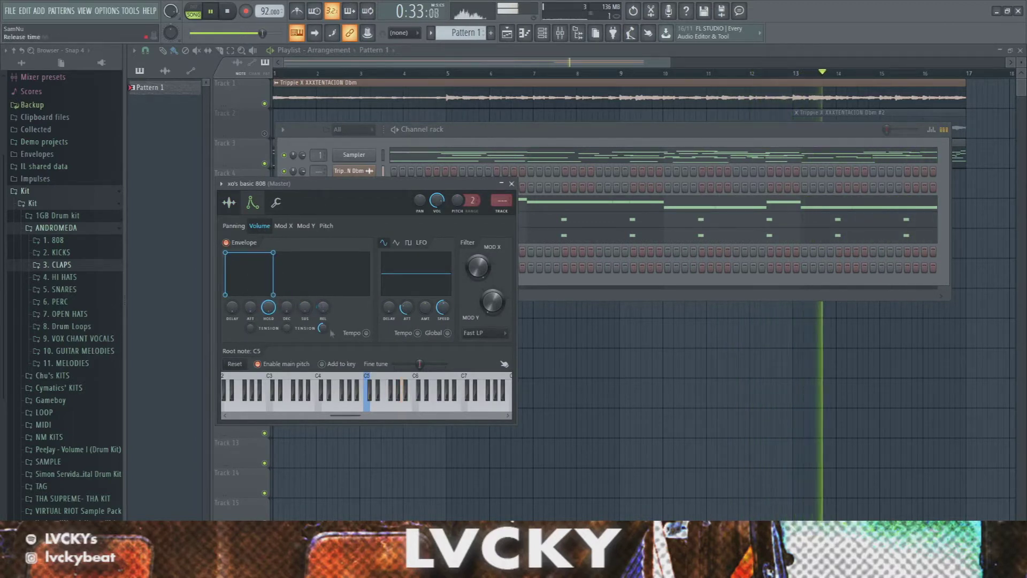
pyautogui.click(276, 202)
pyautogui.click(229, 203)
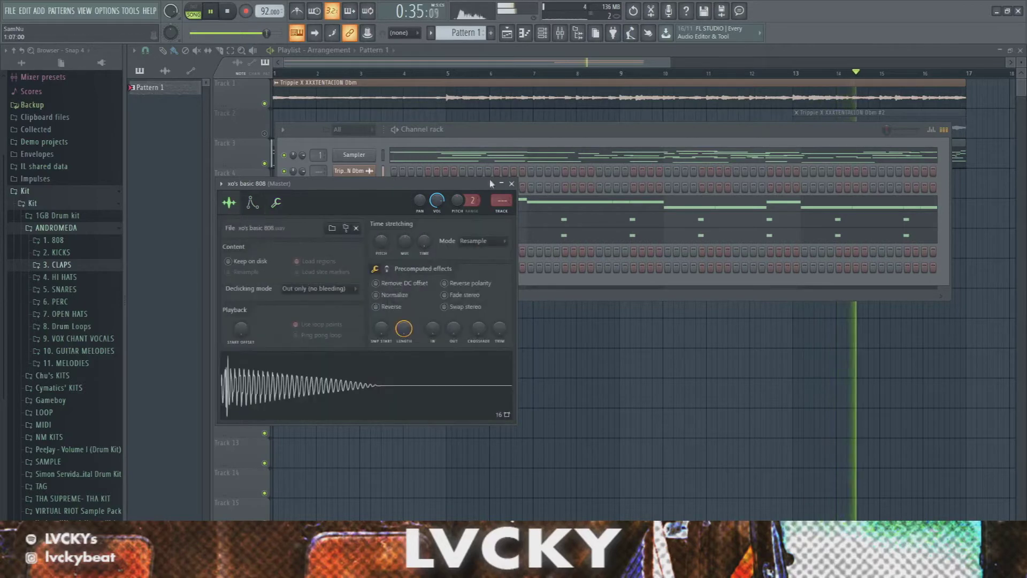
pyautogui.click(513, 188)
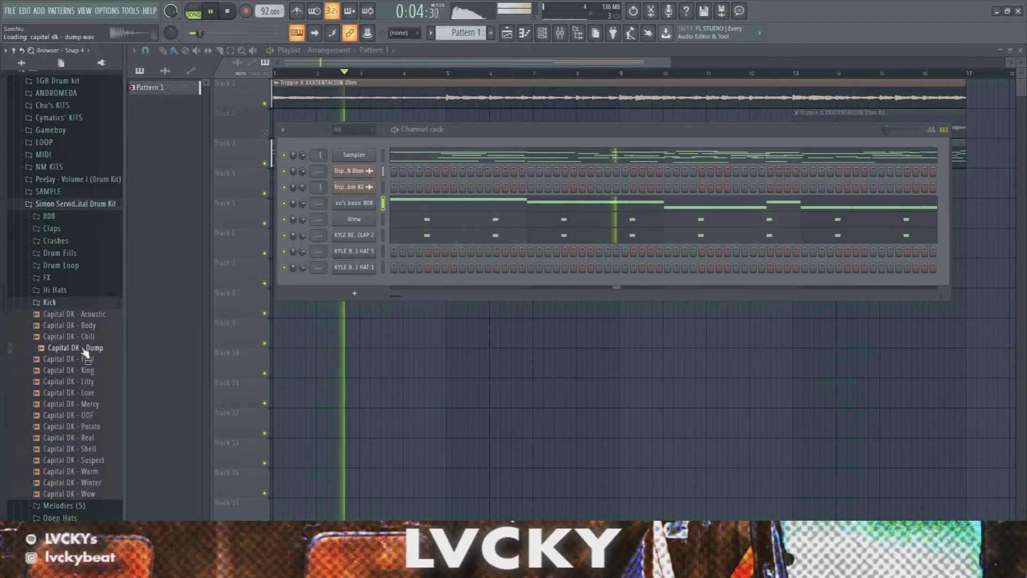
# Add the Capital DK - Chill kick sample as a new channel at the end of the rack.
pyautogui.click(80, 337)
pyautogui.moveTo(80, 337); pyautogui.dragTo(355, 287)
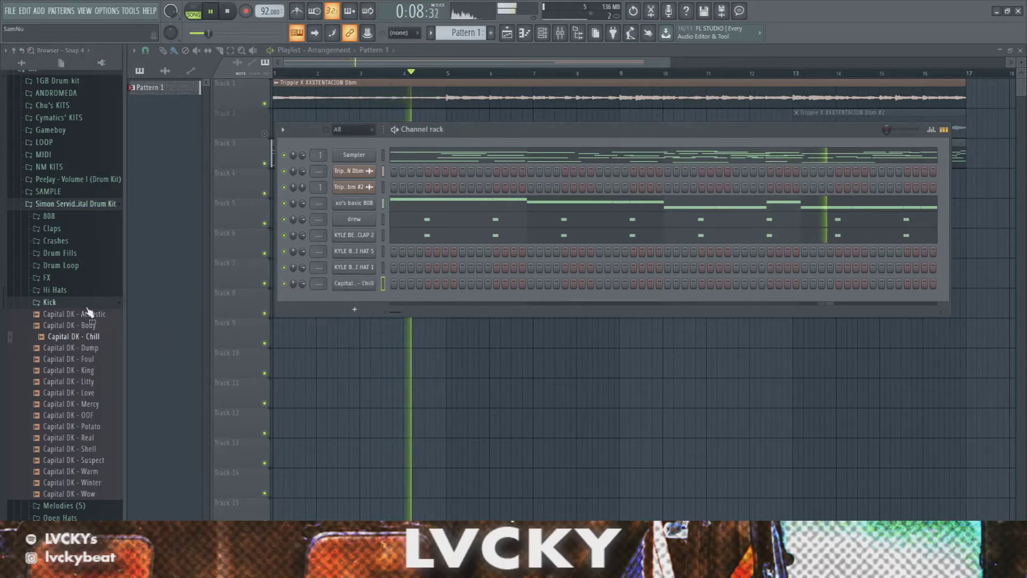
# Normalize the Hi Hat 5 sample with a fade-out and normalize the Hi Hat 1 sample.
pyautogui.click(354, 251)
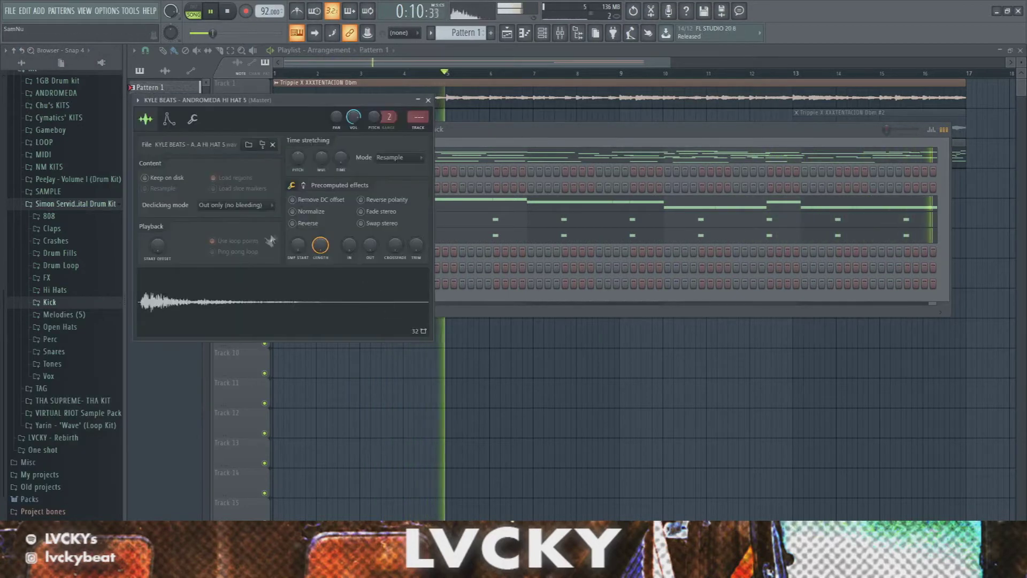
pyautogui.click(308, 223)
pyautogui.click(310, 211)
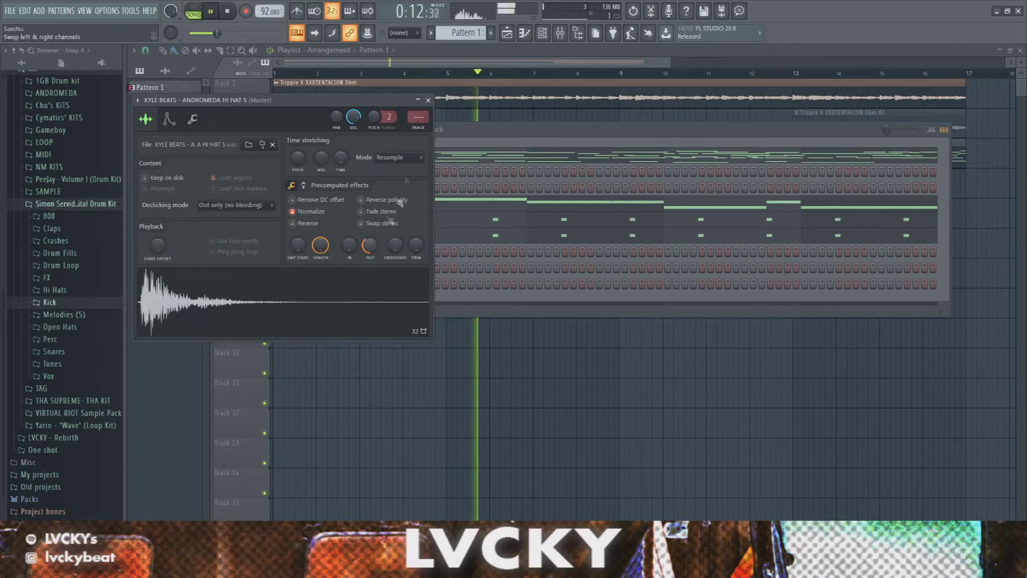
pyautogui.click(428, 100)
pyautogui.click(350, 240)
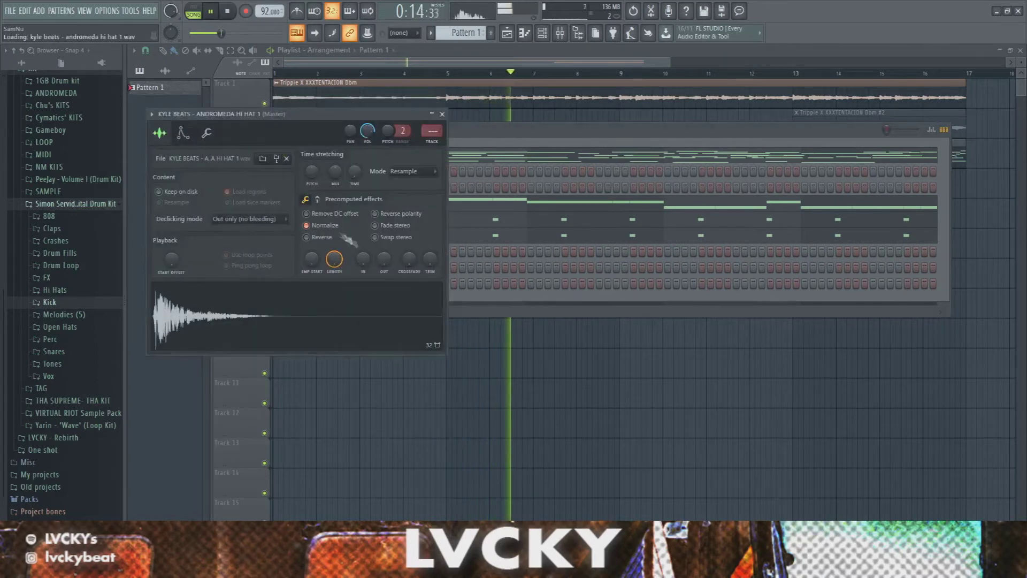
pyautogui.click(443, 115)
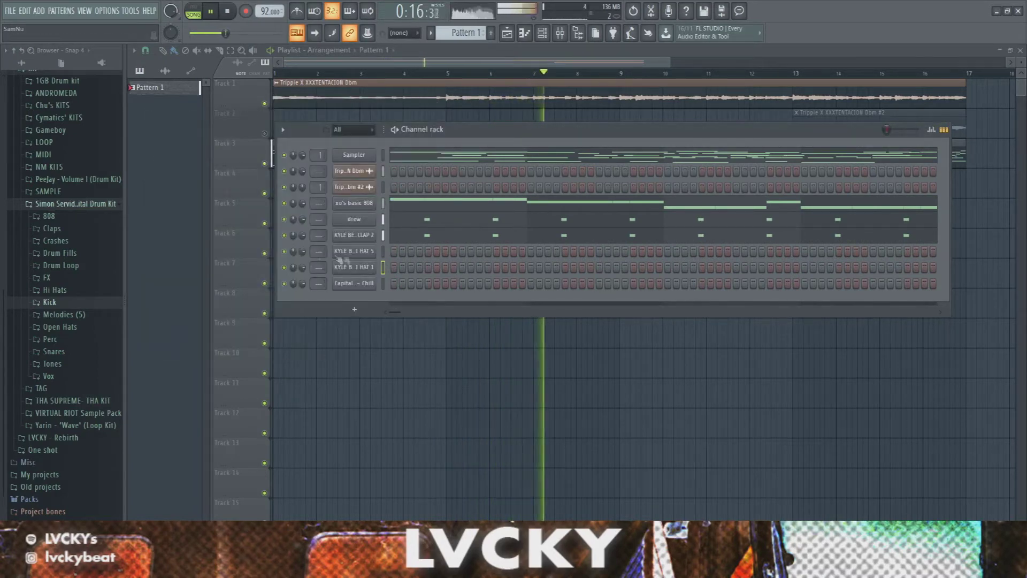
# Clone the Hi Hat 5 channel and reverse the copy's sample, adjusting its sample start offset.
pyautogui.hotkey('alt', 'c')
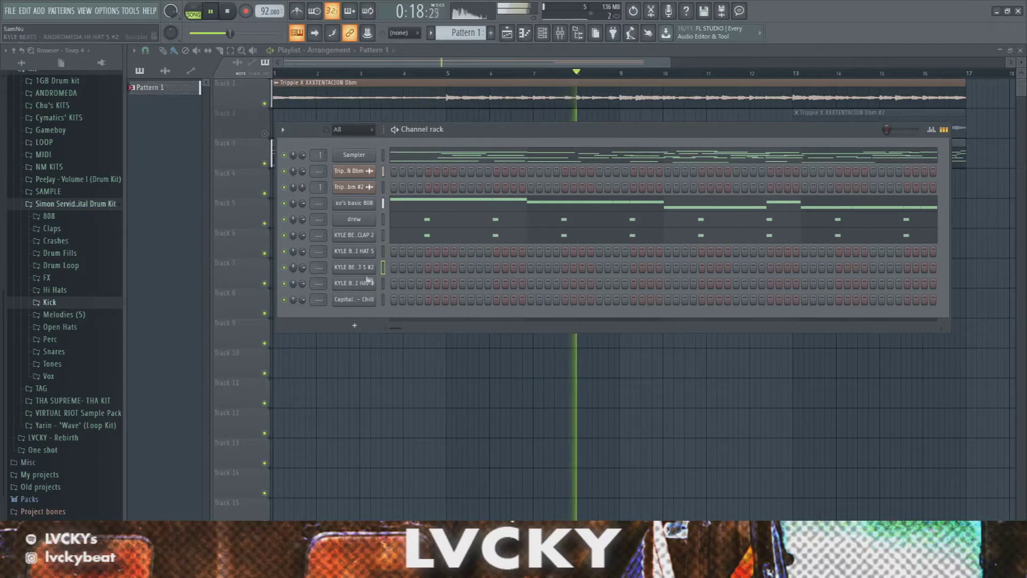
pyautogui.click(347, 298)
pyautogui.click(317, 239)
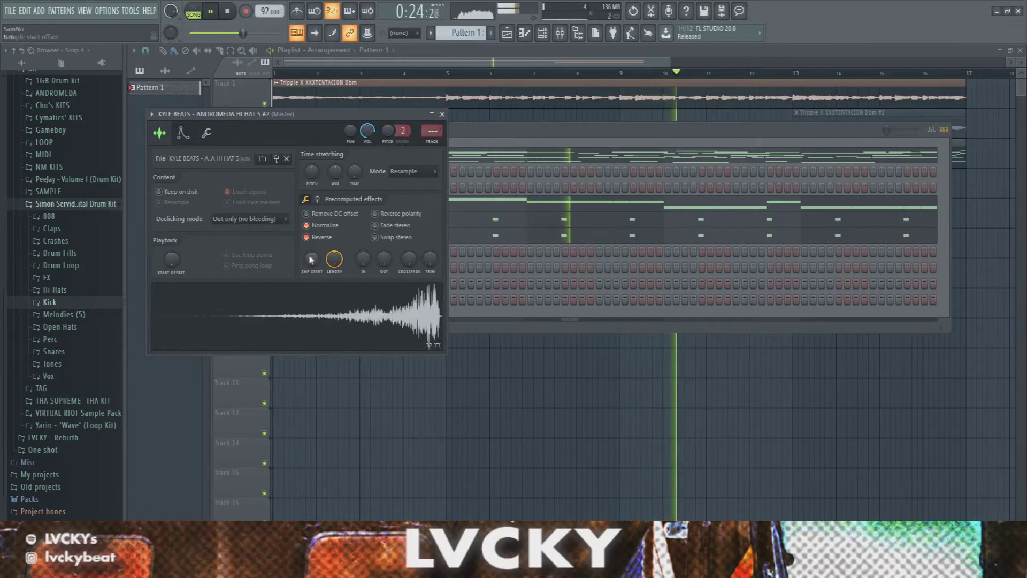
pyautogui.moveTo(318, 265); pyautogui.dragTo(319, 252)
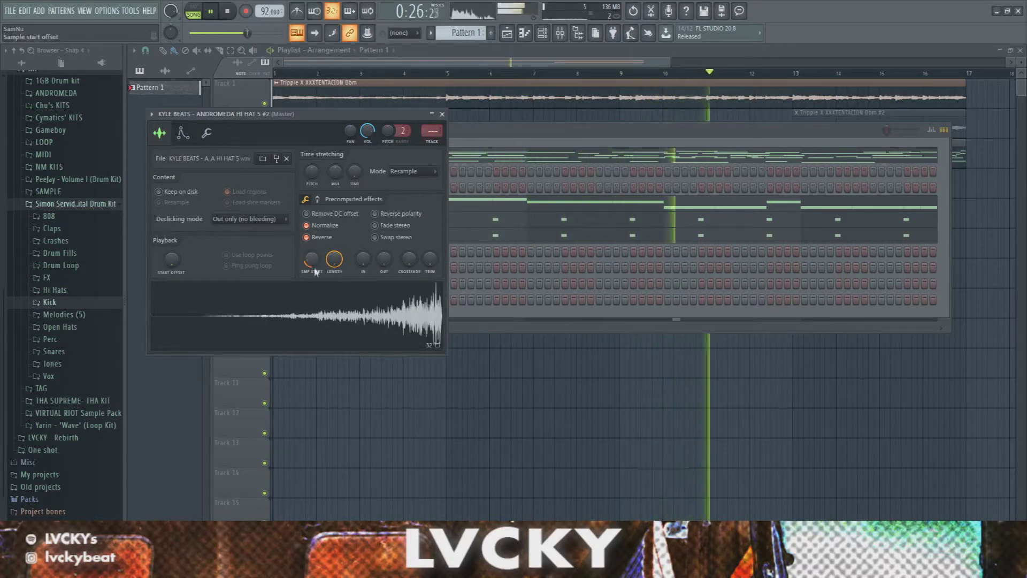
pyautogui.press('Escape')
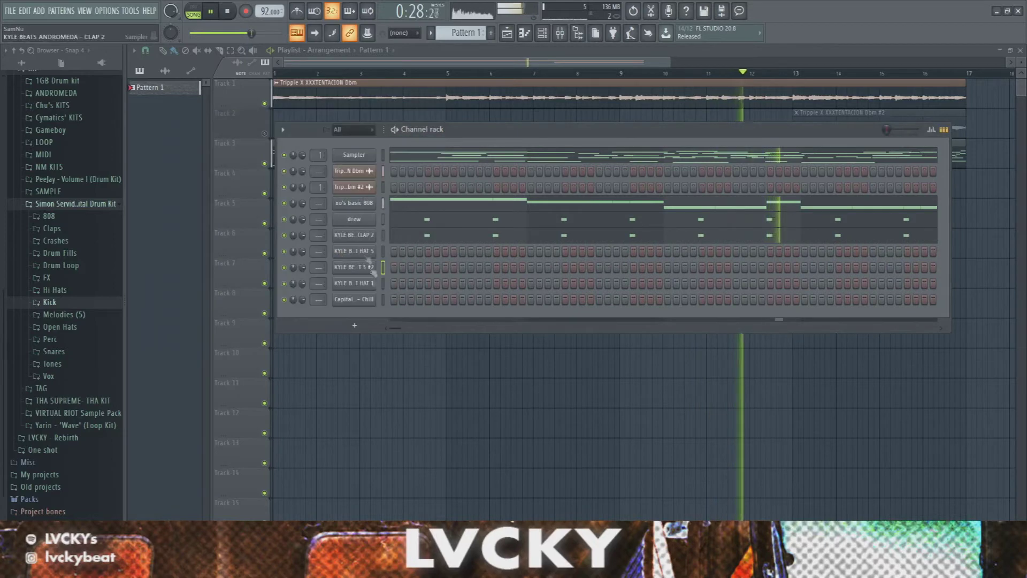
# Place a two-step C5 note for the reversed Hi Hat 5 copy in bar 1, just before the second snare hit.
pyautogui.press('space')
pyautogui.press('F7')
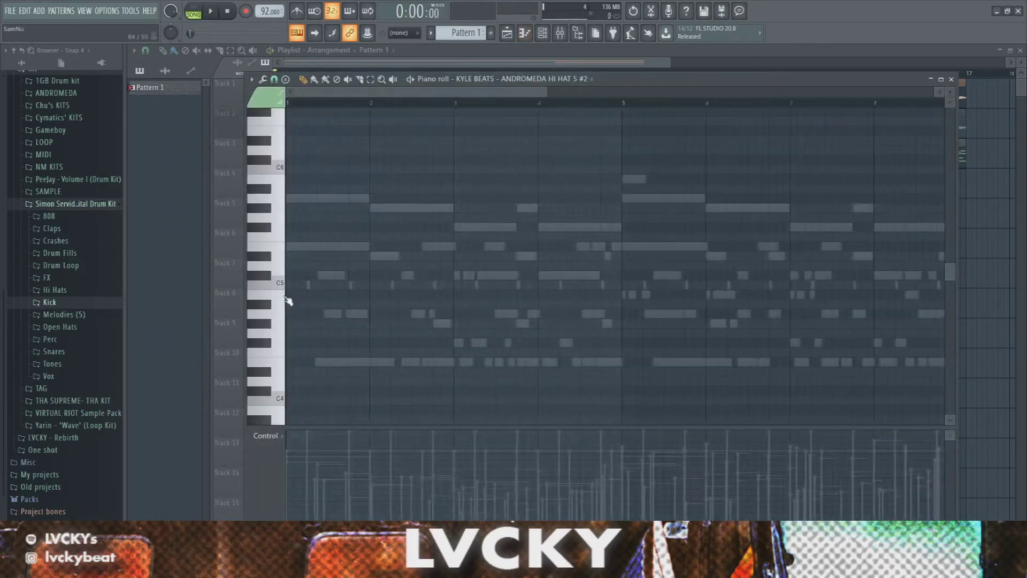
pyautogui.keyDown('ctrl'); pyautogui.scroll(3, 424, 284); pyautogui.keyUp('ctrl')
pyautogui.scroll(1, 428, 305)
pyautogui.click(431, 313)
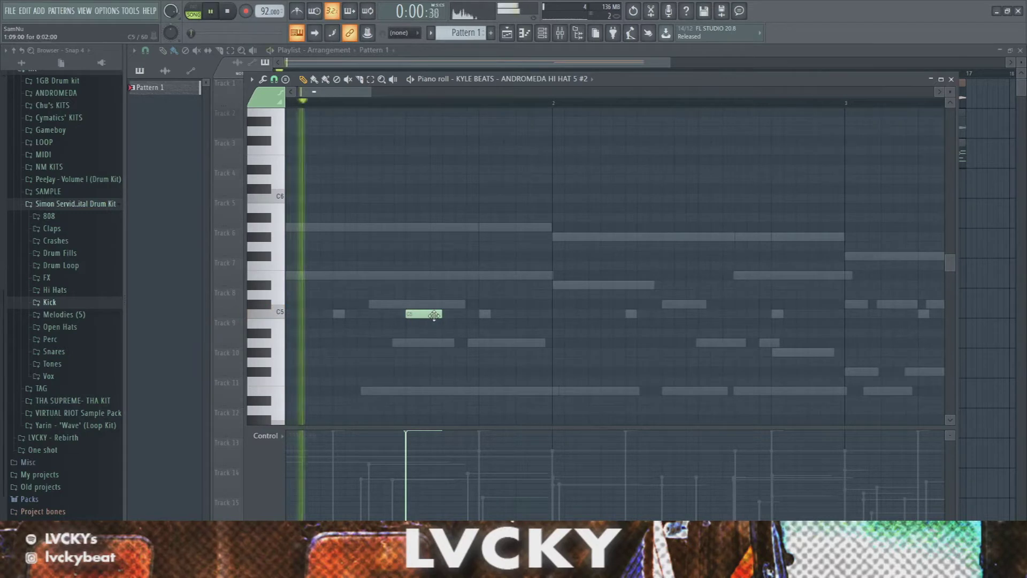
pyautogui.press('space')
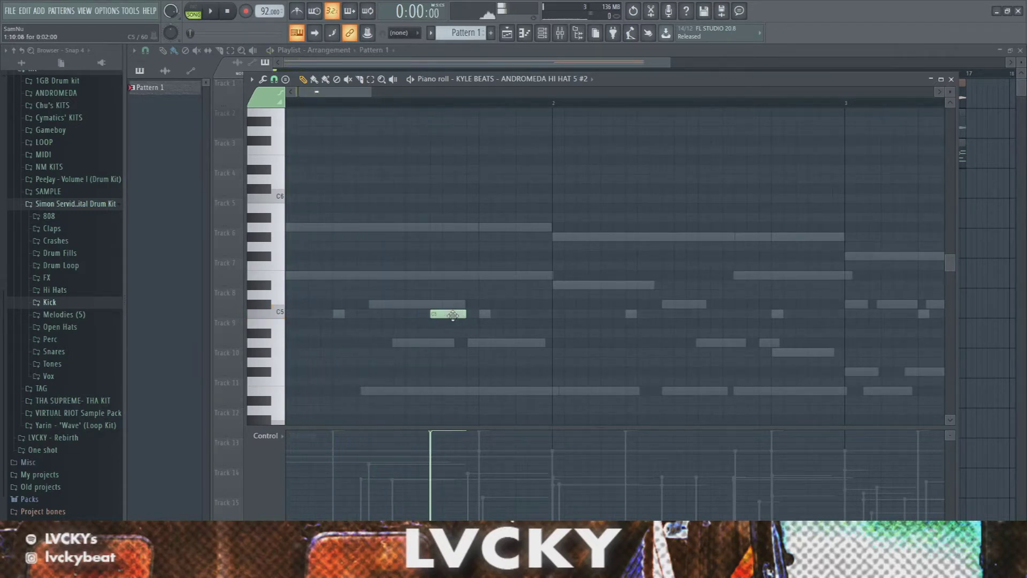
# Shorten the reversed Hi Hat 5 copy's bar 1 note to 0:00:16, then review its sample settings and play the pattern.
pyautogui.keyDown('ctrl'); pyautogui.scroll(1, 444, 338); pyautogui.keyUp('ctrl')
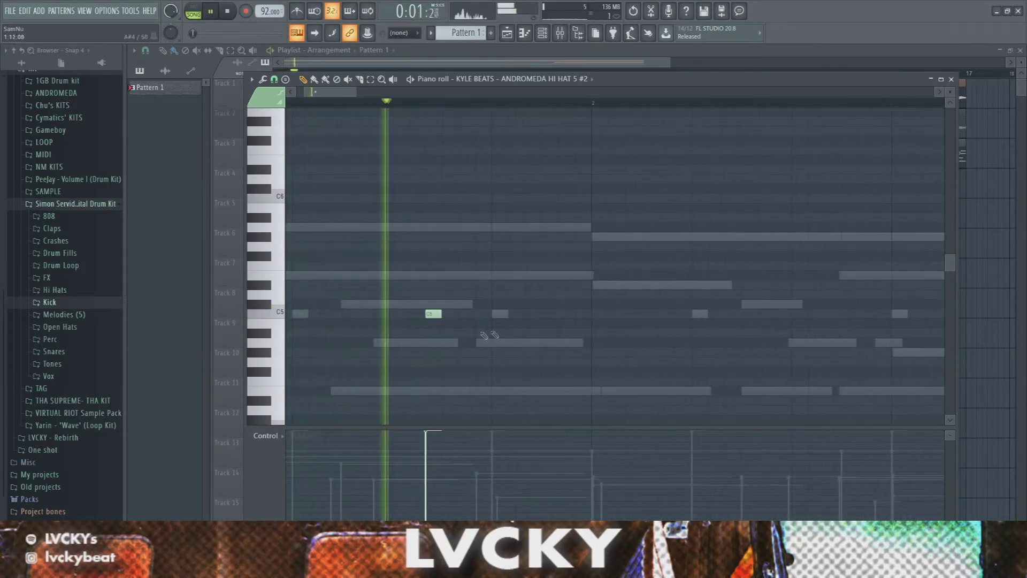
pyautogui.click(951, 79)
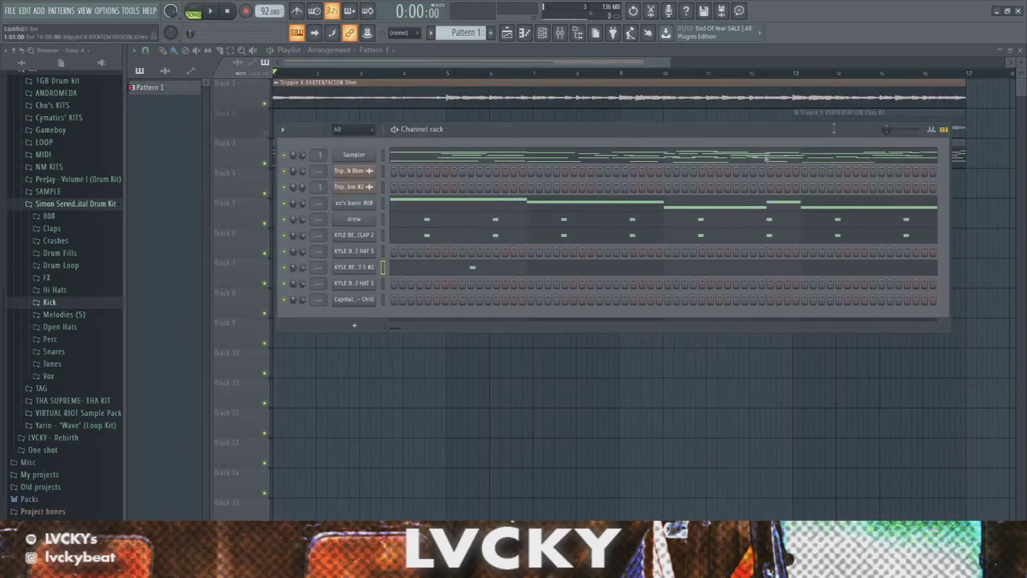
pyautogui.click(373, 266)
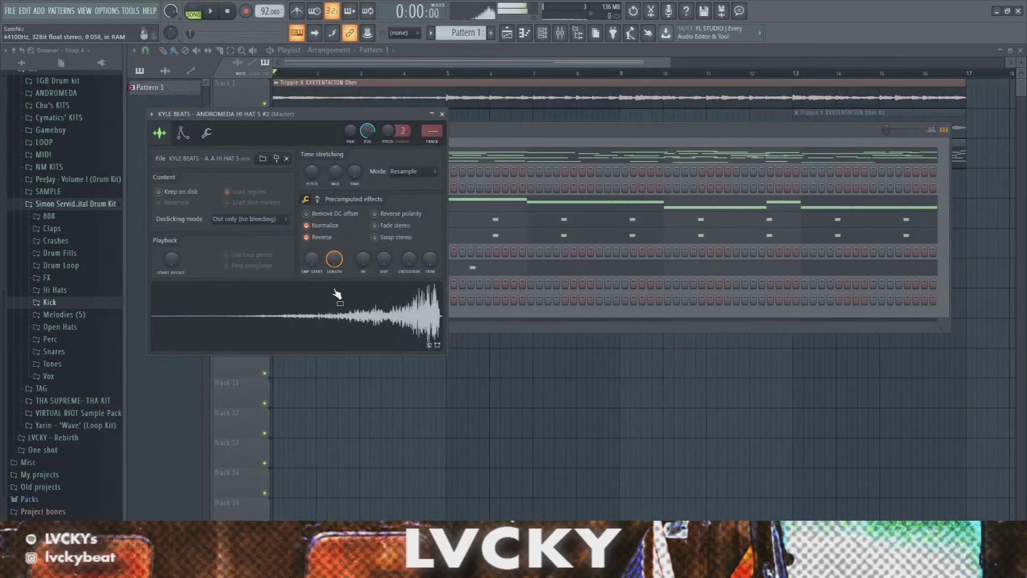
pyautogui.click(441, 114)
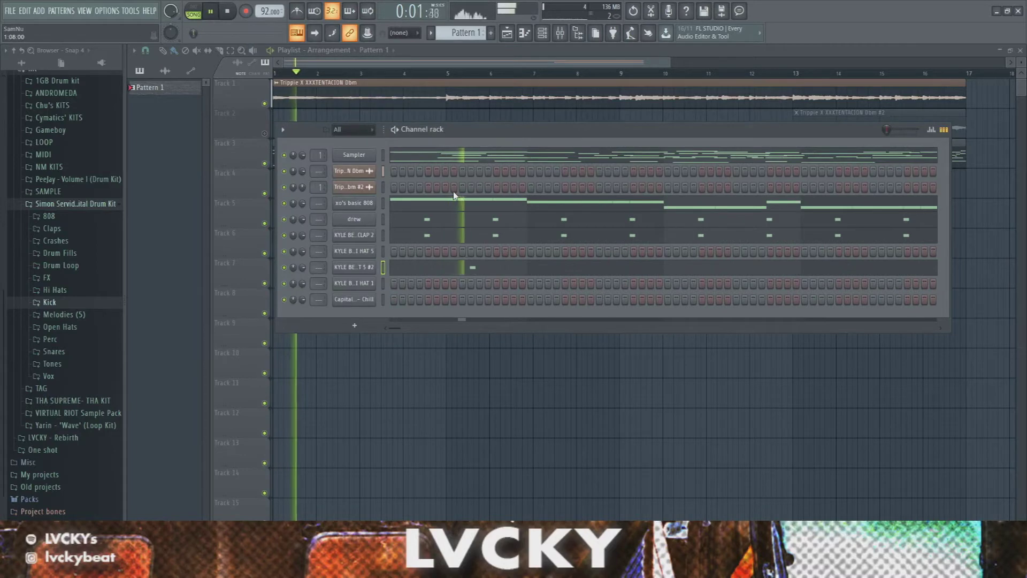
pyautogui.press('space')
# Place short C5 notes for the Capital DK - Chill kick at the start and at step 11 of bar 1.
pyautogui.click(357, 299)
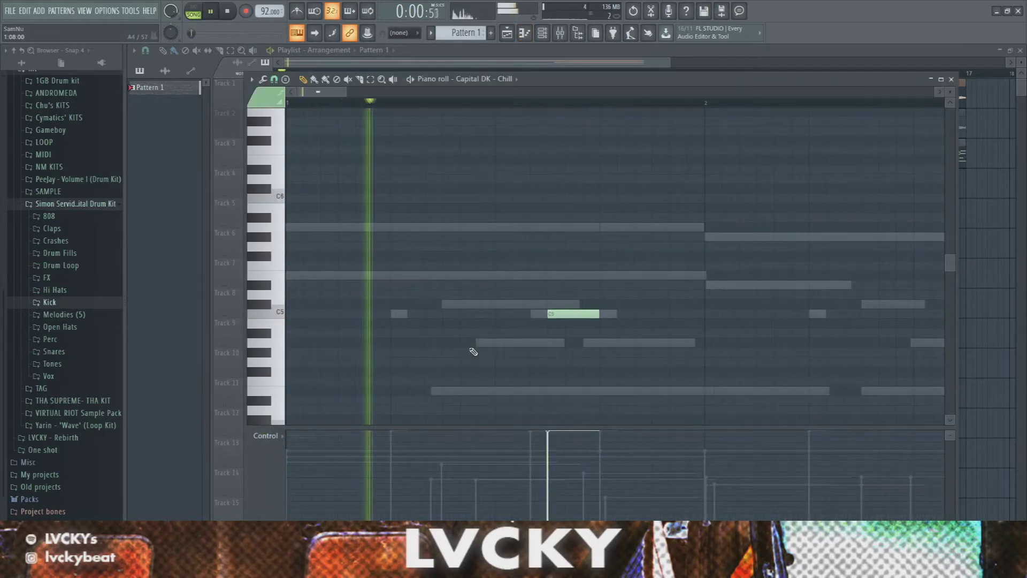
pyautogui.hotkey('ctrl', 'z')
pyautogui.press('space')
pyautogui.scroll(-3, 396, 353)
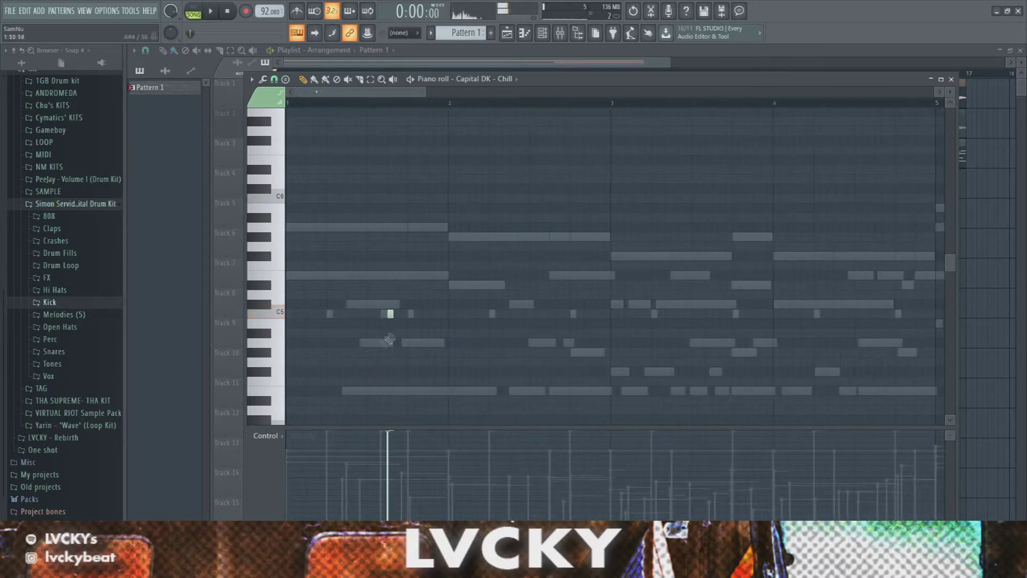
pyautogui.press('space')
pyautogui.scroll(3, 259, 320)
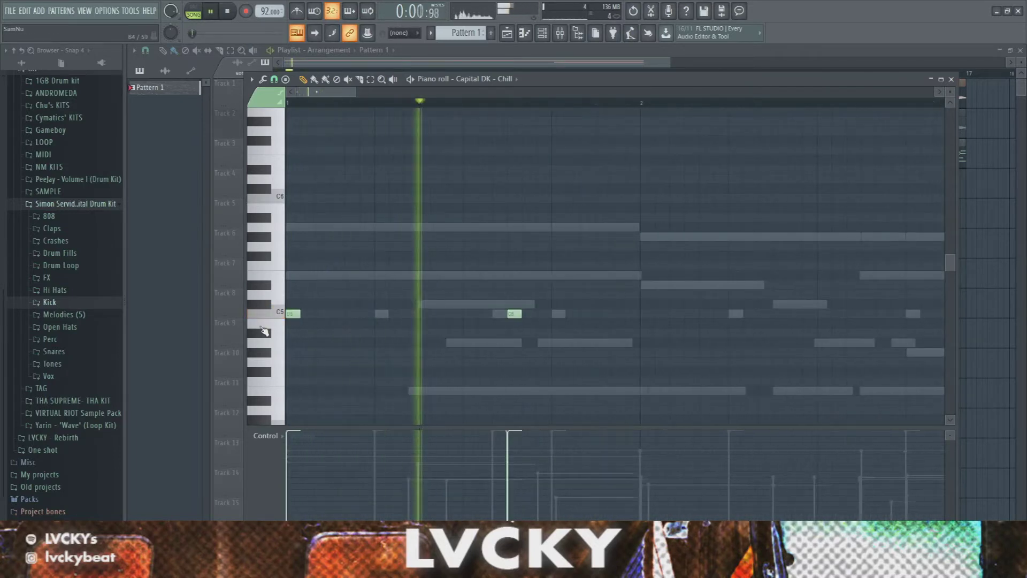
pyautogui.click(951, 79)
pyautogui.press('space')
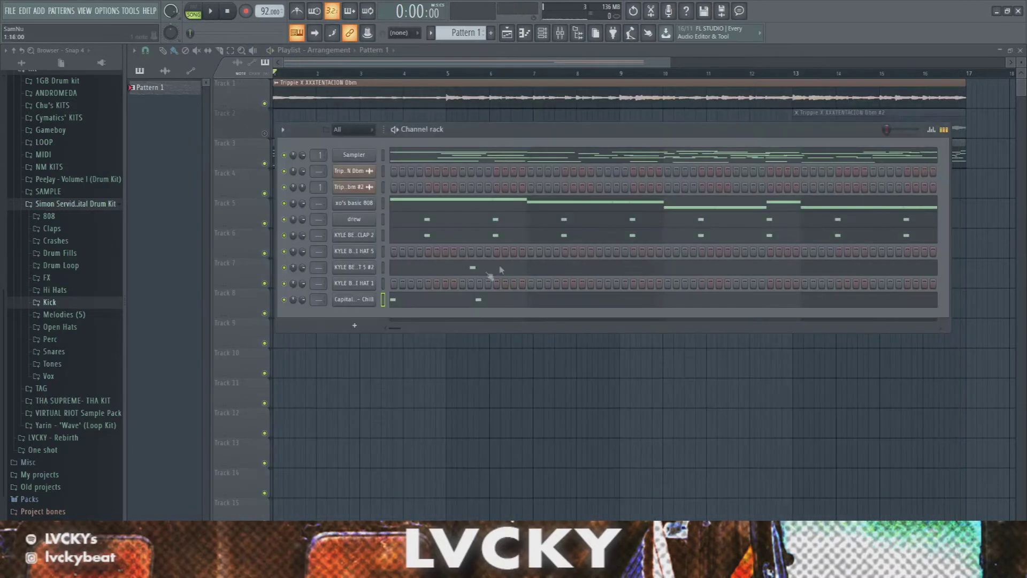
# Set the reversed Hi Hat 5 copy's time stretching to Auto mode and its group to cut 2 by 2.
pyautogui.click(368, 273)
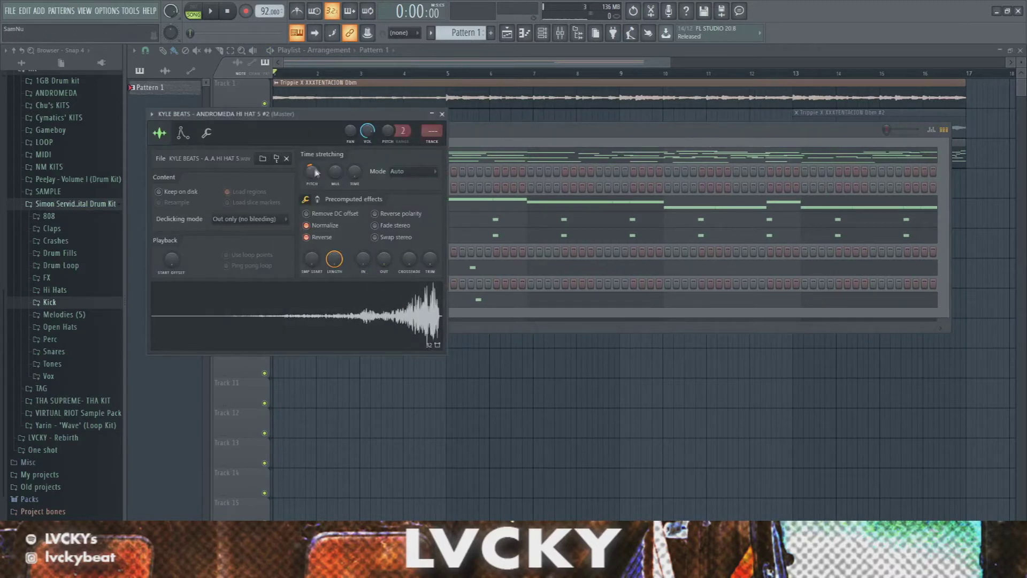
pyautogui.press('space')
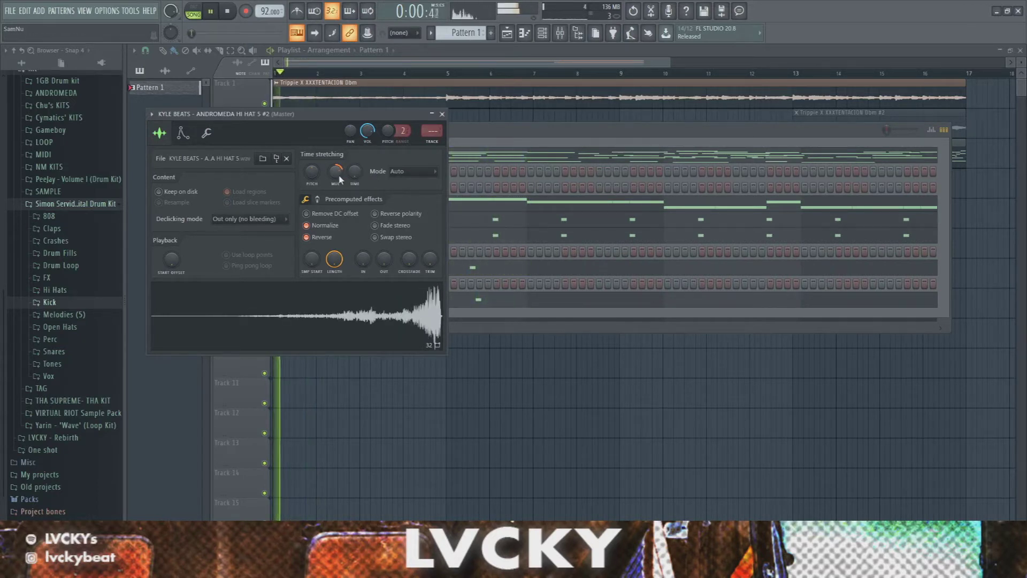
pyautogui.press('space')
pyautogui.click(214, 136)
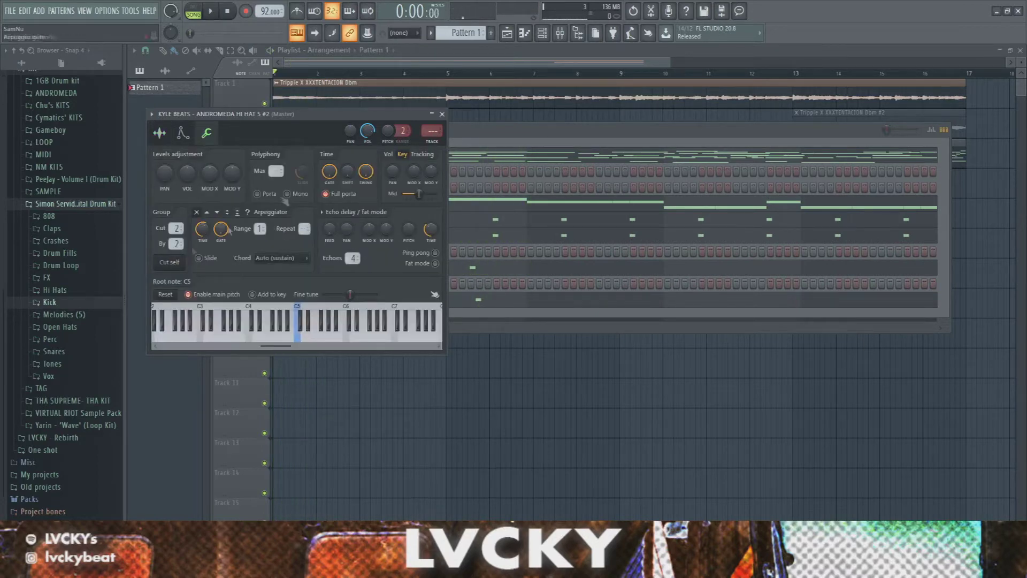
pyautogui.click(442, 114)
# Set the Capital DK - Chill kick's group to cut 2 by 3.
pyautogui.click(347, 306)
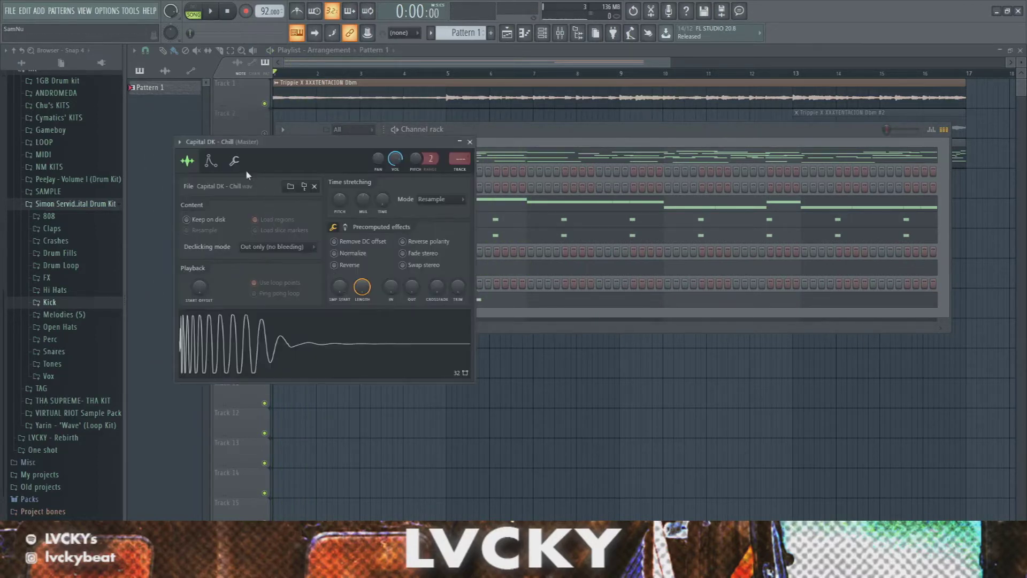
pyautogui.click(234, 161)
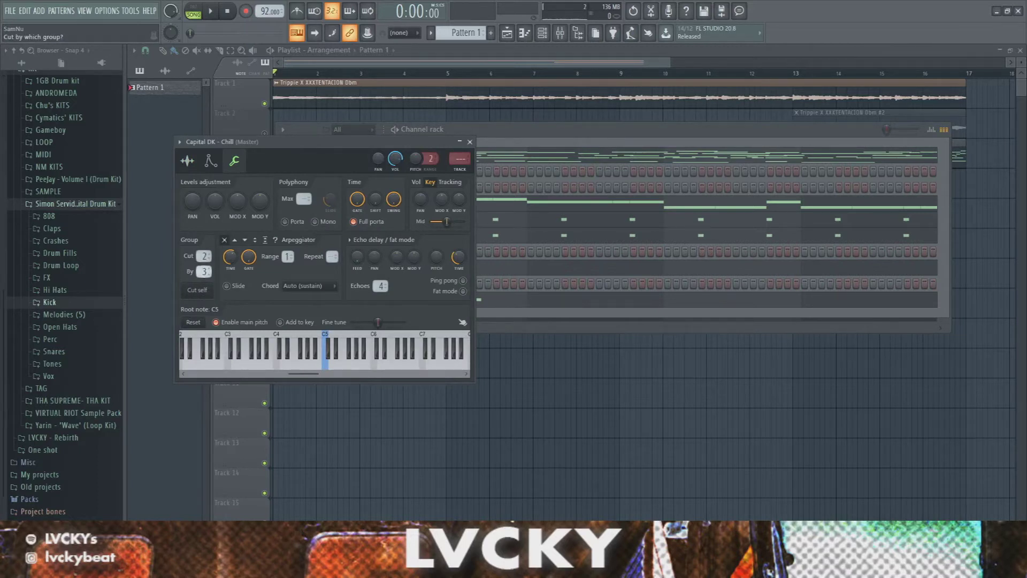
pyautogui.click(469, 142)
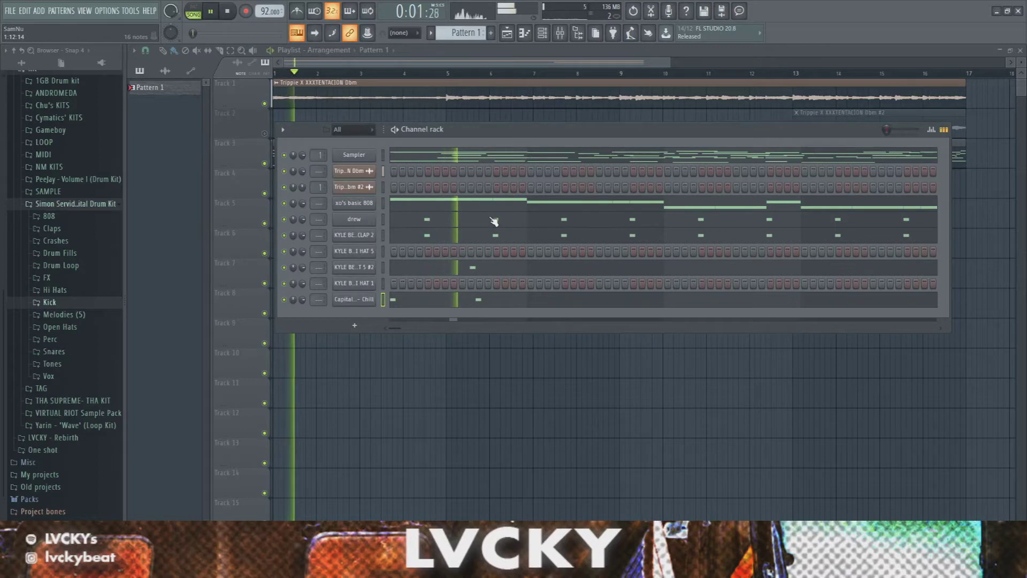
# Copy the reversed Hi Hat 5 copy's bar 1 note to the same spot in bars 3, 5 and 7.
pyautogui.click(411, 268)
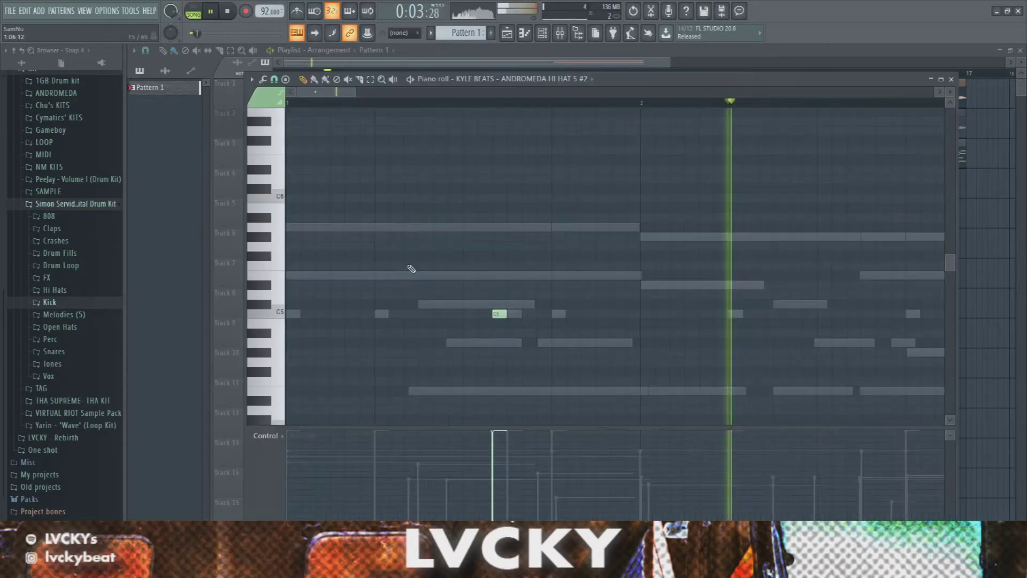
pyautogui.scroll(-1, 390, 279)
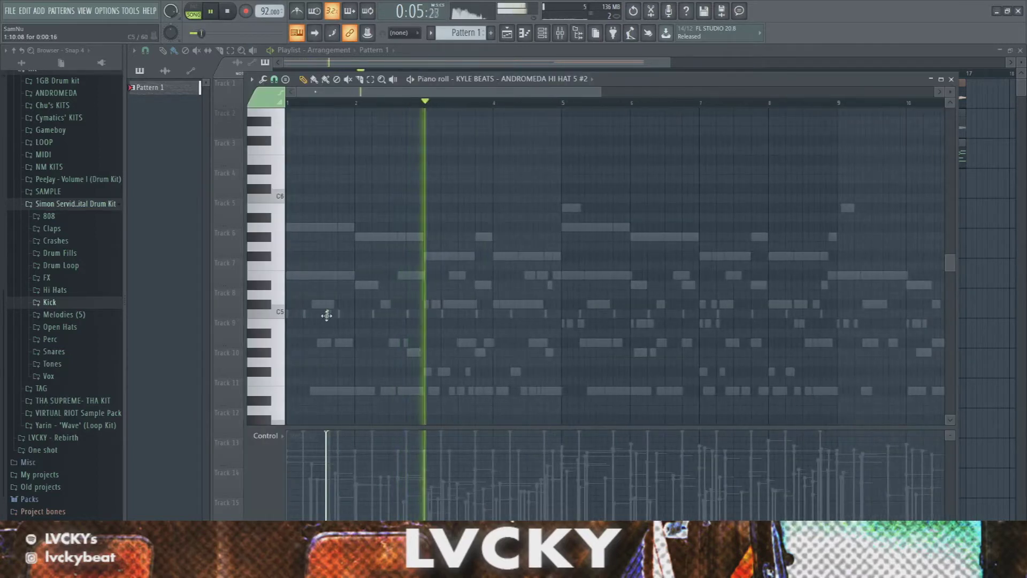
pyautogui.moveTo(466, 323); pyautogui.dragTo(463, 323)
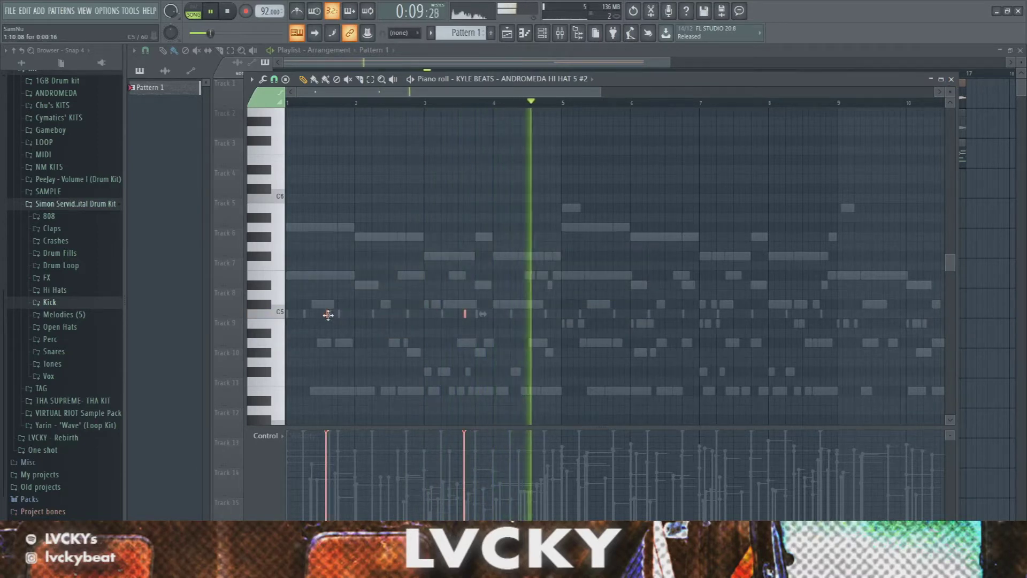
pyautogui.moveTo(328, 313); pyautogui.dragTo(613, 327)
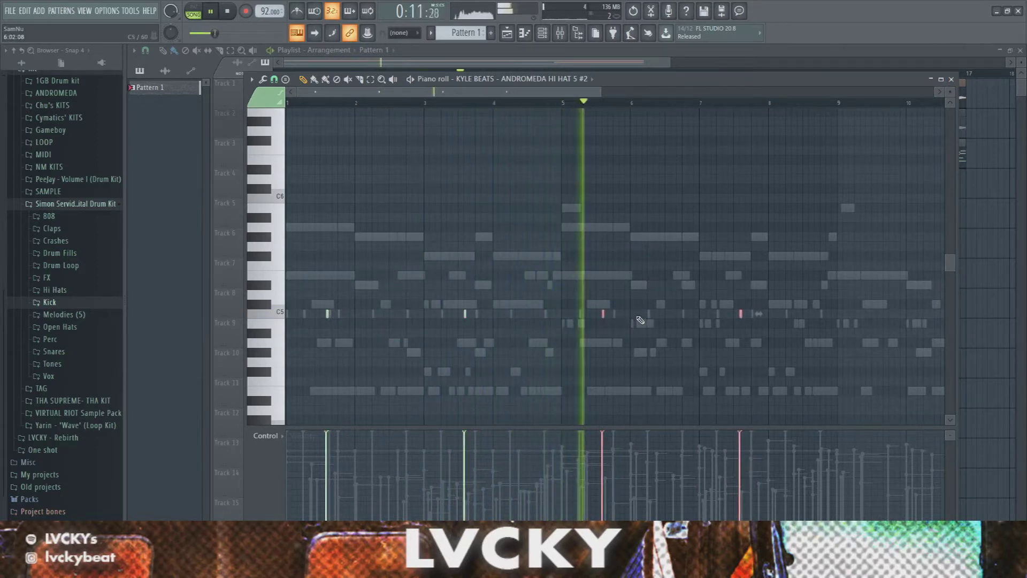
pyautogui.scroll(4, 613, 327)
pyautogui.click(866, 94)
pyautogui.press('F7')
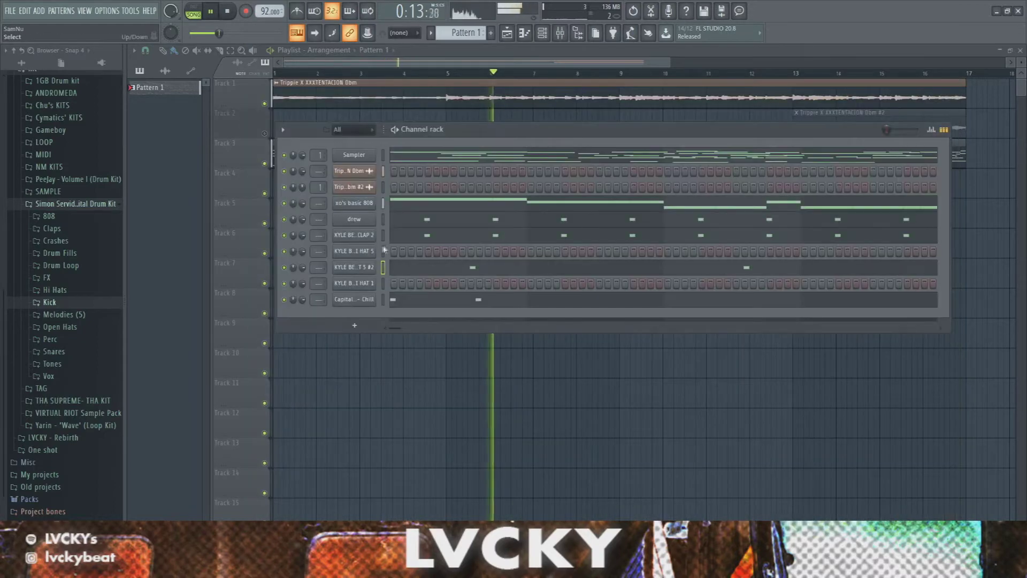
# Add a C5 kick note at step 14 of bar 1 and shorten the kick notes to 0:00:08.
pyautogui.click(389, 300)
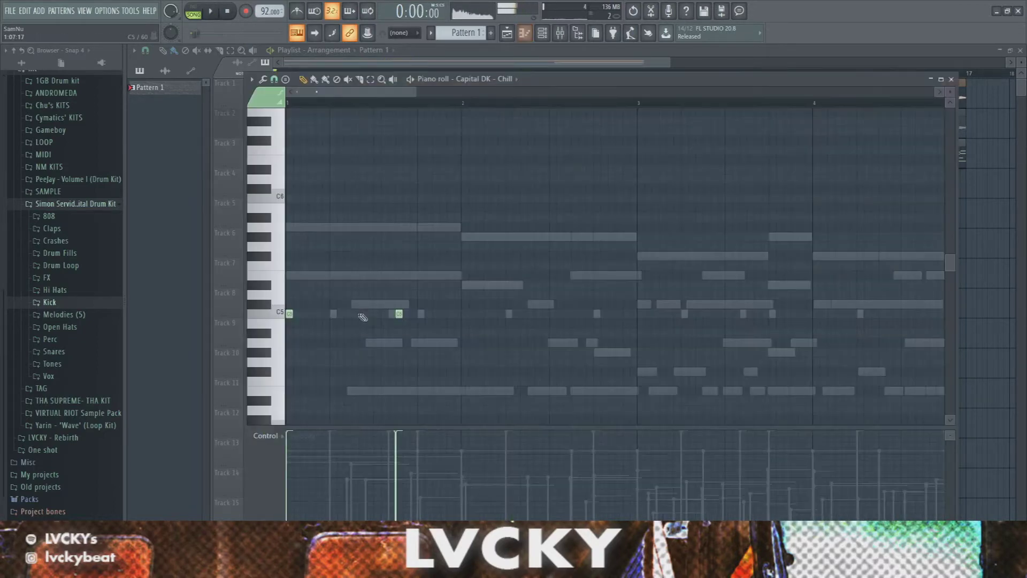
pyautogui.click(484, 285)
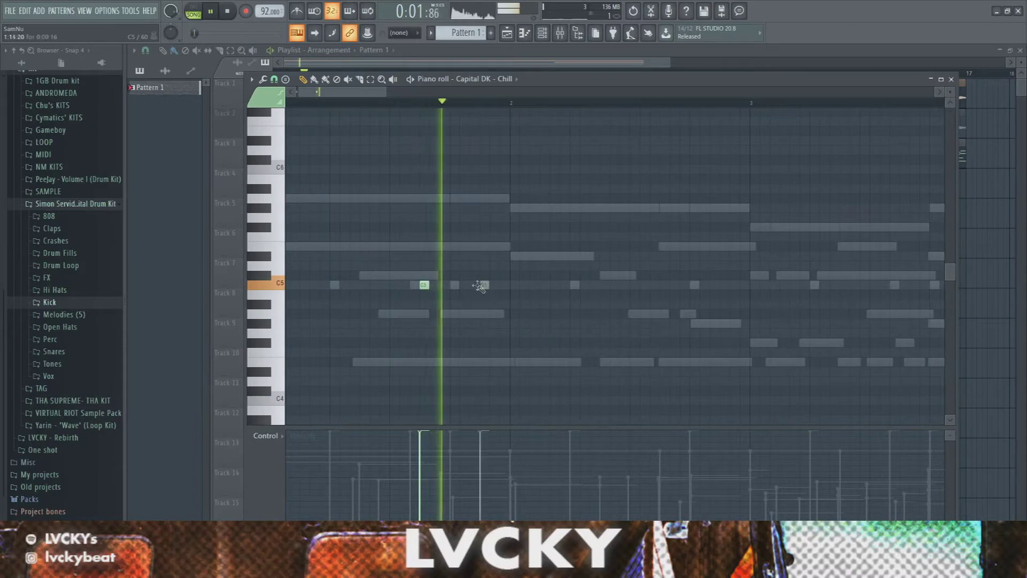
pyautogui.moveTo(482, 287); pyautogui.dragTo(462, 285)
pyautogui.scroll(4, 462, 285)
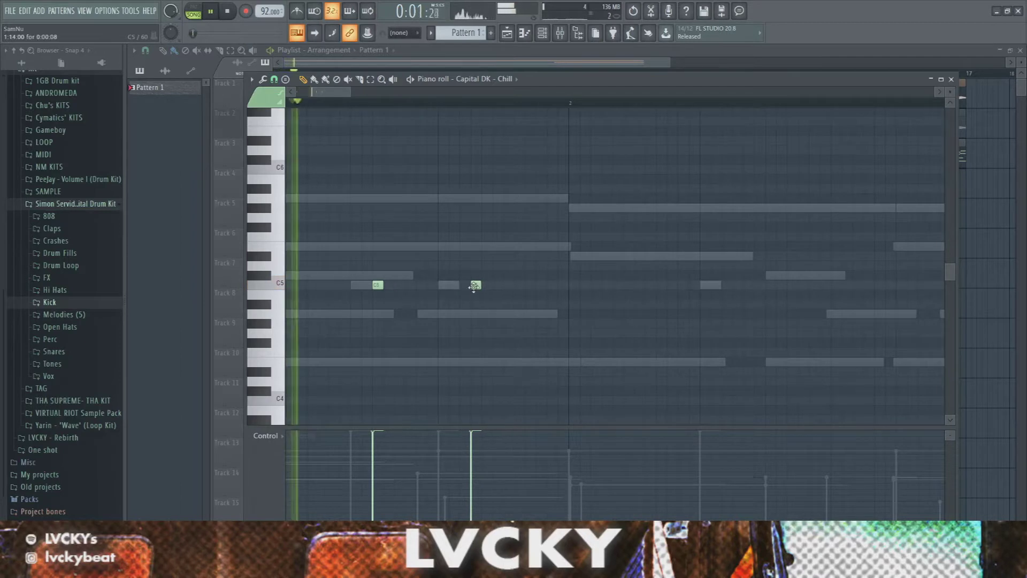
pyautogui.scroll(-4, 493, 328)
pyautogui.press('space')
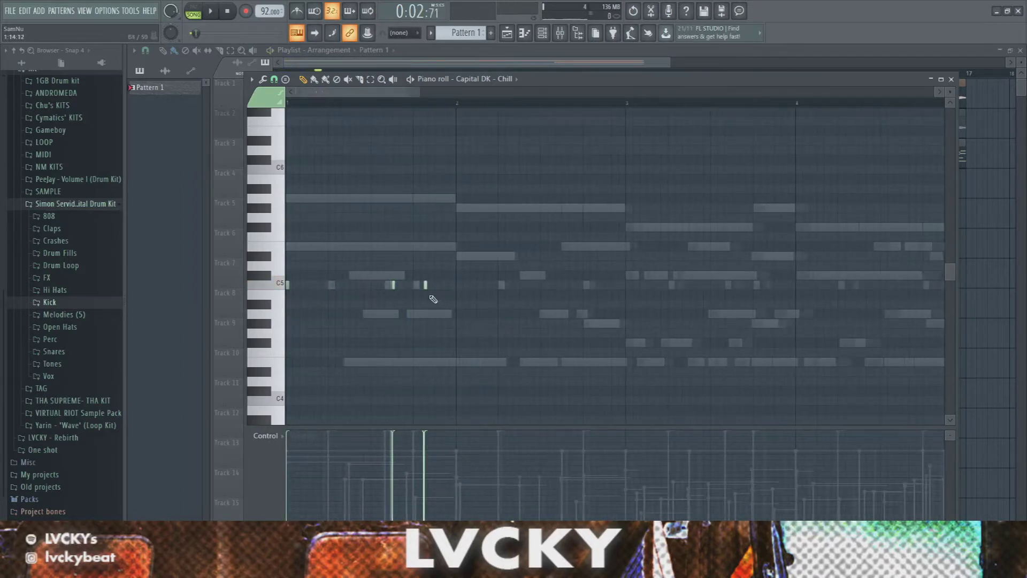
# Add short C5 kick notes at the start of bar 2, at its steps 11 and 15, and at the start of bar 3.
pyautogui.scroll(3, 433, 299)
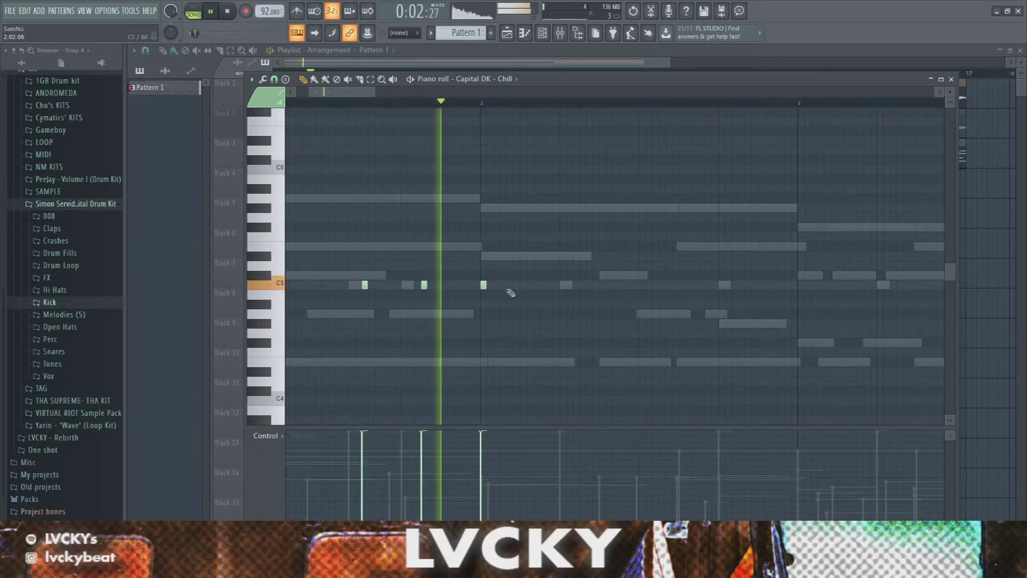
pyautogui.press('space')
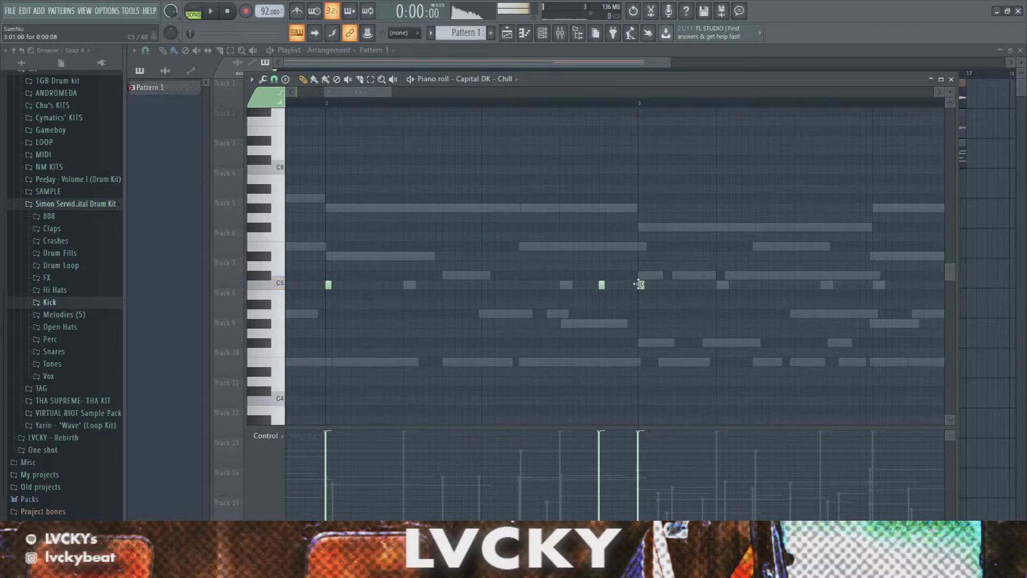
pyautogui.press('space')
pyautogui.scroll(-6, 452, 260)
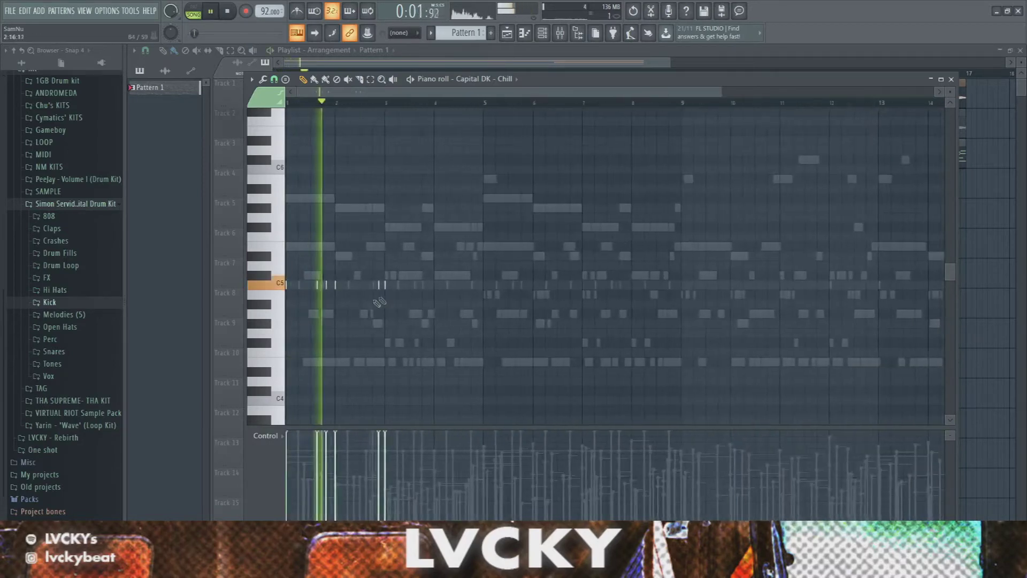
pyautogui.scroll(6, 300, 302)
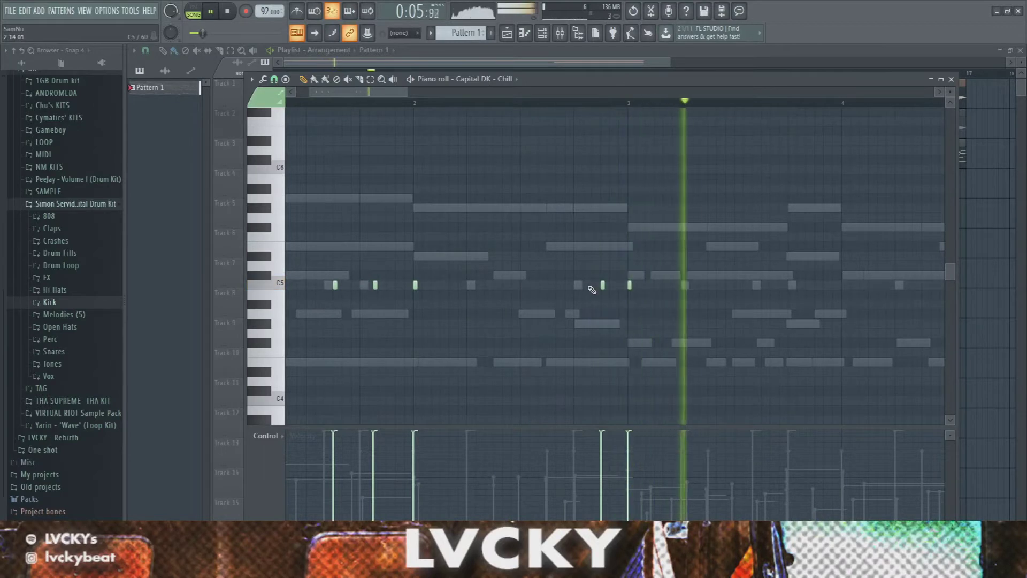
pyautogui.click(549, 284)
pyautogui.scroll(-3, 602, 292)
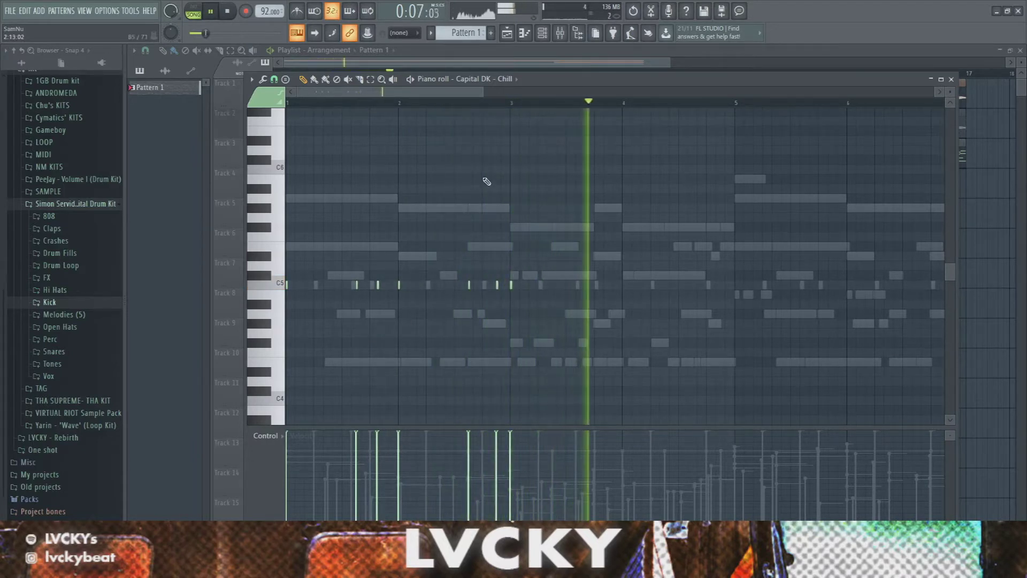
# Extend the kick notes of bars 1 and 2 to fill their gaps and duplicate the two-bar pattern through bar 12.
pyautogui.hotkey('ctrl', 'l')
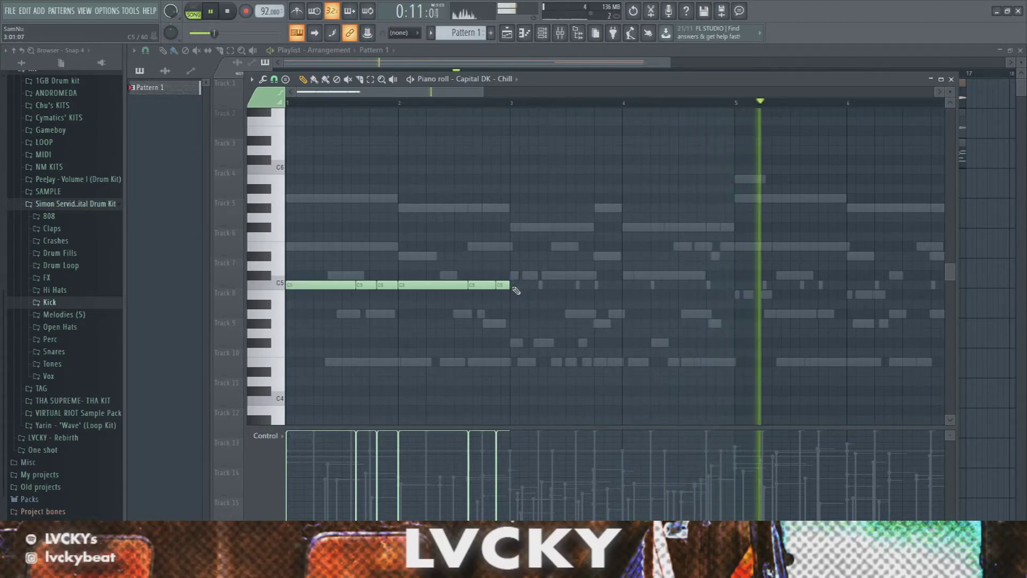
pyautogui.scroll(-2, 530, 294)
pyautogui.hotkey('ctrl', 'b')
pyautogui.hotkey('ctrl', 'b')
pyautogui.hotkey('ctrl', 'b')
pyautogui.hotkey('ctrl', 'b')
pyautogui.hotkey('ctrl', 'b')
pyautogui.scroll(-1, 588, 320)
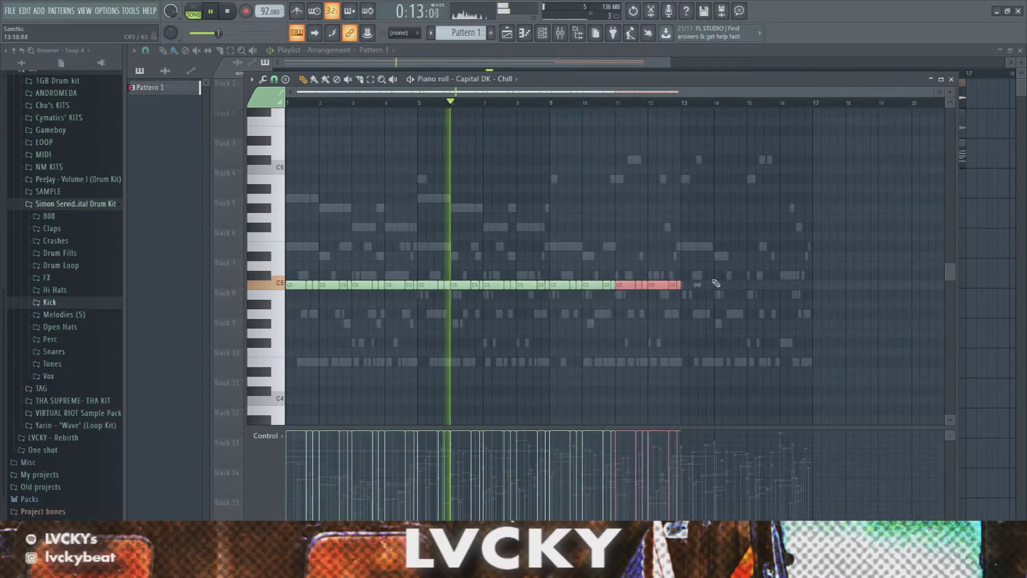
# Undo the last duplications of the two-bar kick pattern.
pyautogui.hotkey('ctrl', 'z')
pyautogui.hotkey('ctrl', 'z')
pyautogui.scroll(1, 338, 336)
pyautogui.hotkey('ctrl', 'z')
pyautogui.scroll(2, 338, 336)
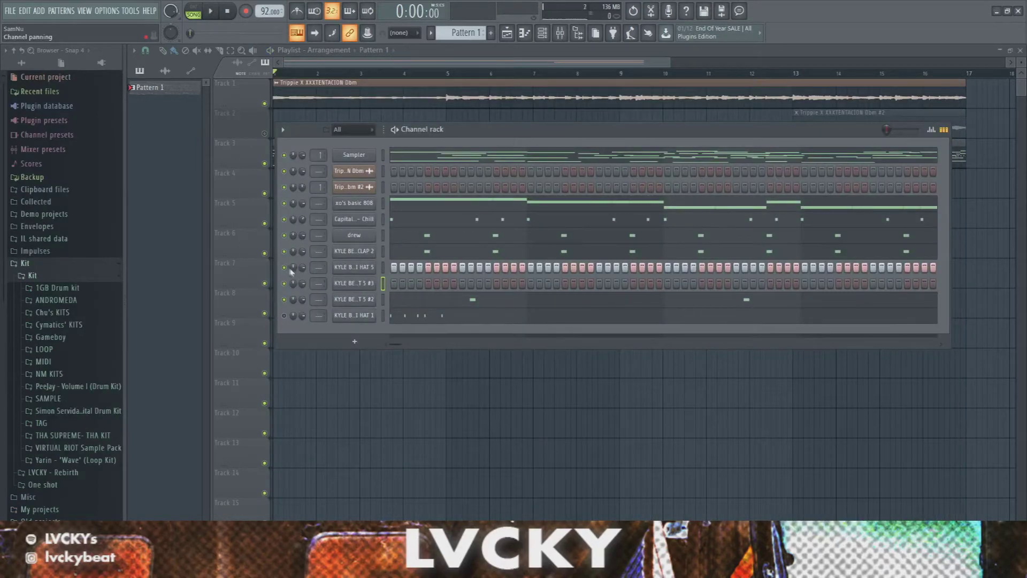
# Place a very short C5 note at the start of bar 1 for the Hi Hat 5 #3 channel.
pyautogui.press('F7')
pyautogui.scroll(5, 279, 293)
pyautogui.press('space')
pyautogui.scroll(3, 264, 319)
pyautogui.press('space')
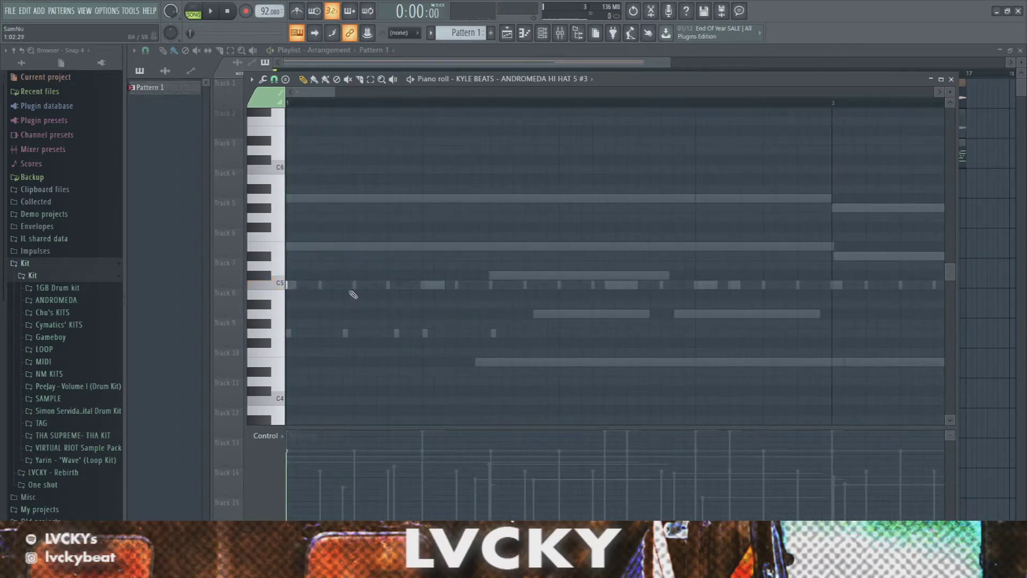
# Add a second very short C5 note for Hi Hat 5 #3 about a third into step 7 of bar 1.
pyautogui.scroll(2, 328, 316)
pyautogui.press('space')
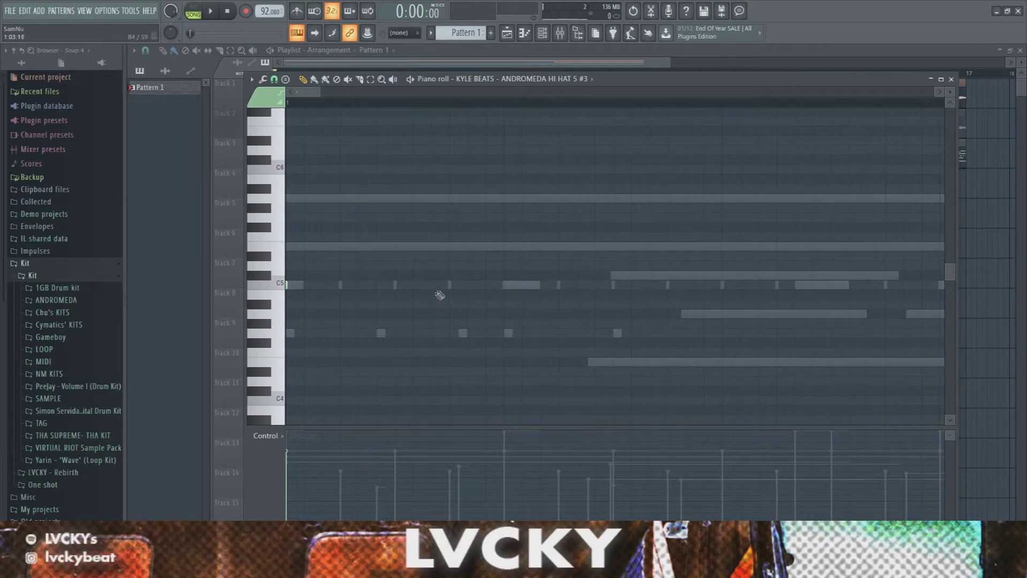
pyautogui.click(468, 284)
pyautogui.press('space')
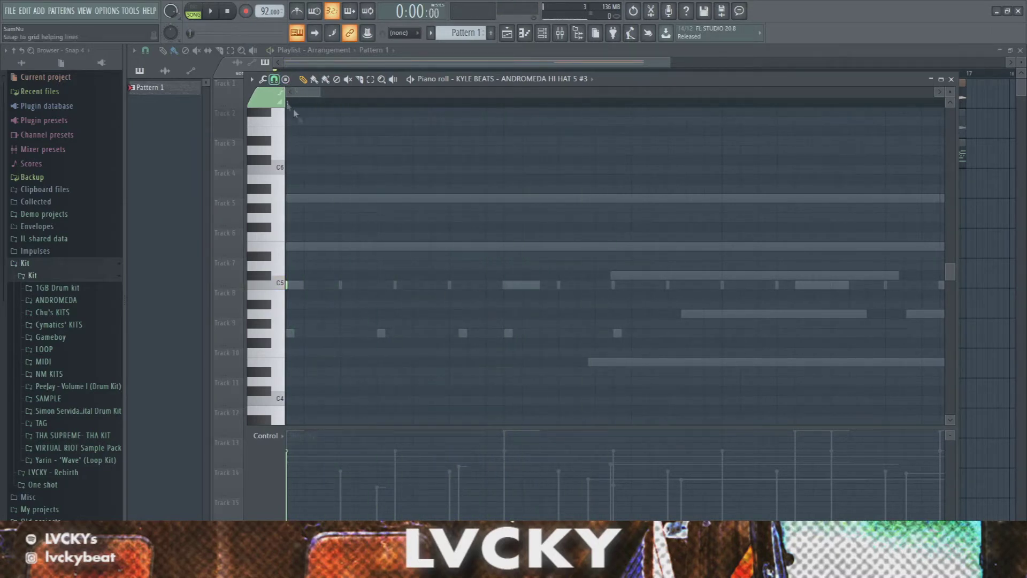
pyautogui.scroll(-2, 477, 300)
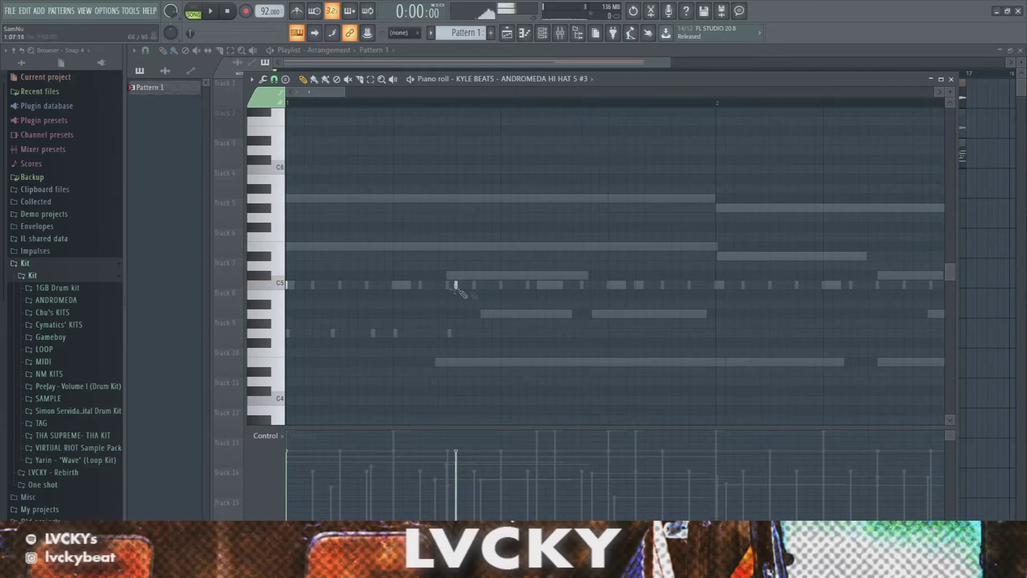
# Add C5 hits across bar 1 for Hi Hat 5 #3, with a twelve-note roll of rising velocity on beat 3.
pyautogui.moveTo(383, 260); pyautogui.dragTo(706, 319)
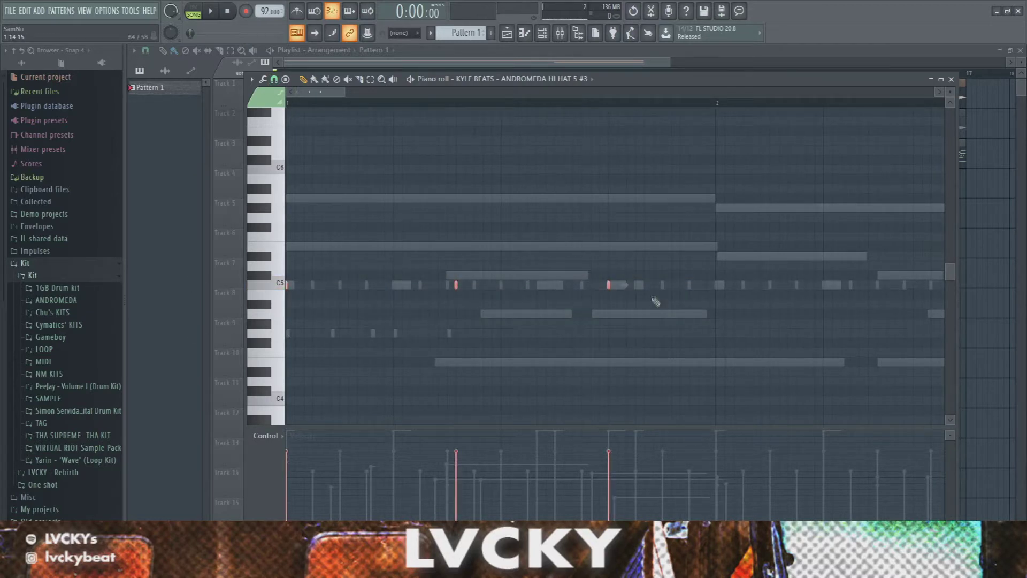
pyautogui.press('space')
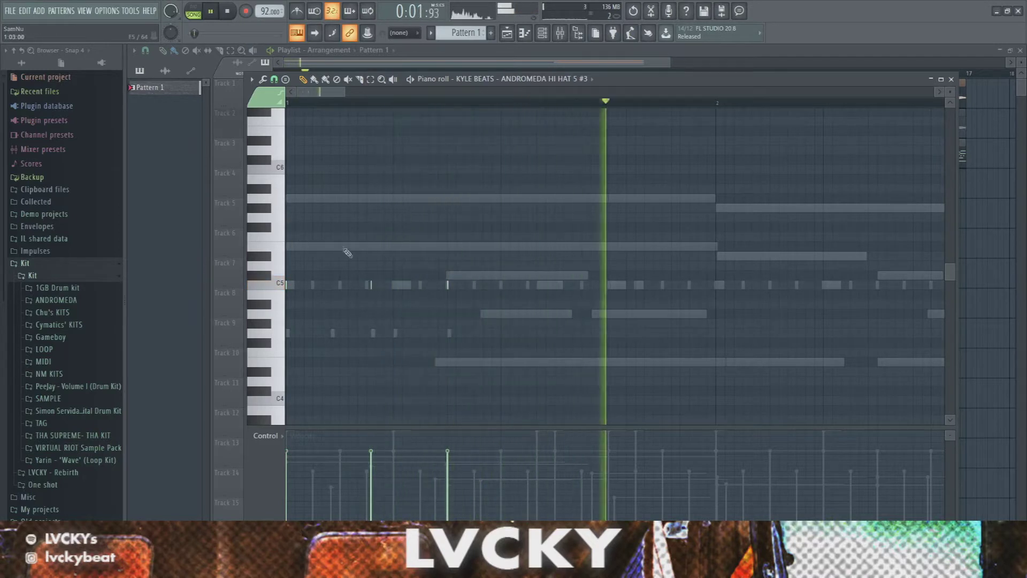
pyautogui.press('space')
pyautogui.scroll(1, 474, 317)
pyautogui.scroll(-1, 474, 318)
pyautogui.scroll(1, 439, 321)
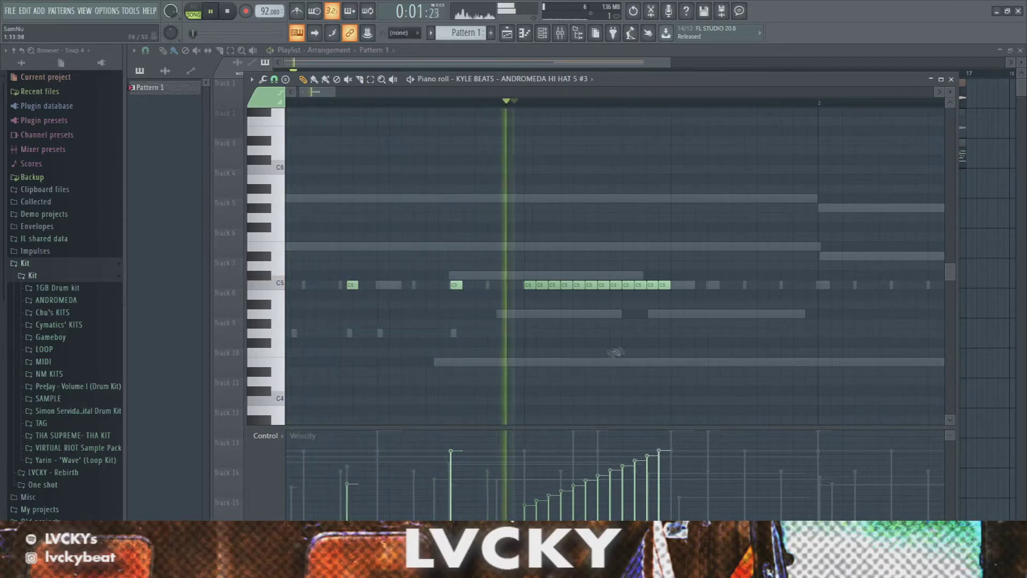
# Shorten the beat-3 hi-hat roll in bar 1 to its first six notes and play it back.
pyautogui.press('space')
pyautogui.scroll(-3, 696, 342)
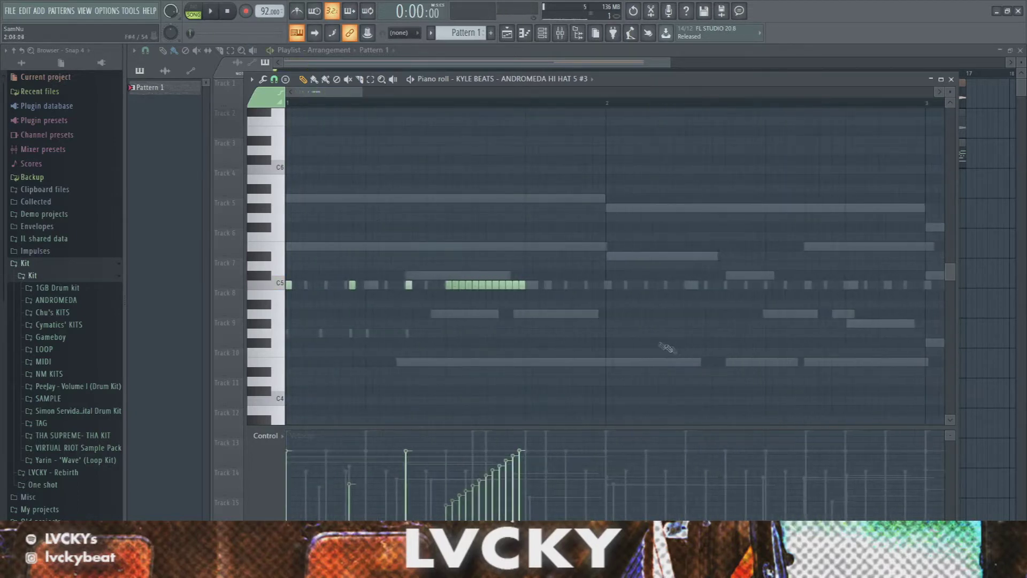
pyautogui.press('space')
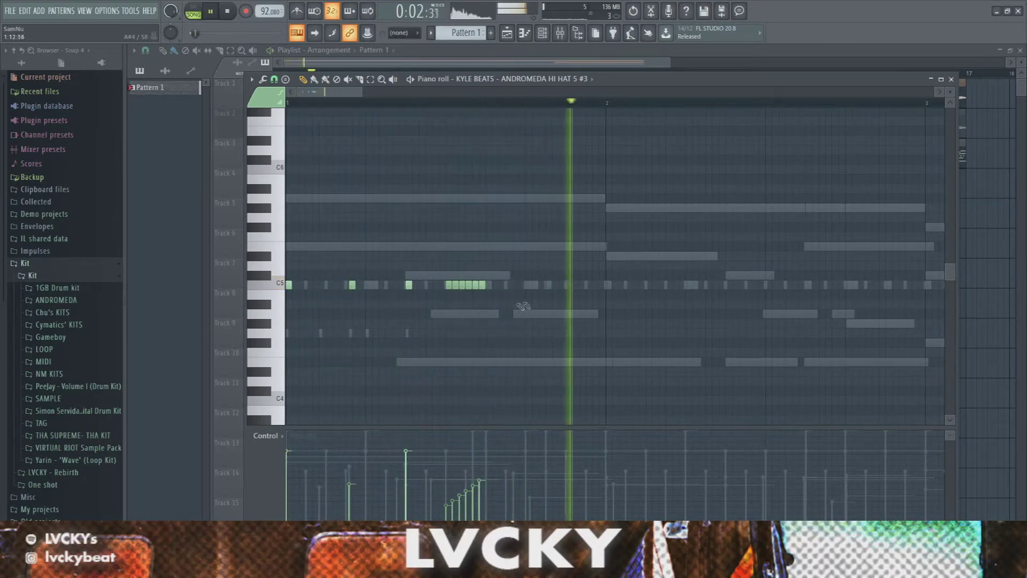
pyautogui.press('space')
# Add four spaced C5 notes leading from the end of bar 1 onto the start of bar 2, with varied velocities.
pyautogui.scroll(1, 543, 305)
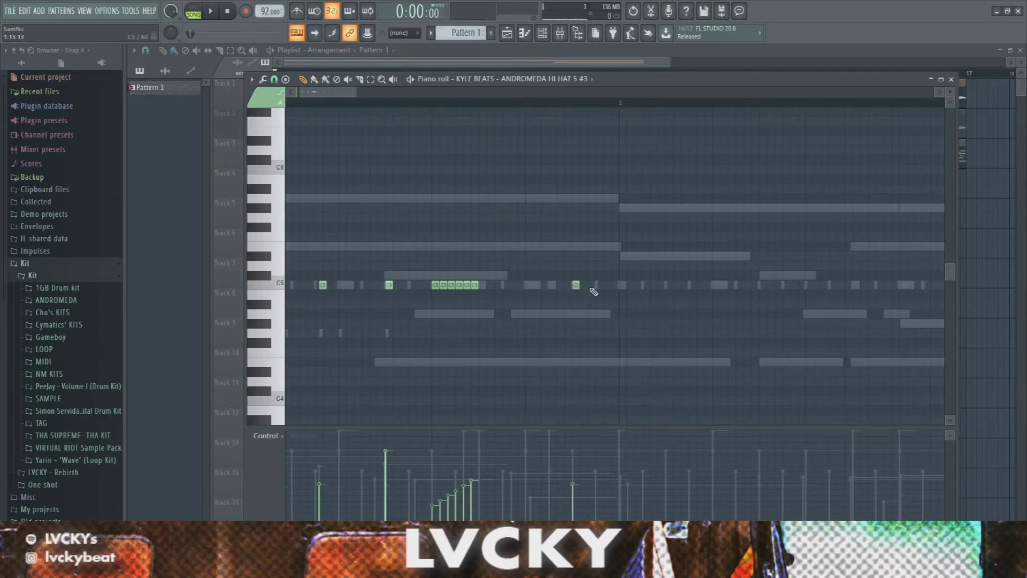
pyautogui.moveTo(621, 451)
pyautogui.mouseDown()
pyautogui.moveTo(572, 501)
pyautogui.moveTo(604, 475)
pyautogui.mouseUp()
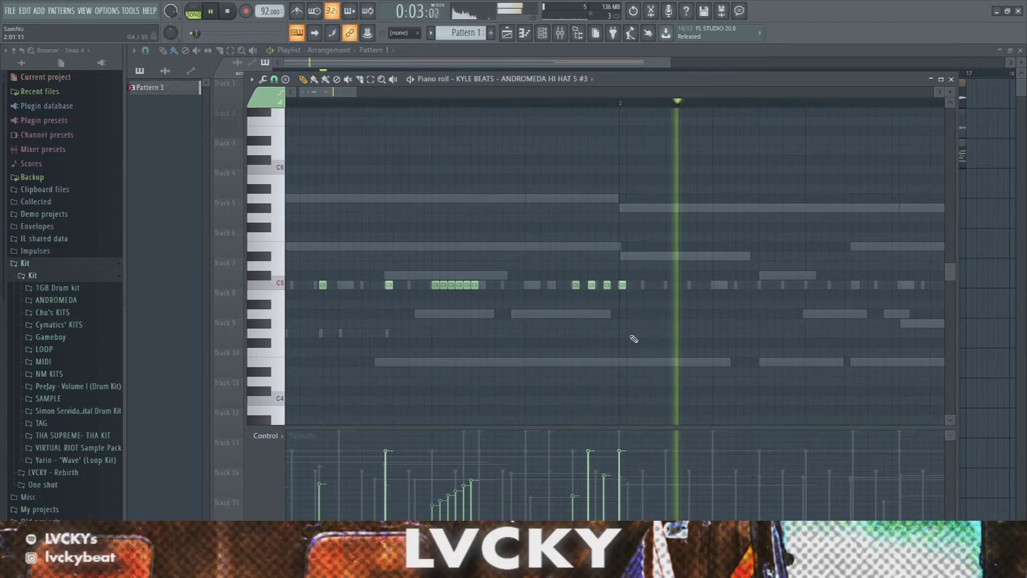
pyautogui.scroll(1, 600, 296)
pyautogui.scroll(2, 482, 298)
pyautogui.scroll(-2, 470, 321)
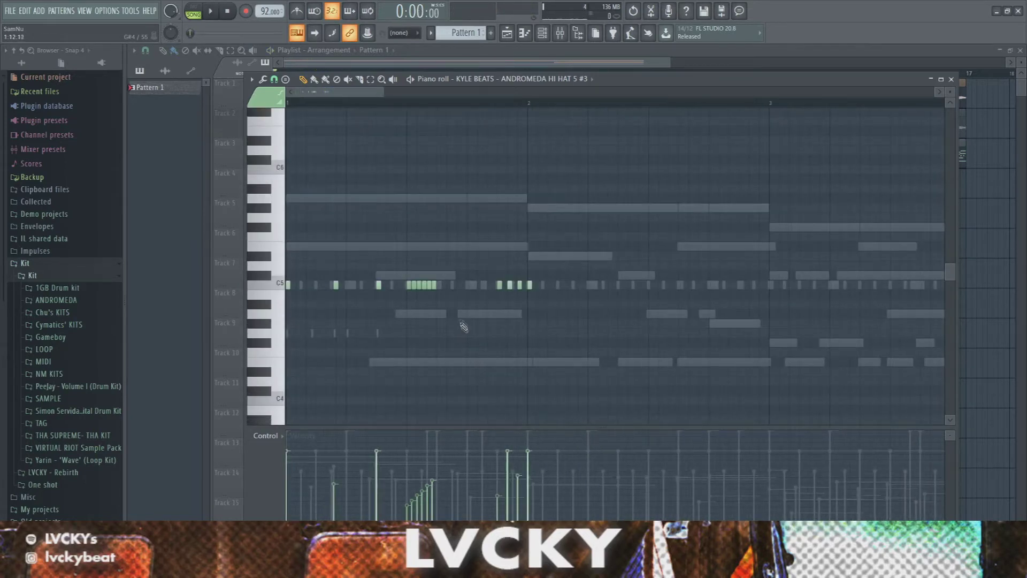
# Add a C5 note on beat 4 of bar 1, raise its velocity and play back the pattern.
pyautogui.click(478, 284)
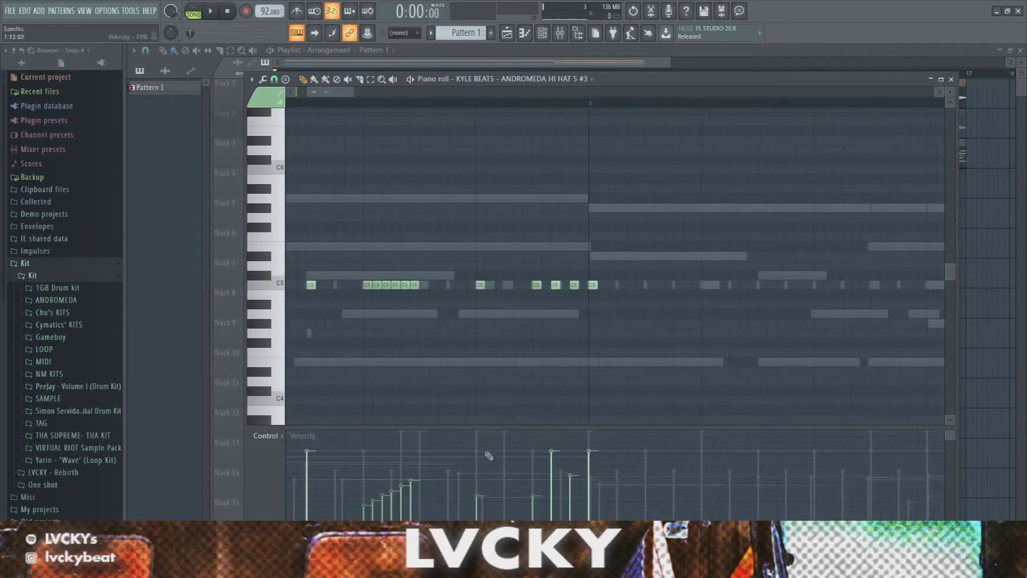
pyautogui.keyDown('ctrl'); pyautogui.scroll(-3, 570, 354); pyautogui.keyUp('ctrl')
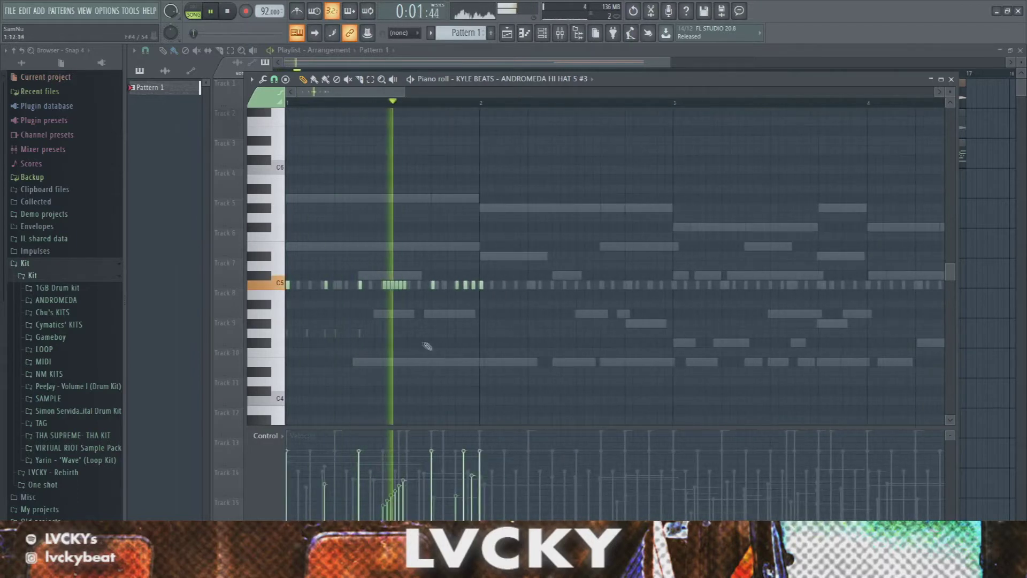
pyautogui.scroll(-2, 360, 348)
pyautogui.keyDown('ctrl'); pyautogui.scroll(3, 455, 300); pyautogui.keyUp('ctrl')
pyautogui.press('space')
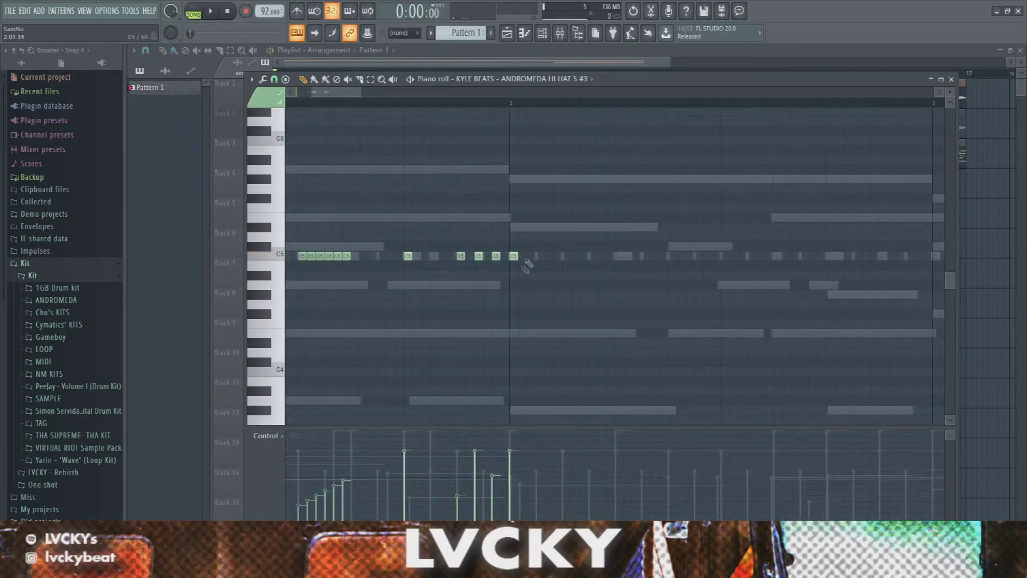
# Duplicate the bar 1 hi-hat pattern into bar 2 and play both bars.
pyautogui.keyDown('ctrl'); pyautogui.scroll(-2, 520, 271); pyautogui.keyUp('ctrl')
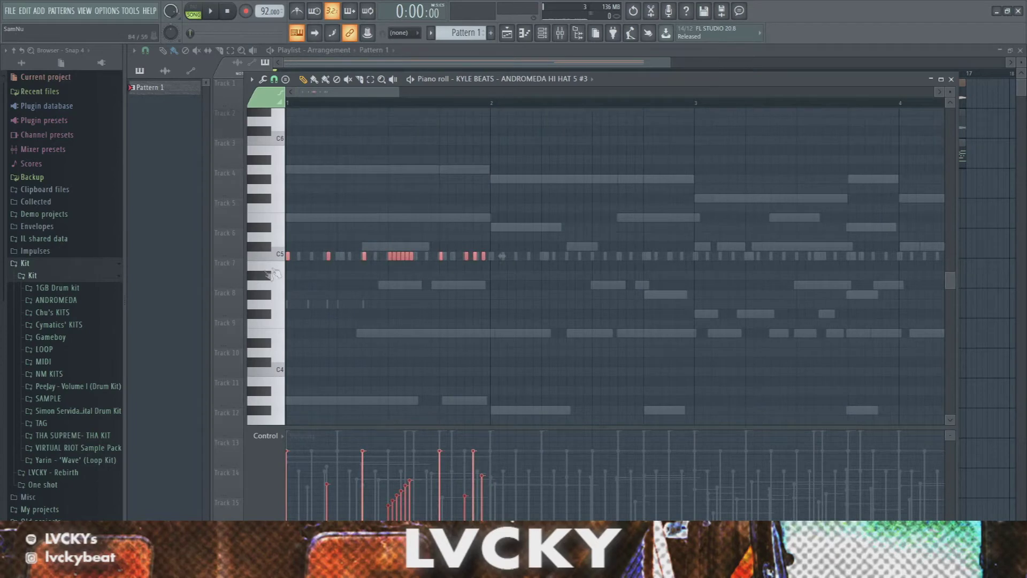
pyautogui.keyDown('shift'); pyautogui.moveTo(288, 259); pyautogui.dragTo(489, 268); pyautogui.keyUp('shift')
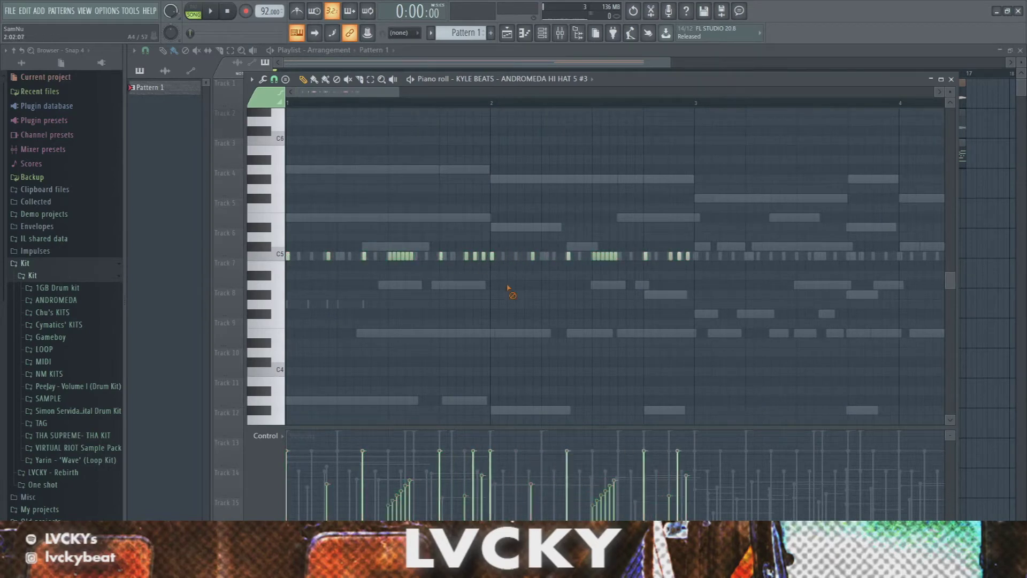
pyautogui.press('space')
pyautogui.keyDown('ctrl'); pyautogui.scroll(4, 685, 306); pyautogui.keyUp('ctrl')
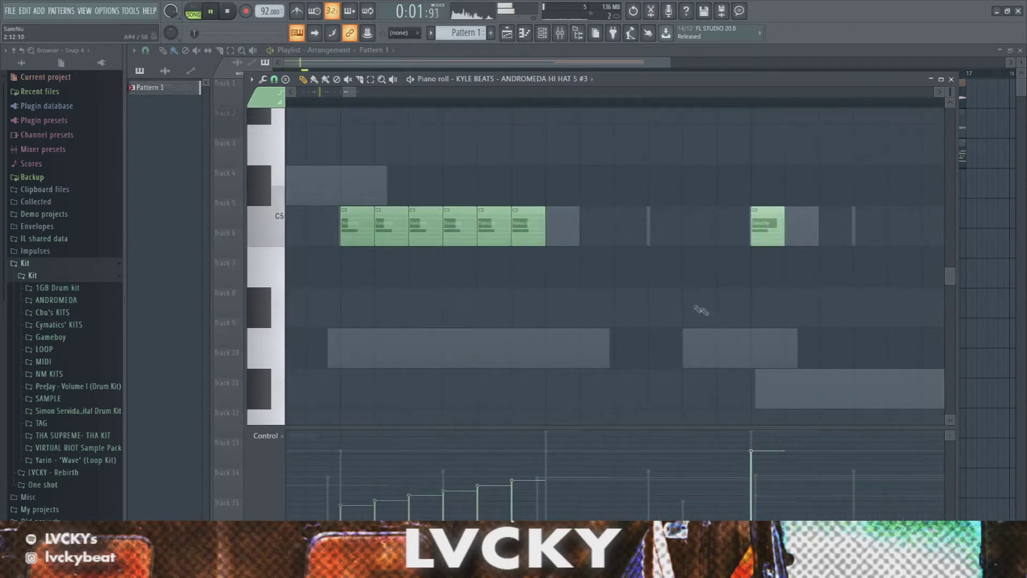
pyautogui.keyDown('ctrl'); pyautogui.scroll(-4, 685, 306); pyautogui.keyUp('ctrl')
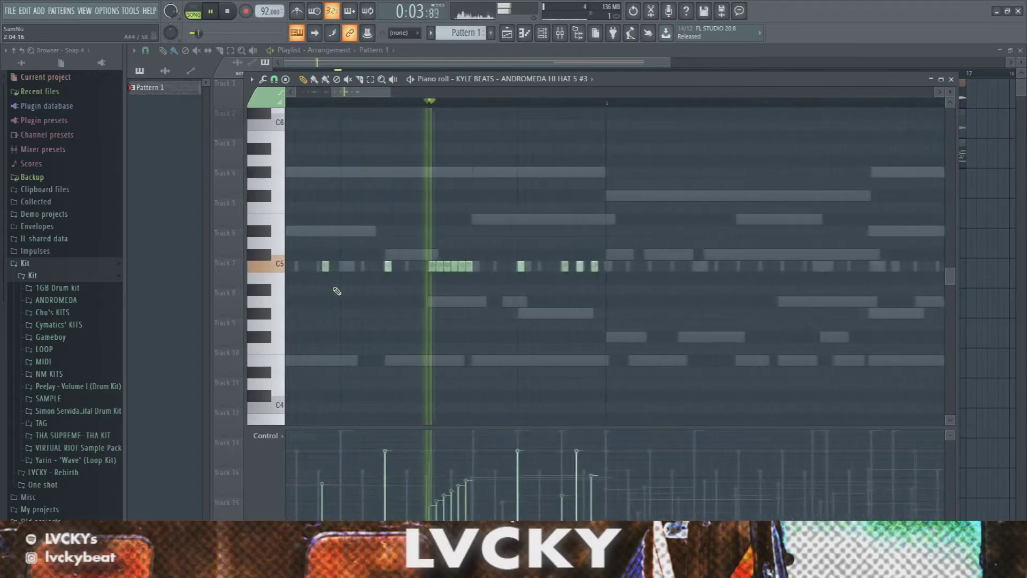
# Shift the bar 2 roll half a beat later, fill beat 3 with two C5 notes and shape the roll's rising velocities.
pyautogui.press('space')
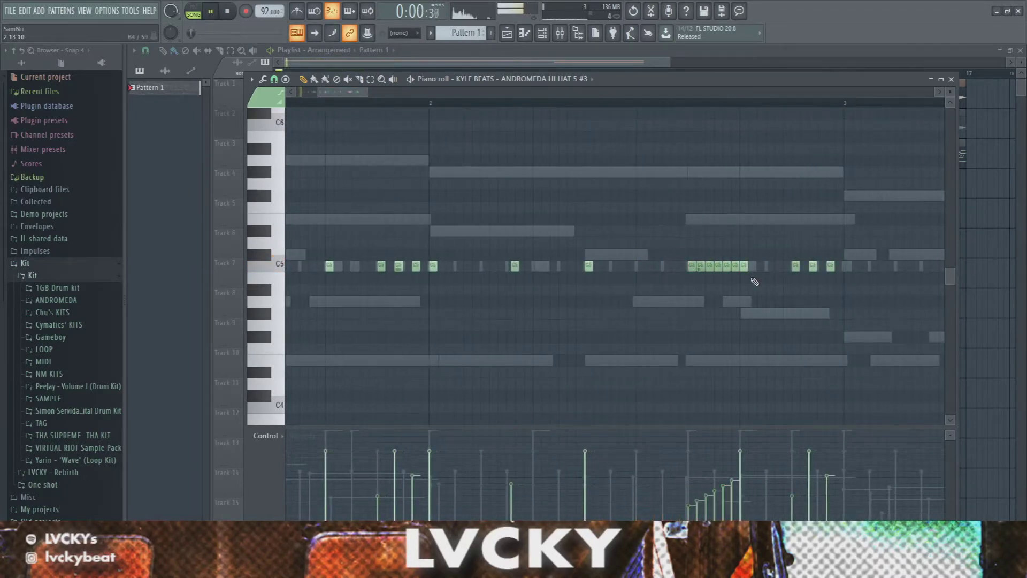
pyautogui.moveTo(638, 267); pyautogui.dragTo(650, 268)
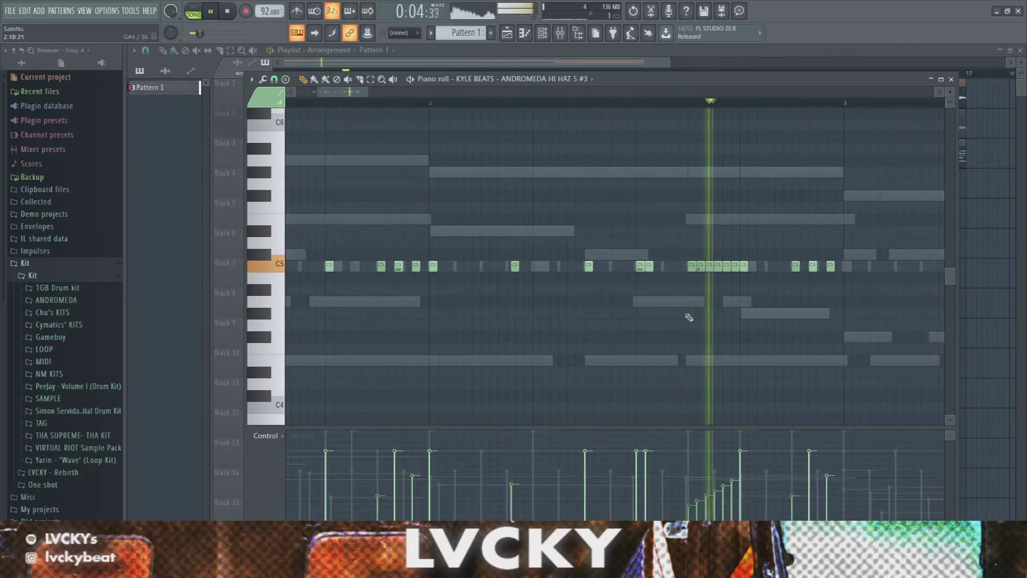
pyautogui.moveTo(689, 452); pyautogui.dragTo(734, 459)
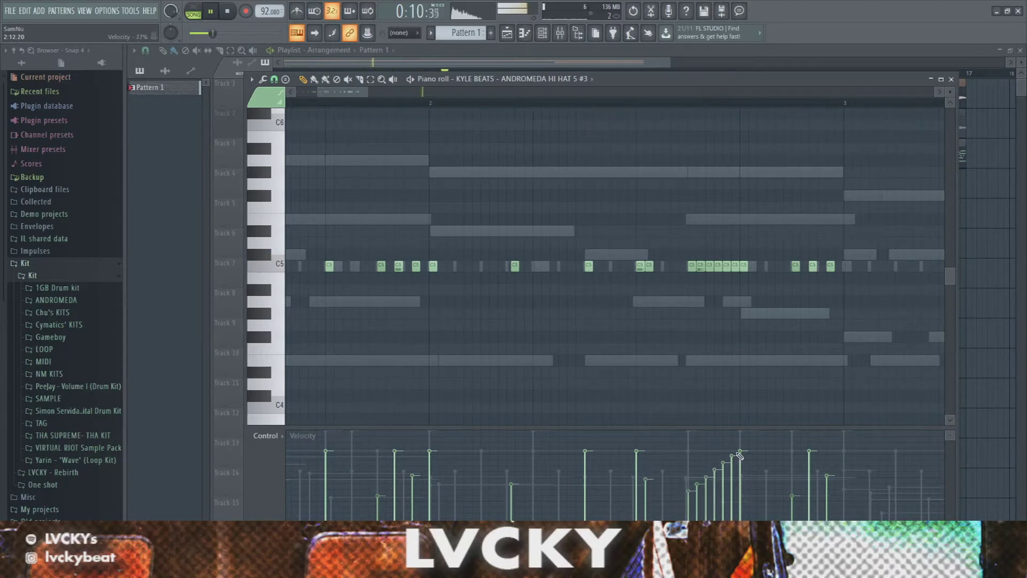
# Duplicate the two-bar Hi Hat 5 #3 pattern through bar 8 and close its piano roll.
pyautogui.scroll(-3, 741, 382)
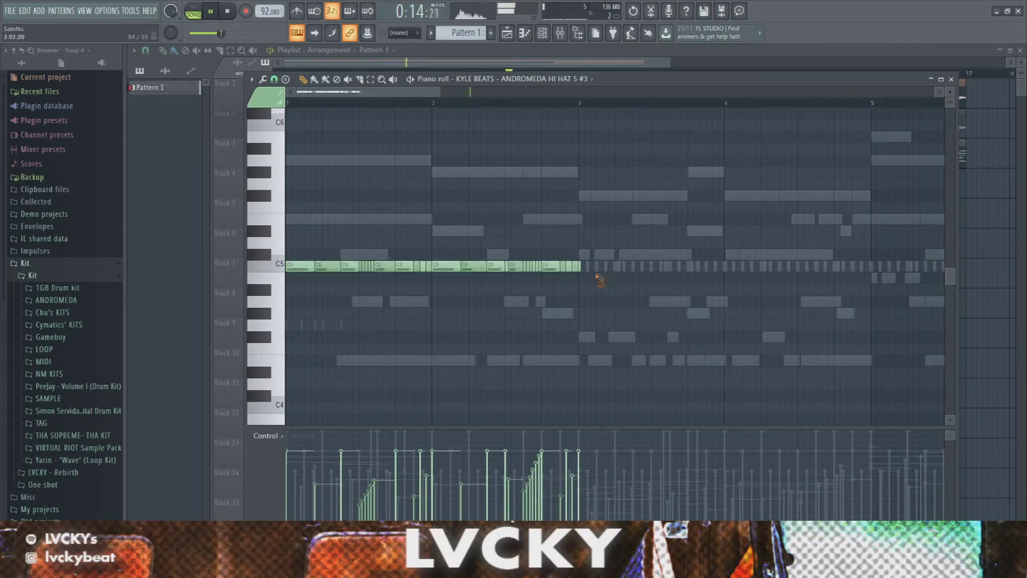
pyautogui.moveTo(584, 273); pyautogui.dragTo(592, 285)
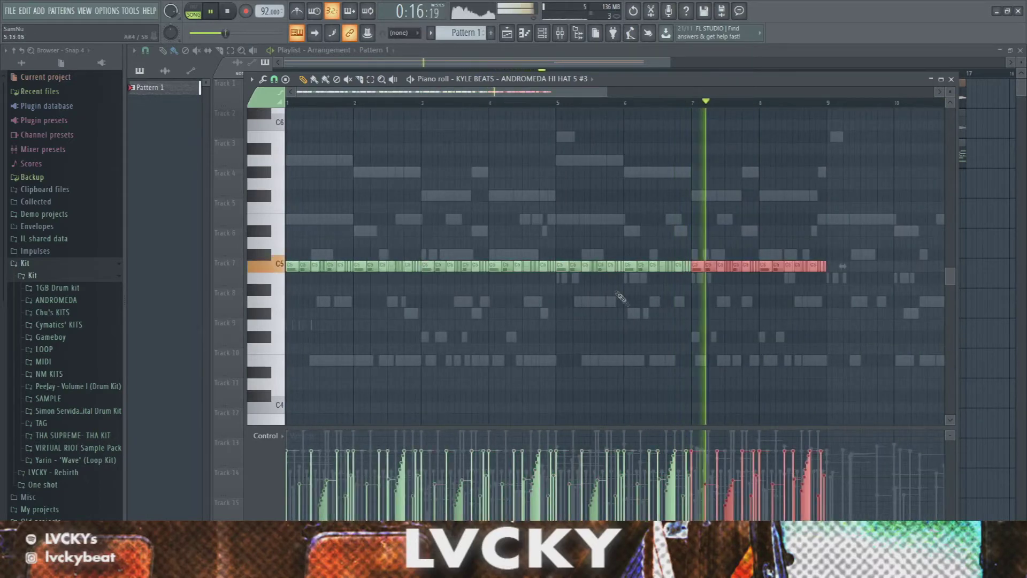
pyautogui.scroll(-3, 615, 293)
pyautogui.scroll(3, 300, 337)
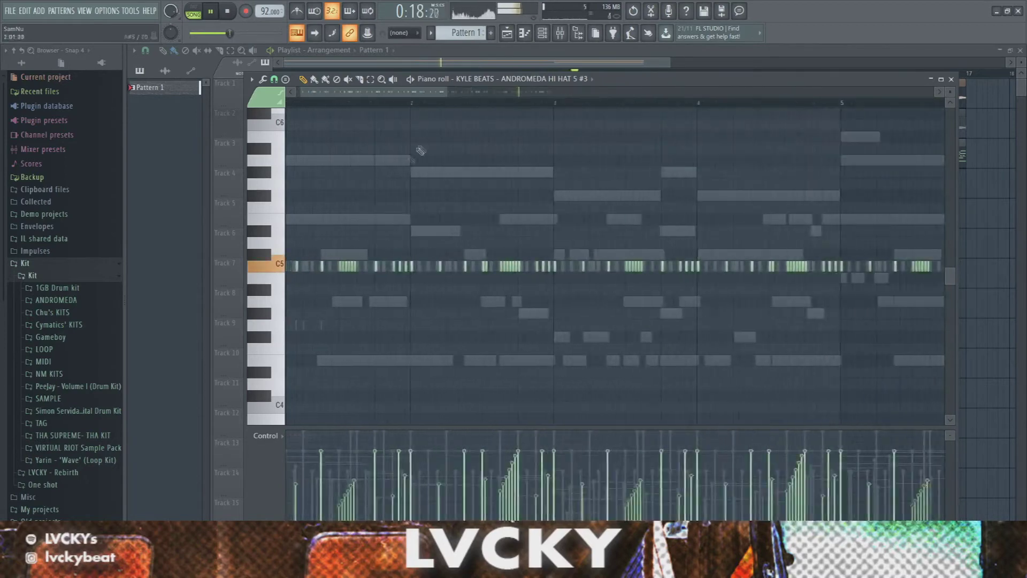
pyautogui.click(951, 79)
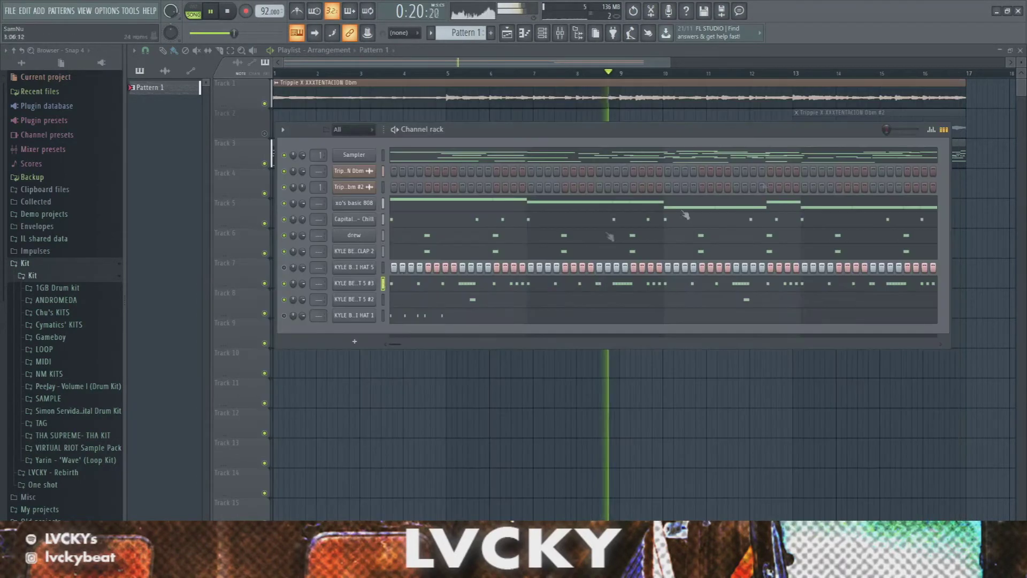
# Replace the existing notes of the Hi Hat 1 channel with hits on every second step.
pyautogui.click(422, 320)
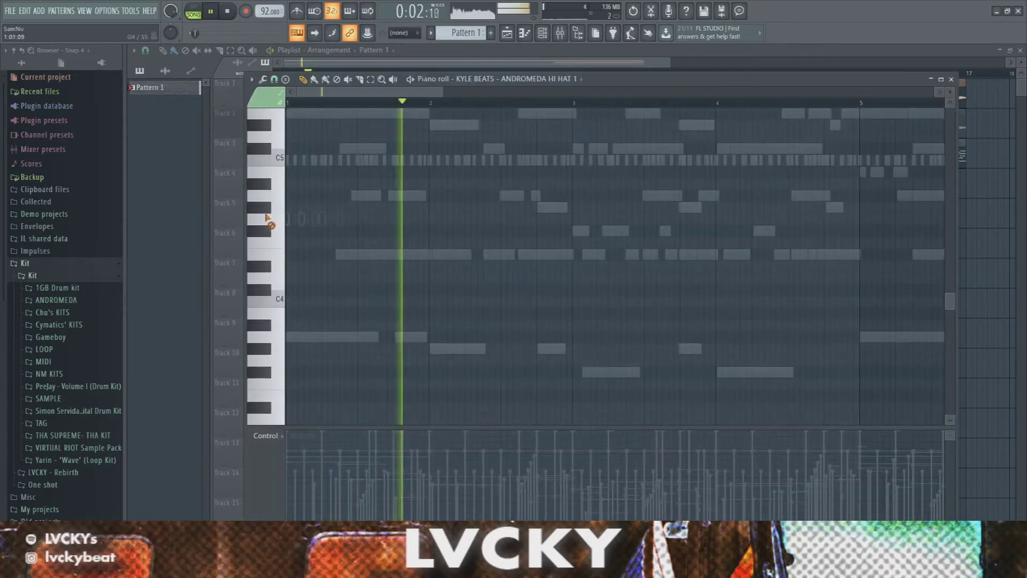
pyautogui.scroll(3, 267, 220)
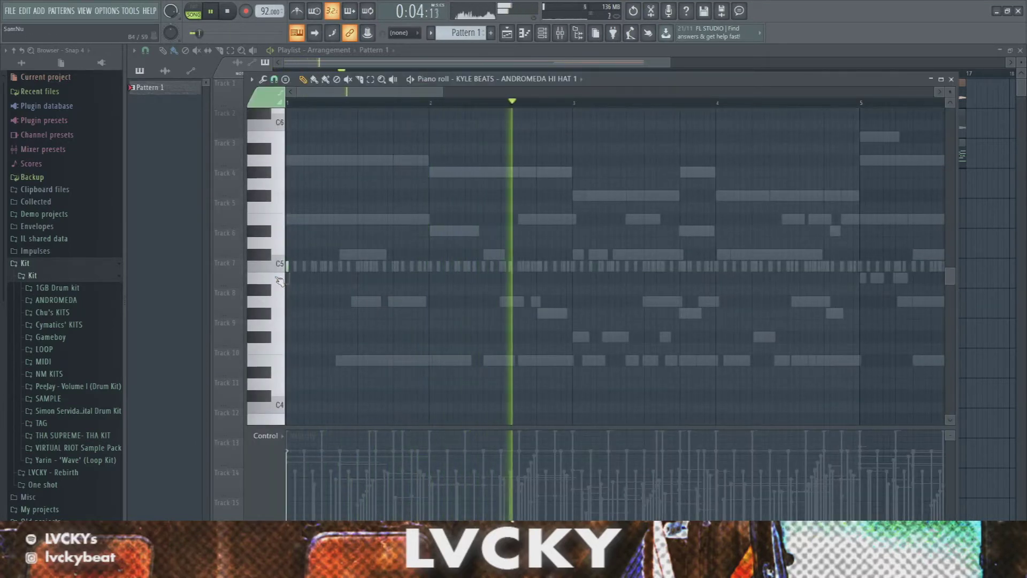
pyautogui.press('F7')
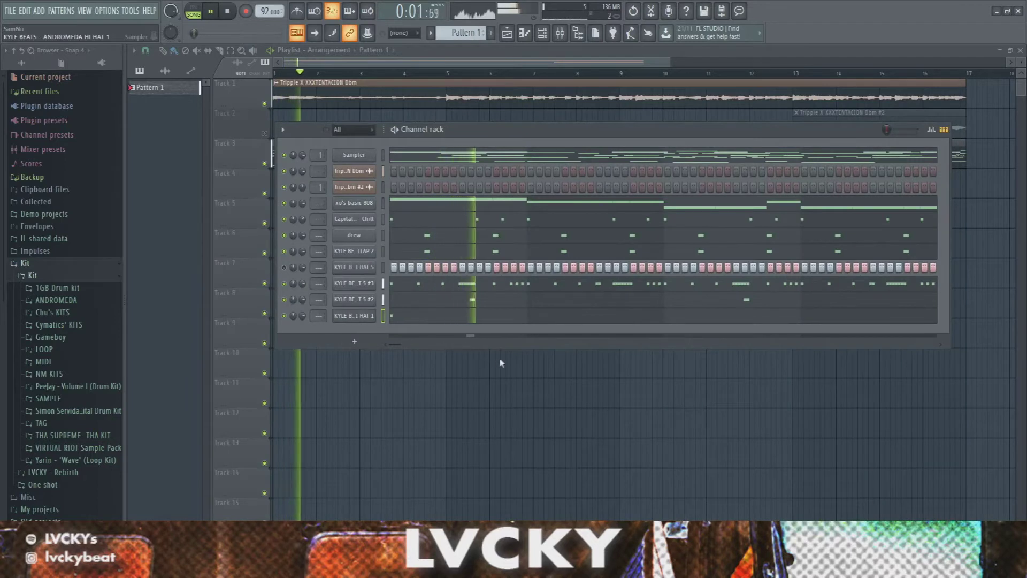
pyautogui.hotkey('ctrl', 'z')
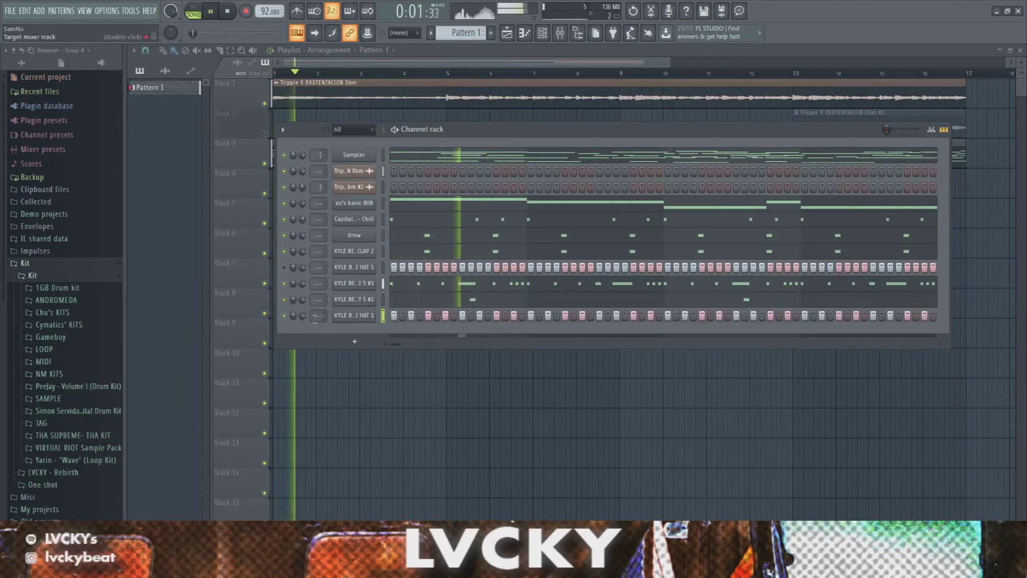
# Delete the muted KYLE BEATS - ANDROMEDA HI HAT 5 channel.
pyautogui.click(383, 316)
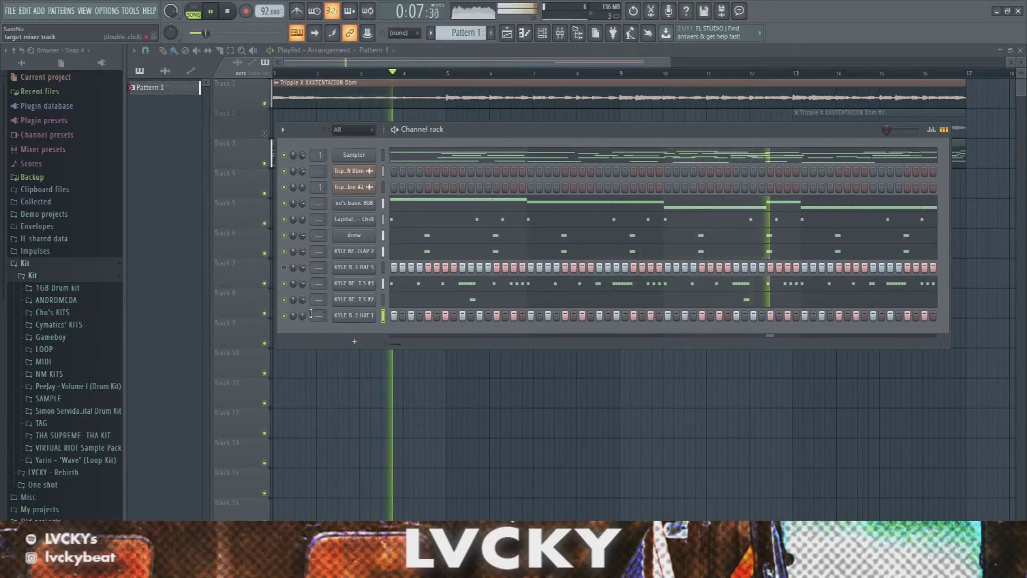
pyautogui.click(383, 268)
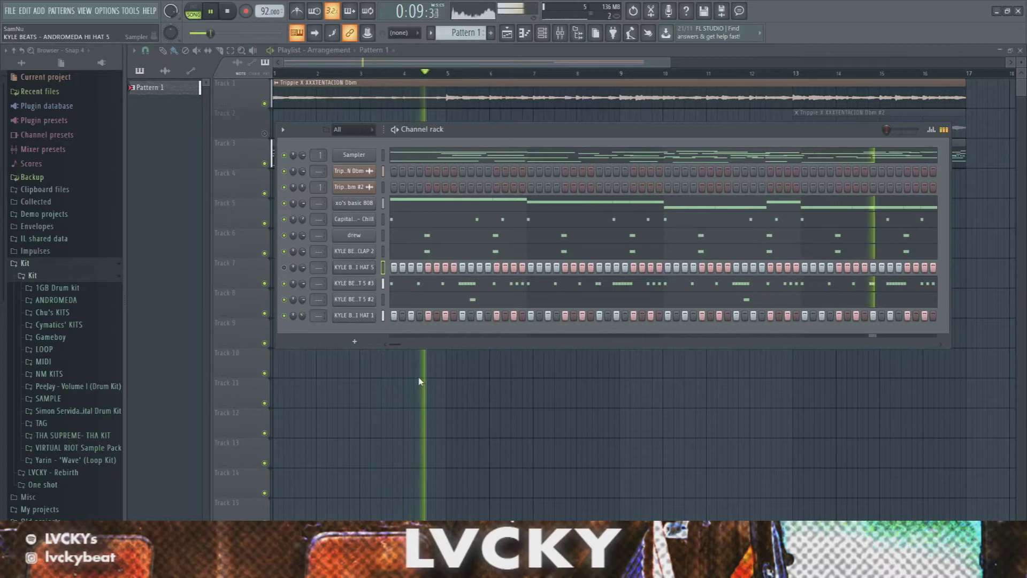
pyautogui.hotkey('alt', 'Delete')
# Find the old vinyl sample in the Fx folder of THA SUPREME- THA KIT and place it at the start of Track 4.
pyautogui.click(52, 313)
pyautogui.press('F6')
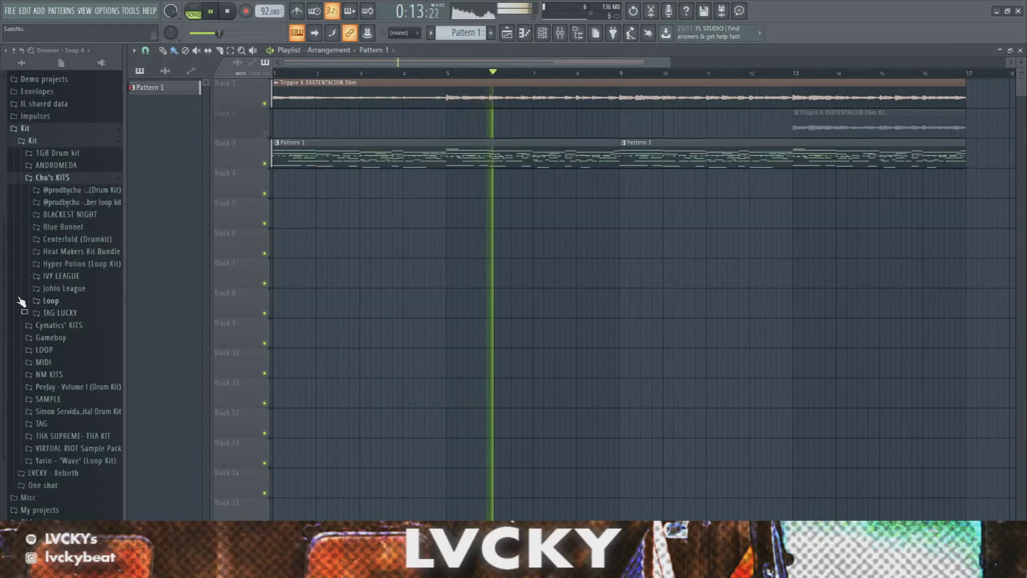
pyautogui.click(75, 402)
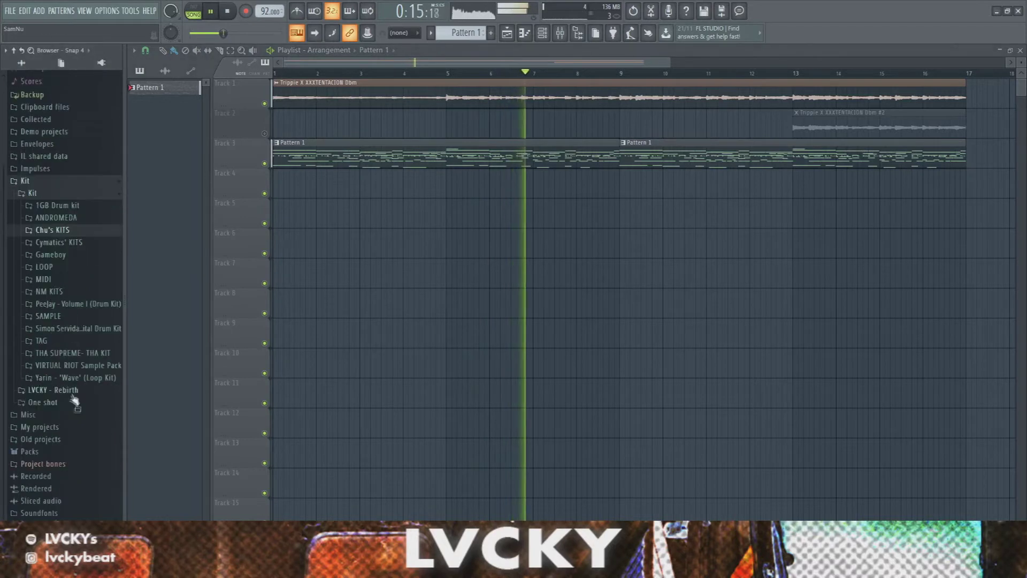
pyautogui.click(85, 354)
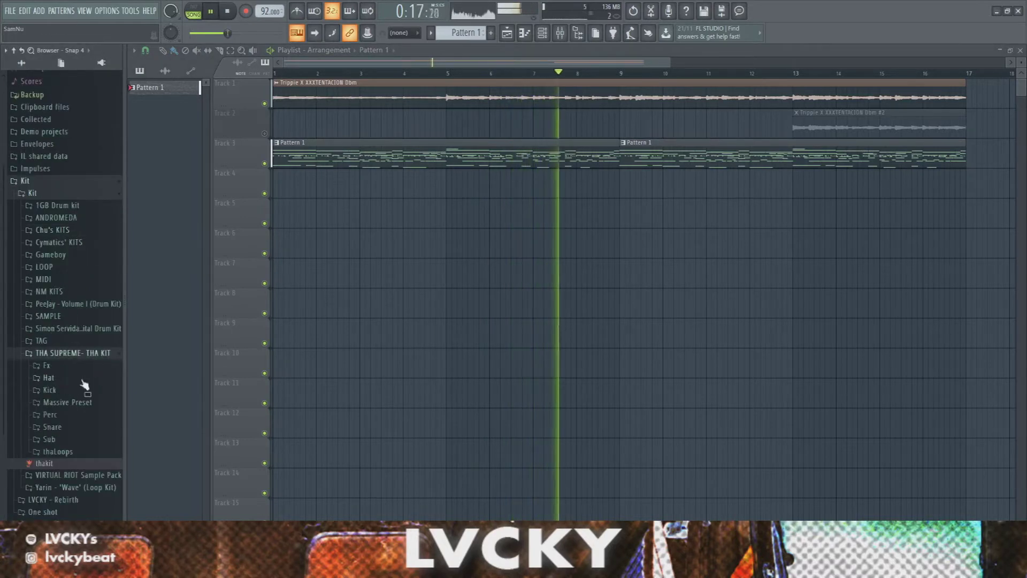
pyautogui.click(80, 365)
pyautogui.press('space')
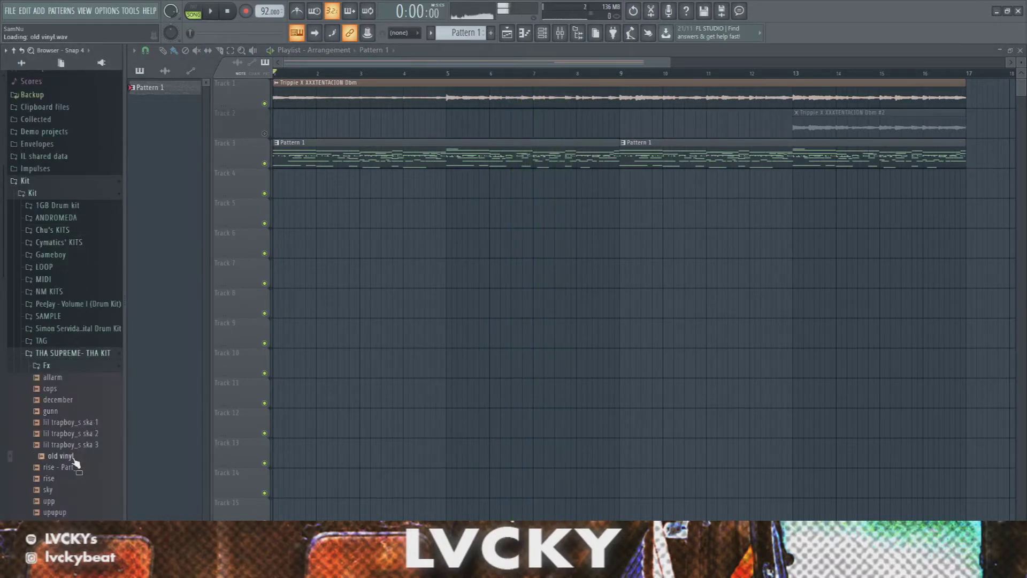
pyautogui.moveTo(287, 215); pyautogui.dragTo(292, 182)
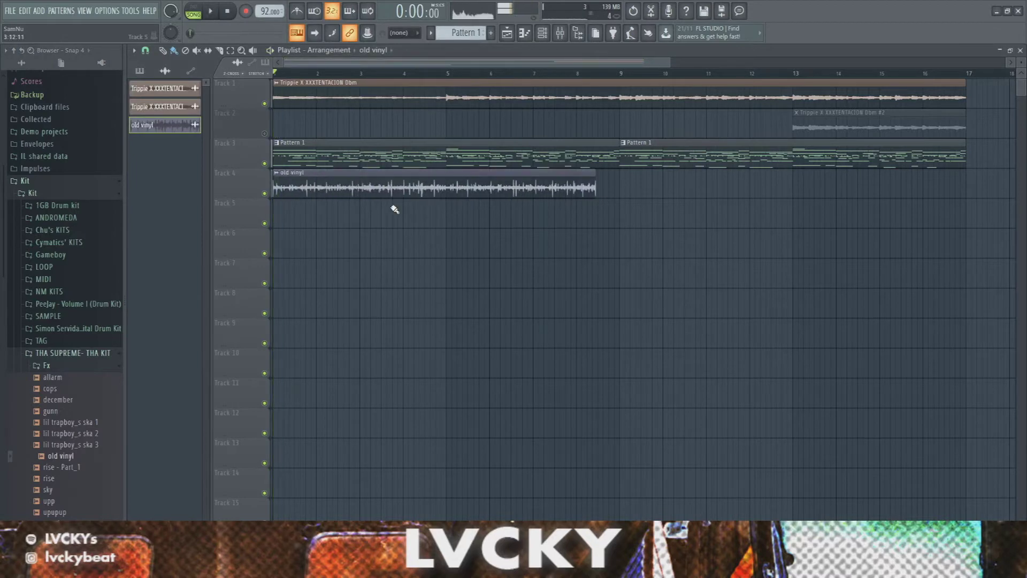
# Time-stretch the old vinyl sample to fill eight bars and lower its channel volume to 28%.
pyautogui.doubleClick(383, 188)
pyautogui.click(511, 181)
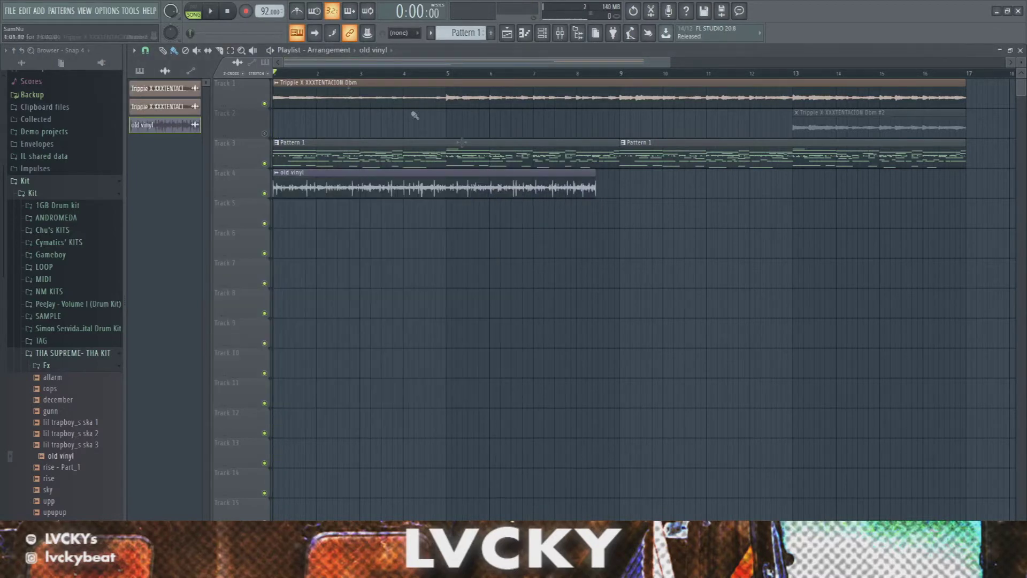
pyautogui.doubleClick(418, 184)
pyautogui.moveTo(432, 240); pyautogui.dragTo(432, 230)
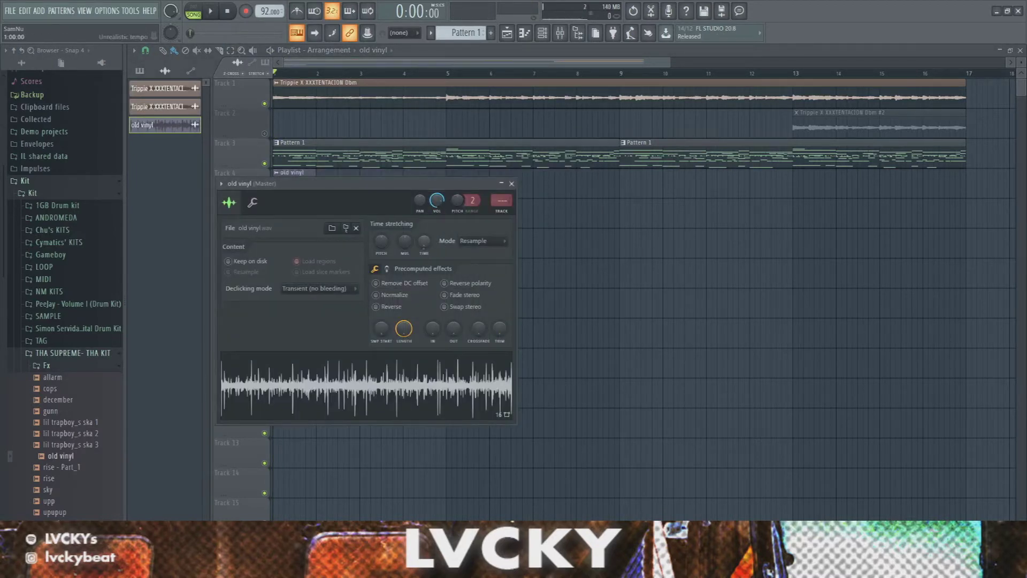
pyautogui.press('space')
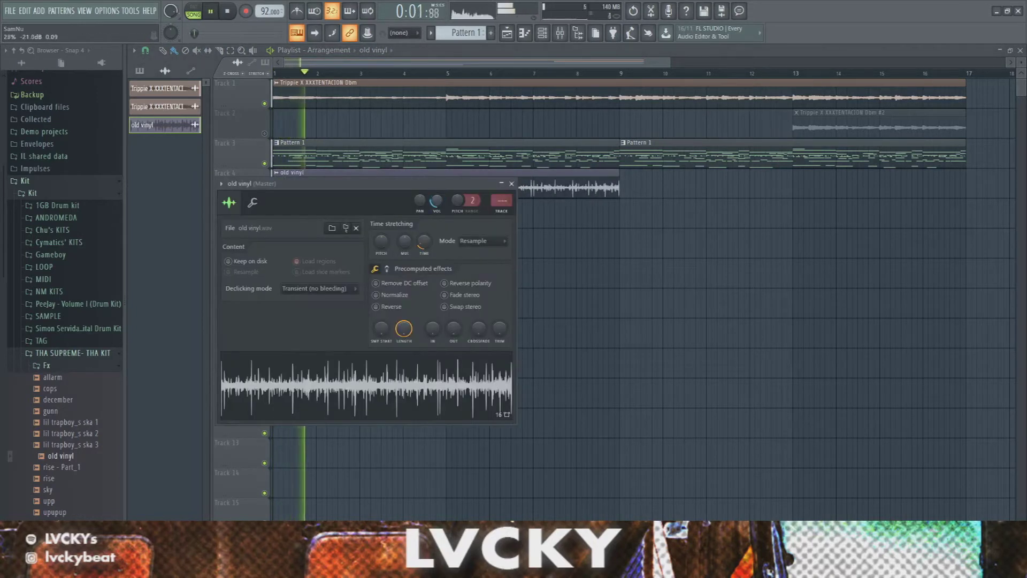
pyautogui.click(512, 184)
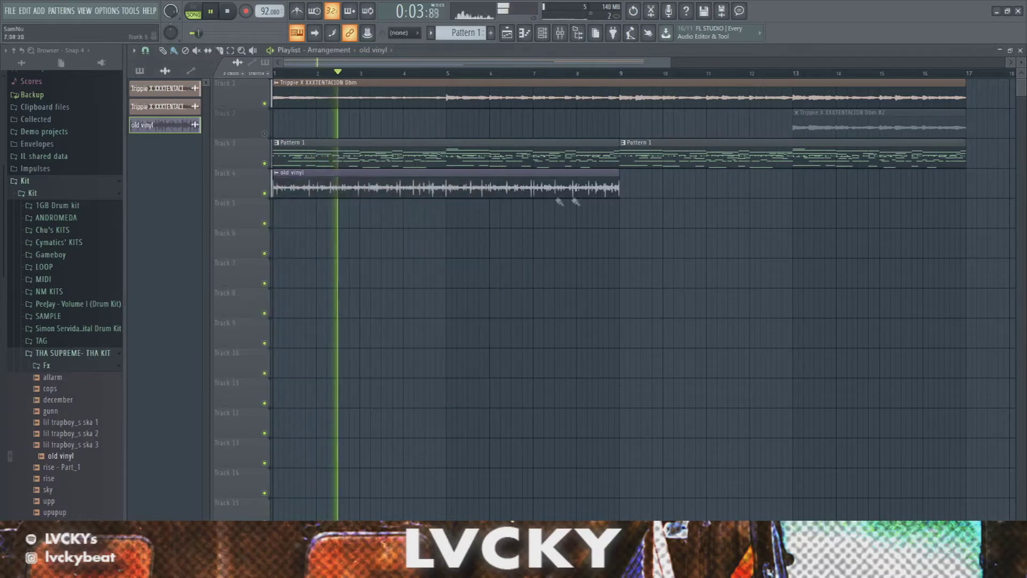
# Duplicate the old vinyl clip on Track 4 through bar 16 and collapse the Fx folder.
pyautogui.hotkey('ctrl', 'b')
pyautogui.scroll(-3, 477, 312)
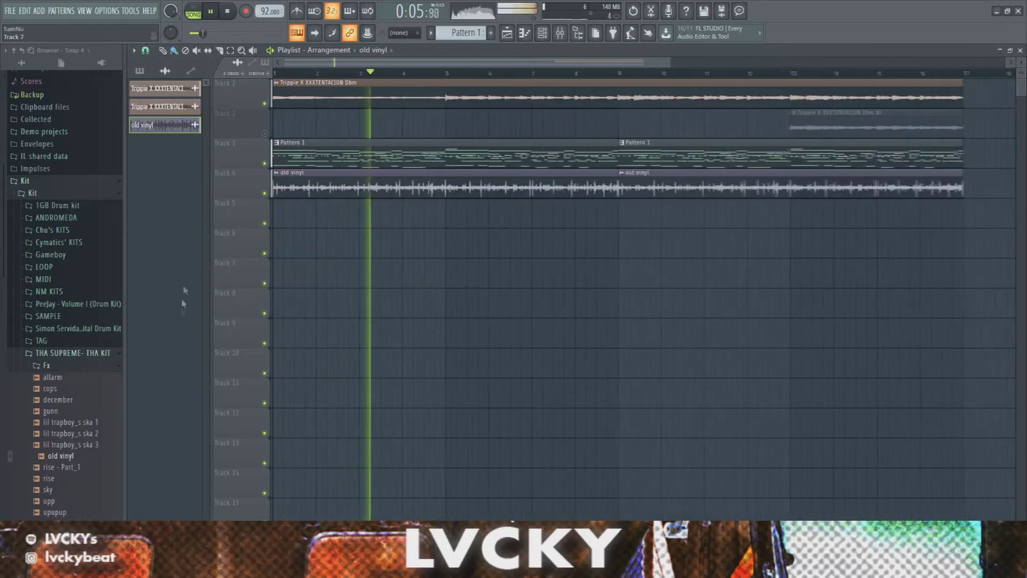
pyautogui.click(84, 366)
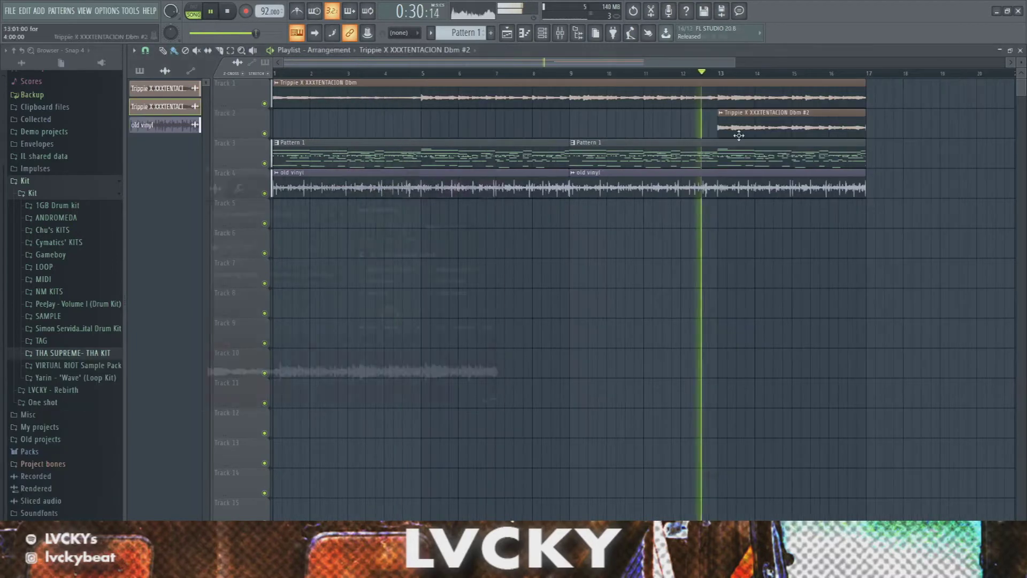
# Try the Reverse effect on the Trippie X XXXTENTACION Dbm #2 sample on Track 2 and switch it off again.
pyautogui.doubleClick(738, 129)
pyautogui.click(394, 290)
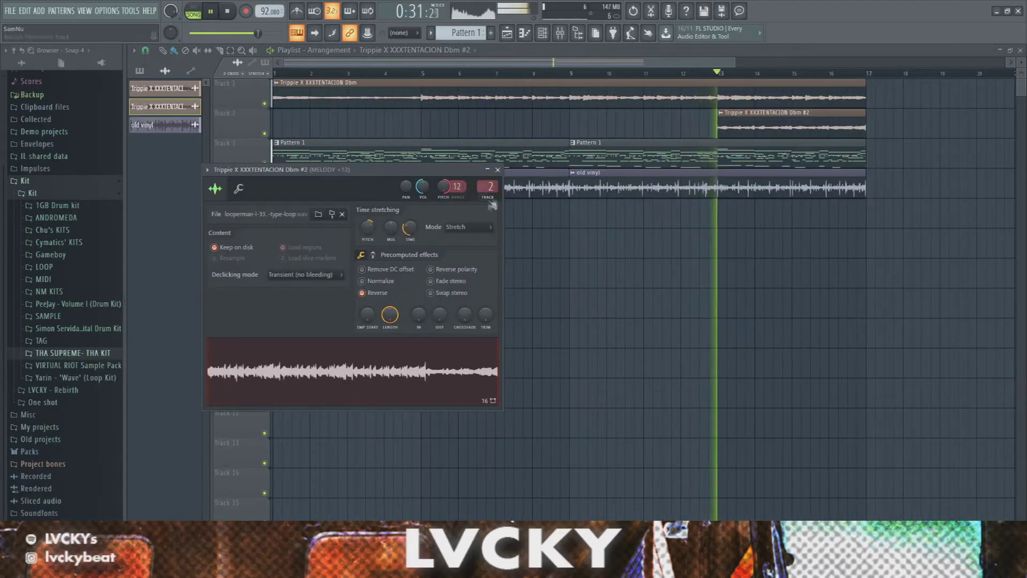
pyautogui.click(498, 170)
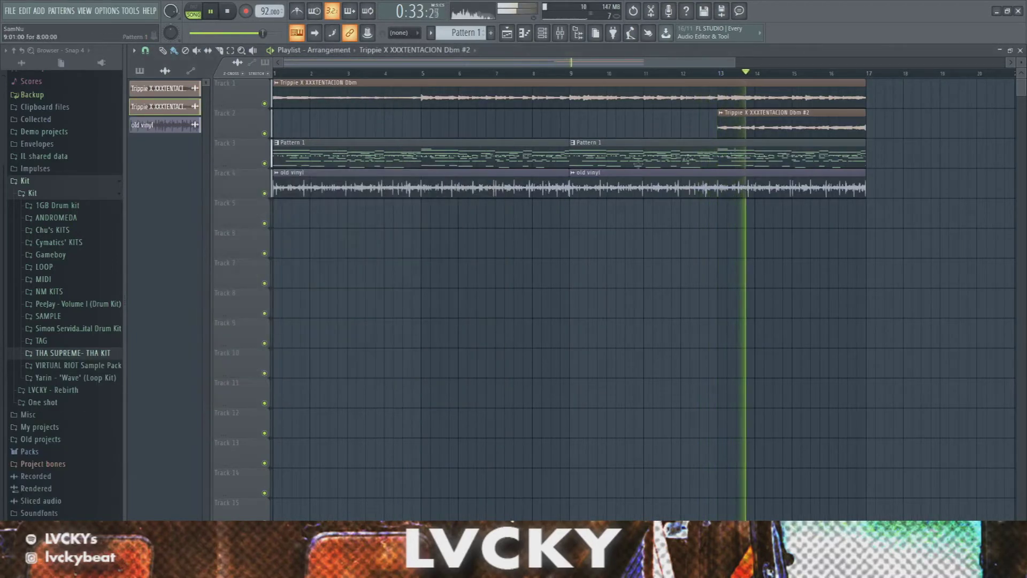
pyautogui.scroll(3, 936, 172)
pyautogui.press('space')
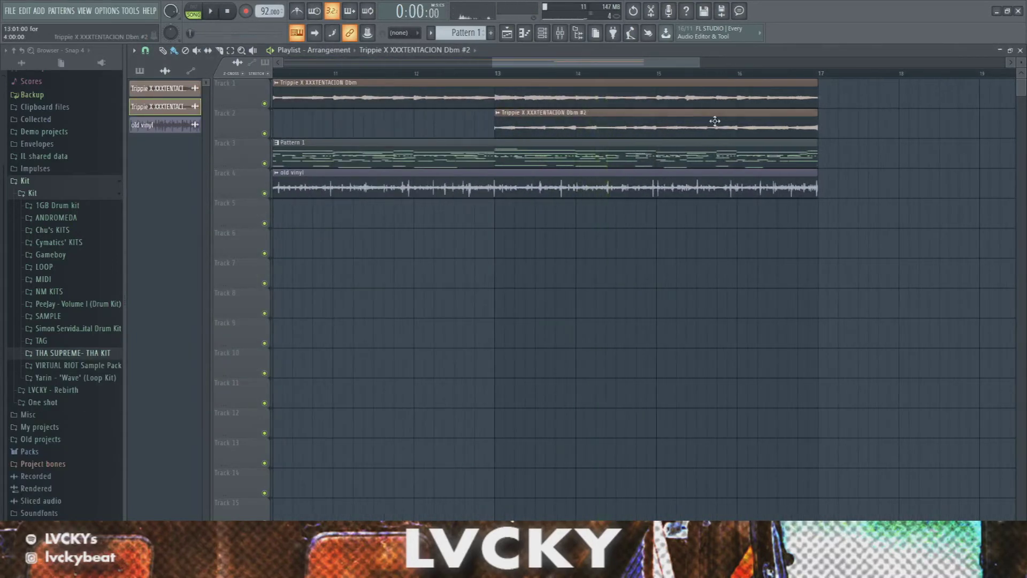
pyautogui.doubleClick(722, 118)
pyautogui.click(362, 292)
pyautogui.click(498, 170)
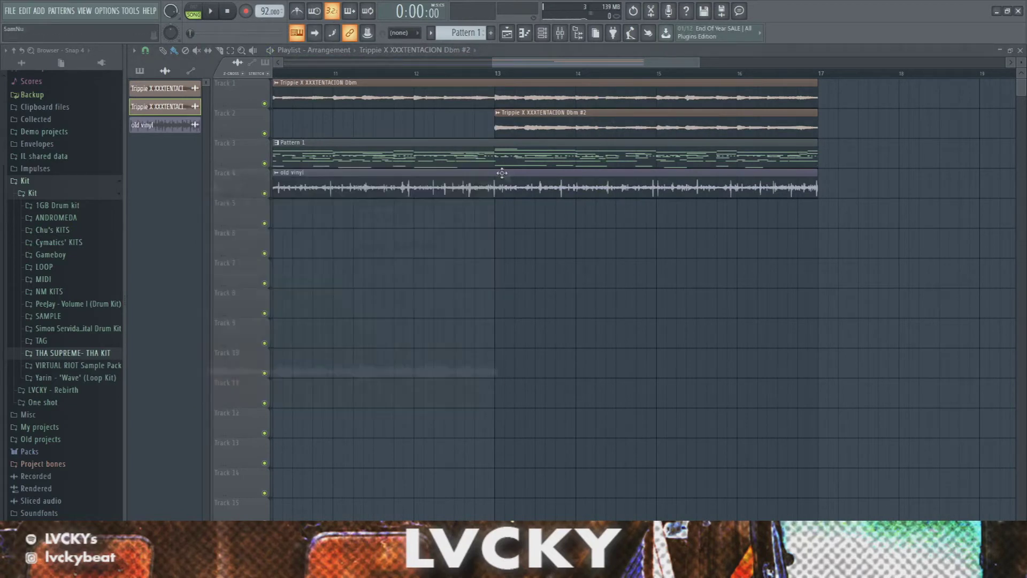
# Move the Pattern 1 and old vinyl clips down to Tracks 4 and 5, with the playhead set to bar 13.
pyautogui.click(498, 73)
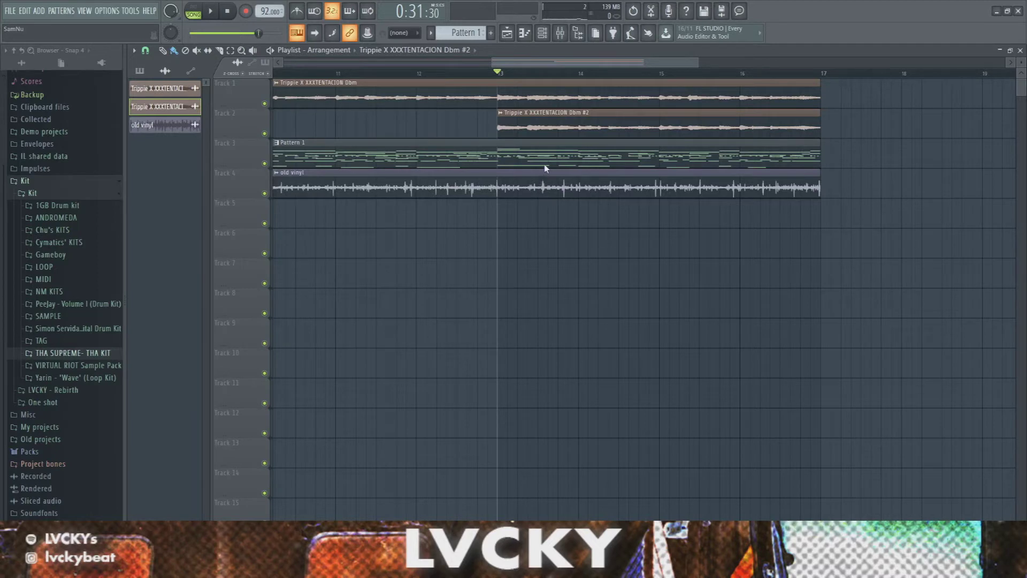
pyautogui.moveTo(856, 236); pyautogui.dragTo(312, 172)
pyautogui.click(481, 158)
pyautogui.moveTo(506, 68); pyautogui.dragTo(657, 64)
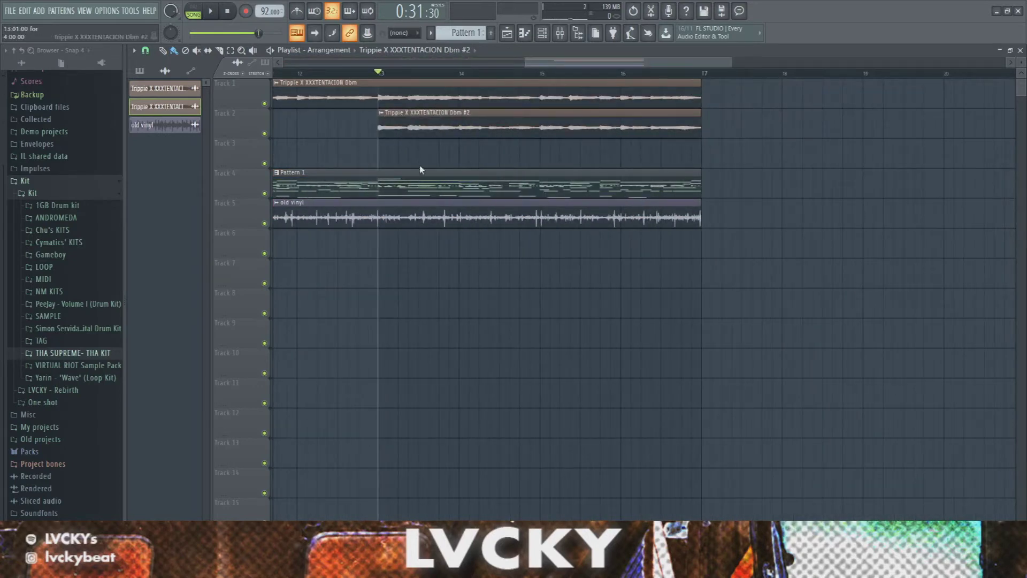
# Enable Reverse on the Trippie X XXXTENTACION Dbm #2 sample and close its channel settings.
pyautogui.doubleClick(551, 135)
pyautogui.click(379, 293)
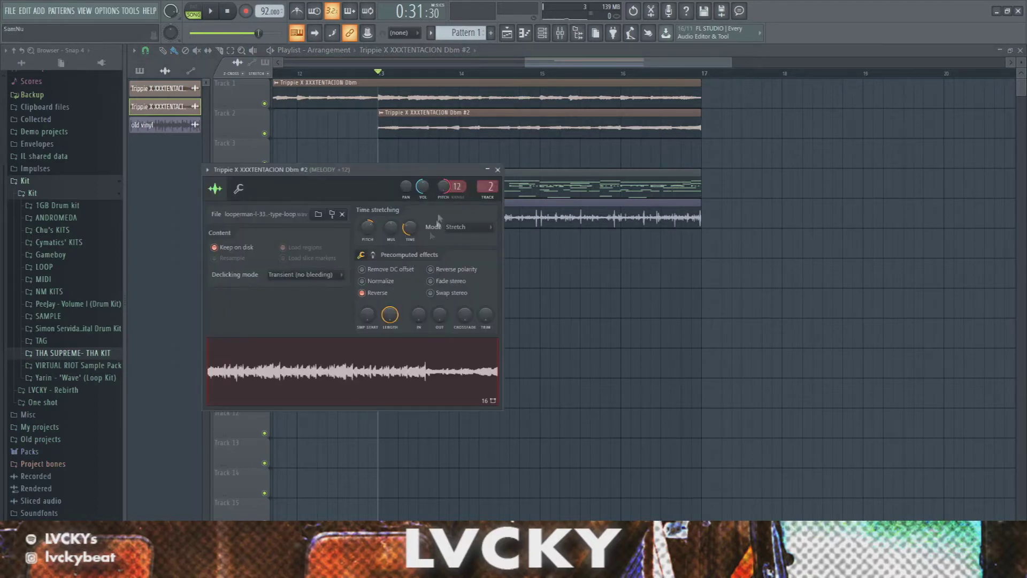
pyautogui.click(496, 171)
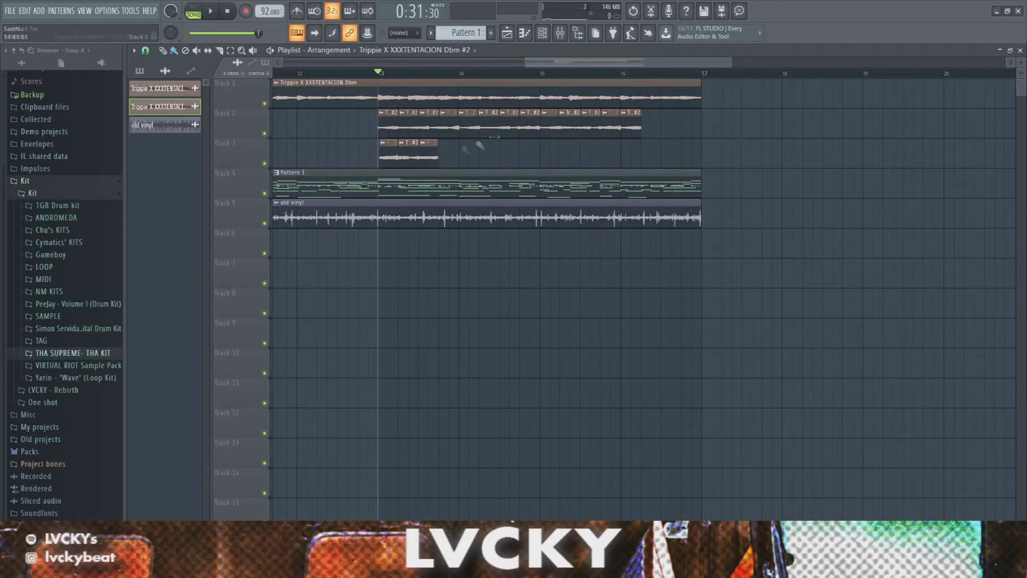
# Fill bar 13 on Track 3 with four short slices of the reversed loop and delete the leftover slices on Track 2.
pyautogui.scroll(6, 356, 170)
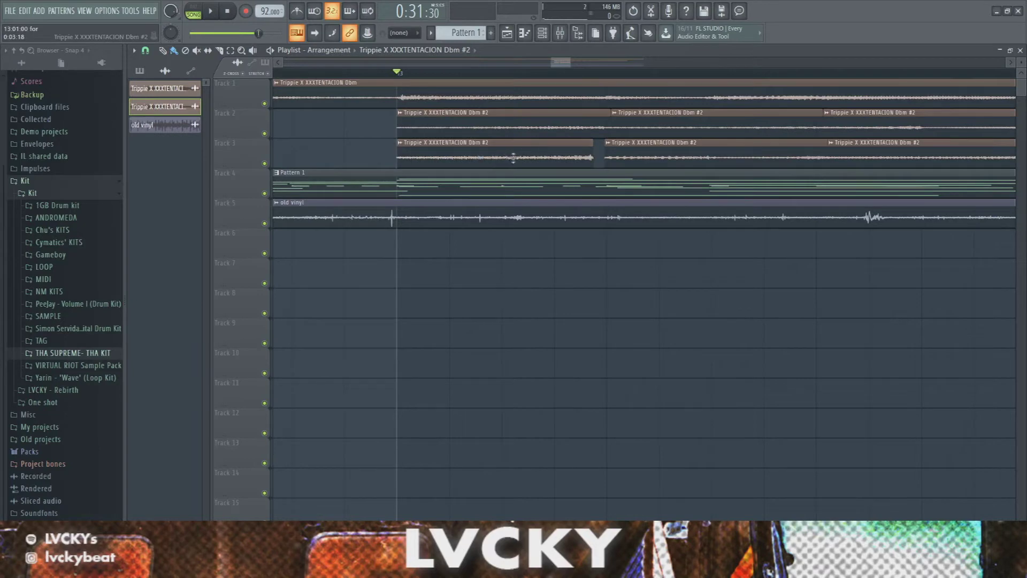
pyautogui.scroll(-3, 649, 170)
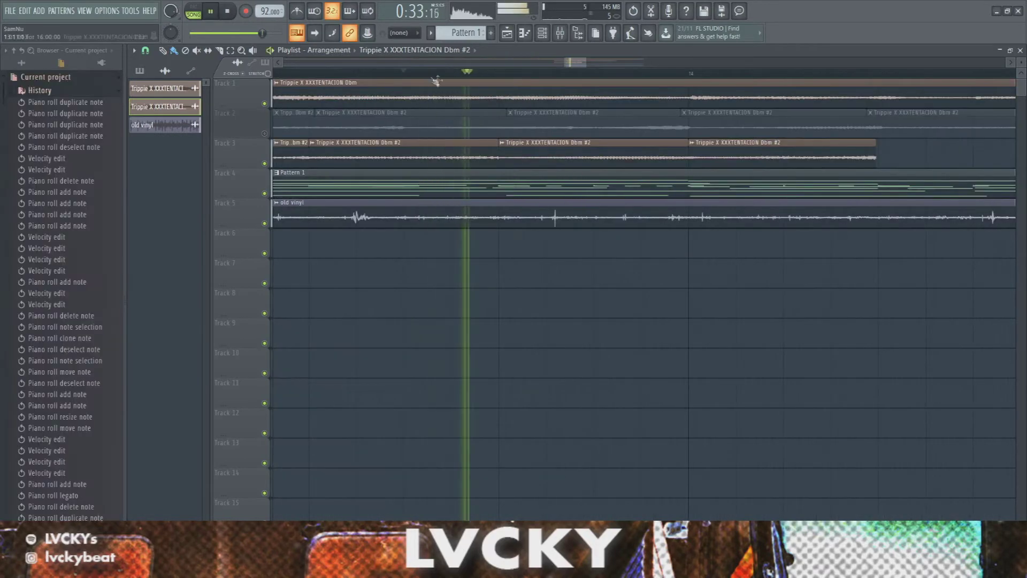
pyautogui.scroll(-4, 588, 161)
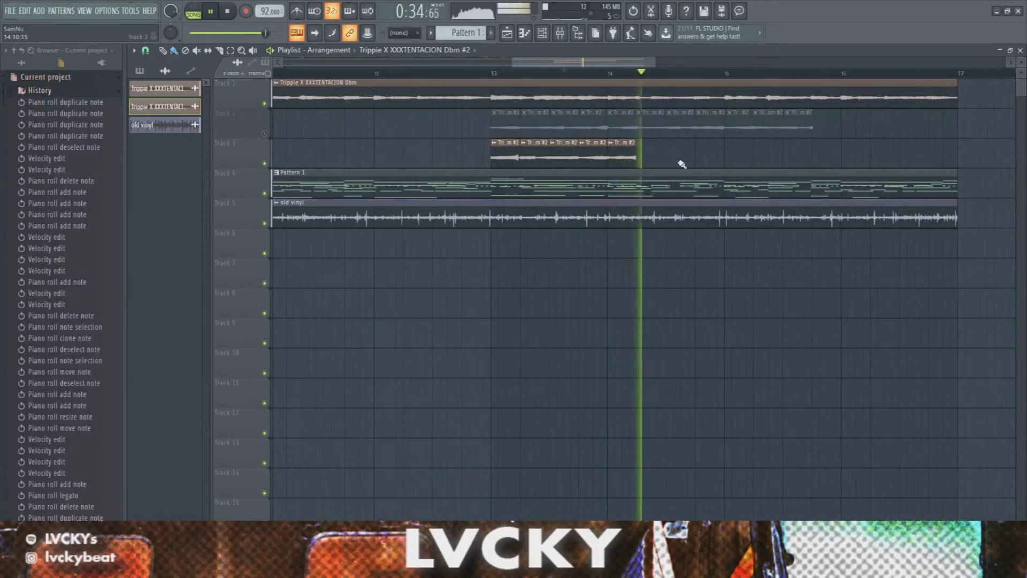
pyautogui.press('space')
pyautogui.hotkey('ctrl', 'z')
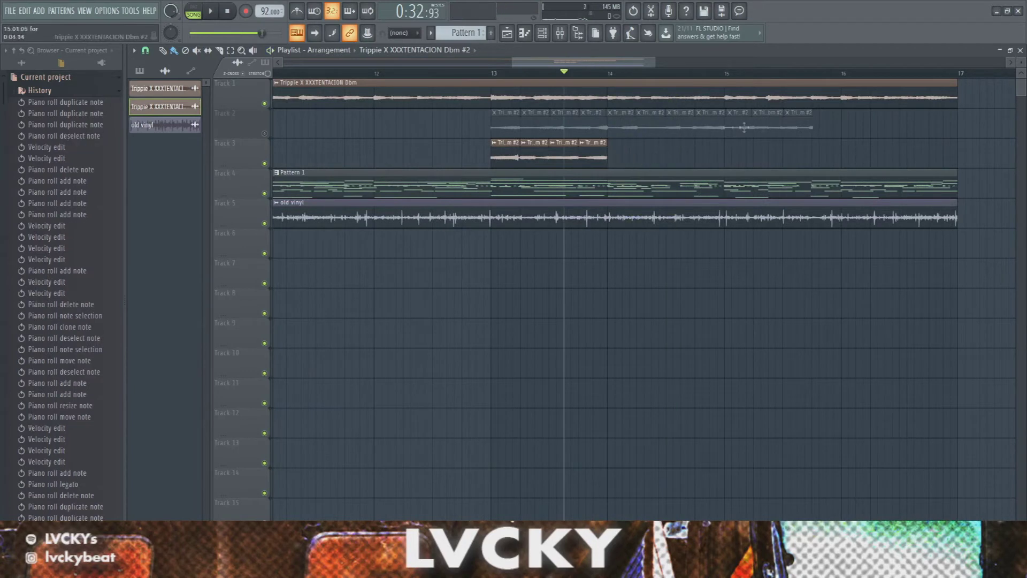
pyautogui.rightClick(810, 130)
# Duplicate the four reversed slices three times to cover bars 13 to 16 and play them back.
pyautogui.moveTo(641, 151); pyautogui.dragTo(473, 150)
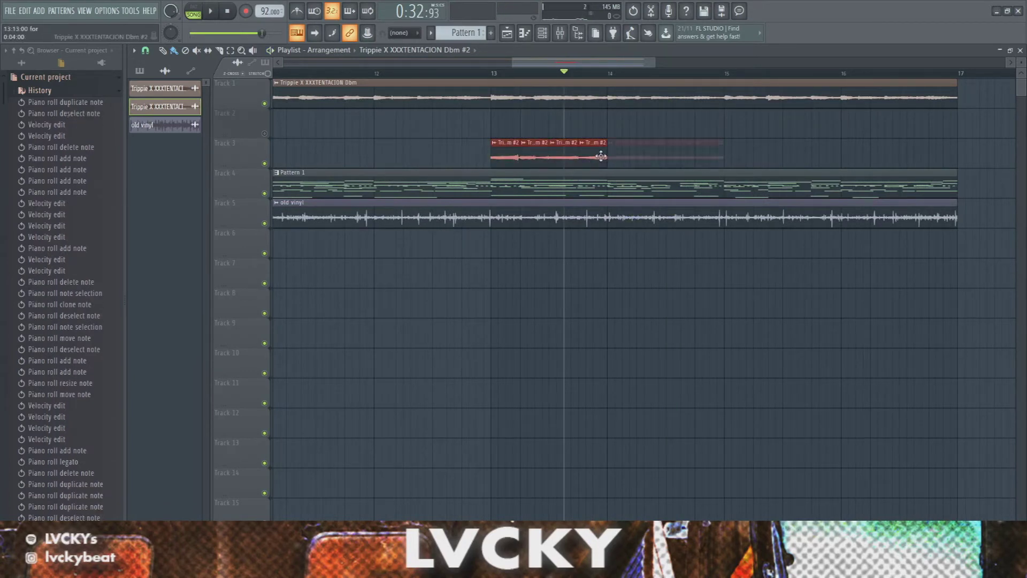
pyautogui.hotkey('ctrl', 'b')
pyautogui.hotkey('ctrl', 'b')
pyautogui.hotkey('ctrl', 'b')
pyautogui.press('space')
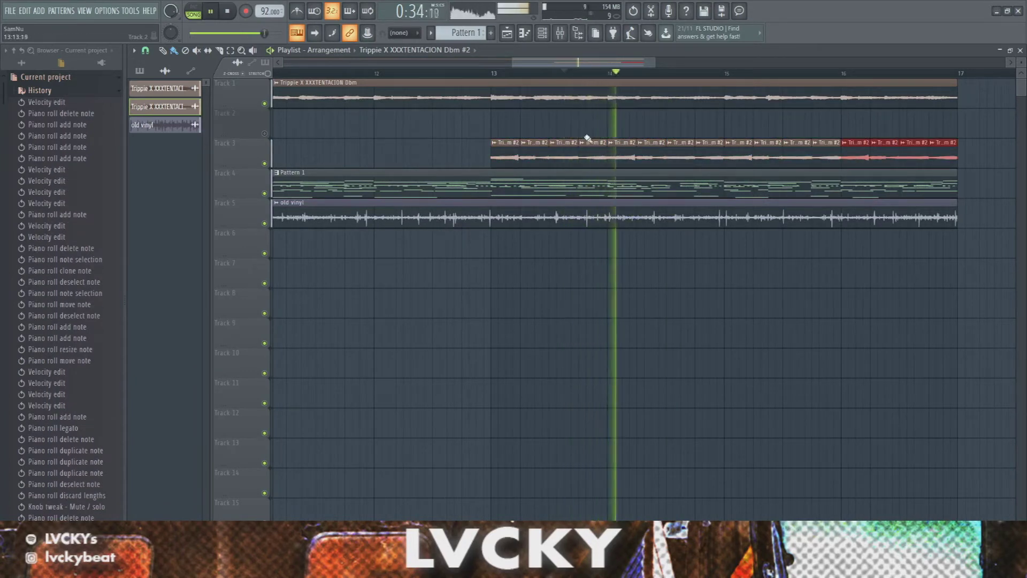
pyautogui.click(688, 284)
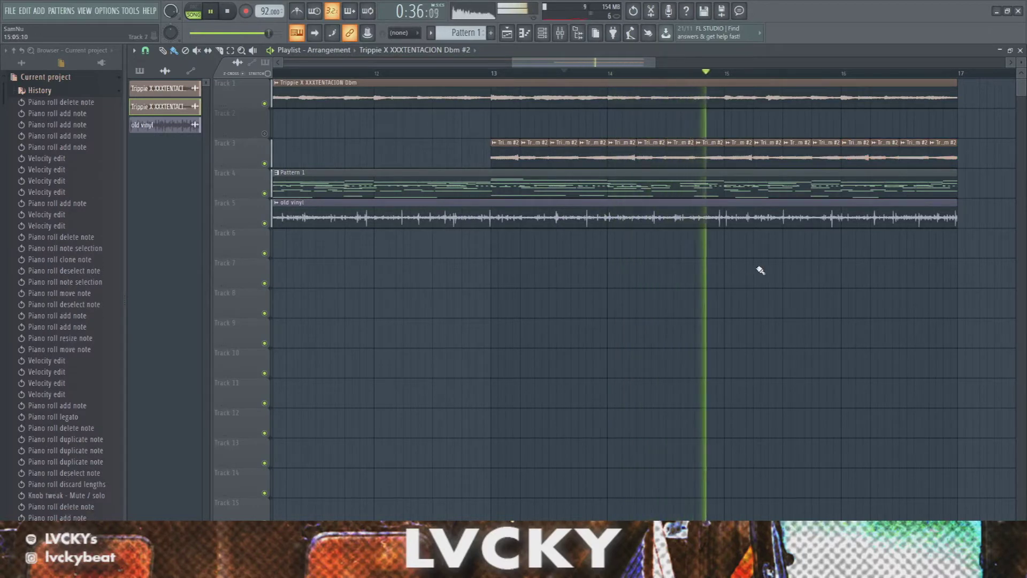
# Move the reversed slices, Pattern 1 and old vinyl clips up one track to Tracks 2, 3 and 4.
pyautogui.scroll(-3, 889, 284)
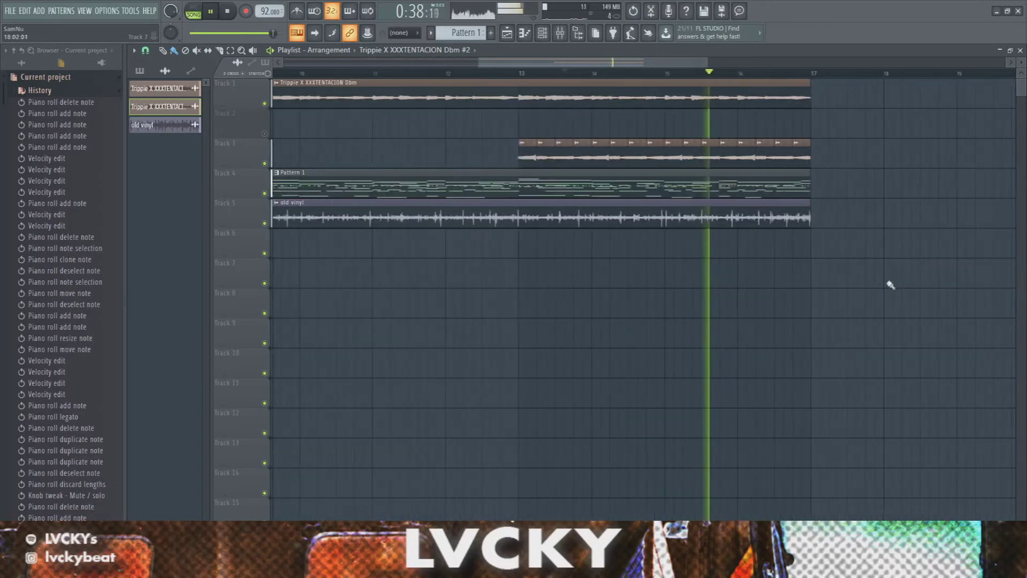
pyautogui.scroll(4, 807, 153)
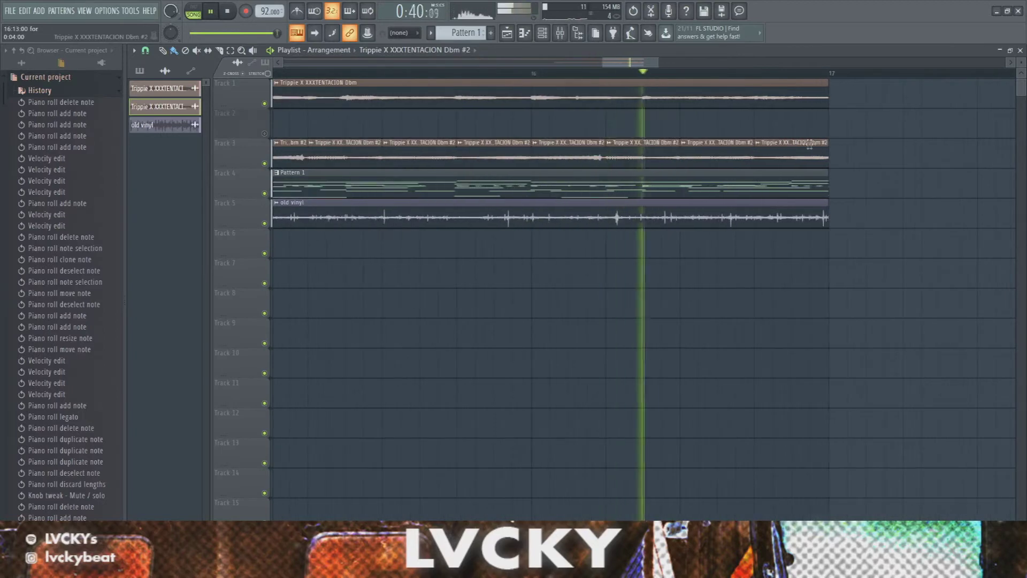
pyautogui.moveTo(839, 167); pyautogui.dragTo(352, 134)
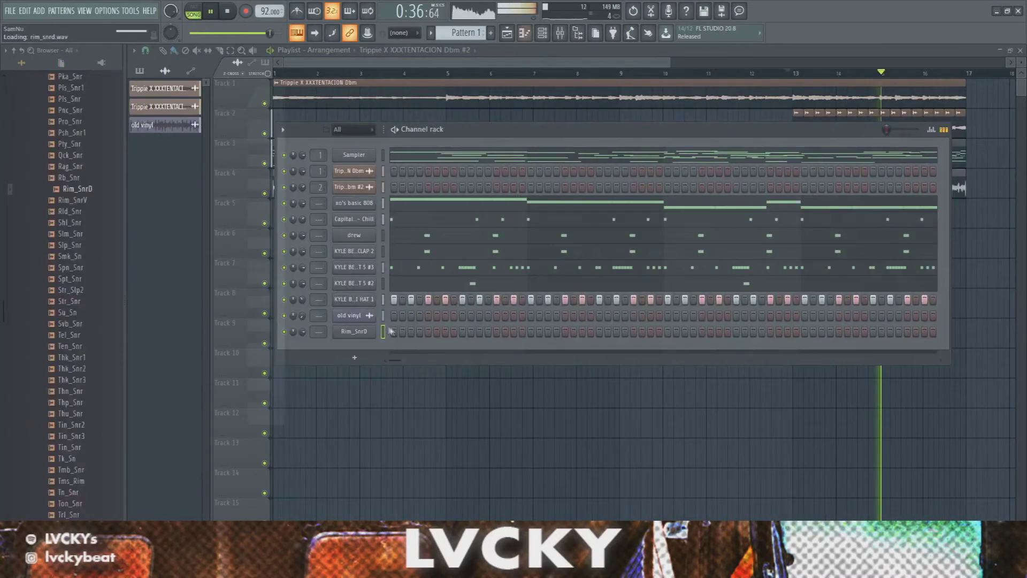
# Open the Rim_SnrD channel in the piano roll and place a C5 hit on step 2 of bar 1.
pyautogui.press('F7')
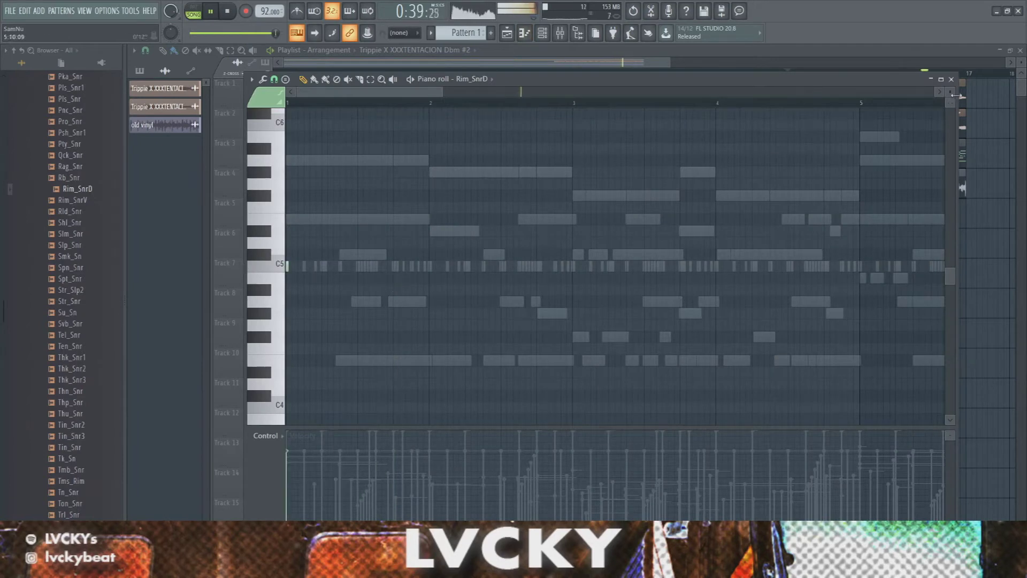
pyautogui.scroll(-2, 958, 99)
pyautogui.keyDown('ctrl'); pyautogui.scroll(5, 451, 201); pyautogui.keyUp('ctrl')
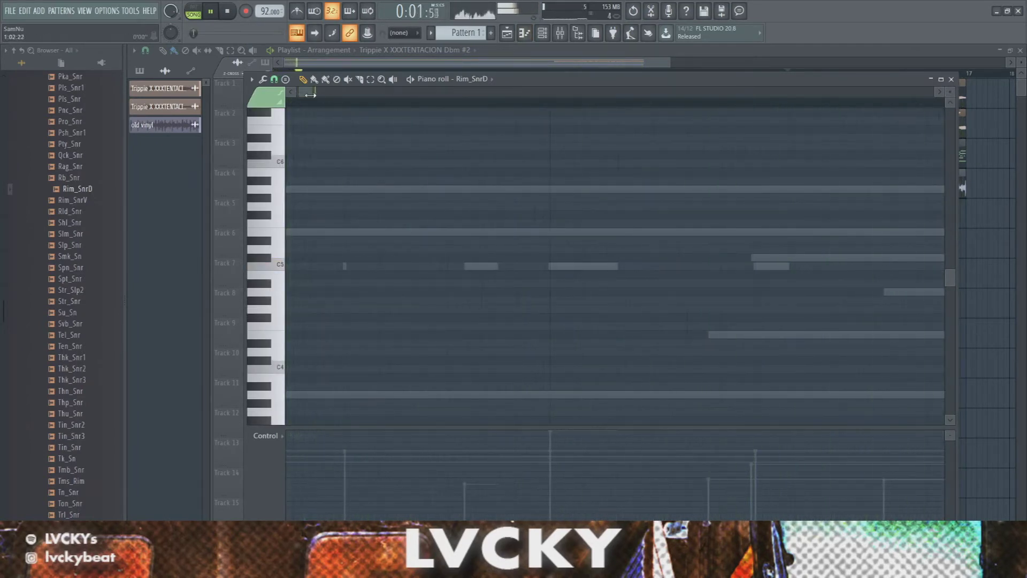
pyautogui.keyDown('ctrl'); pyautogui.scroll(-4, 356, 120); pyautogui.keyUp('ctrl')
pyautogui.press('space')
pyautogui.keyDown('alt'); pyautogui.scroll(1, 288, 266); pyautogui.keyUp('alt')
pyautogui.keyDown('ctrl'); pyautogui.scroll(3, 288, 266); pyautogui.keyUp('ctrl')
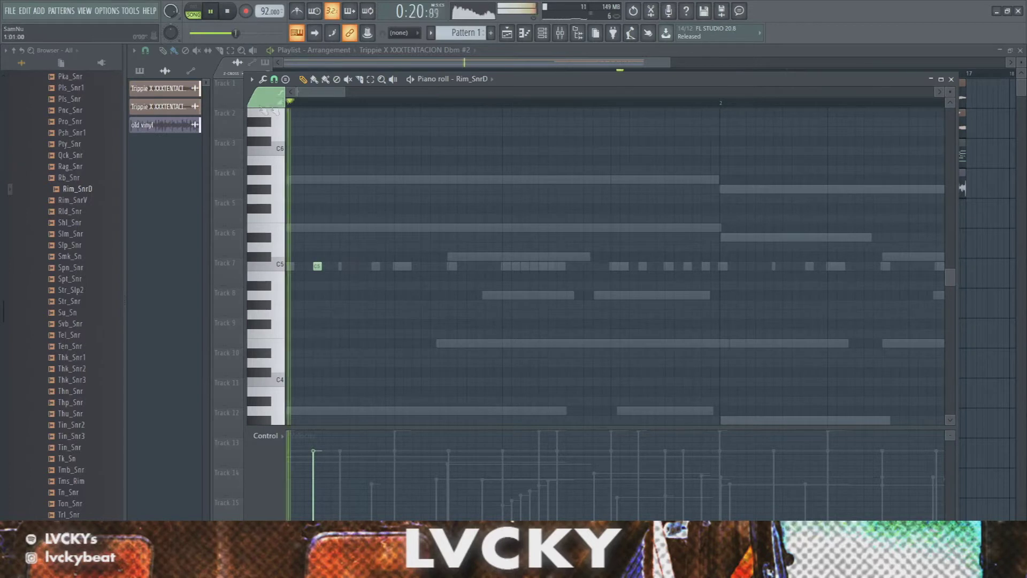
# Replace the first rim hit with a single C5 note on step 10 of bar 1 and audition it.
pyautogui.press('space')
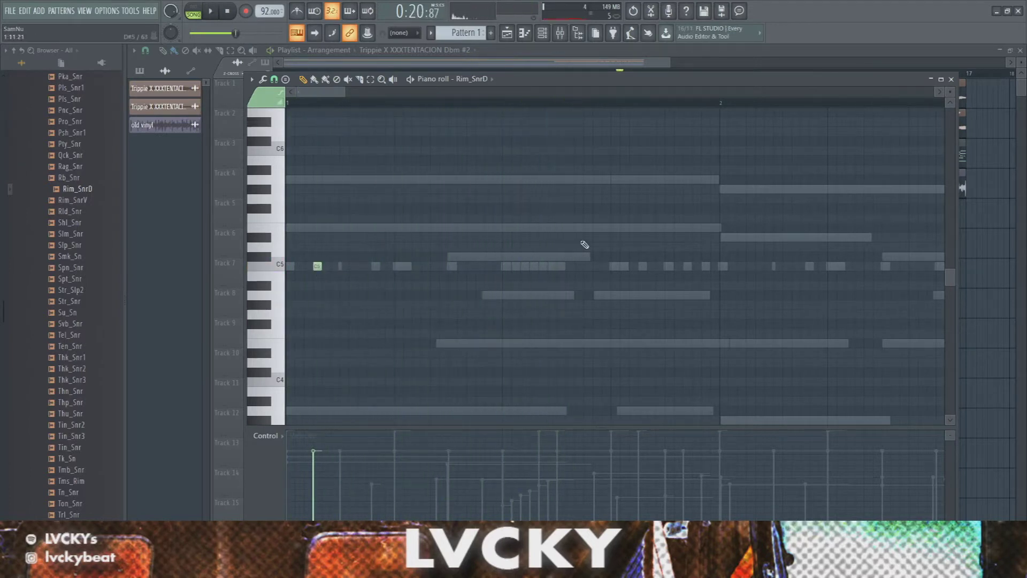
pyautogui.click(531, 267)
pyautogui.press('space')
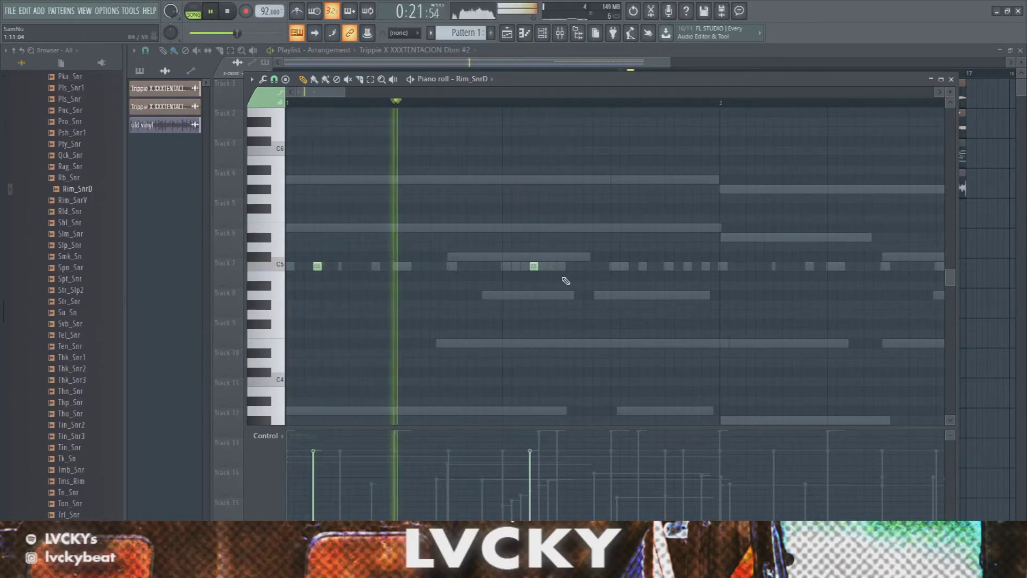
pyautogui.press('space')
pyautogui.hotkey('ctrl', 'z')
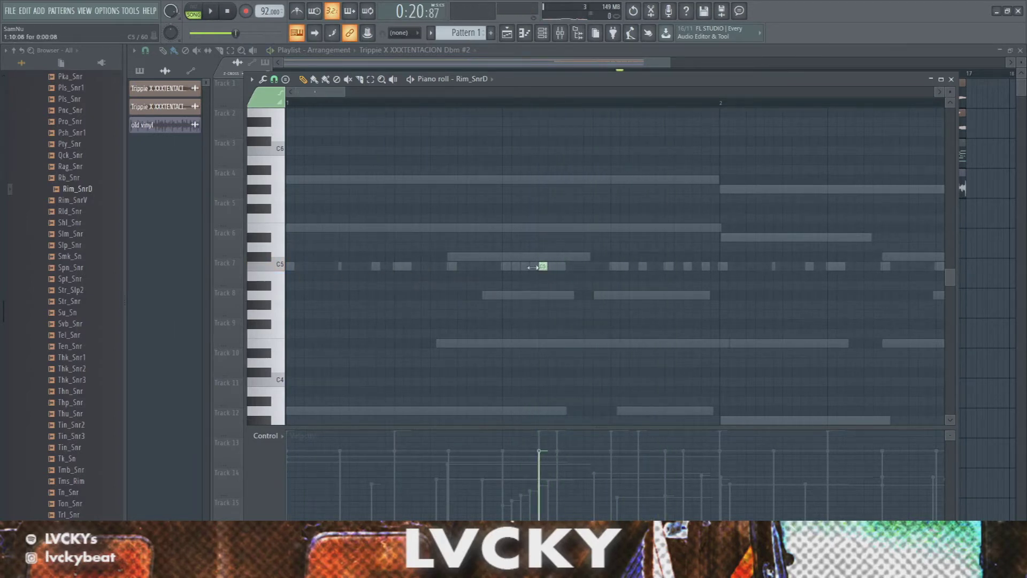
pyautogui.press('space')
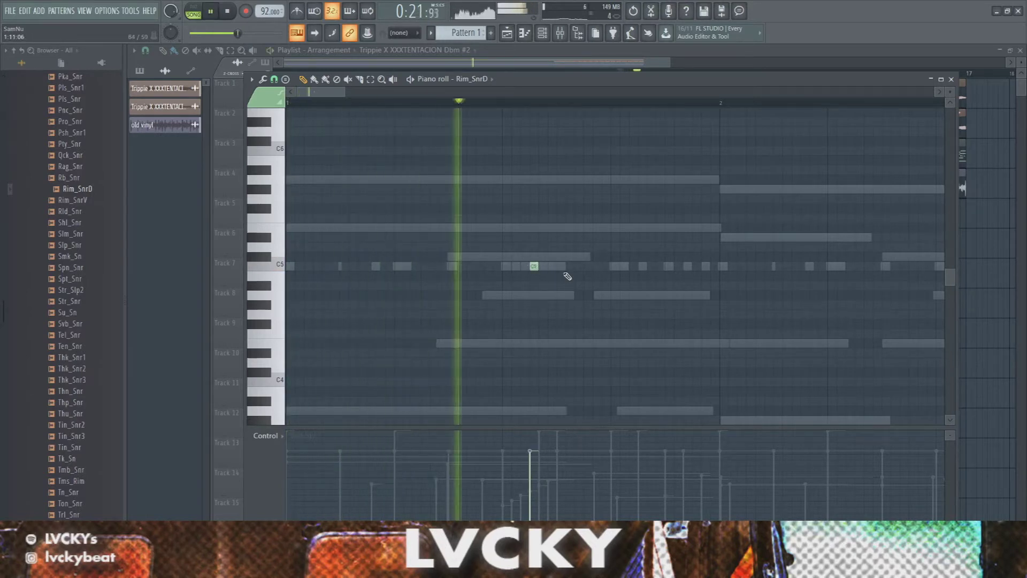
# Add matching C5 rim hits on step 10 of bars 3 and 5.
pyautogui.scroll(-2, 562, 276)
pyautogui.scroll(-2, 559, 279)
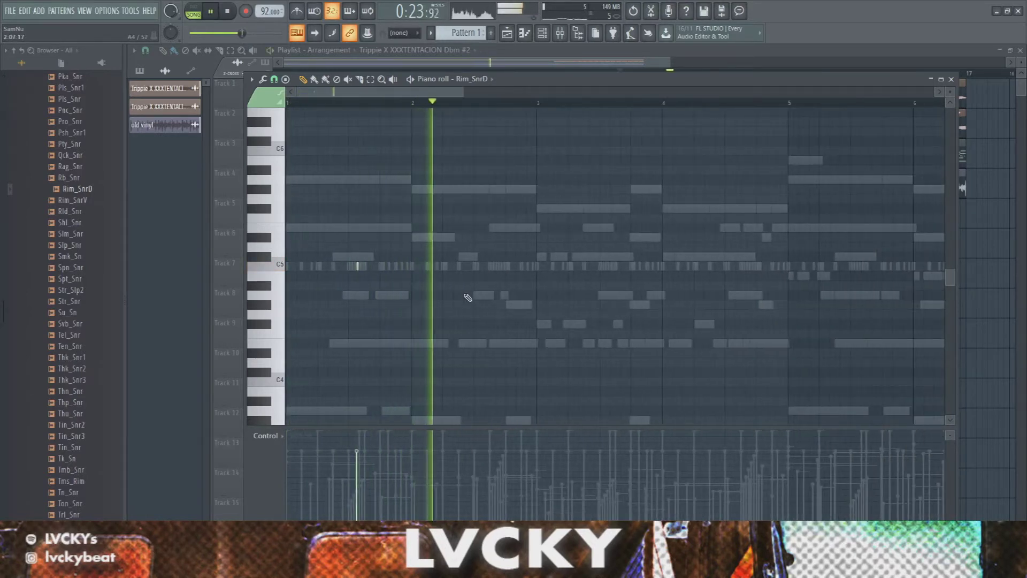
pyautogui.scroll(4, 550, 273)
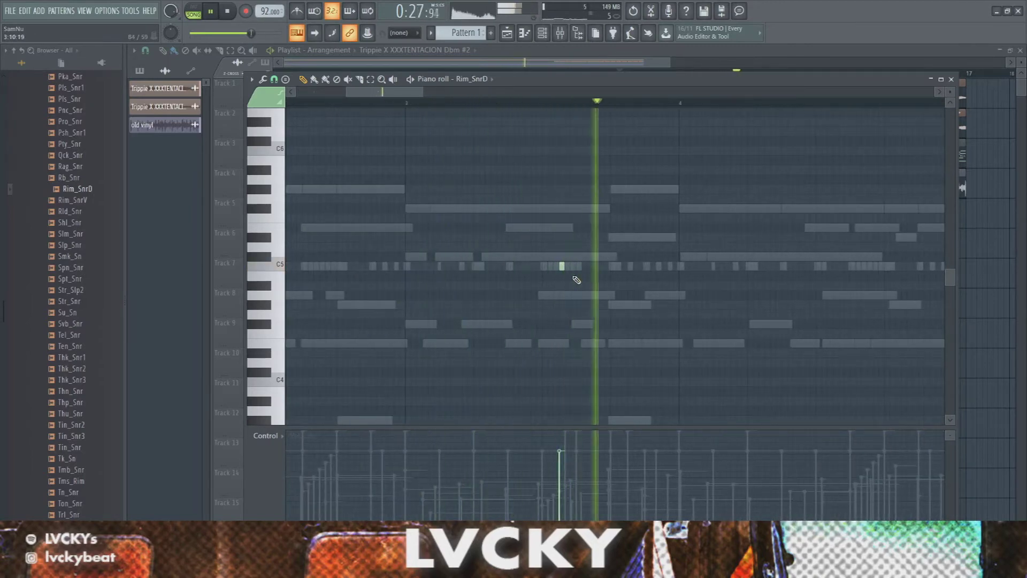
pyautogui.scroll(-3, 658, 285)
pyautogui.scroll(4, 695, 289)
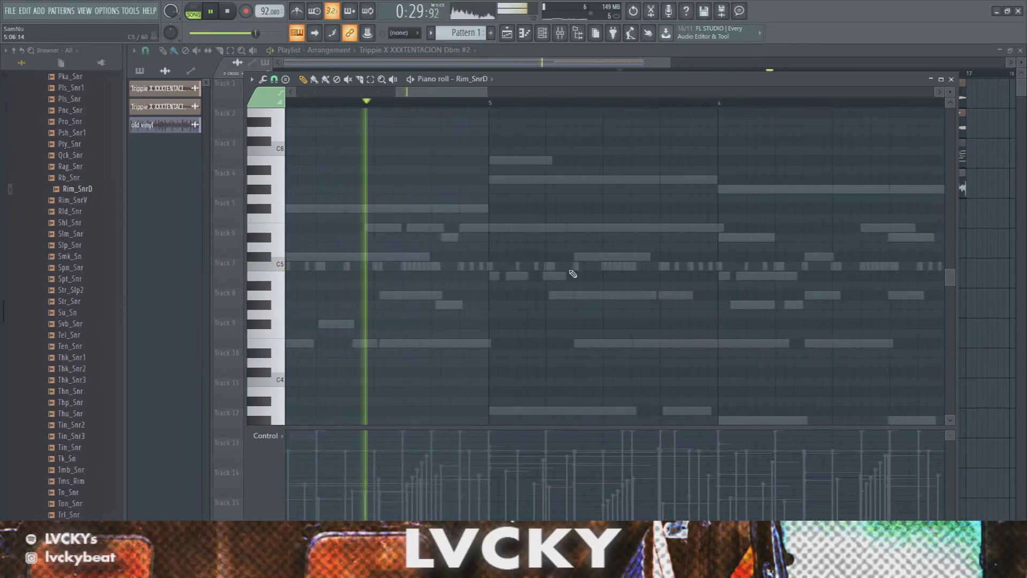
pyautogui.scroll(2, 588, 274)
pyautogui.click(573, 266)
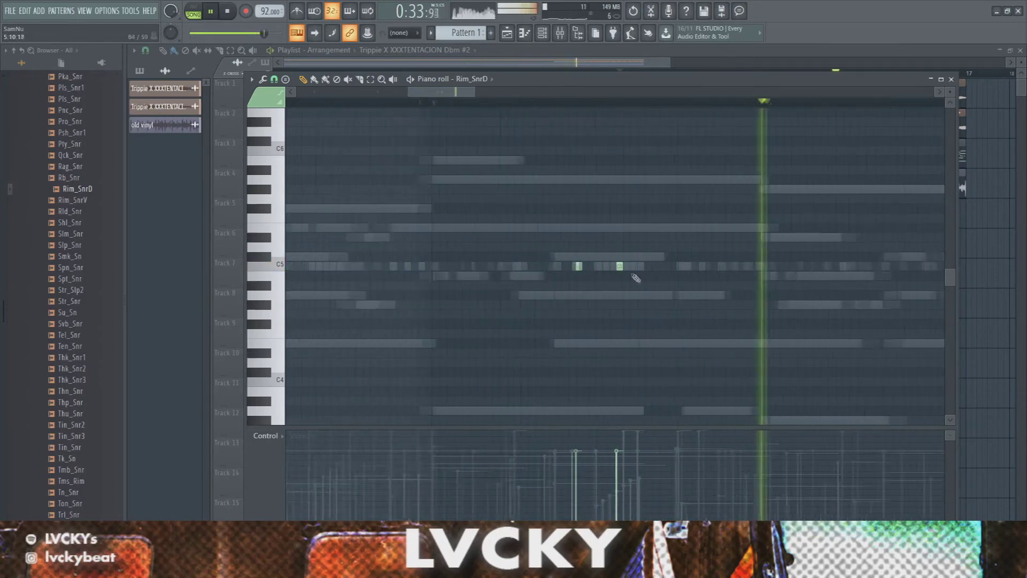
# Place a tight roll of four C5 rim hits from step 10 to step 11 of bar 2, plus a D5 hit on step 12.
pyautogui.scroll(-5, 657, 283)
pyautogui.scroll(5, 584, 280)
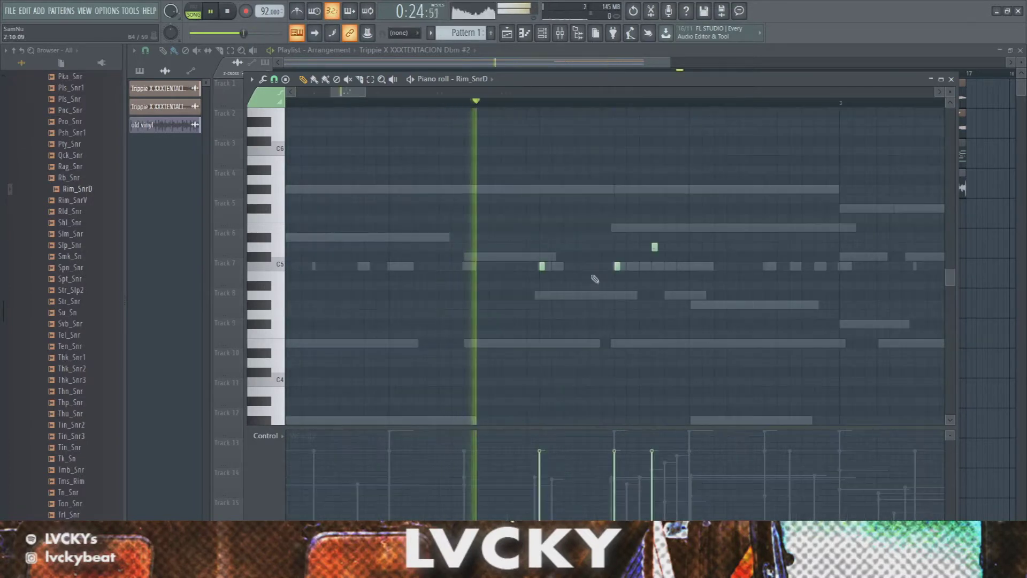
pyautogui.press('space')
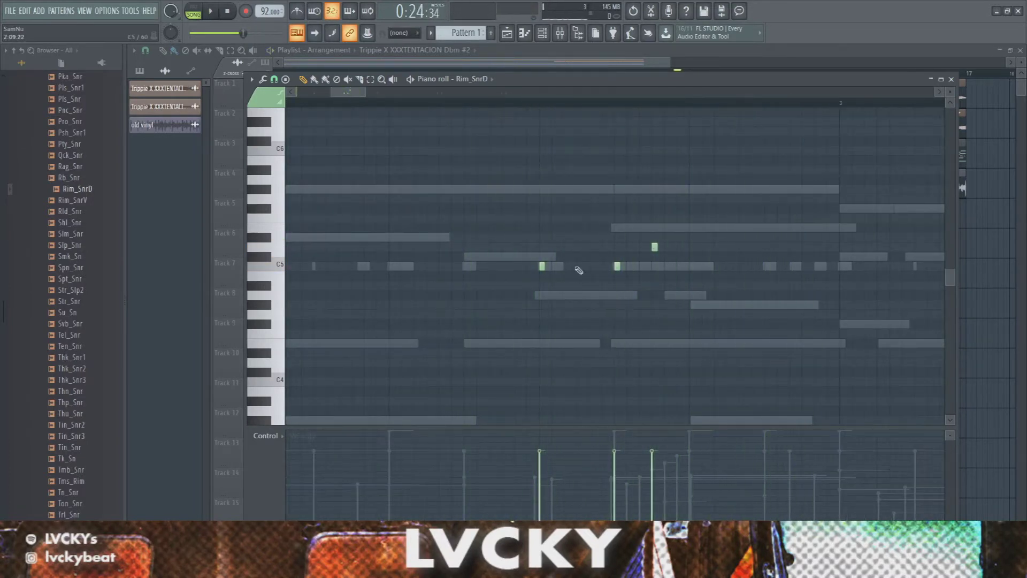
pyautogui.click(605, 265)
pyautogui.press('space')
pyautogui.press('space')
pyautogui.press('space')
pyautogui.press('space')
# Ramp the velocities of the four-hit C5 roll in bar 2 upward and lower the velocity of the D5 hit.
pyautogui.click(575, 506)
pyautogui.press('space')
pyautogui.click(604, 483)
pyautogui.click(604, 477)
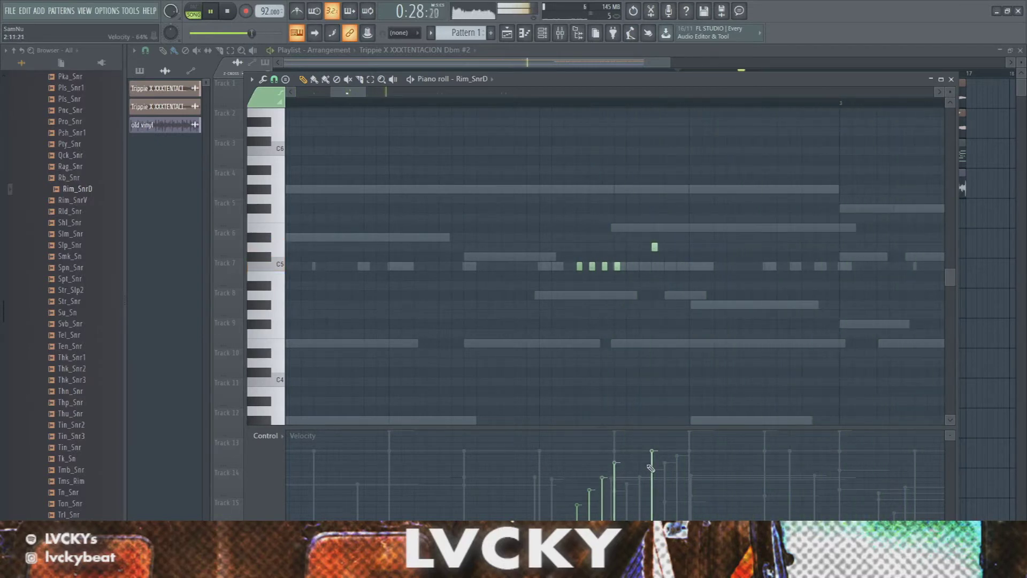
pyautogui.press('space')
pyautogui.press('space')
pyautogui.click(652, 498)
pyautogui.press('space')
pyautogui.click(653, 451)
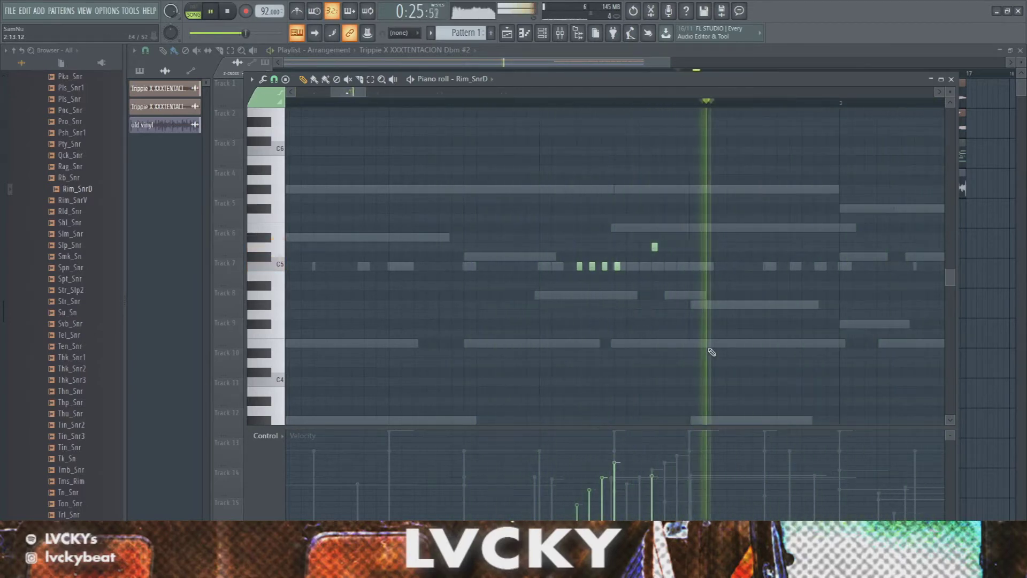
# Place G4 rim hits in the last beat of bar 4, starting on step 14, and audition them.
pyautogui.scroll(-2, 713, 361)
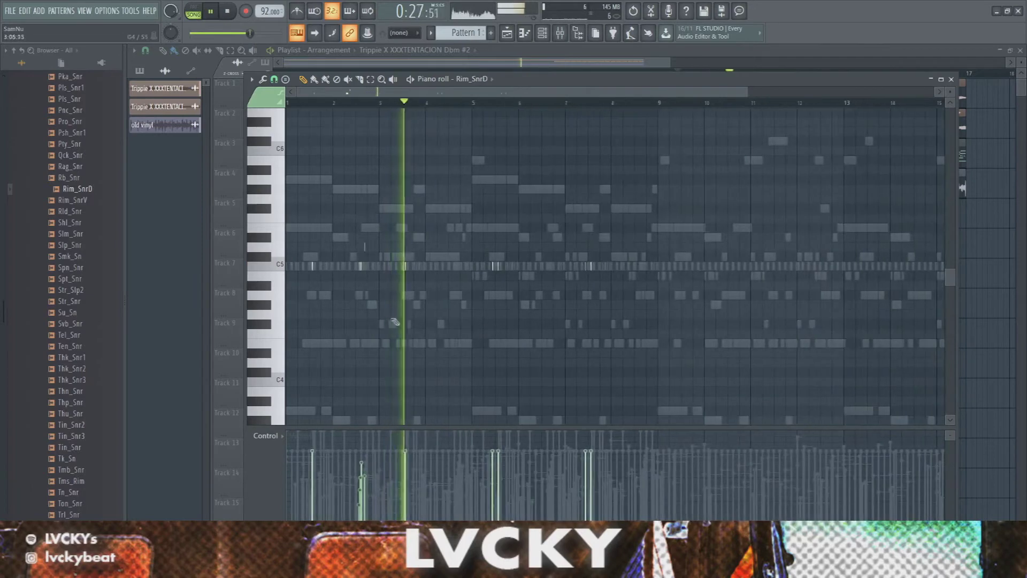
pyautogui.scroll(3, 714, 313)
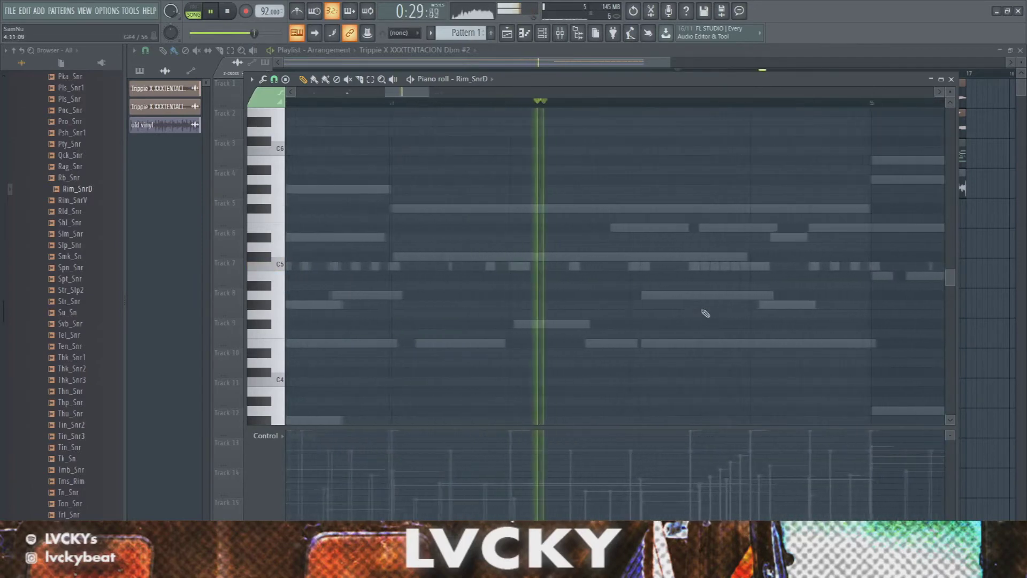
pyautogui.press('space')
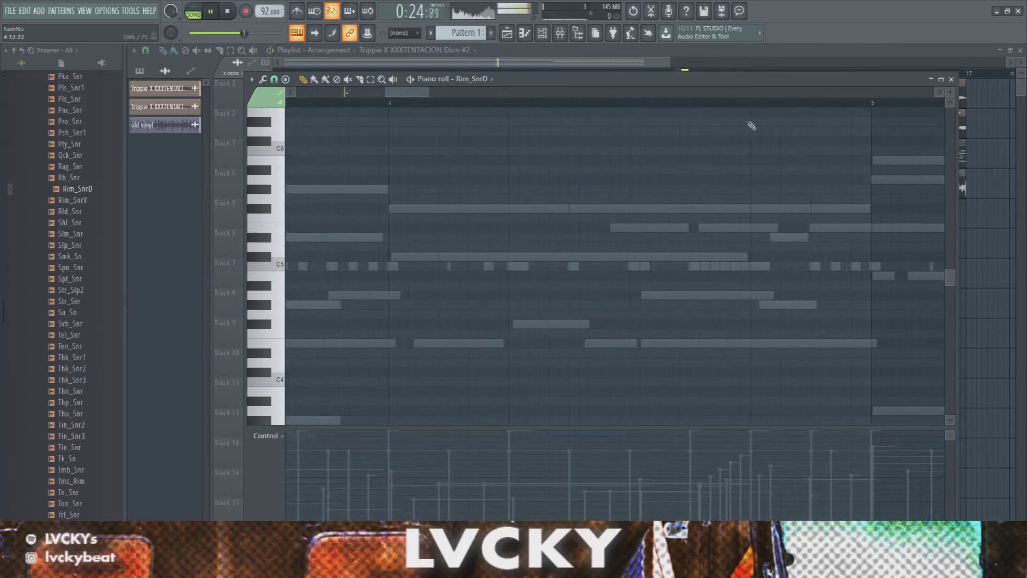
pyautogui.press('space')
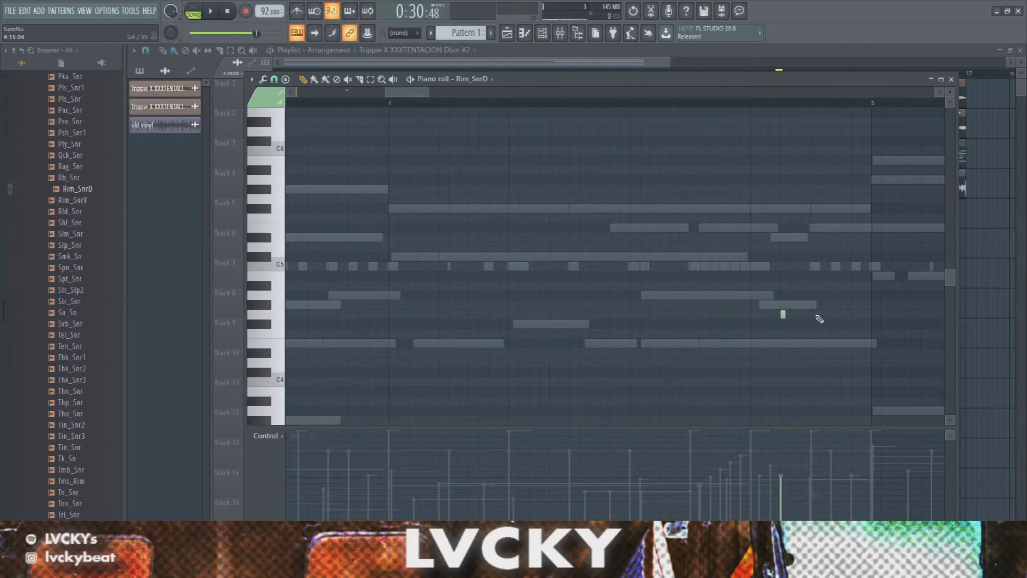
pyautogui.press('space')
pyautogui.press('space')
pyautogui.scroll(-3, 832, 330)
pyautogui.press('space')
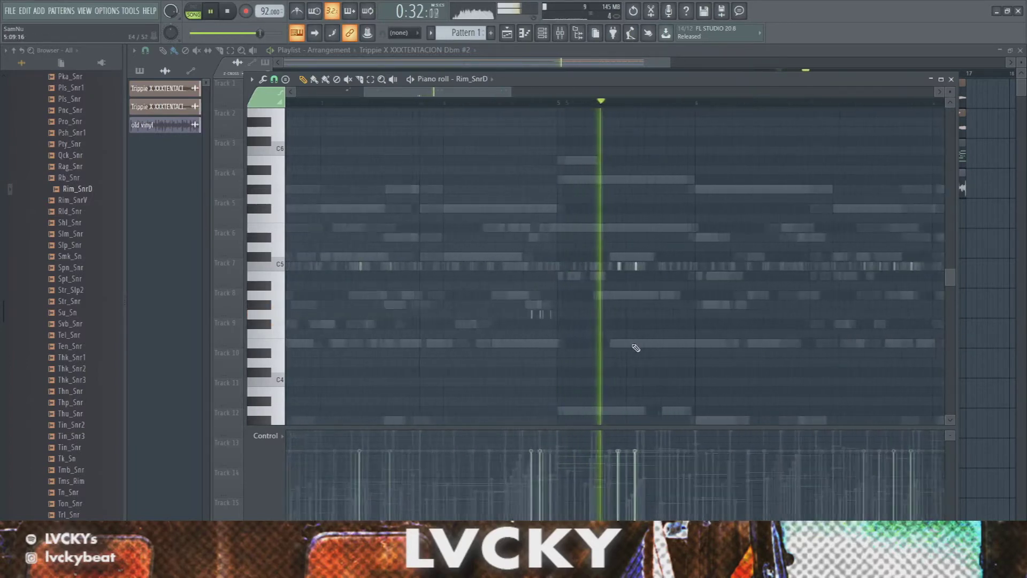
# Arrange the bar 4 rim hits as two G4 notes on steps 14 and 16 and select both.
pyautogui.press('space')
pyautogui.scroll(3, 561, 315)
pyautogui.press('space')
pyautogui.moveTo(560, 314); pyautogui.dragTo(425, 316)
pyautogui.scroll(3, 601, 314)
pyautogui.press('space')
pyautogui.press('space')
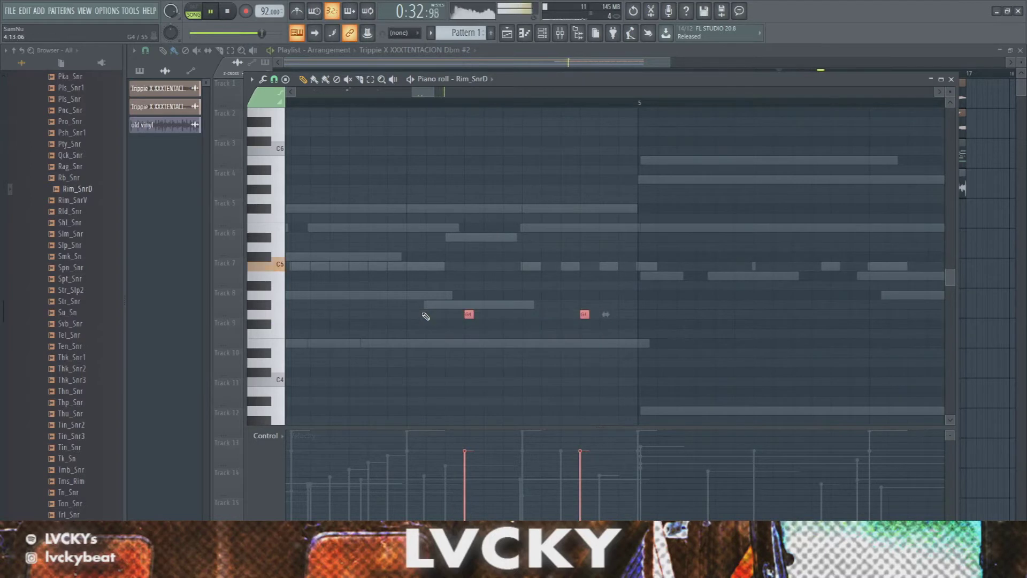
# Try the two selected bar 4 rim hits at higher pitches, from A4 up to D#5, auditioning each one.
pyautogui.press('space')
pyautogui.press('Up')
pyautogui.press('Up')
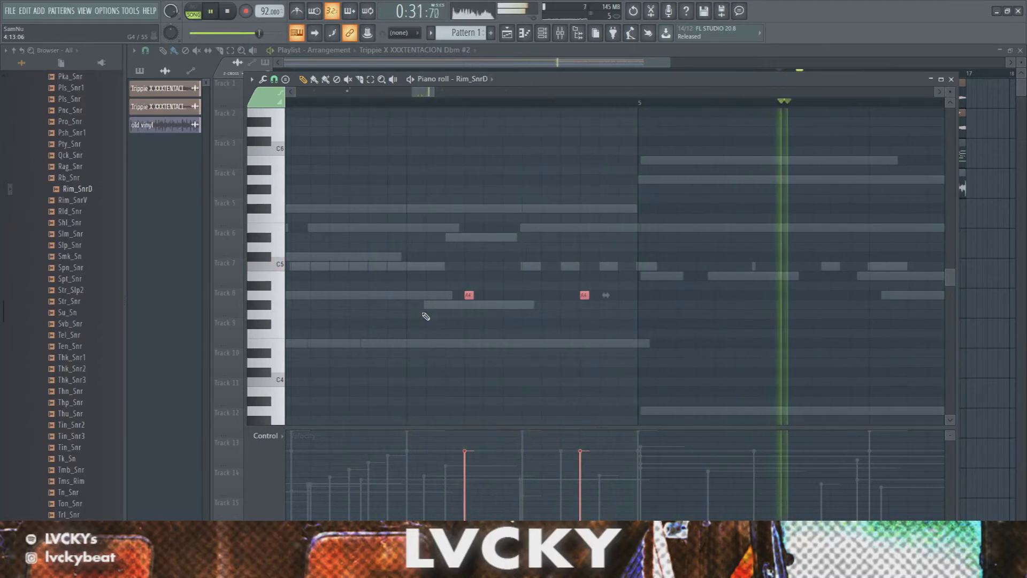
pyautogui.press('space')
pyautogui.press('Up')
pyautogui.press('Up')
pyautogui.press('space')
pyautogui.press('space')
pyautogui.press('space')
pyautogui.press('Up')
pyautogui.press('Up')
pyautogui.press('Up')
pyautogui.press('space')
pyautogui.press('space')
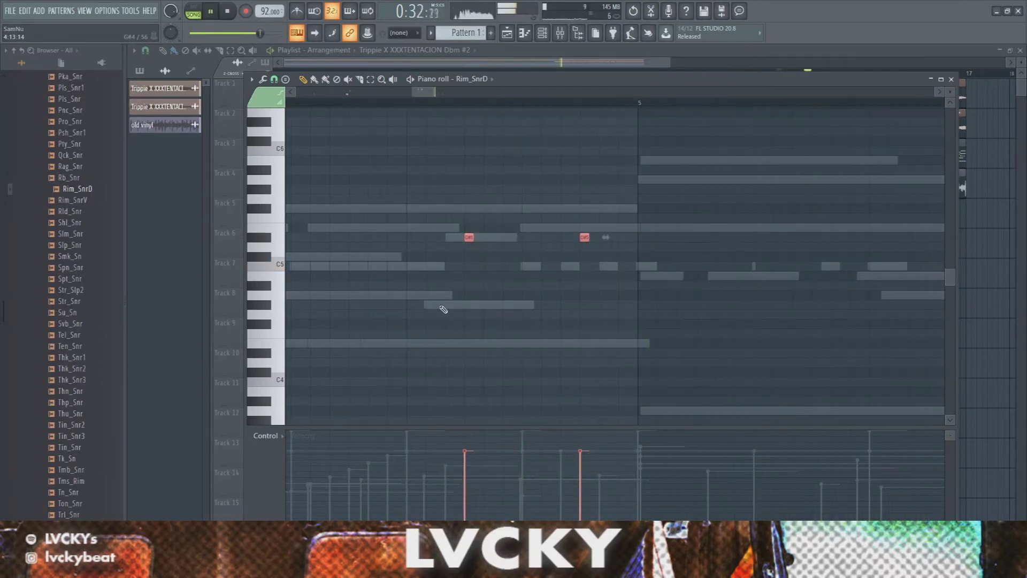
# Transpose the two selected bar 4 rim hits to C5 and audition them.
pyautogui.press('Down')
pyautogui.press('space')
pyautogui.press('space')
pyautogui.press('space')
pyautogui.press('space')
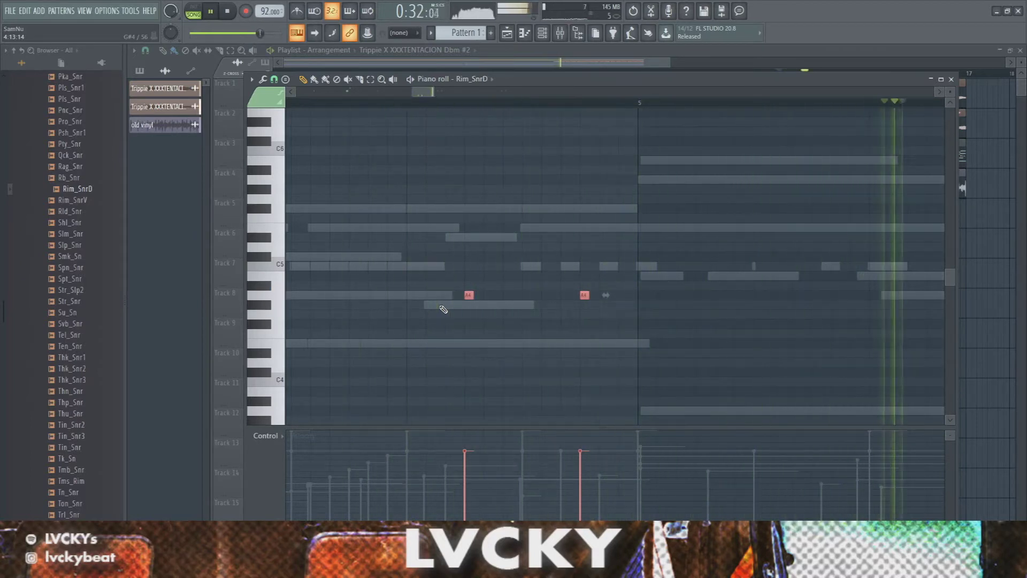
pyautogui.press('Up')
pyautogui.press('Up')
pyautogui.press('Up')
pyautogui.press('space')
pyautogui.press('space')
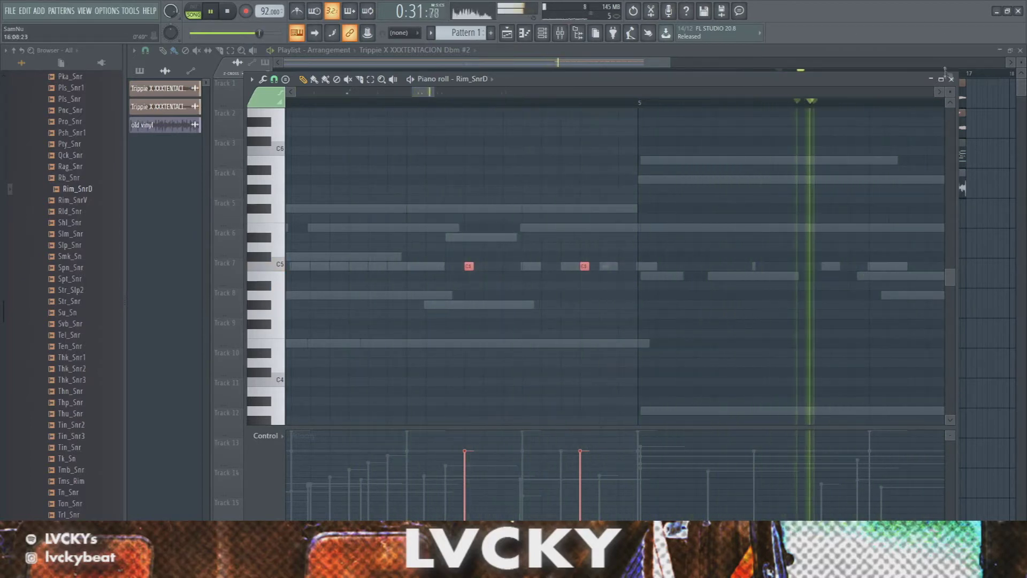
# Check the Rim_SnrD channel's sampler settings and return to its piano roll.
pyautogui.press('F7')
pyautogui.press('F6')
pyautogui.click(374, 332)
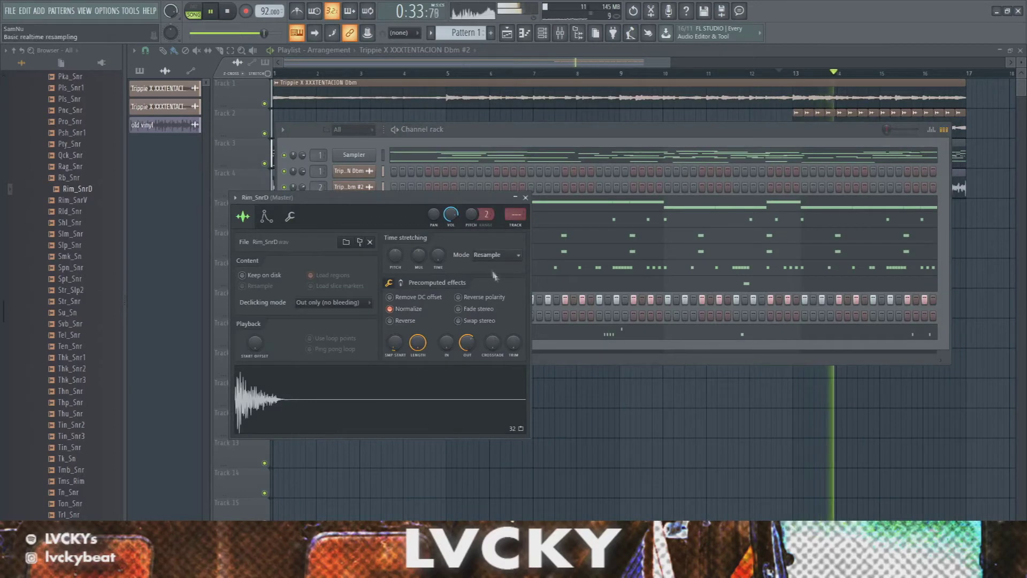
pyautogui.click(535, 213)
pyautogui.click(561, 335)
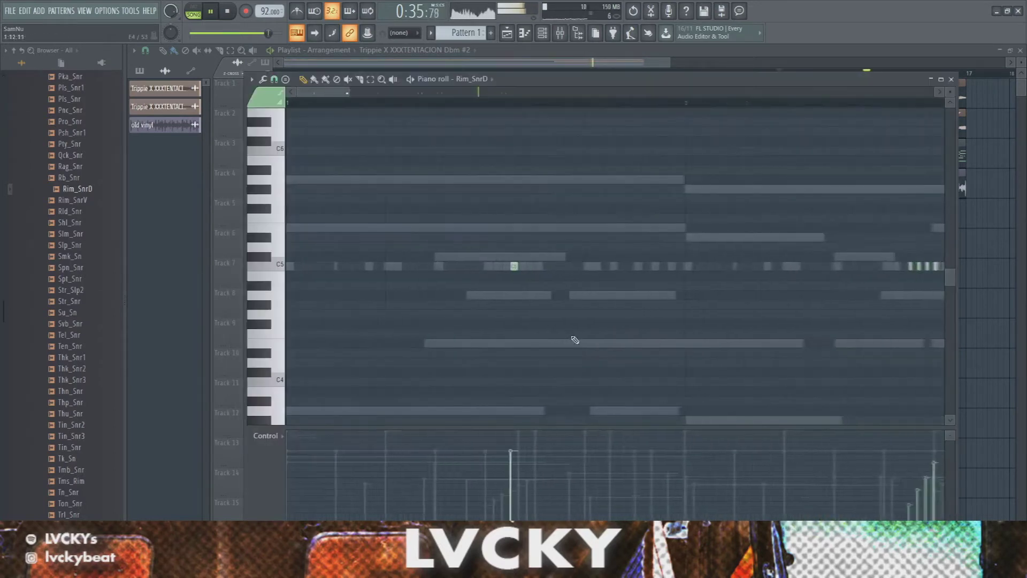
# Place a C5 rim hit in the second half of bar 6.
pyautogui.scroll(-3, 589, 260)
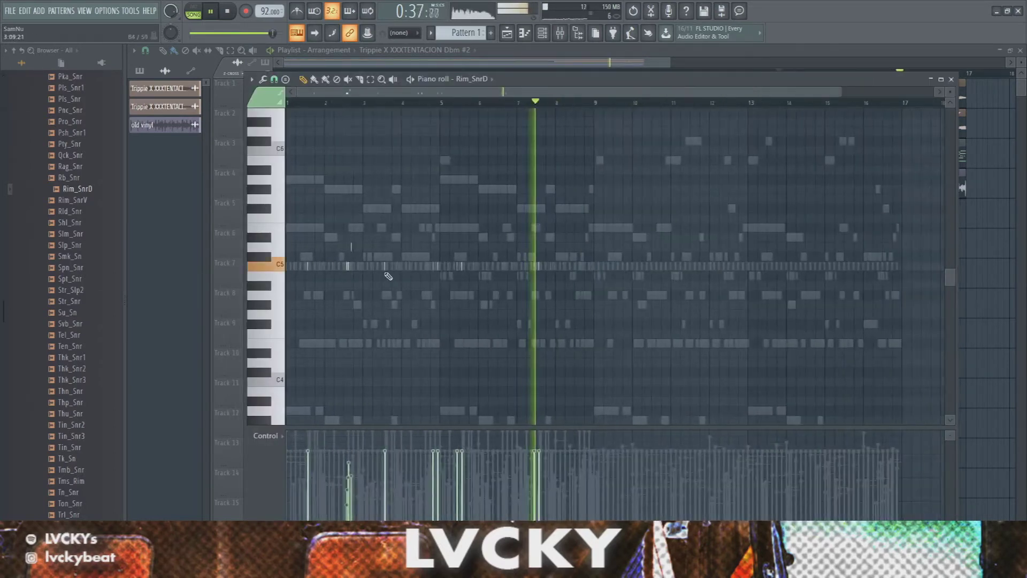
pyautogui.click(503, 266)
pyautogui.scroll(6, 506, 286)
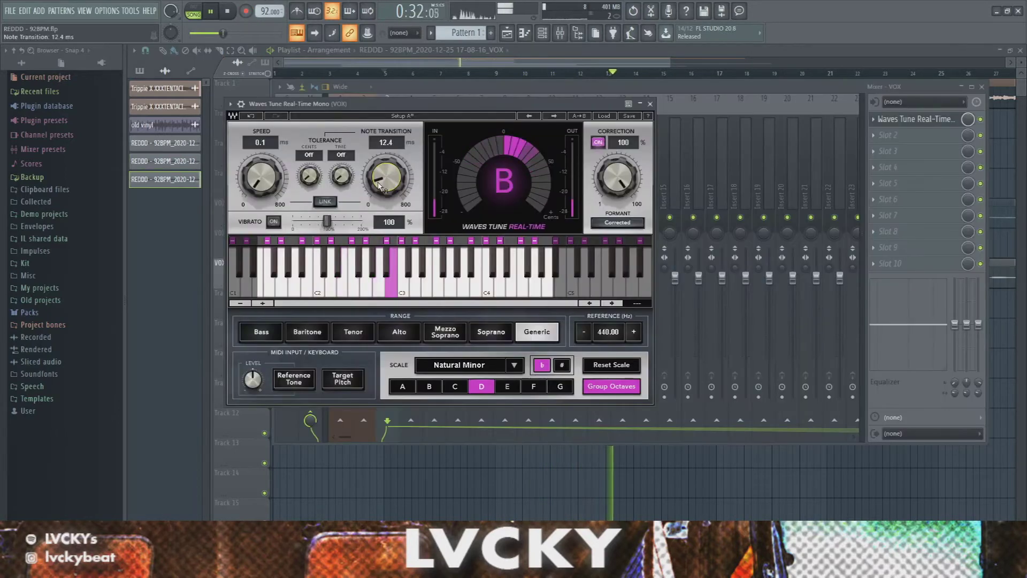
# Adjust the pitch-correction speed of Waves Tune Real-Time on the VOX track.
pyautogui.moveTo(261, 178); pyautogui.dragTo(261, 173)
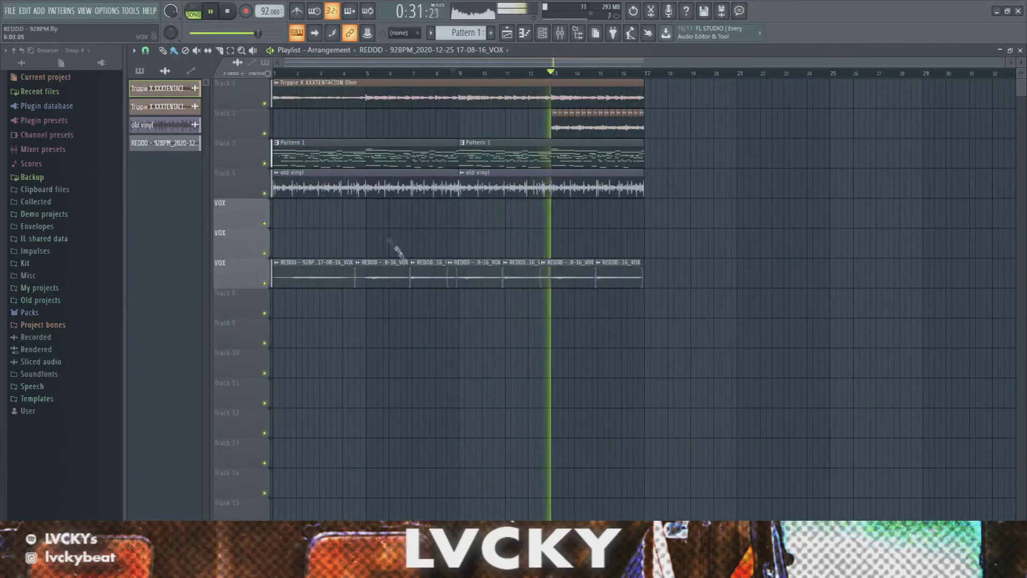
pyautogui.scroll(2, 299, 252)
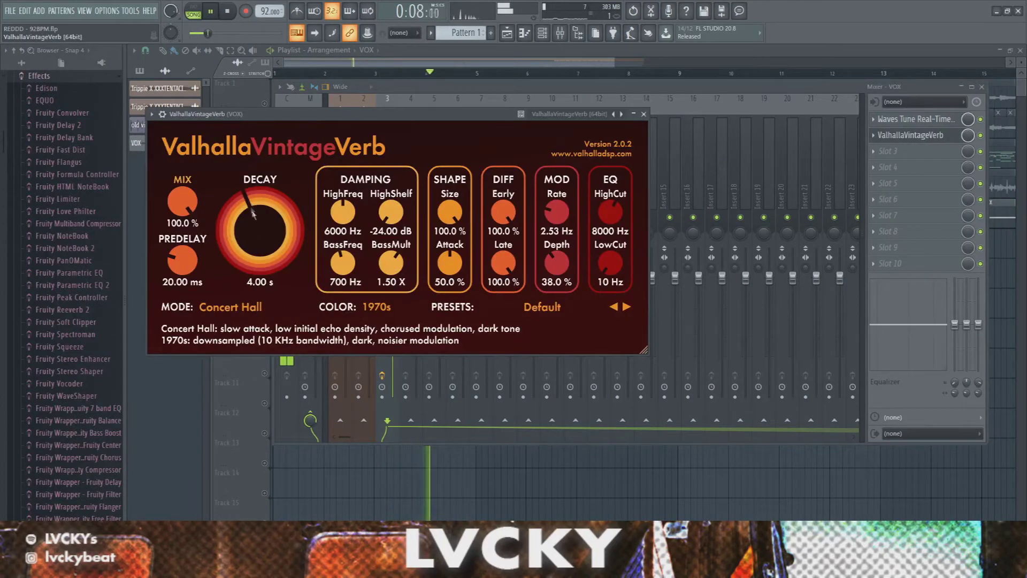
# Set the VOX track's ValhallaVintageVerb to Smooth Plate mode, 1980s color and 74.8% mix, and close the plugin.
pyautogui.moveTo(181, 201); pyautogui.dragTo(182, 244)
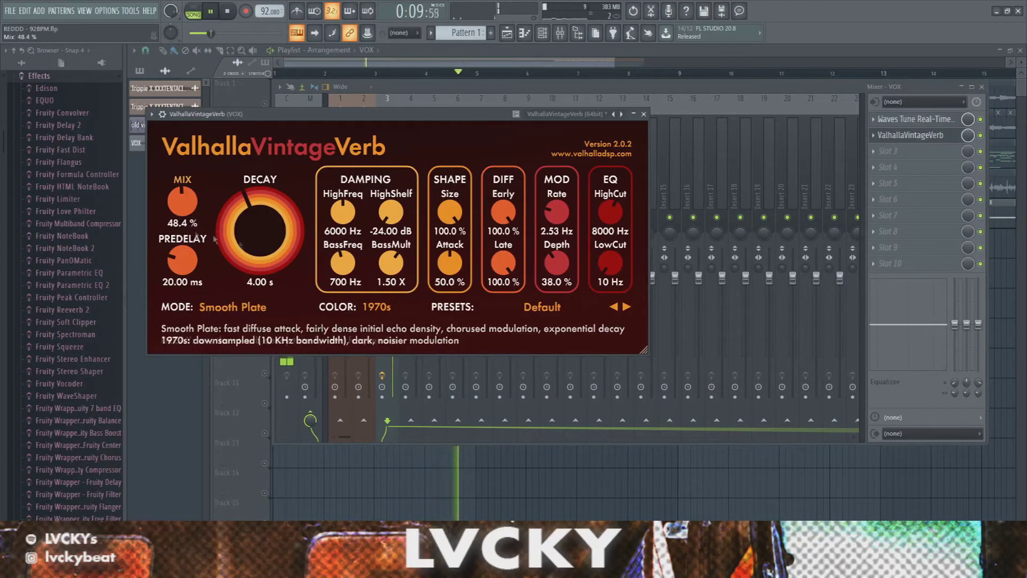
pyautogui.click(373, 316)
pyautogui.moveTo(182, 202); pyautogui.dragTo(182, 182)
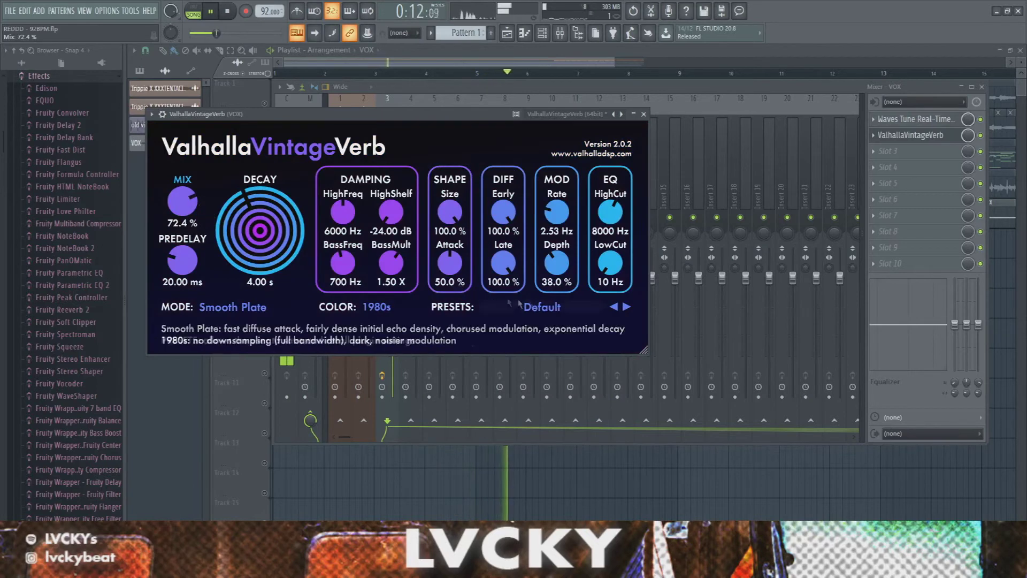
pyautogui.moveTo(182, 202); pyautogui.dragTo(182, 199)
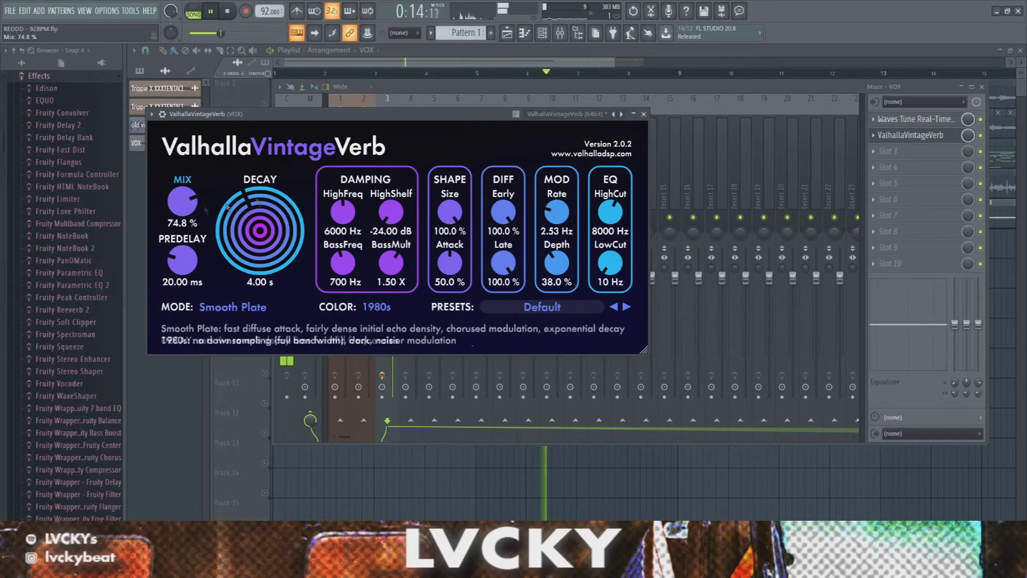
pyautogui.click(644, 114)
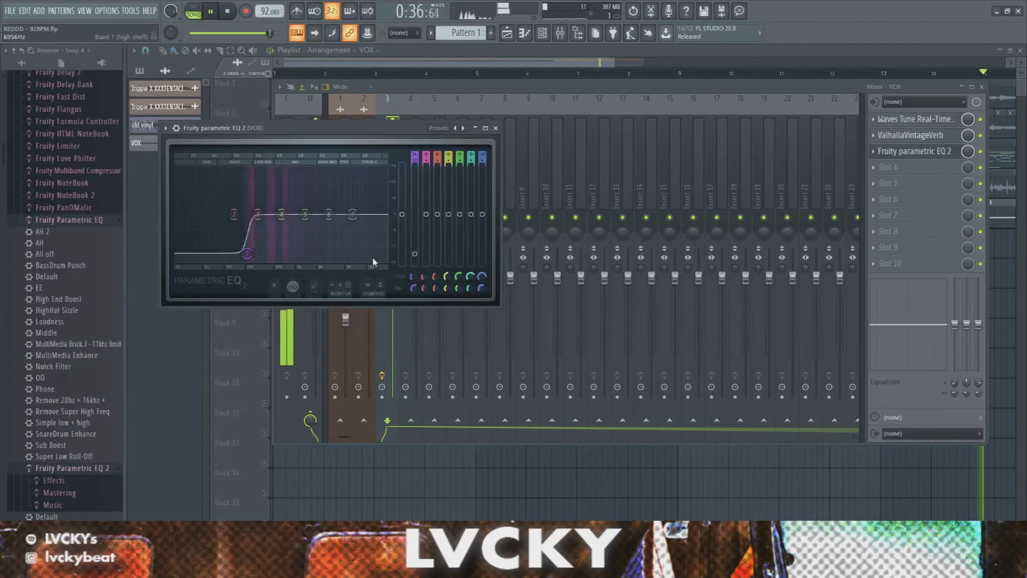
# Shape the VOX track's Fruity parametric EQ 2 with a high cut, a boost around 4.5 kHz and a low-mid dip.
pyautogui.moveTo(352, 215); pyautogui.dragTo(348, 246)
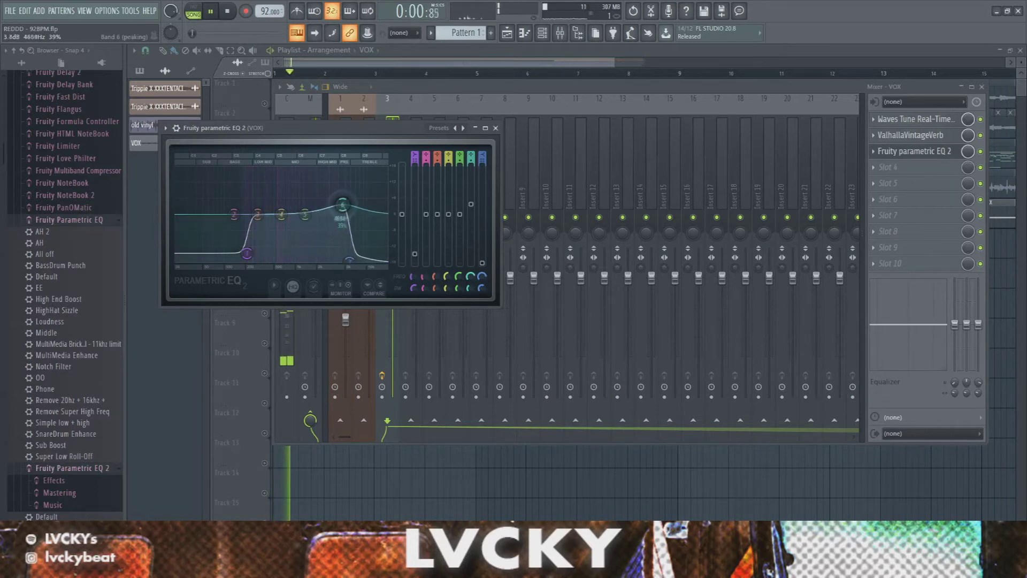
pyautogui.scroll(2, 343, 204)
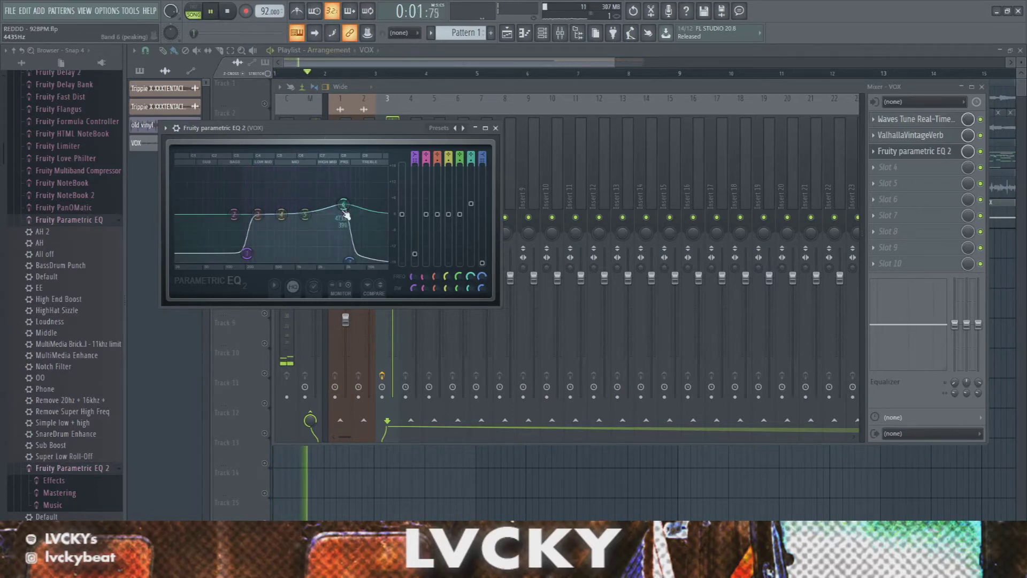
pyautogui.moveTo(281, 214); pyautogui.dragTo(280, 227)
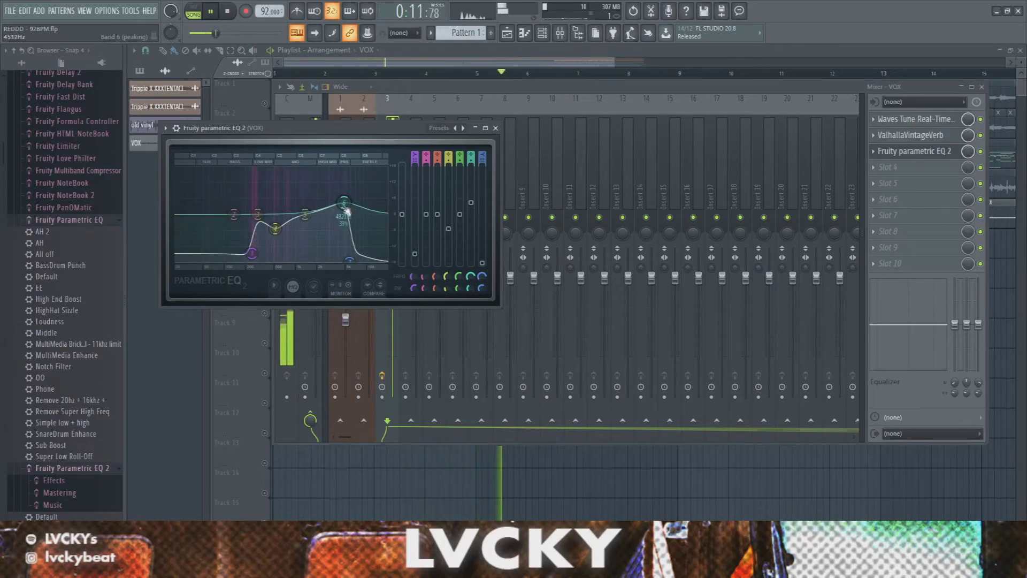
pyautogui.click(495, 128)
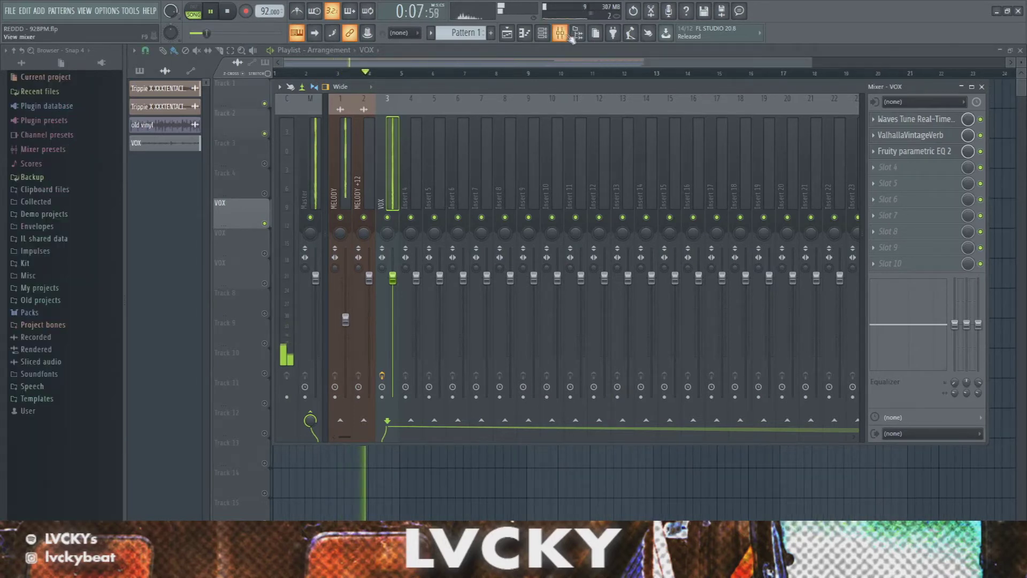
# Select the MELODY mixer track and solo it.
pyautogui.click(345, 190)
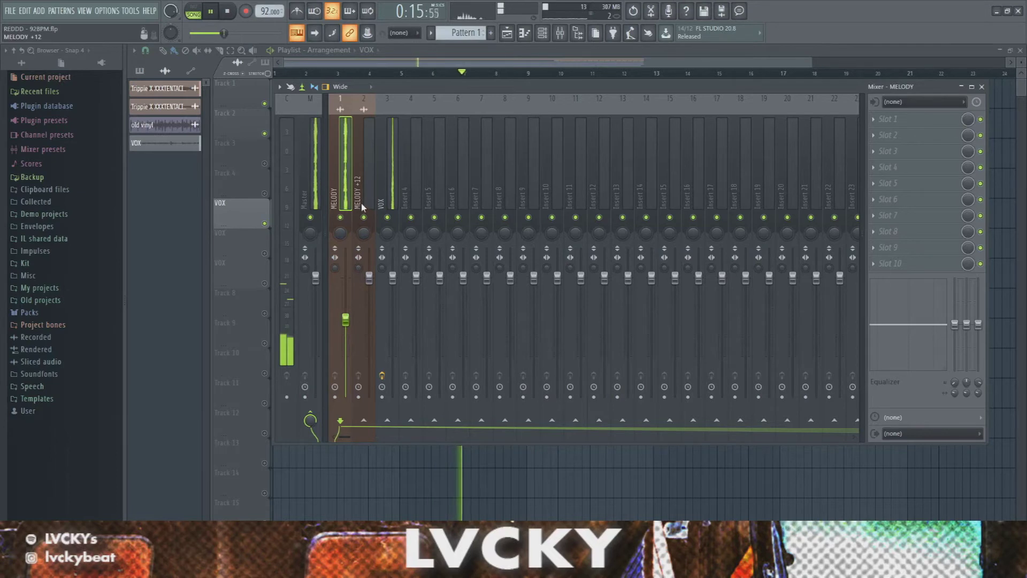
pyautogui.click(389, 200)
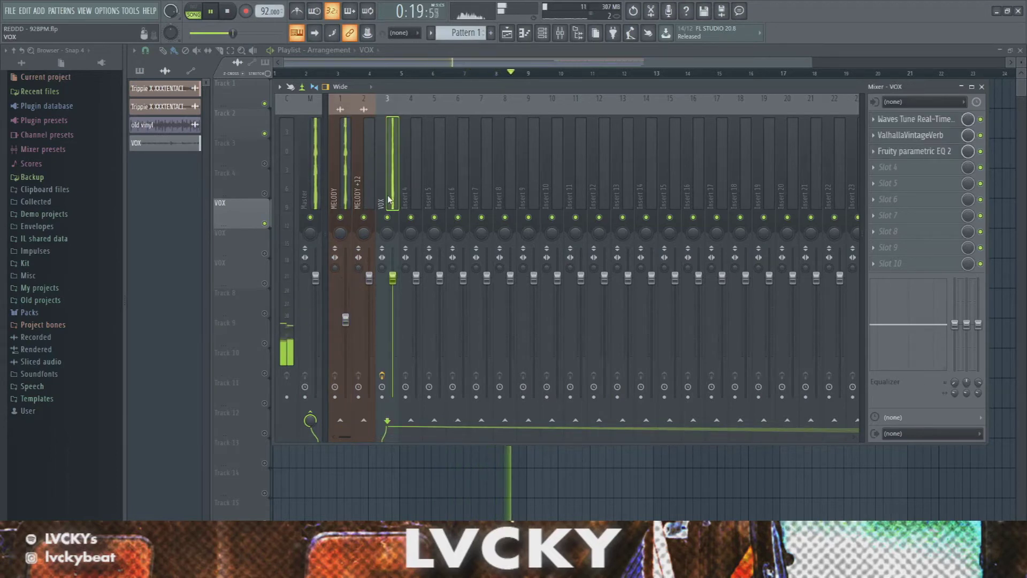
pyautogui.click(345, 190)
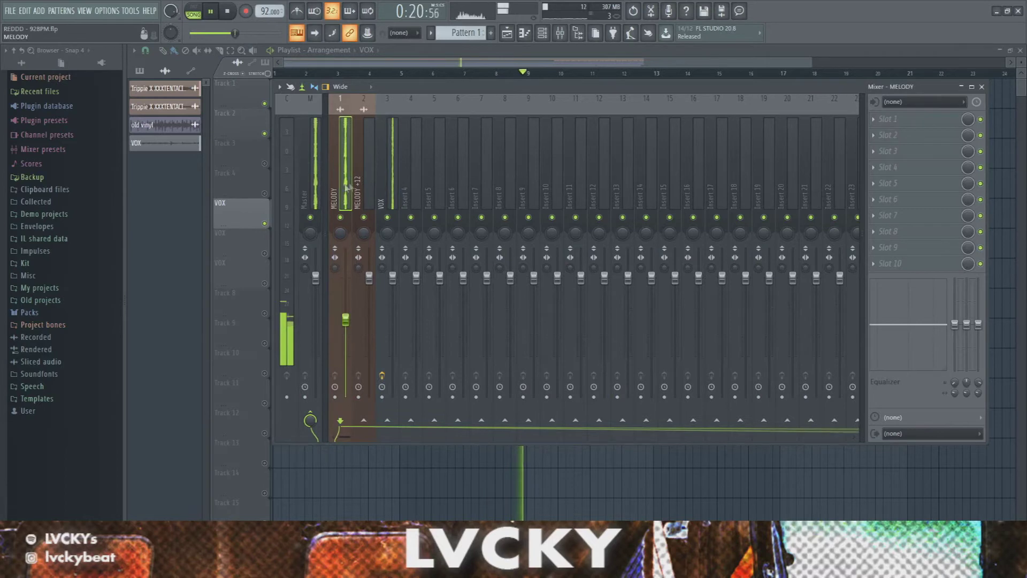
pyautogui.rightClick(348, 215)
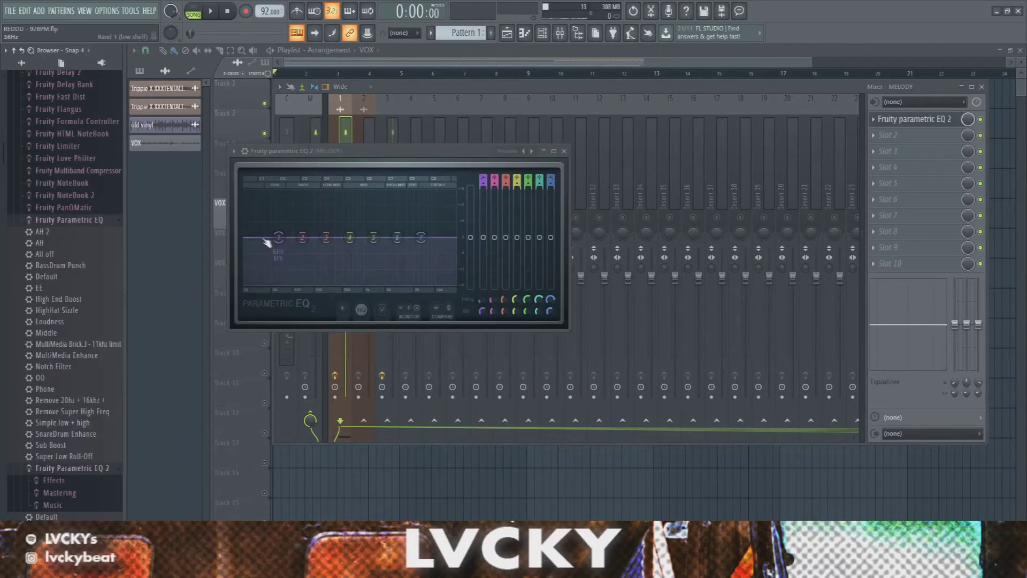
# Cut the low end of the MELODY track and boost its upper mids slightly with Fruity parametric EQ 2.
pyautogui.moveTo(268, 241); pyautogui.dragTo(313, 283)
pyautogui.press('space')
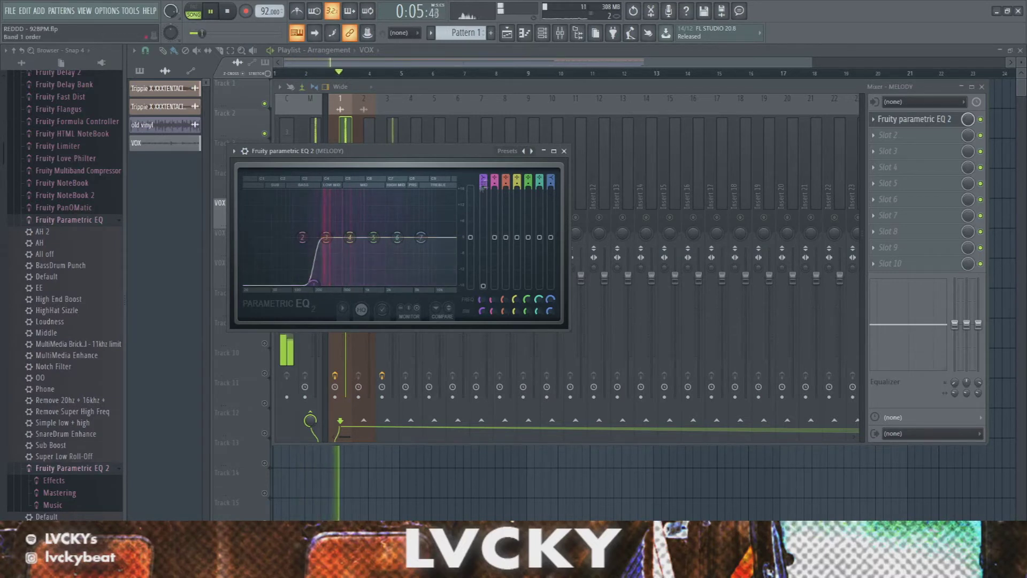
pyautogui.moveTo(373, 237); pyautogui.dragTo(398, 224)
pyautogui.click(564, 150)
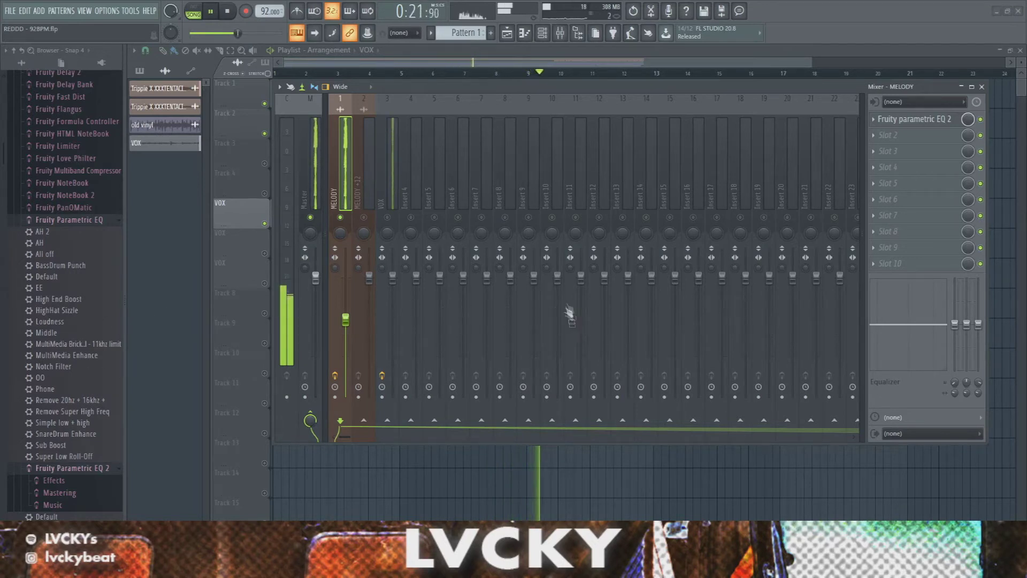
# Add iZotope Vinyl after the EQ on the MELODY track, with slight warp depth and the year at 1970.
pyautogui.moveTo(555, 261); pyautogui.dragTo(545, 260)
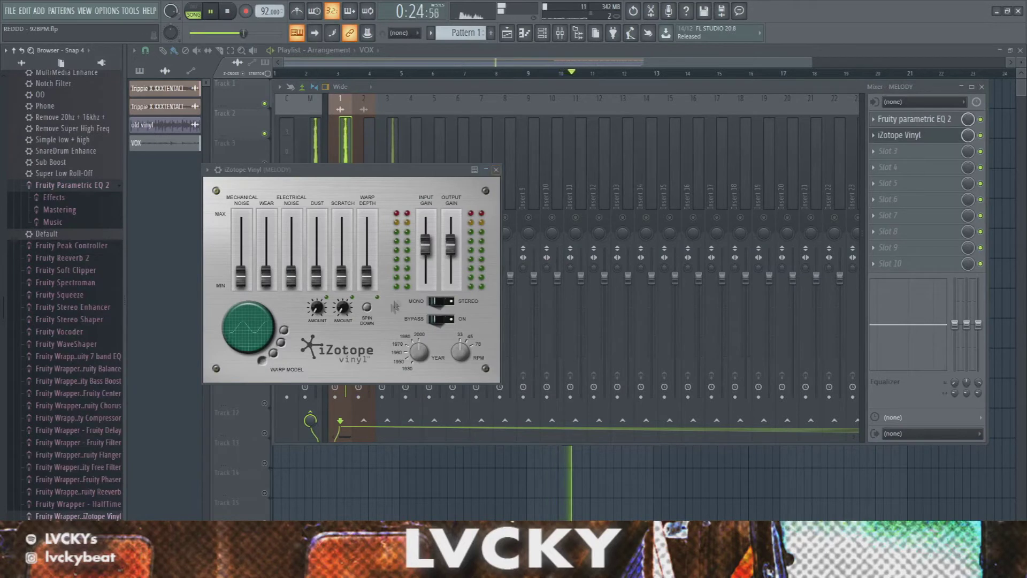
pyautogui.moveTo(367, 277); pyautogui.dragTo(367, 262)
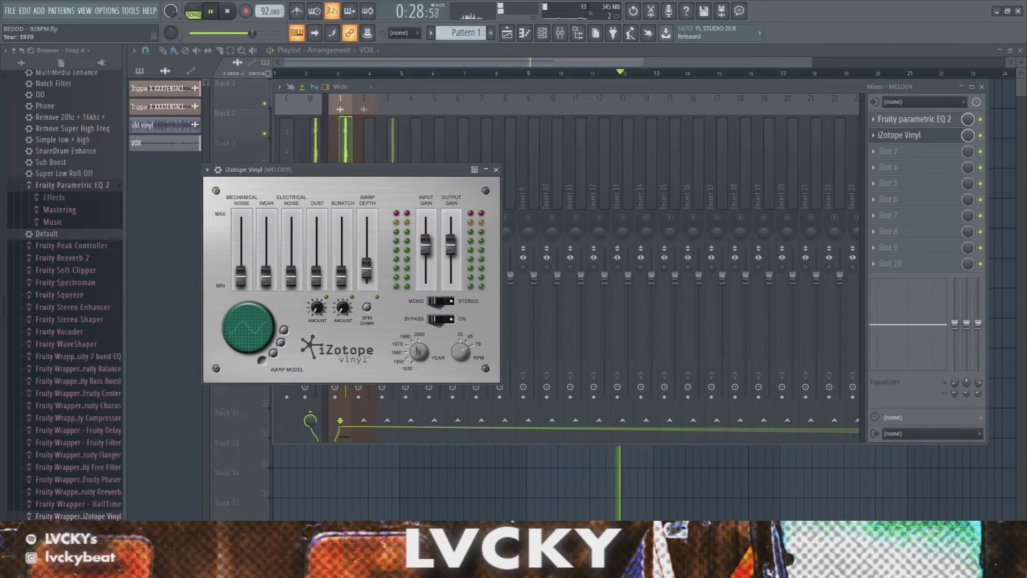
pyautogui.click(496, 169)
# Add Fruity Flangus to the MELODY track and place it ahead of iZotope Vinyl in the effect chain.
pyautogui.moveTo(950, 191); pyautogui.dragTo(909, 151)
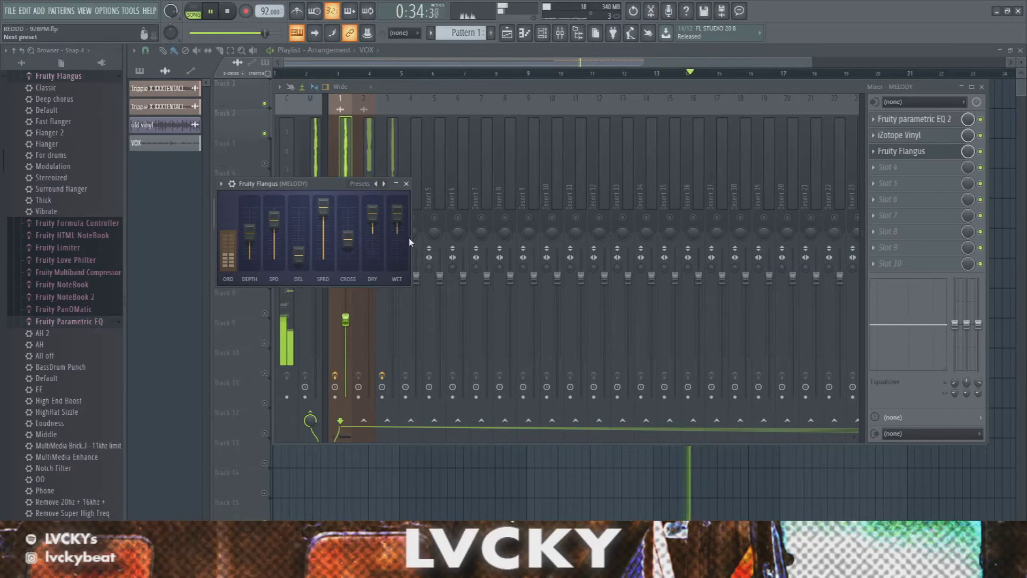
pyautogui.click(406, 183)
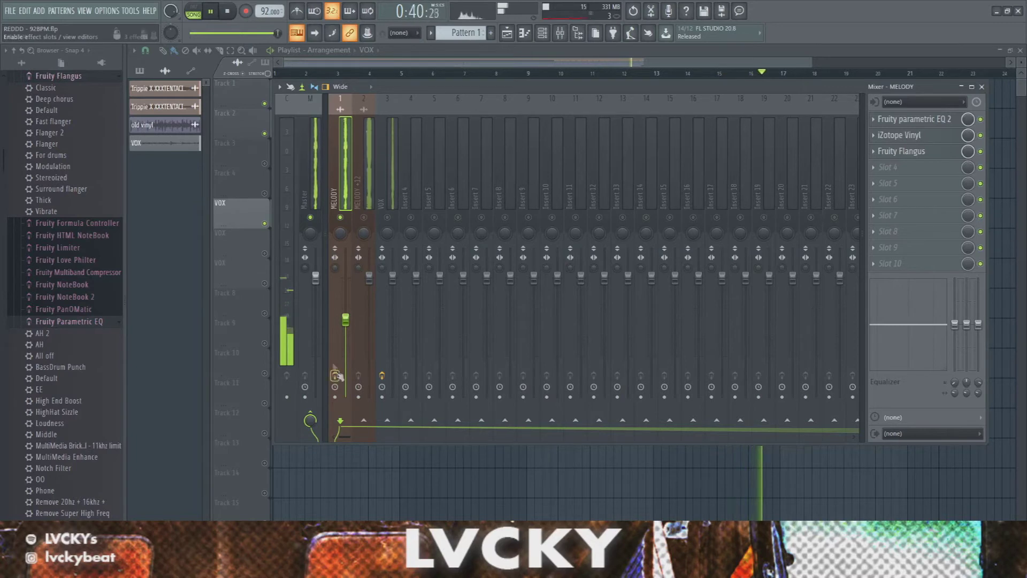
pyautogui.moveTo(913, 151); pyautogui.dragTo(920, 138)
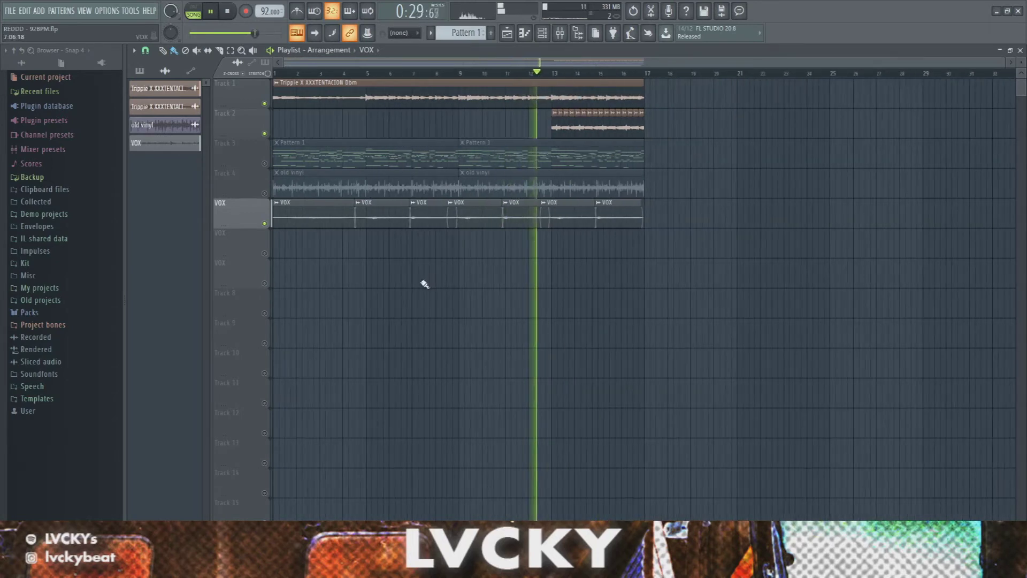
# Lower the volume of the MELODY +12 mixer track.
pyautogui.press('F9')
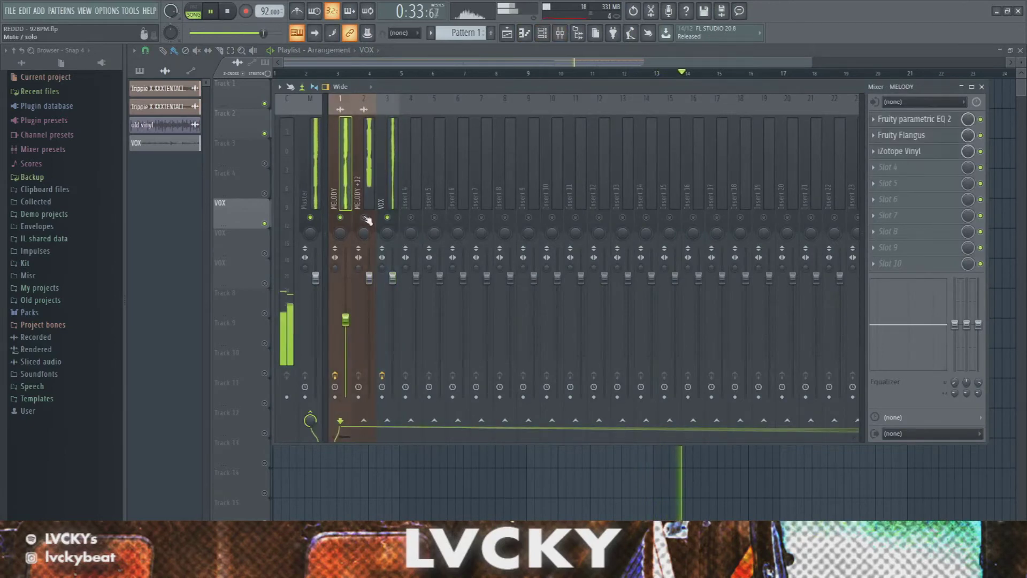
pyautogui.click(374, 278)
pyautogui.moveTo(376, 280); pyautogui.dragTo(376, 306)
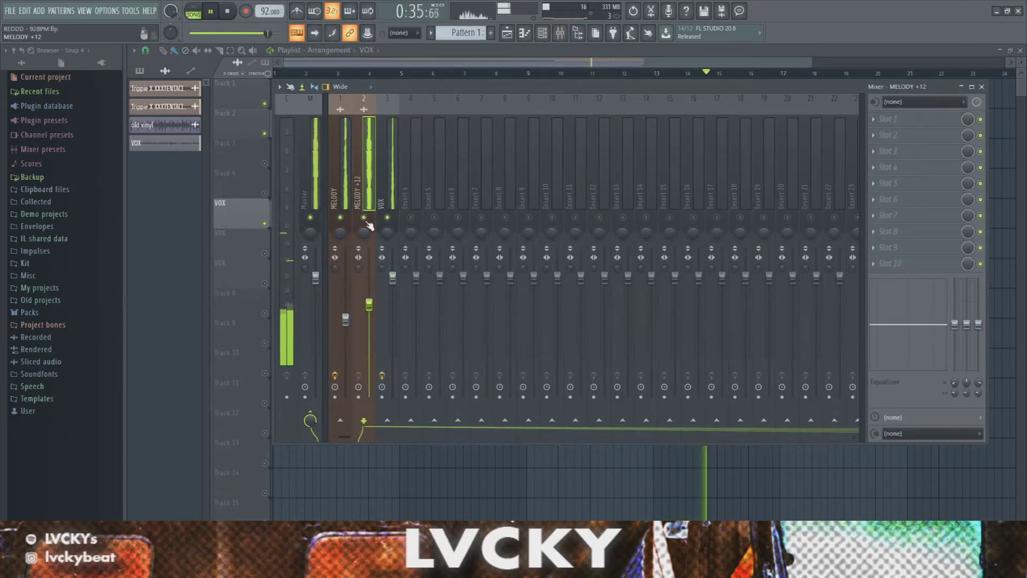
# Loop bars 13 to 17 of the arrangement and solo the MELODY +12 mixer track.
pyautogui.press('F9')
pyautogui.moveTo(654, 74); pyautogui.dragTo(789, 81)
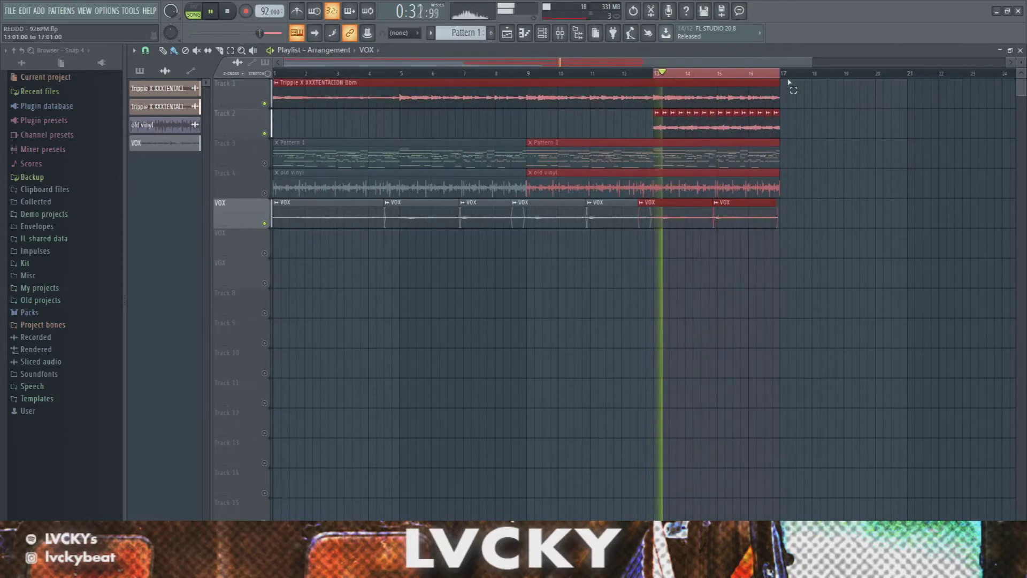
pyautogui.press('F9')
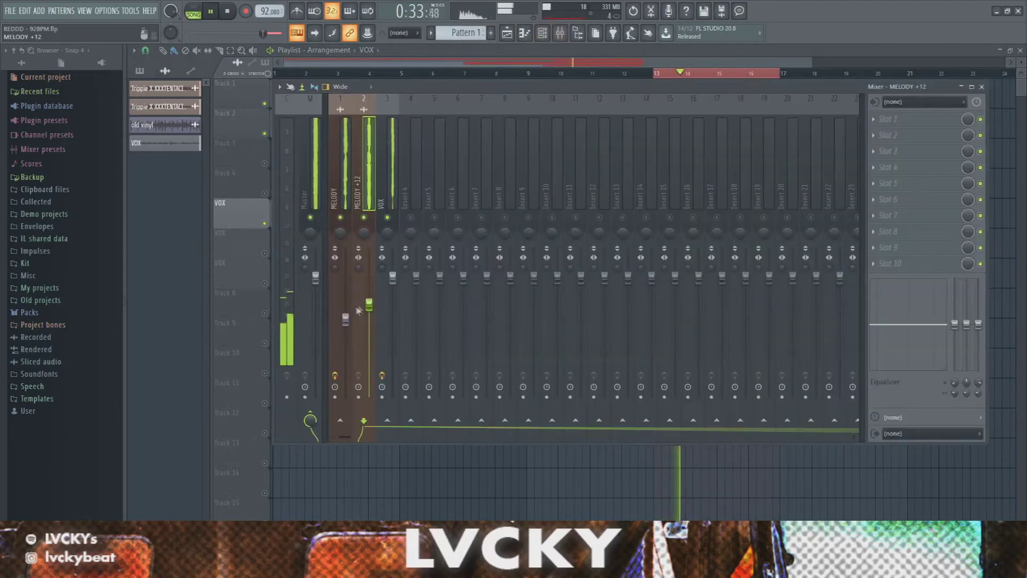
pyautogui.rightClick(364, 217)
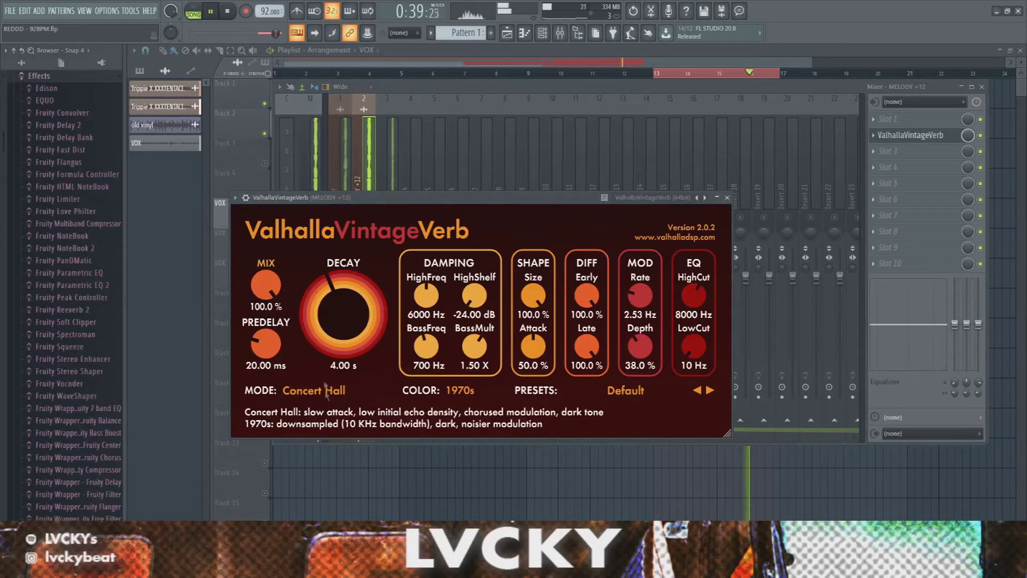
# Add ValhallaVintageVerb to MELODY +12 in Dirty Plate mode with 84.0% mix, 2.29 s decay, 6230 Hz HighCut and 660 Hz LowCut.
pyautogui.moveTo(266, 285); pyautogui.dragTo(266, 321)
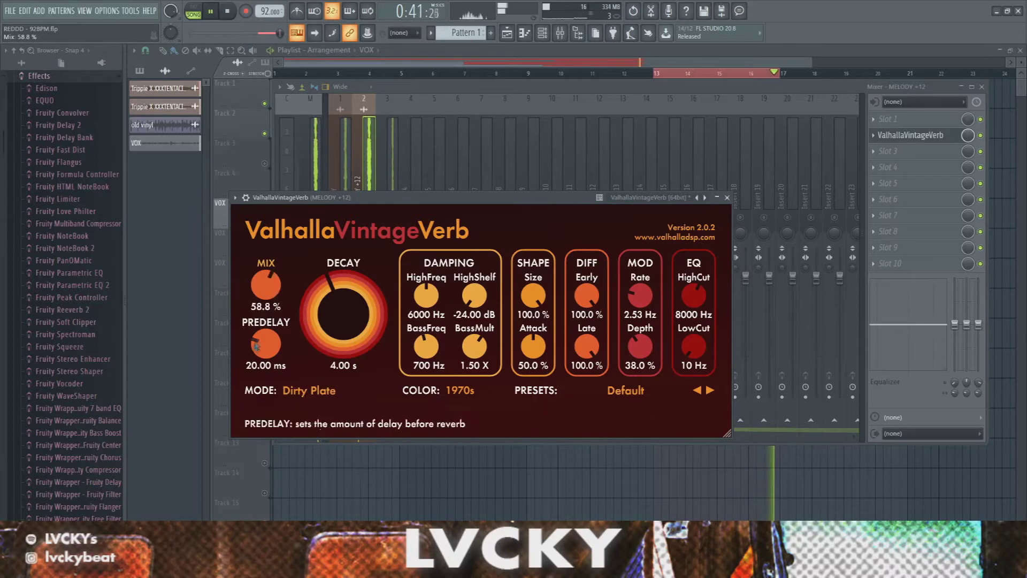
pyautogui.moveTo(337, 306); pyautogui.dragTo(337, 324)
pyautogui.moveTo(693, 346); pyautogui.dragTo(693, 334)
pyautogui.moveTo(693, 295); pyautogui.dragTo(693, 308)
pyautogui.moveTo(693, 346); pyautogui.dragTo(693, 342)
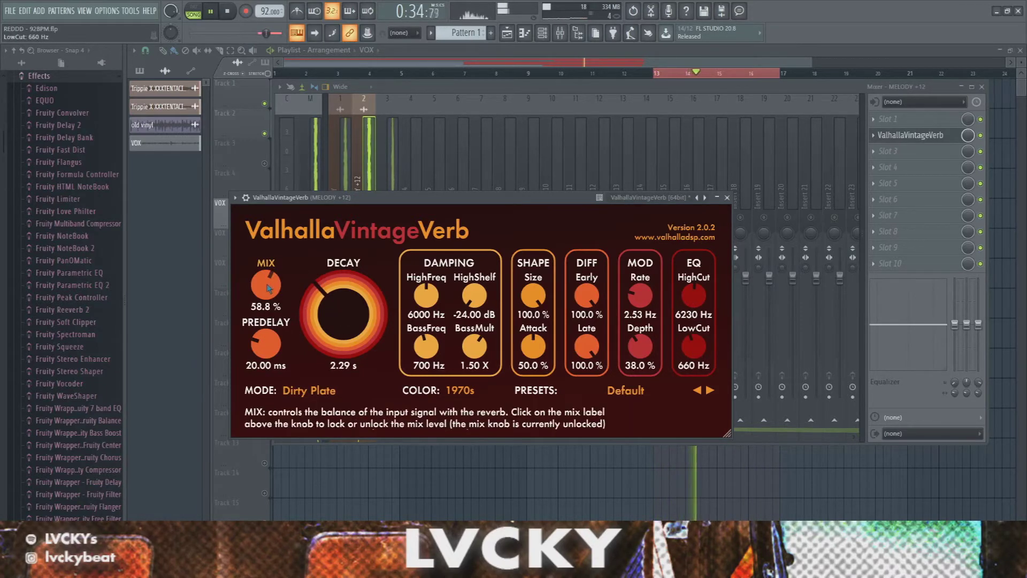
pyautogui.moveTo(261, 299); pyautogui.dragTo(343, 249)
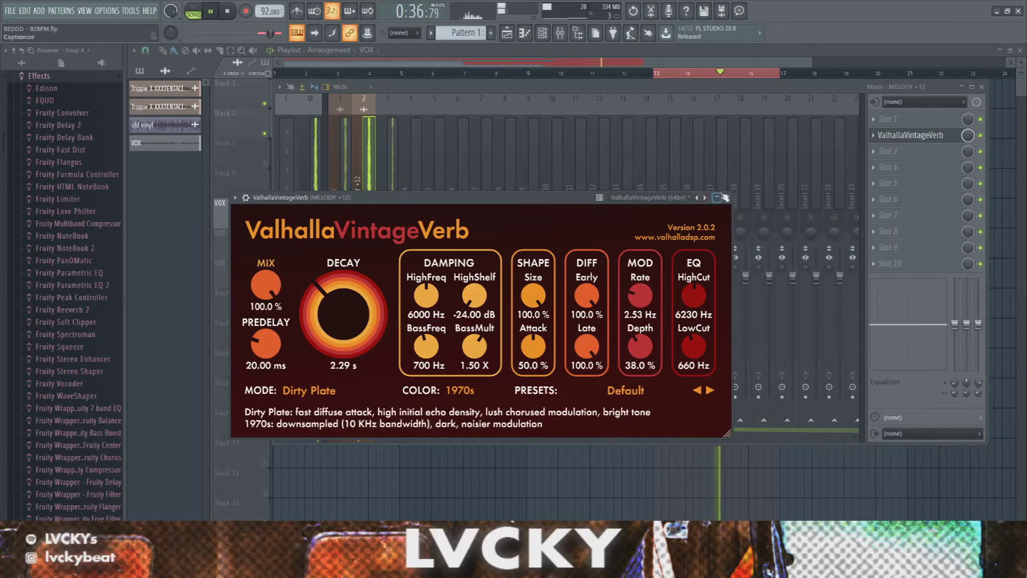
pyautogui.moveTo(287, 279); pyautogui.dragTo(288, 301)
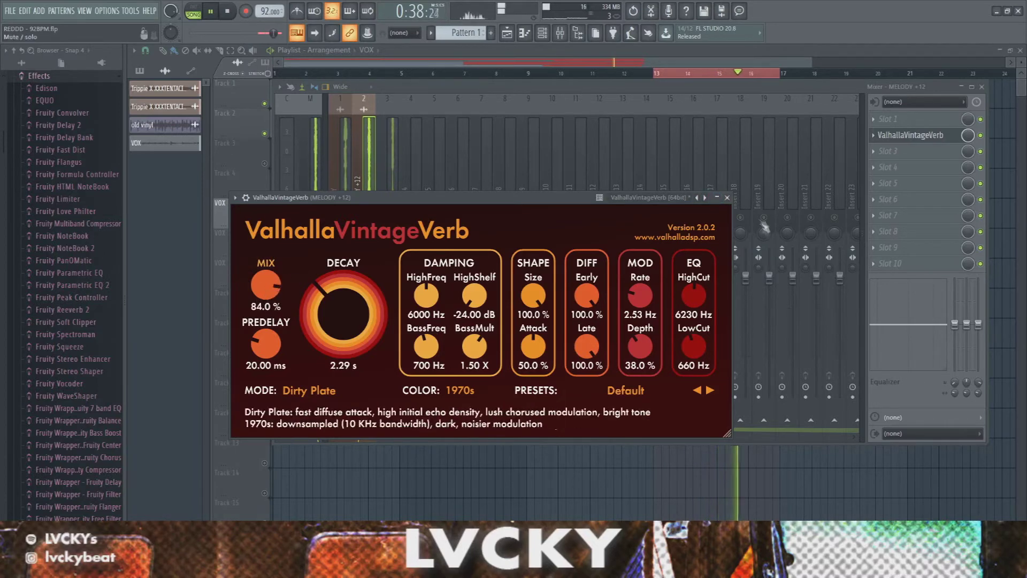
pyautogui.click(727, 198)
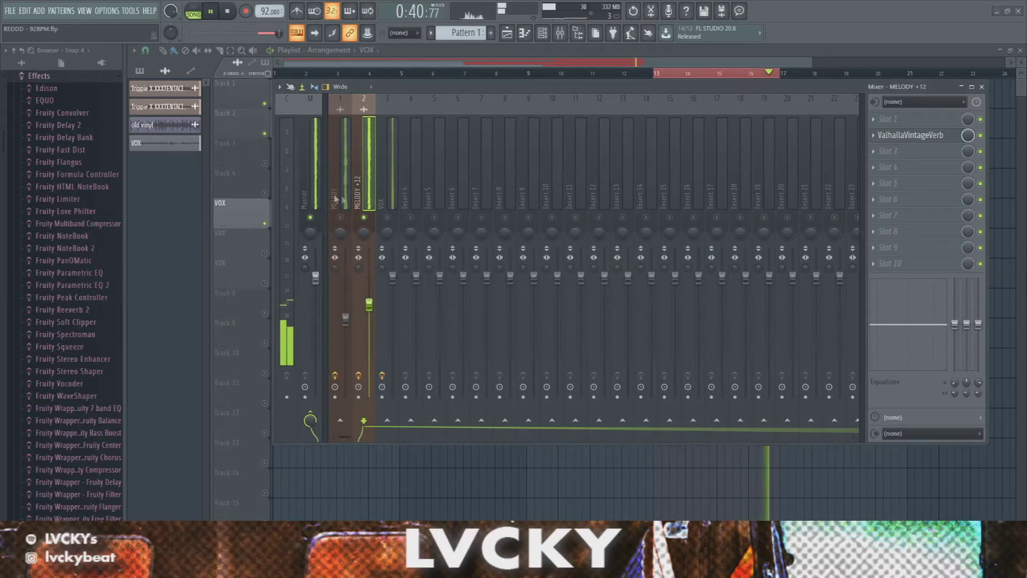
# Shape MELODY +12 with Fruity parametric EQ 2 using a steep low cut, an upper-mid dip and reduced highs, and fine-tune its volume.
pyautogui.moveTo(71, 285); pyautogui.dragTo(364, 161)
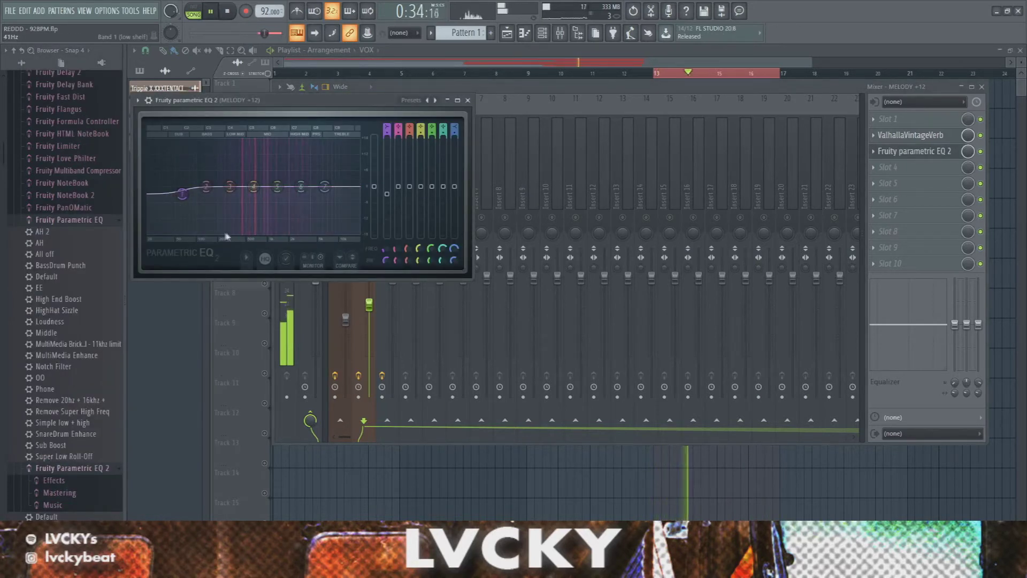
pyautogui.moveTo(182, 194); pyautogui.dragTo(244, 233)
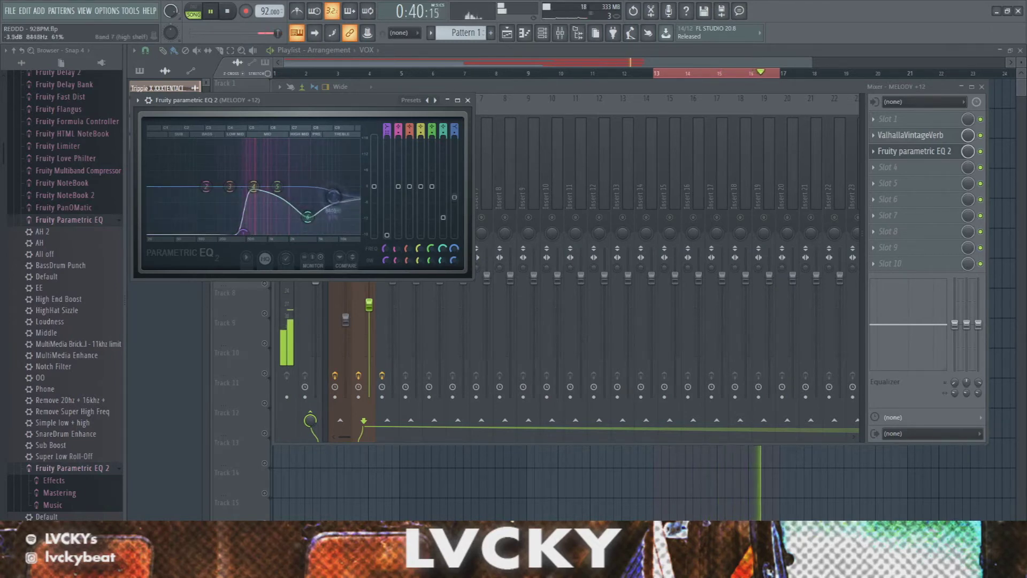
pyautogui.click(469, 100)
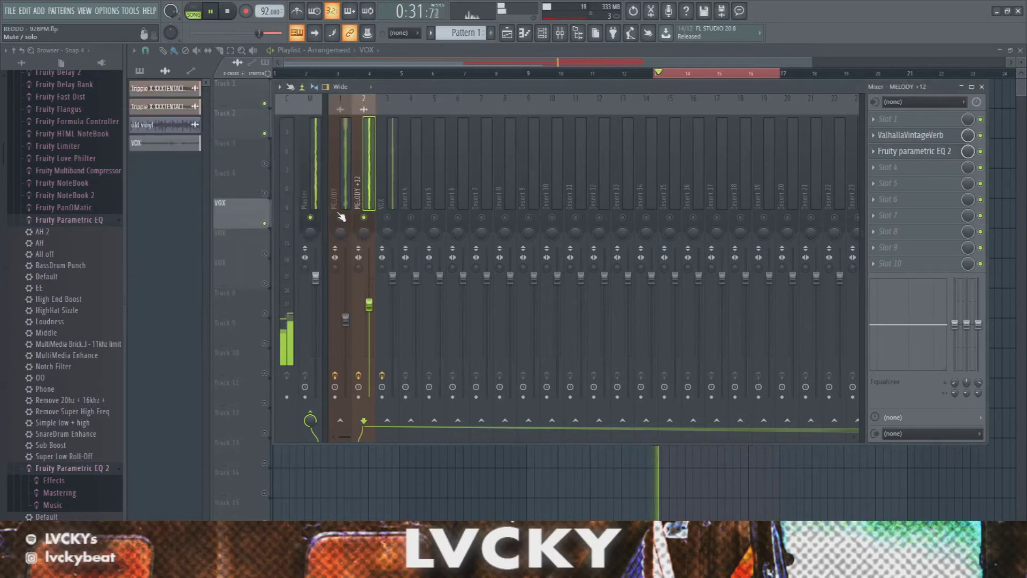
pyautogui.moveTo(369, 313); pyautogui.dragTo(369, 302)
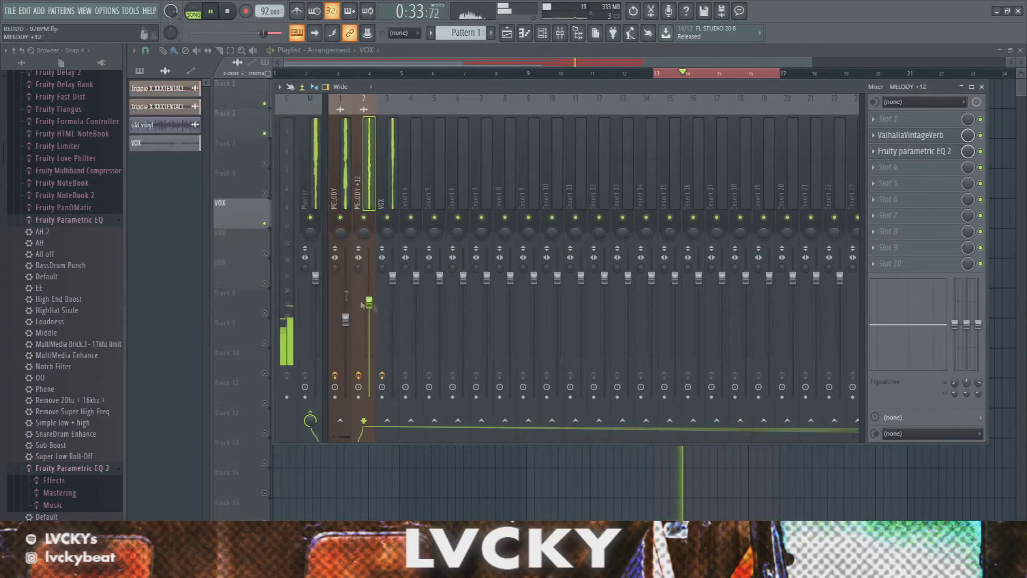
pyautogui.click(21, 63)
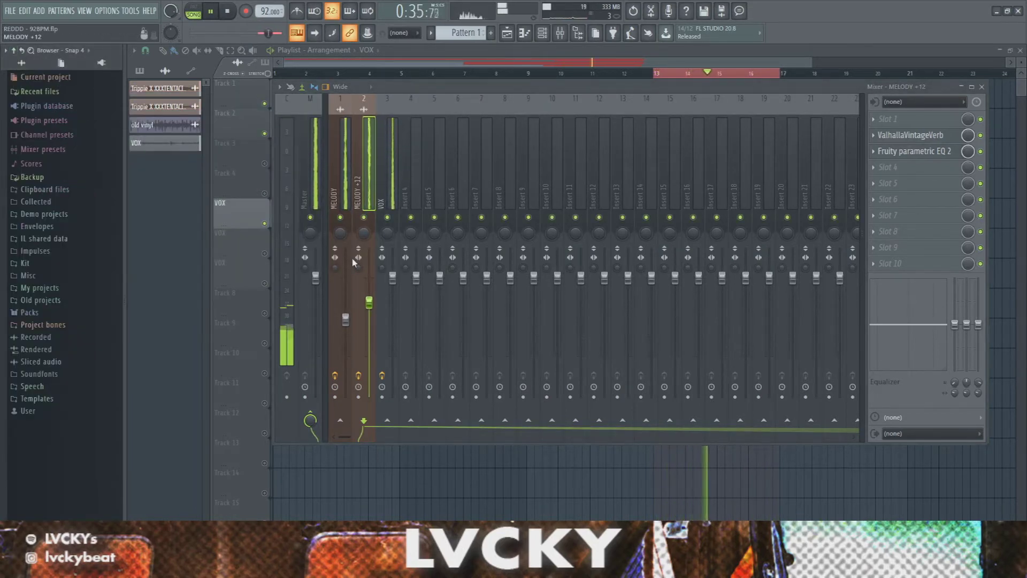
# Solo MELODY +12, insert Crystallizer first in its effect chain with pitch at -900 cents, and unsolo the track.
pyautogui.rightClick(364, 219)
pyautogui.press('space')
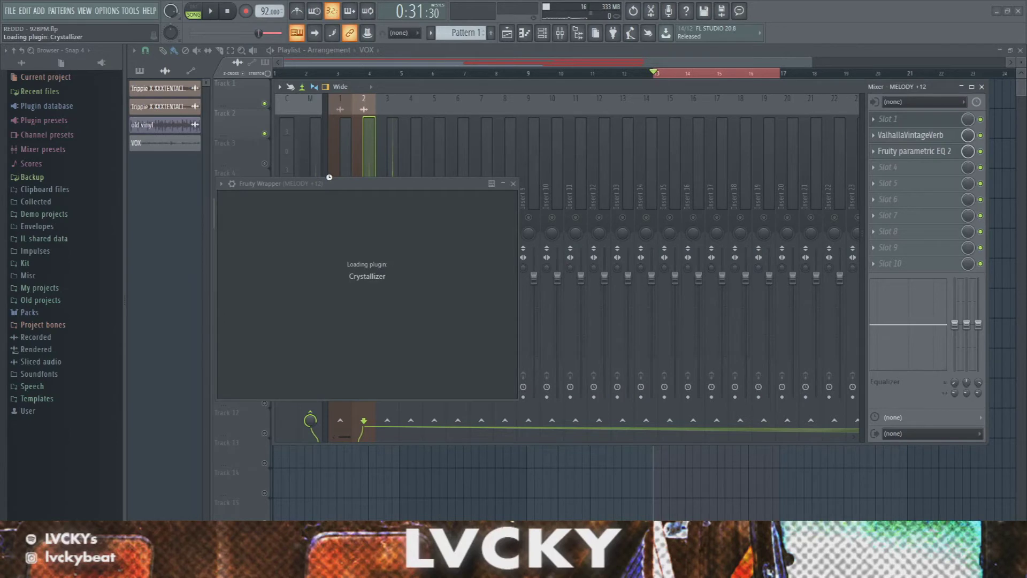
pyautogui.press('space')
pyautogui.moveTo(337, 262); pyautogui.dragTo(390, 266)
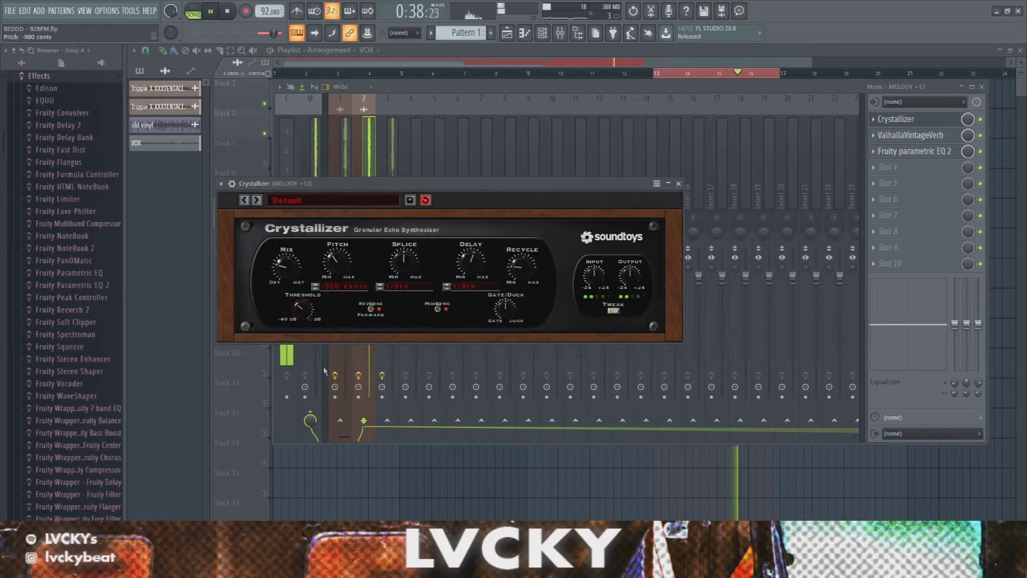
pyautogui.click(679, 184)
pyautogui.rightClick(365, 217)
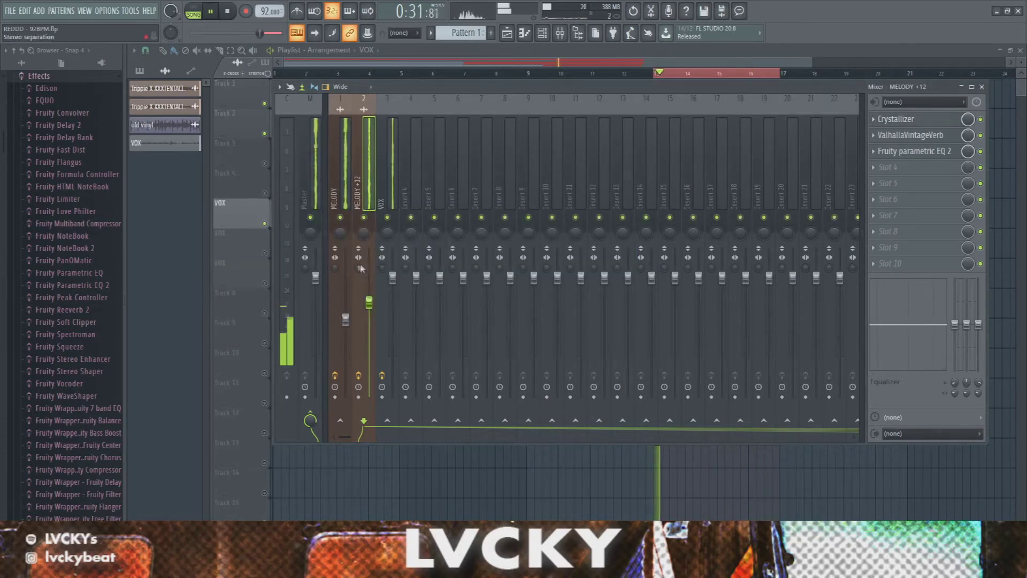
# Rebalance the MELODY, MELODY +12 and VOX levels and route both melody tracks only to Insert 4.
pyautogui.click(12, 48)
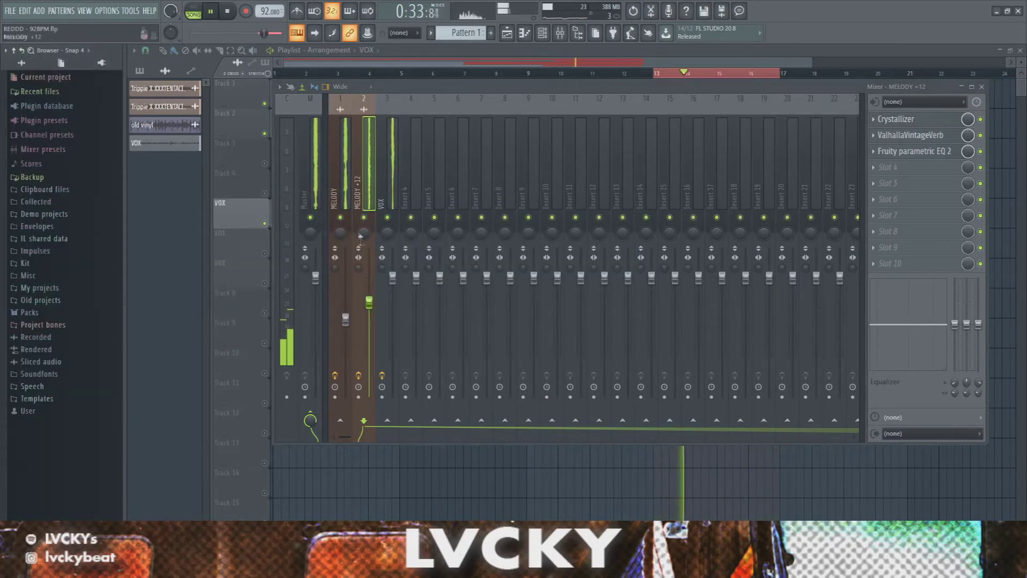
pyautogui.moveTo(347, 320); pyautogui.dragTo(351, 310)
pyautogui.keyDown('ctrl'); pyautogui.click(368, 182); pyautogui.keyUp('ctrl')
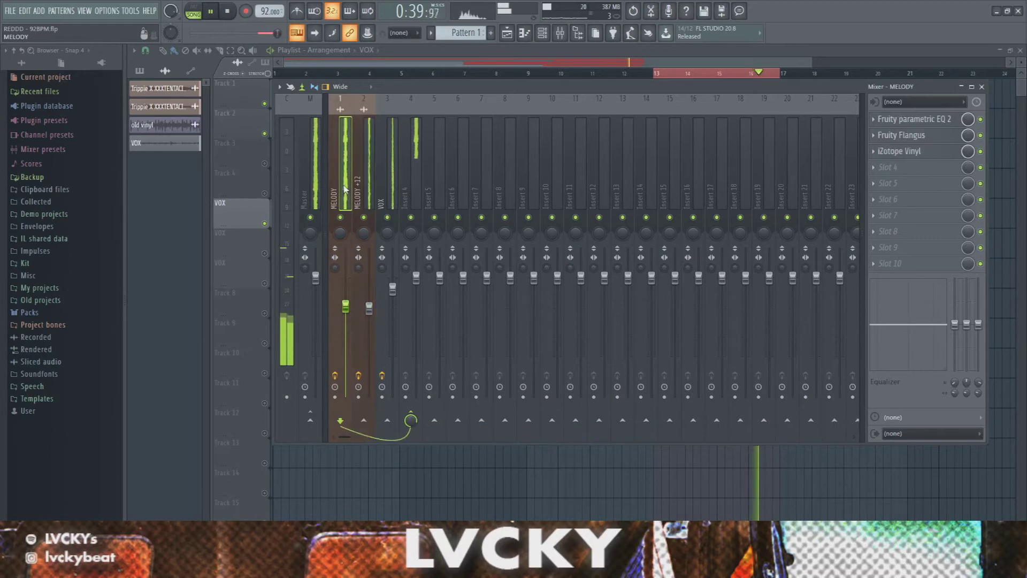
# Name the Insert 4 bus MELODY and route the VOX track only to it.
pyautogui.click(427, 168)
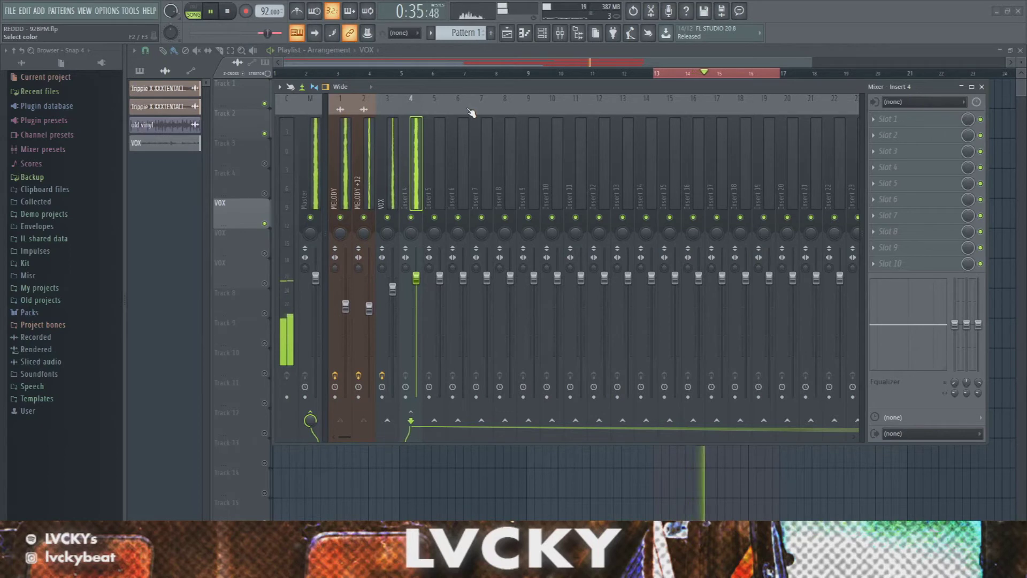
pyautogui.hotkey('ctrl', 'l')
pyautogui.click(396, 182)
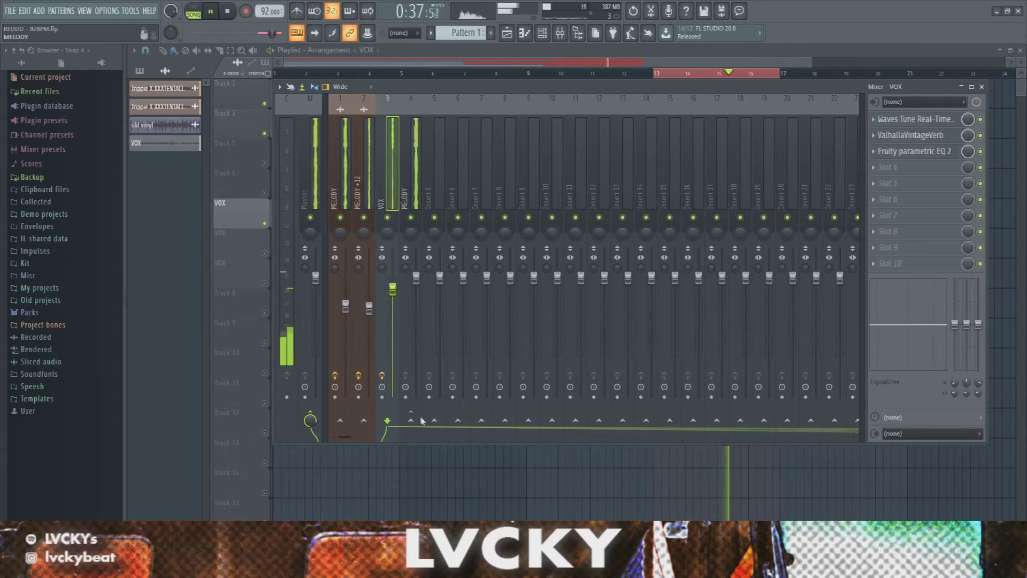
pyautogui.press('Right')
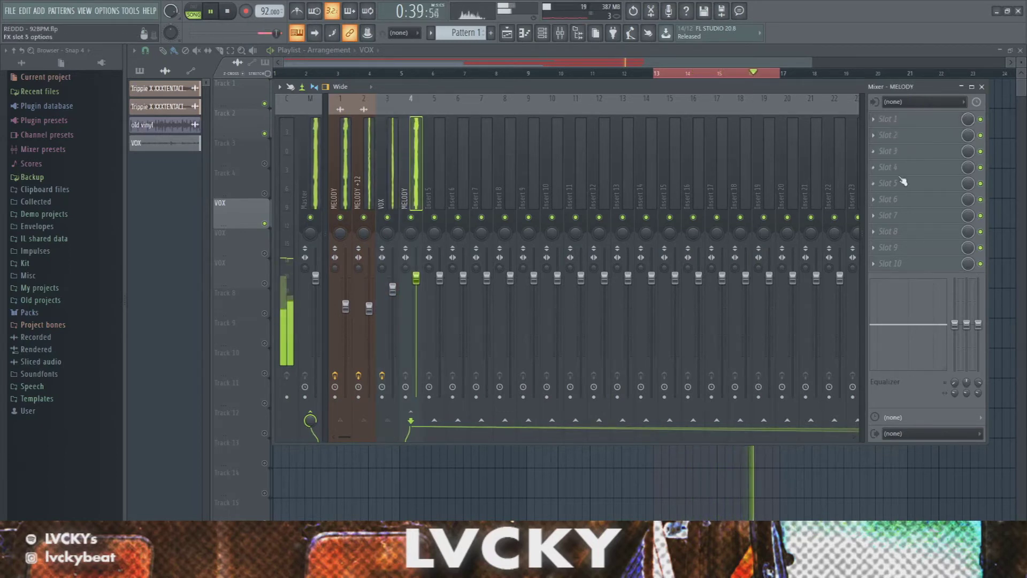
# Stop playback and load FabFilter Pro-MB in the first effect slot of the new MELODY bus.
pyautogui.press('space')
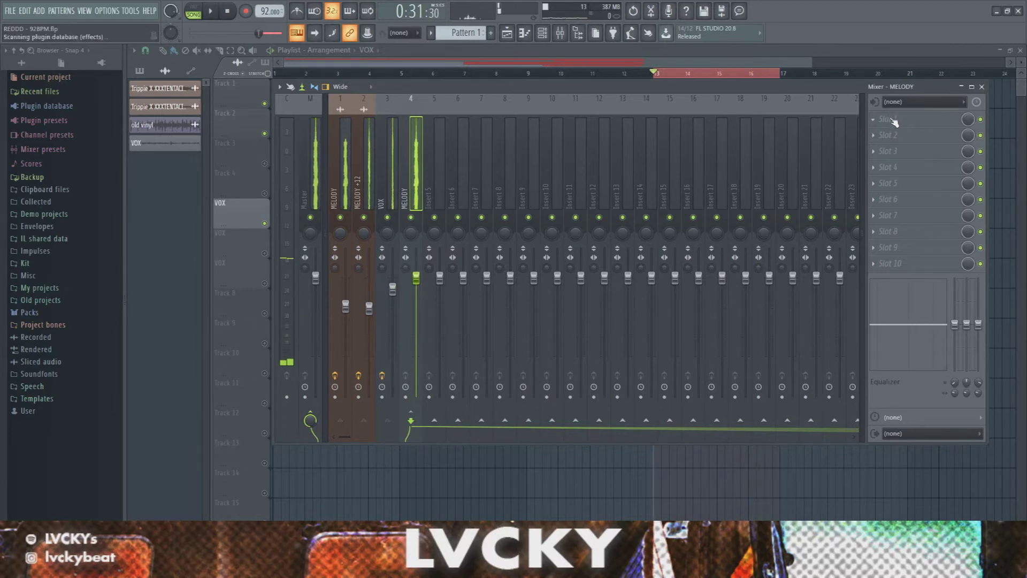
pyautogui.click(941, 119)
pyautogui.click(579, 183)
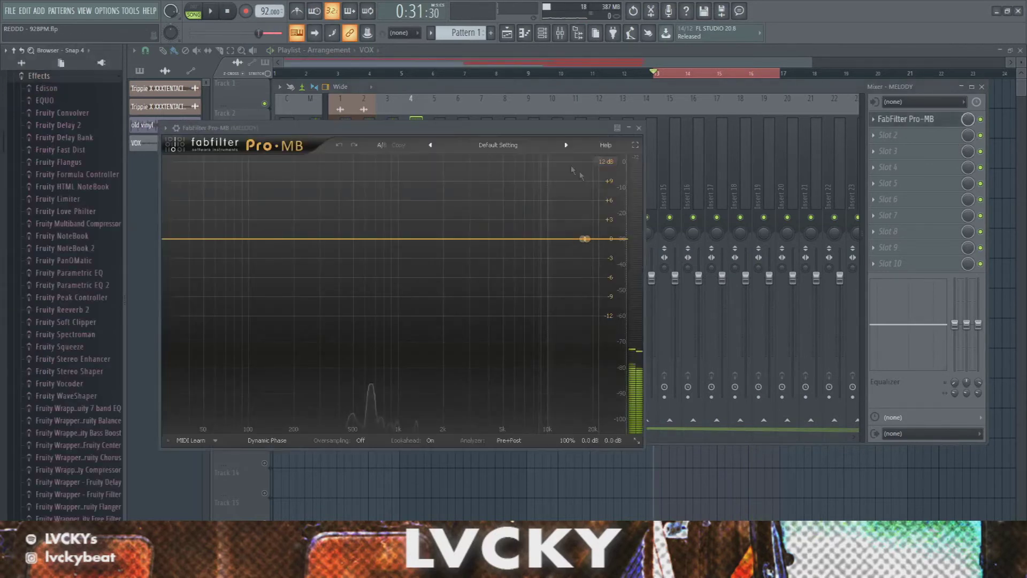
pyautogui.moveTo(386, 132); pyautogui.dragTo(467, 149)
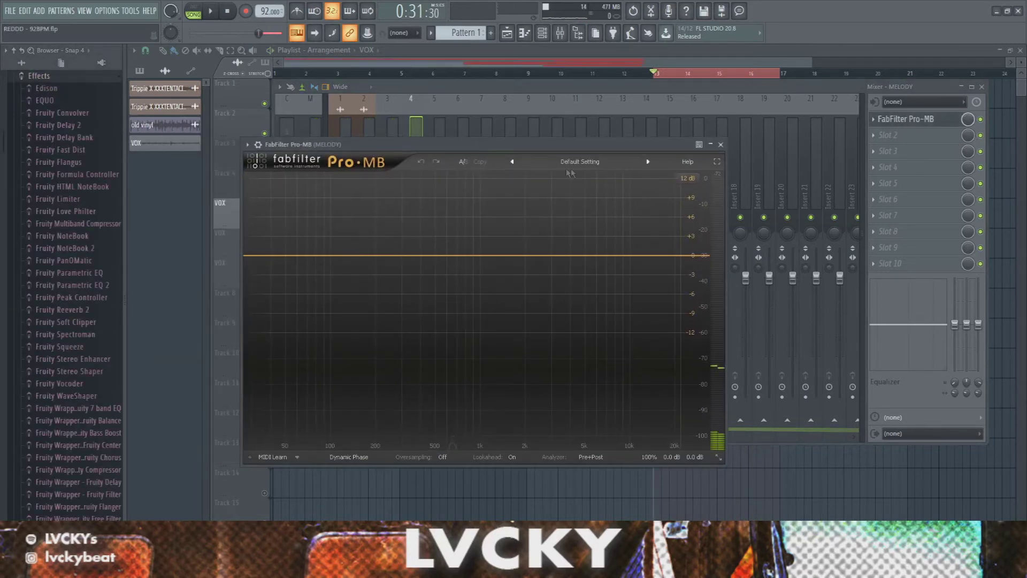
# Check the side chain input connection in the FabFilter Pro-MB processing settings, return to its interface and resume playback.
pyautogui.click(258, 145)
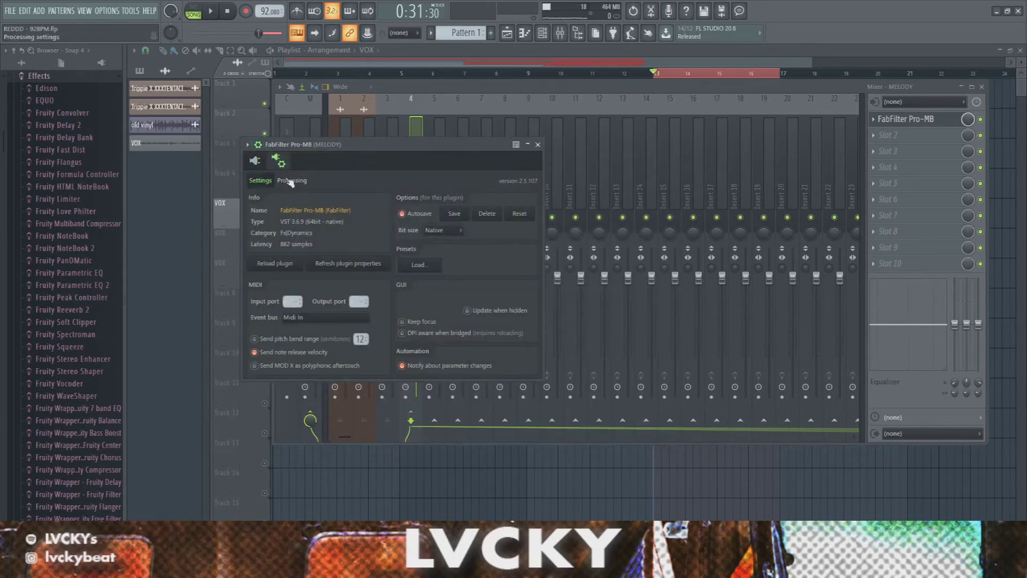
pyautogui.click(291, 182)
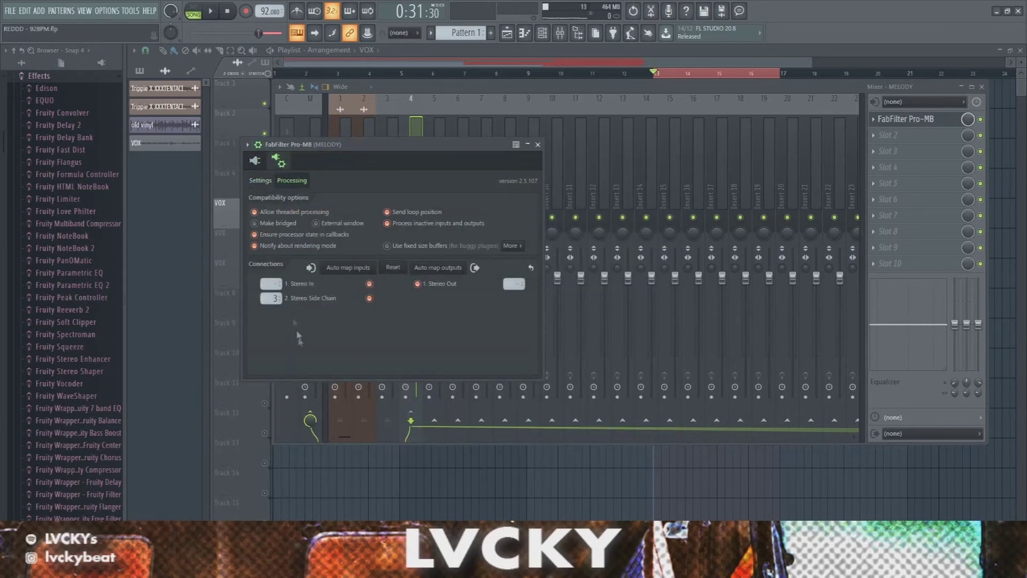
pyautogui.click(256, 163)
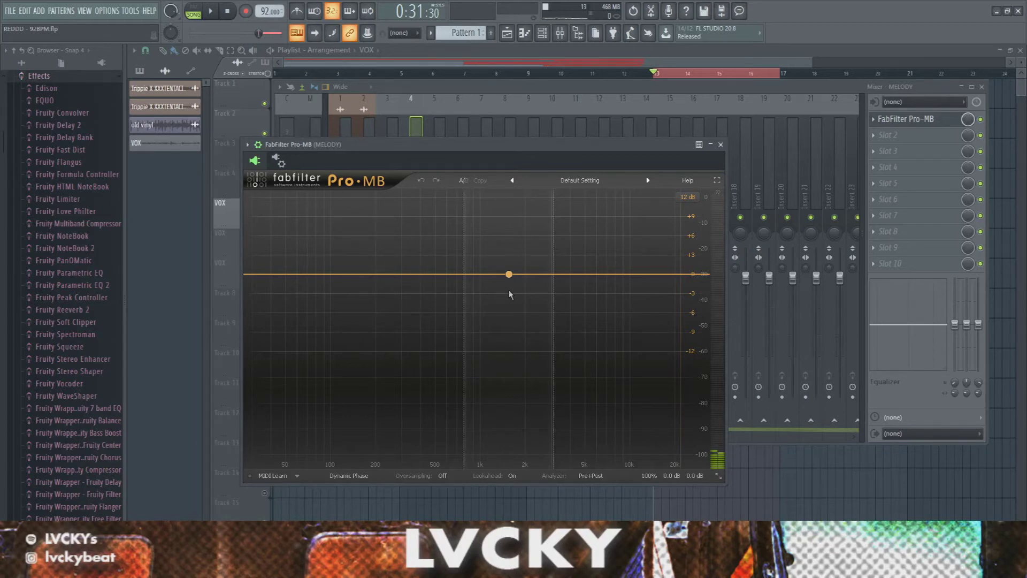
pyautogui.press('space')
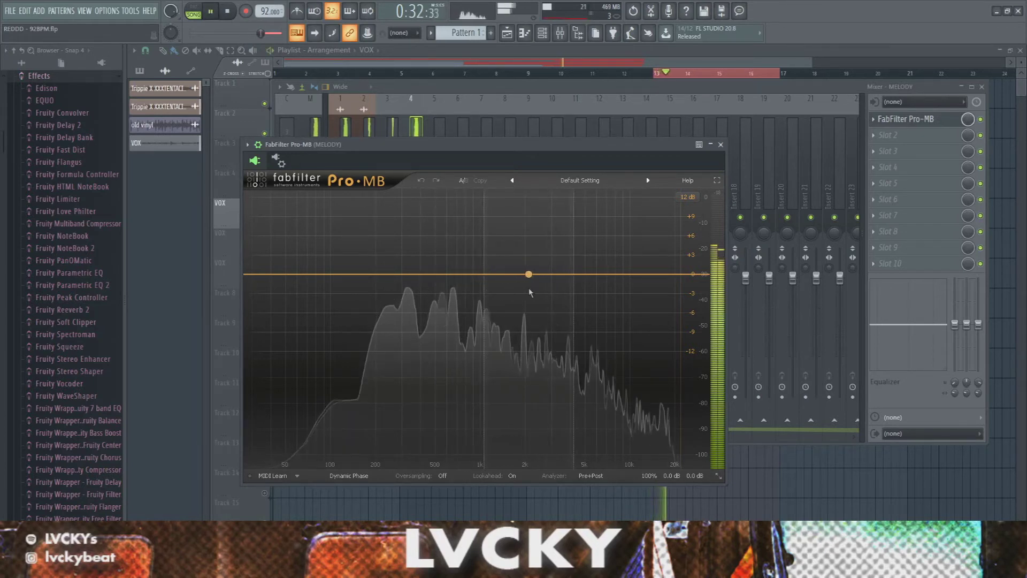
# Restart playback and create a compression band in Pro-MB covering the upper mids, with its high crossover at about 10736 Hz.
pyautogui.press('space')
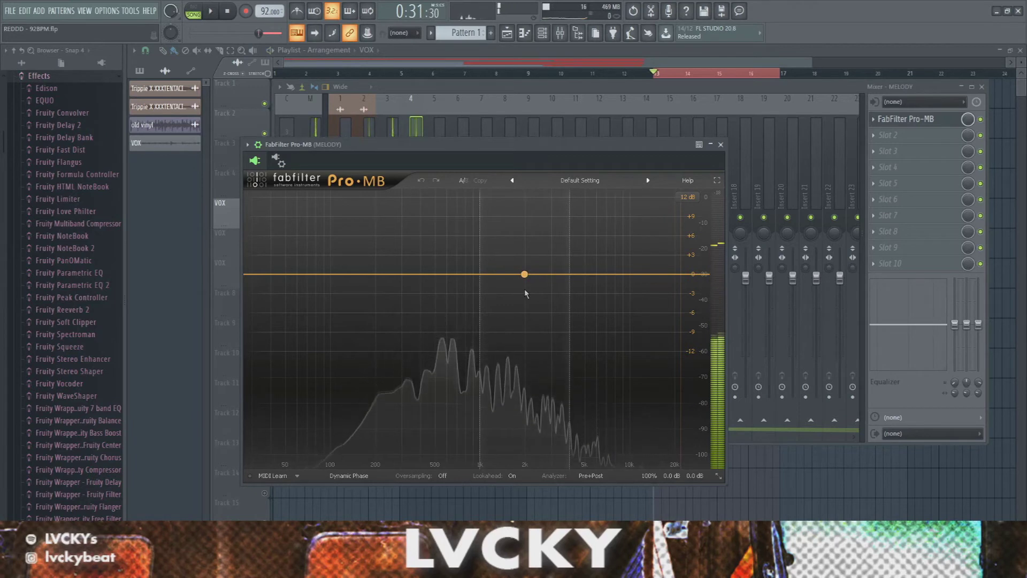
pyautogui.click(527, 291)
pyautogui.press('space')
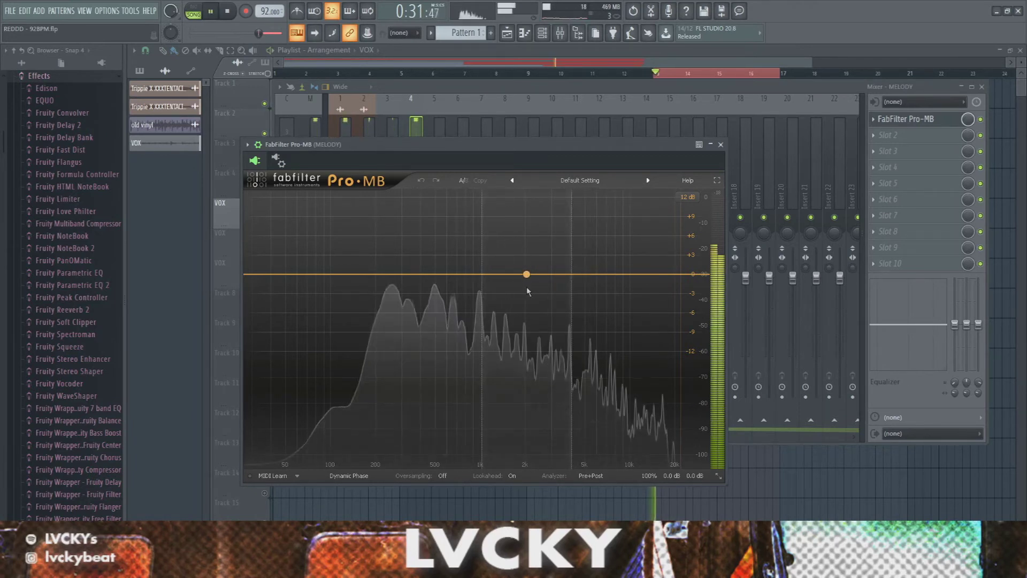
pyautogui.moveTo(526, 274); pyautogui.dragTo(632, 276)
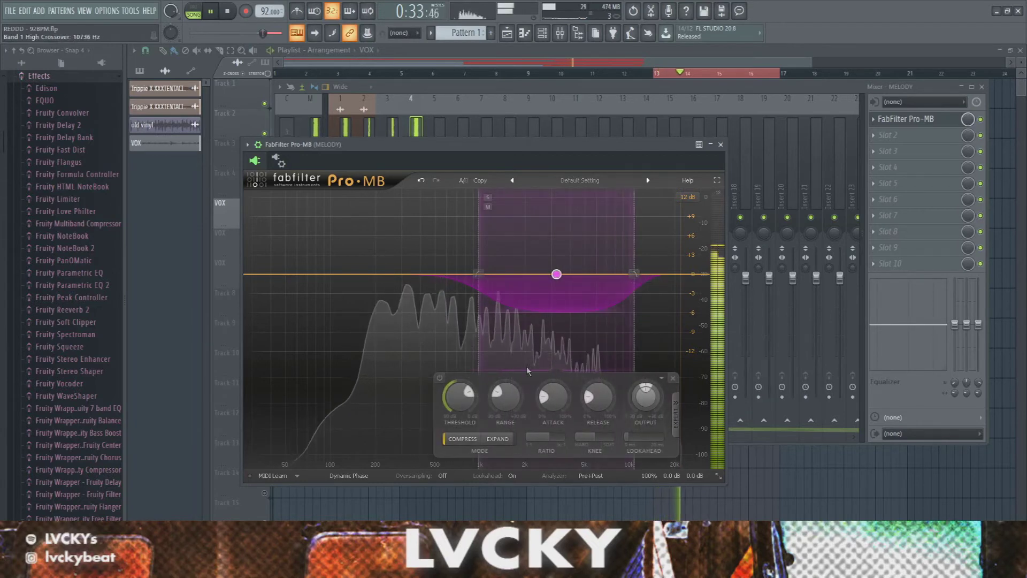
# Set the band's threshold to about -37.3 dB, deepen its range slightly and close Pro-MB.
pyautogui.moveTo(459, 397); pyautogui.dragTo(443, 446)
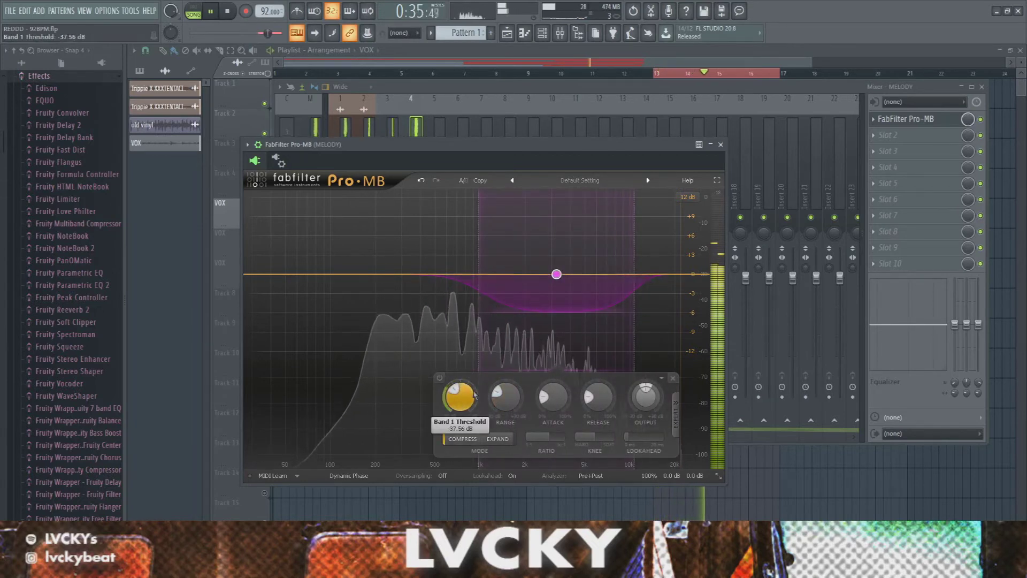
pyautogui.moveTo(455, 398); pyautogui.dragTo(449, 360)
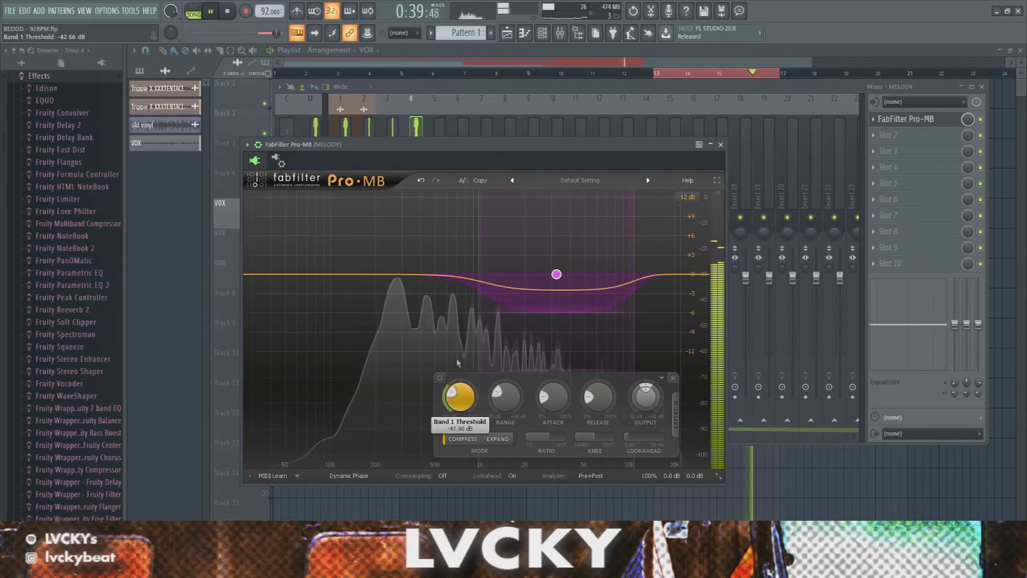
pyautogui.moveTo(504, 401); pyautogui.dragTo(497, 415)
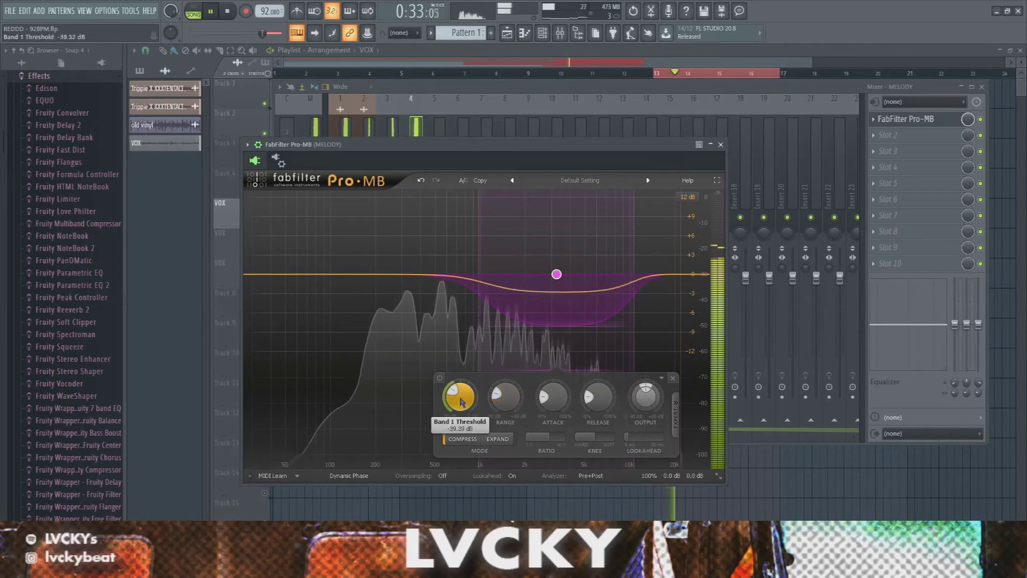
pyautogui.scroll(3, 459, 396)
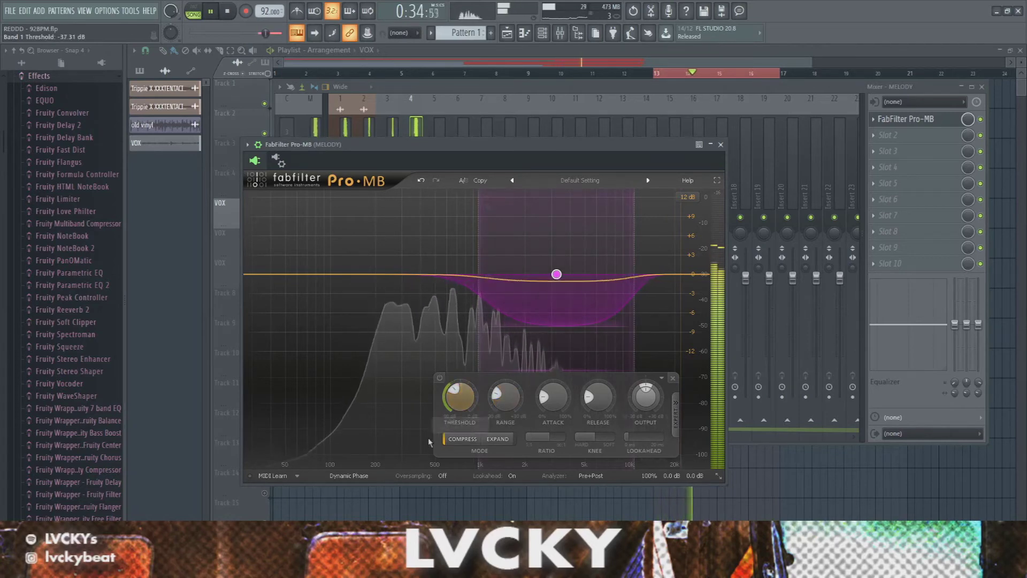
pyautogui.click(721, 145)
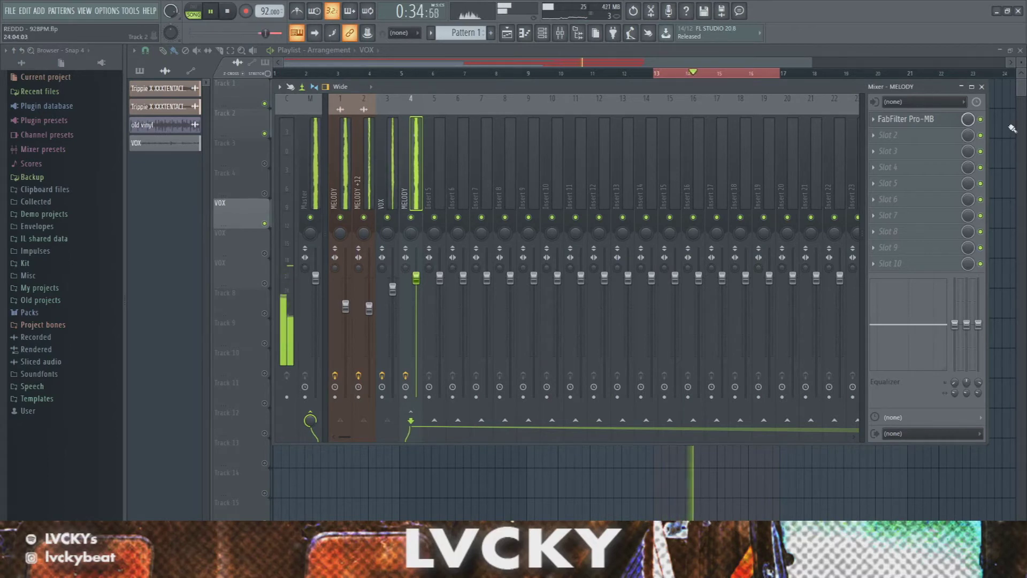
# Reopen the MELODY bus's Pro-MB, set the low crossover to about 820 Hz, readjust the threshold and deepen the range to about -11.7 dB.
pyautogui.click(904, 119)
pyautogui.moveTo(479, 282); pyautogui.dragTo(470, 277)
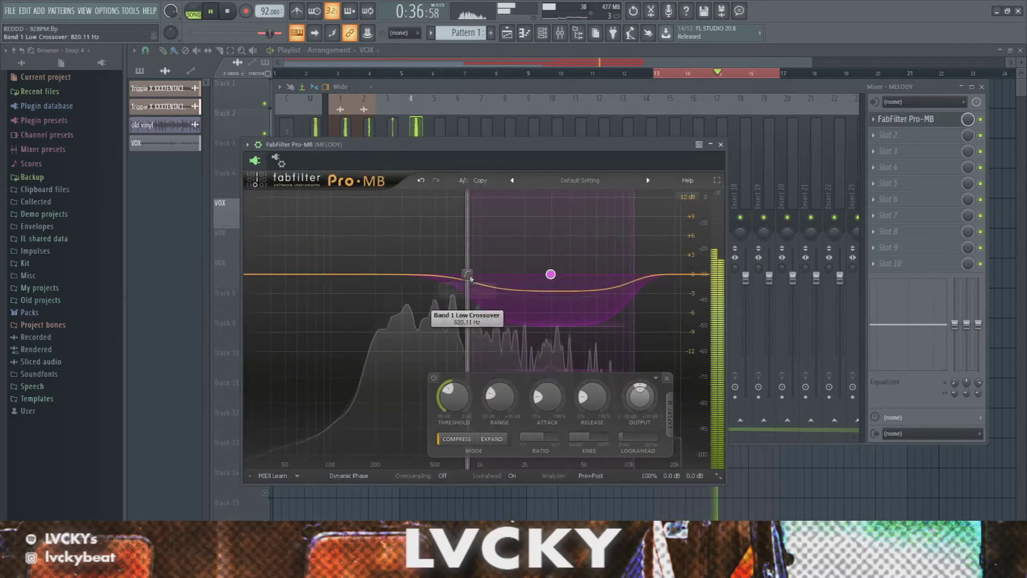
pyautogui.moveTo(452, 397); pyautogui.dragTo(451, 399)
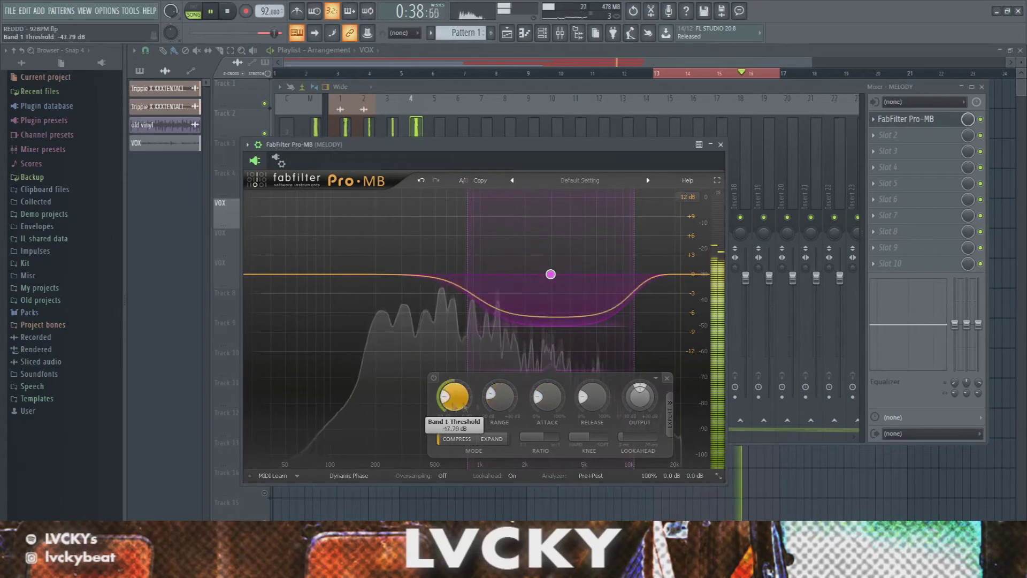
pyautogui.moveTo(493, 399); pyautogui.dragTo(492, 403)
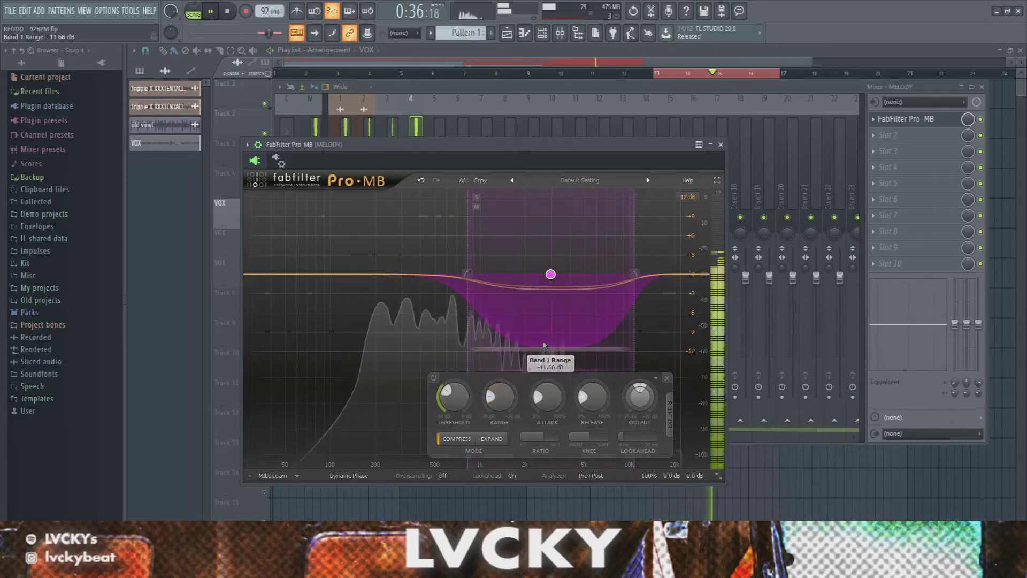
pyautogui.click(720, 145)
# Cut band 3 by about 1.5 dB at 292 Hz in the MELODY track's Fruity Parametric EQ 2.
pyautogui.click(345, 160)
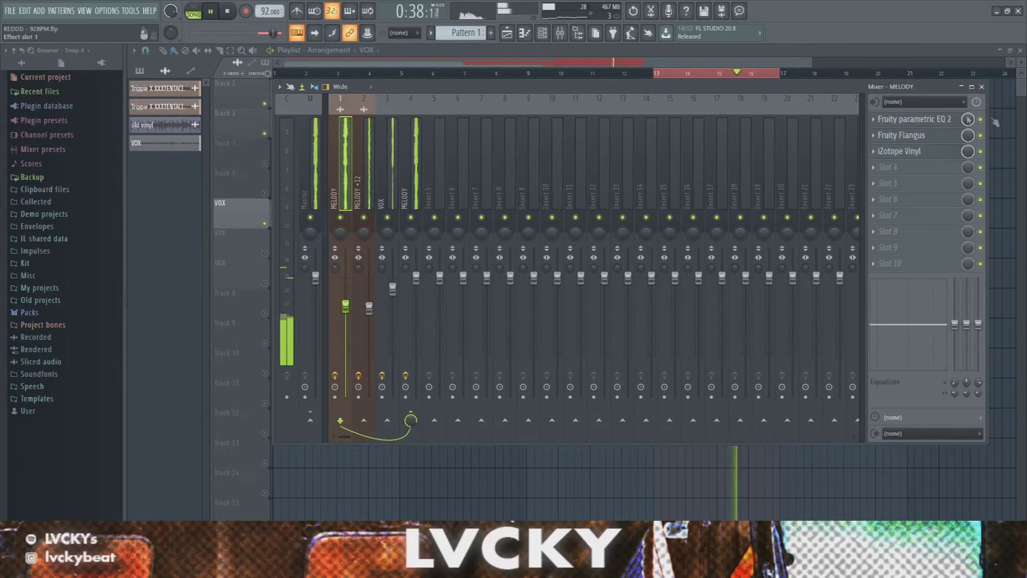
pyautogui.moveTo(334, 244); pyautogui.dragTo(326, 242)
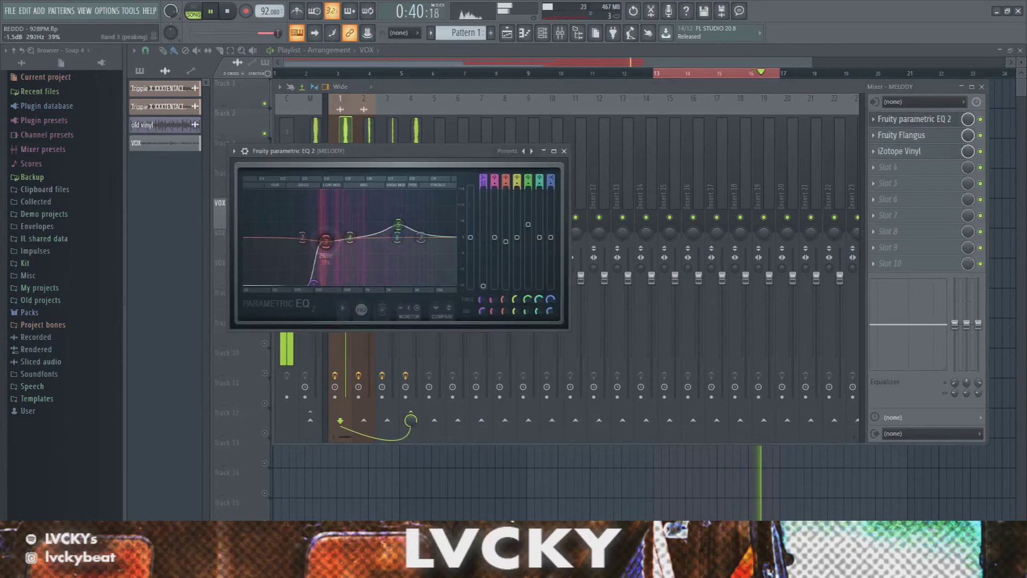
pyautogui.click(563, 151)
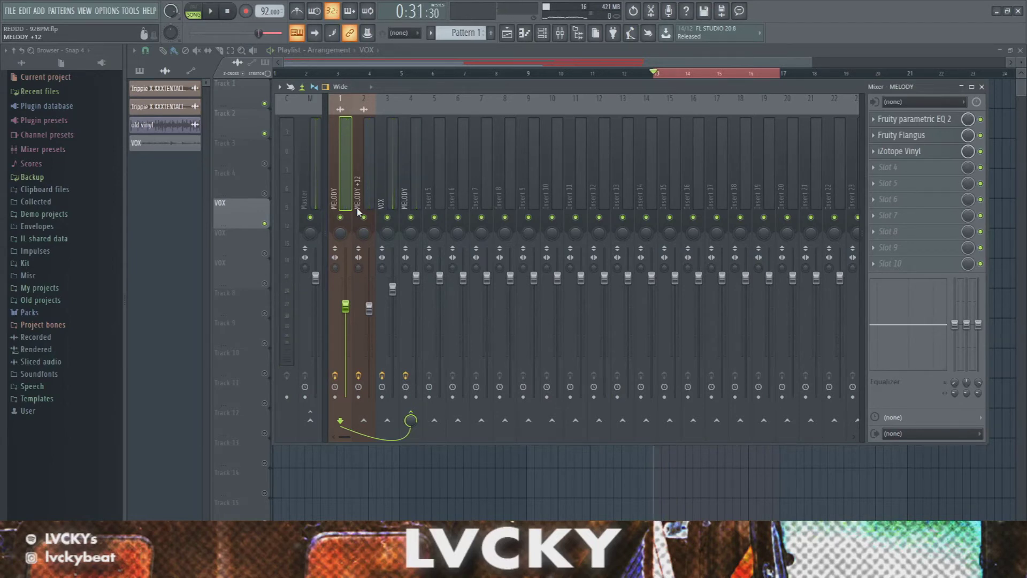
# Play the loop with the MELODY bus selected to check its Pro-MB processing, then stop playback.
pyautogui.press('space')
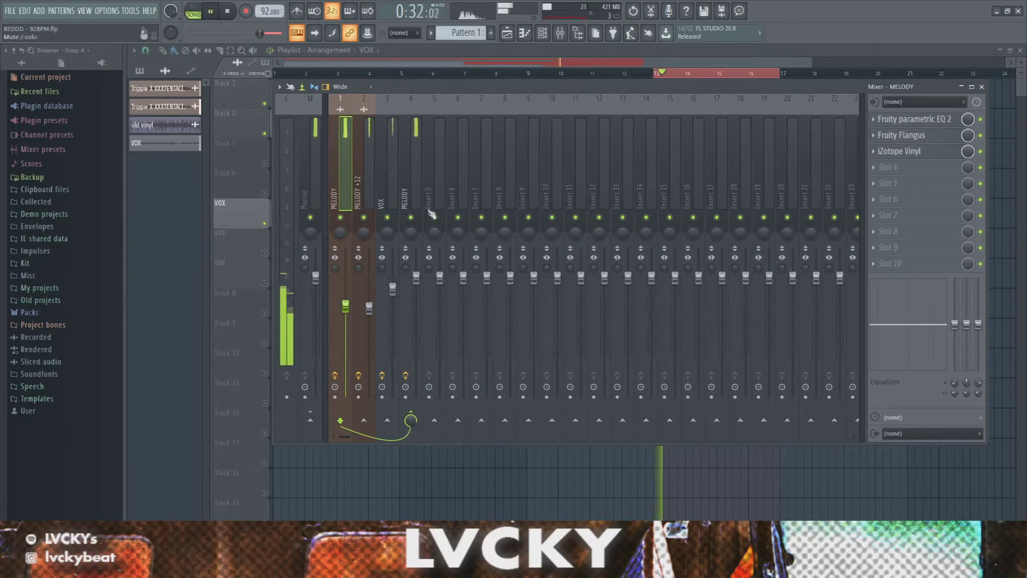
pyautogui.click(415, 187)
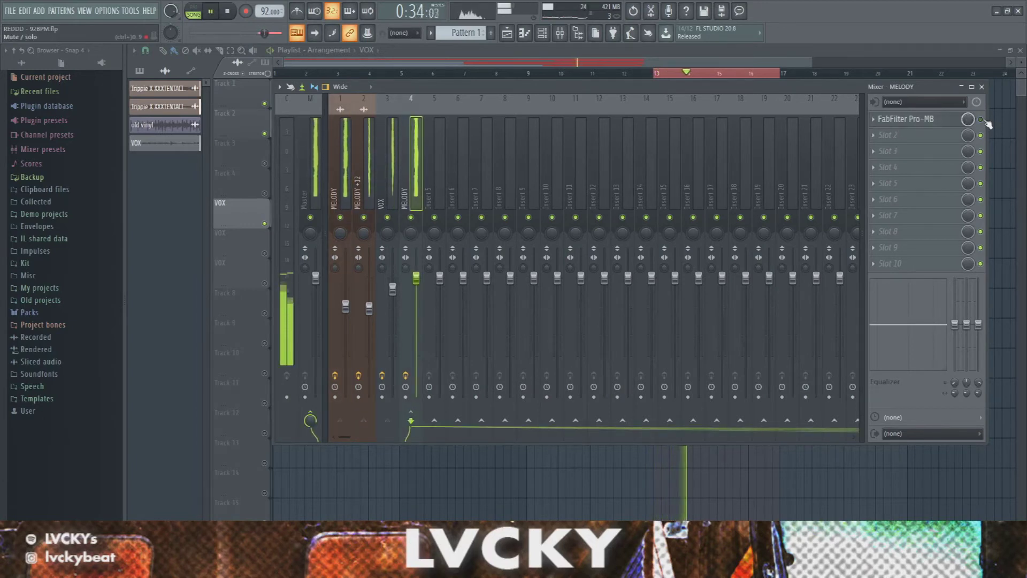
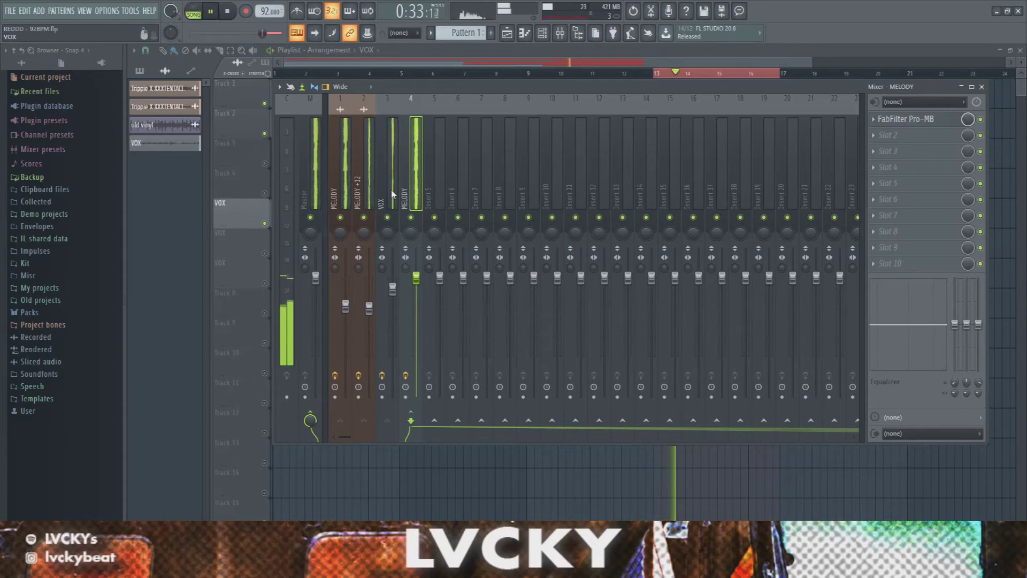
pyautogui.press('space')
# Route the 808, drum and old vinyl channels to consecutive mixer tracks starting at Insert 7 and resume playback.
pyautogui.press('F9')
pyautogui.press('F6')
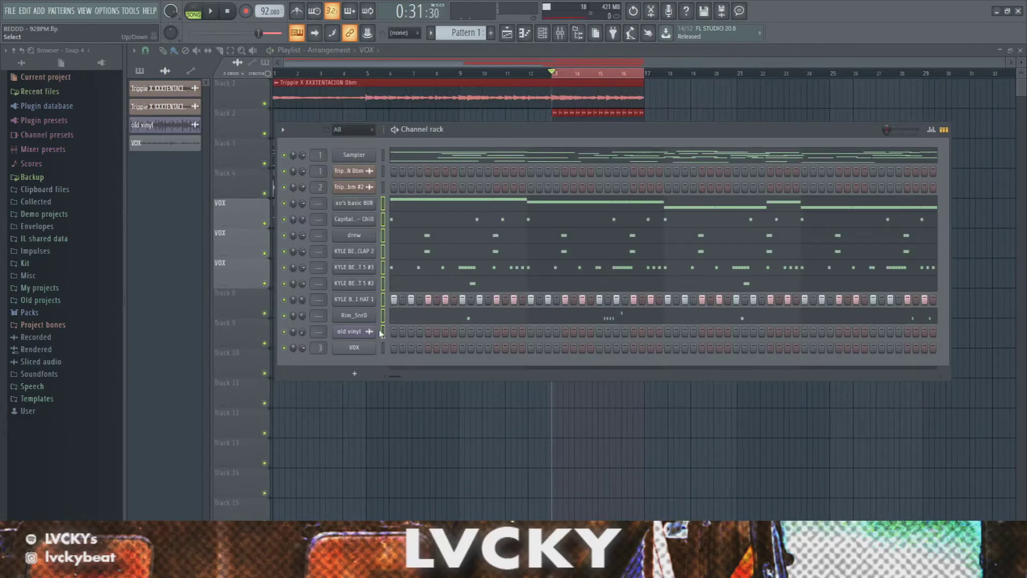
pyautogui.press('F9')
pyautogui.click(476, 161)
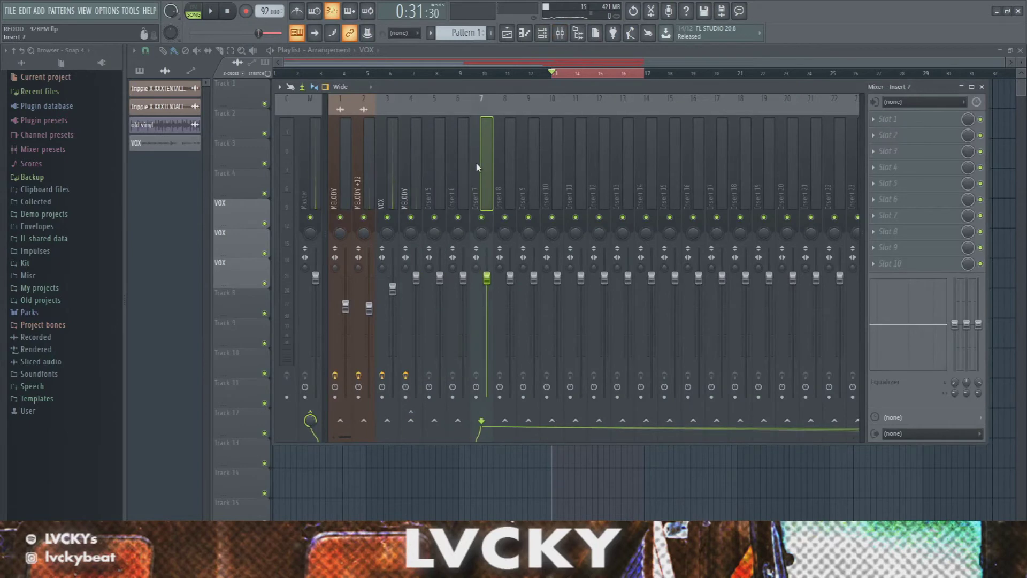
pyautogui.press('space')
pyautogui.keyDown('ctrl'); pyautogui.click(511, 161); pyautogui.keyUp('ctrl')
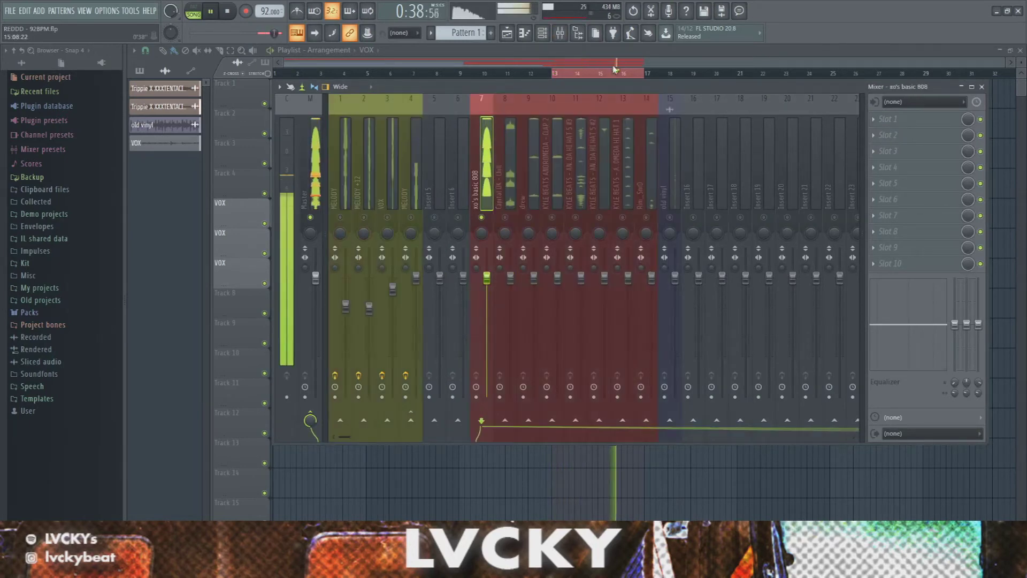
# Check the new mixer track assignments in the channel rack during playback and return to the mixer.
pyautogui.click(615, 68)
pyautogui.click(561, 32)
pyautogui.click(551, 32)
pyautogui.press('space')
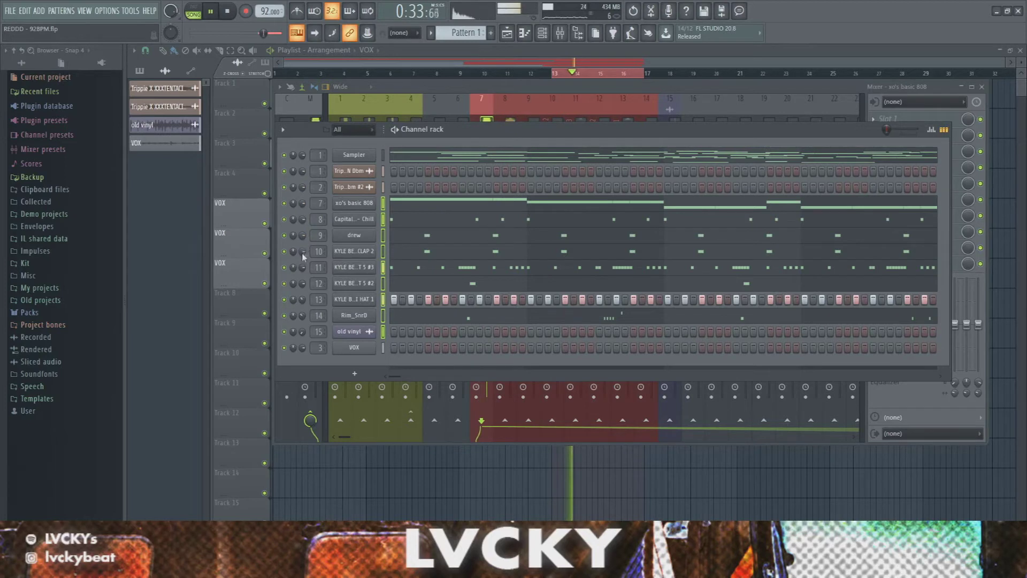
pyautogui.click(431, 121)
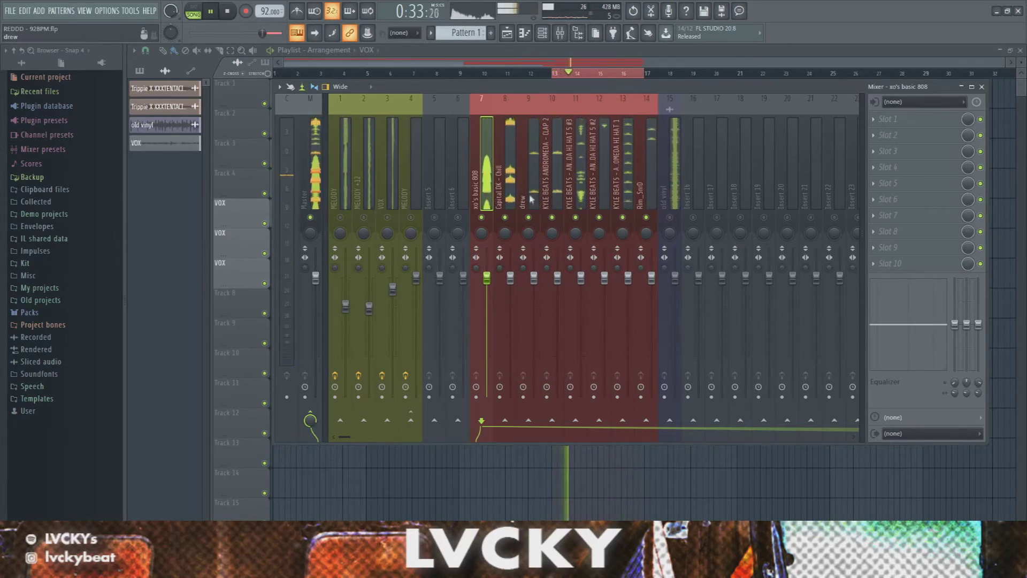
# Pull the faders of the 808 and drum tracks 7 to 14 fully down and mute the old vinyl and melody tracks.
pyautogui.click(505, 217)
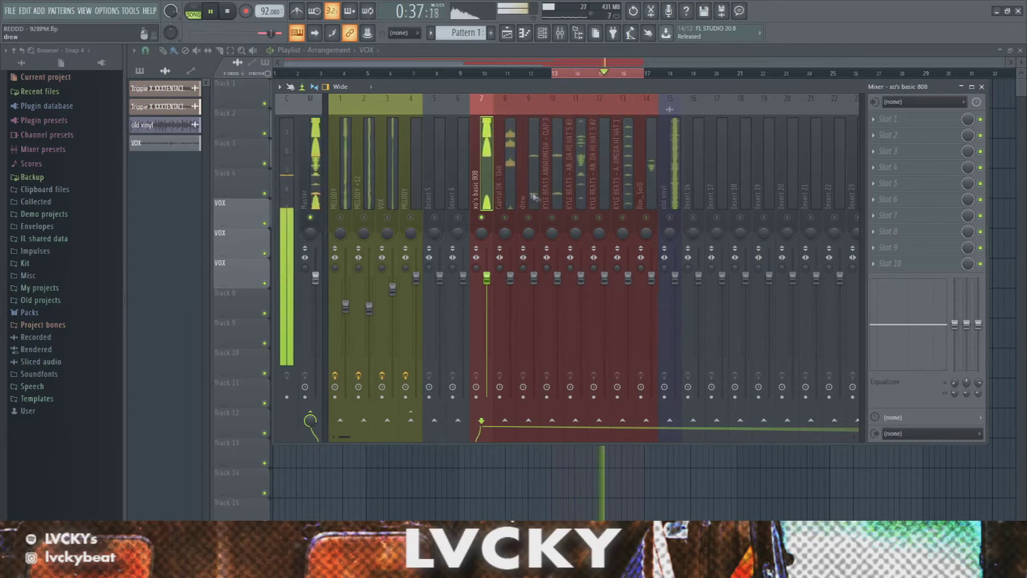
pyautogui.moveTo(498, 185); pyautogui.dragTo(632, 201)
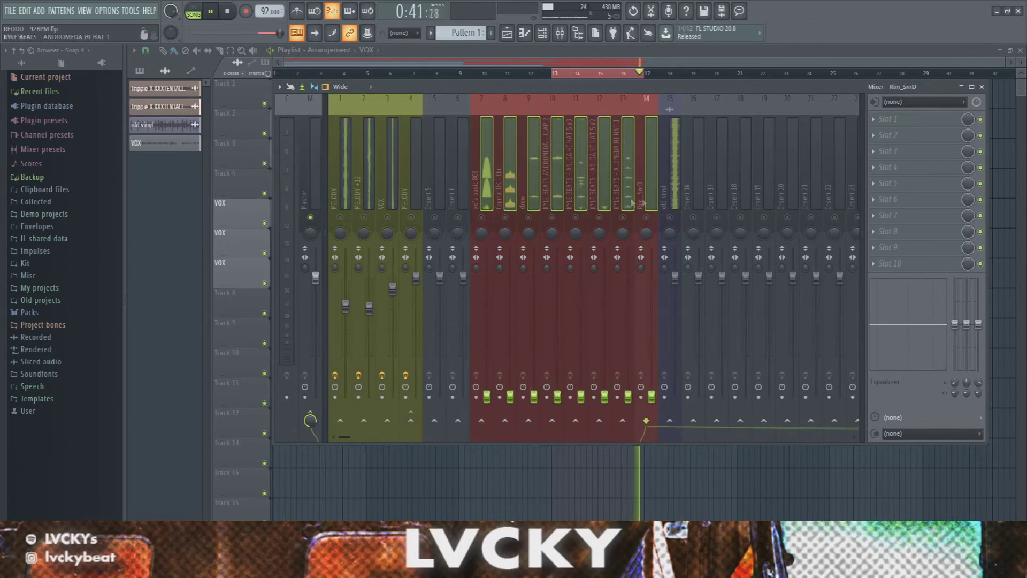
pyautogui.rightClick(670, 217)
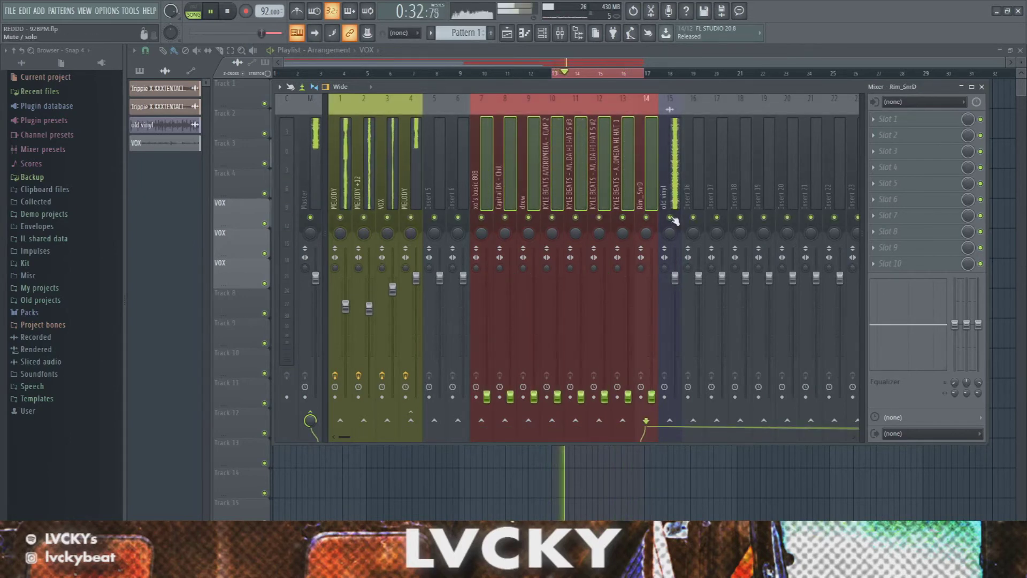
pyautogui.click(671, 217)
pyautogui.click(410, 218)
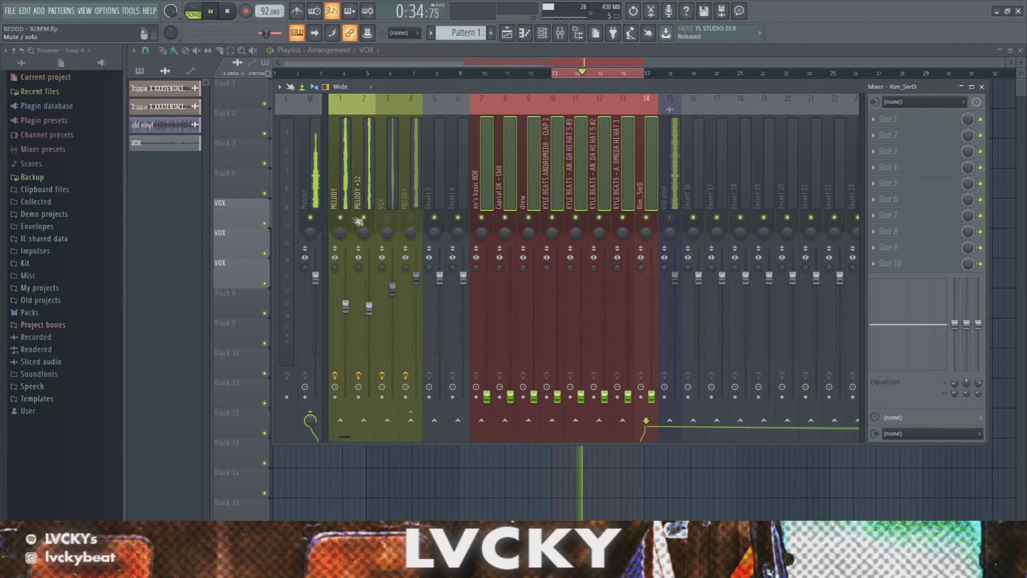
# Raise the xo's basic 808 fader partway, adjust its stereo separation and load Fruity Fast Dist in its first effect slot.
pyautogui.moveTo(487, 396); pyautogui.dragTo(487, 345)
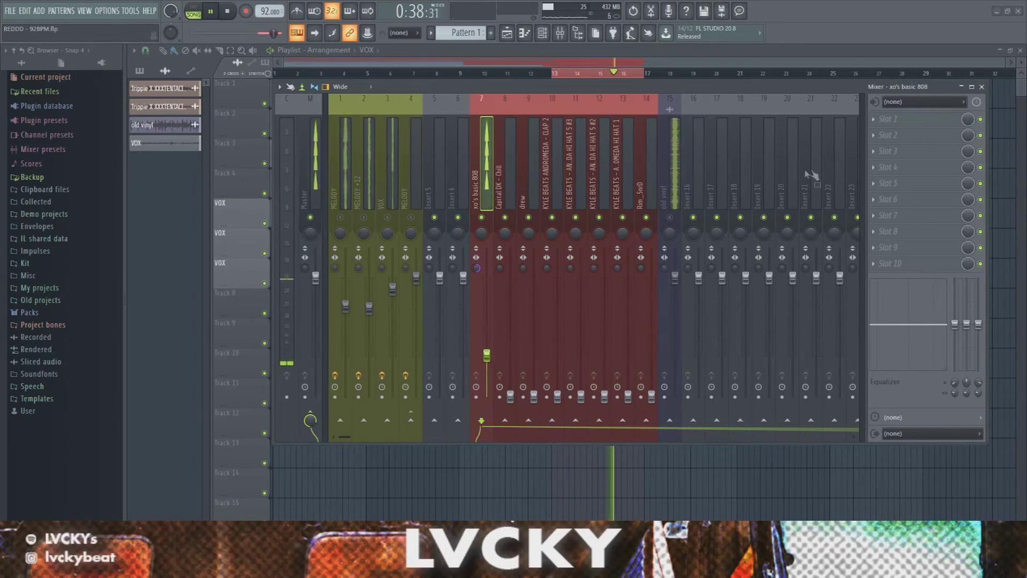
pyautogui.hotkey('ctrl', 'z')
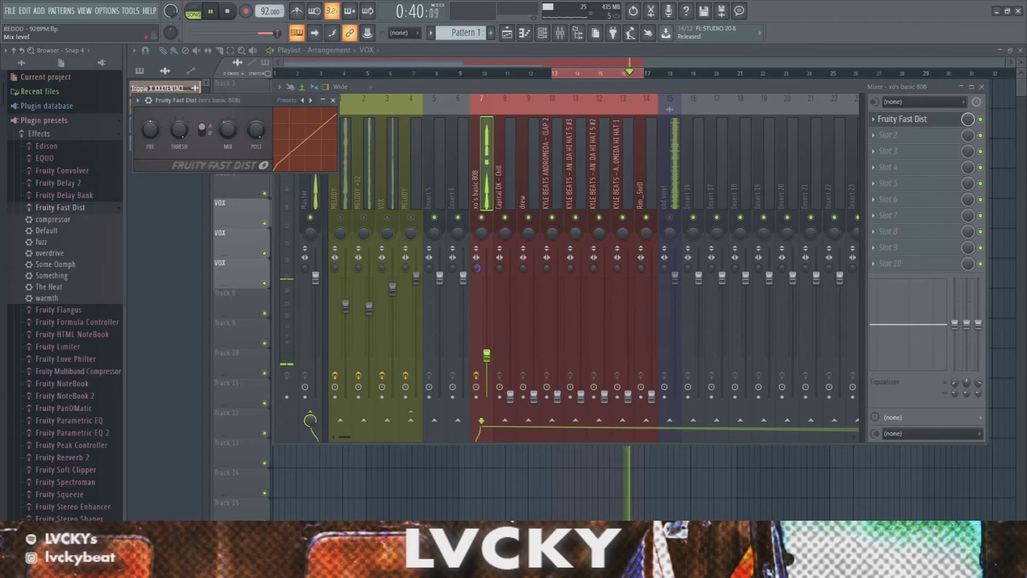
pyautogui.click(904, 119)
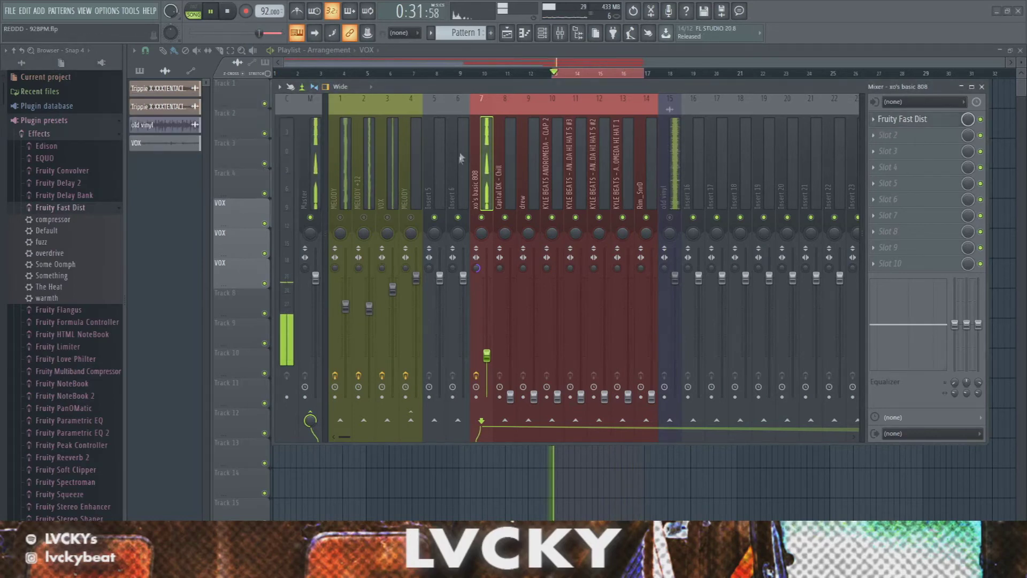
# Add Fruity Parametric EQ 2 to the second effect slot of the xo's basic 808 track.
pyautogui.hotkey('ctrl', 'z')
pyautogui.moveTo(338, 200); pyautogui.dragTo(263, 230)
pyautogui.click(482, 114)
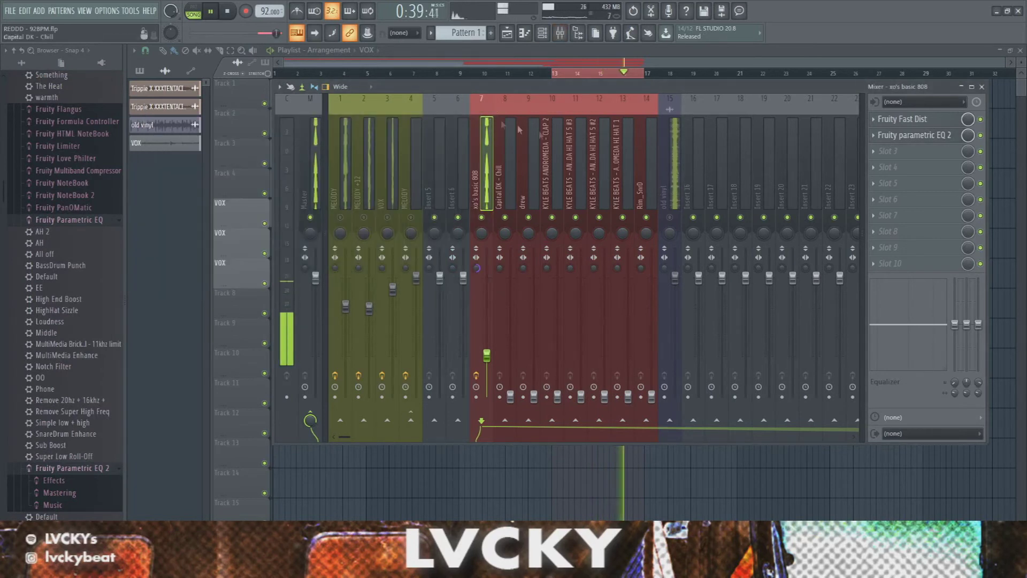
# Raise the Capital DK - Chill fader, adjust its stereo separation and rebalance its level against the xo's basic 808.
pyautogui.click(507, 190)
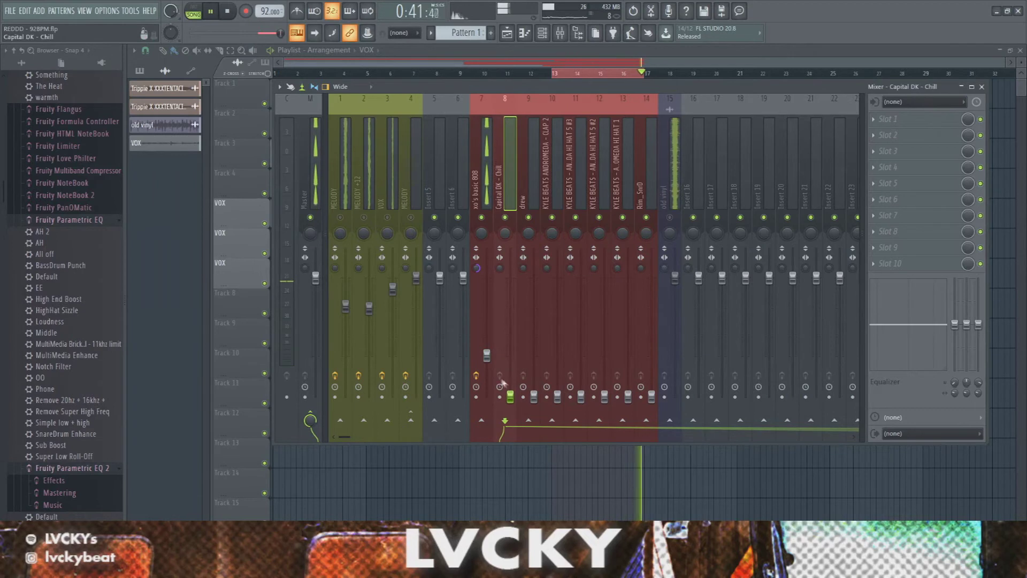
pyautogui.moveTo(509, 393); pyautogui.dragTo(511, 344)
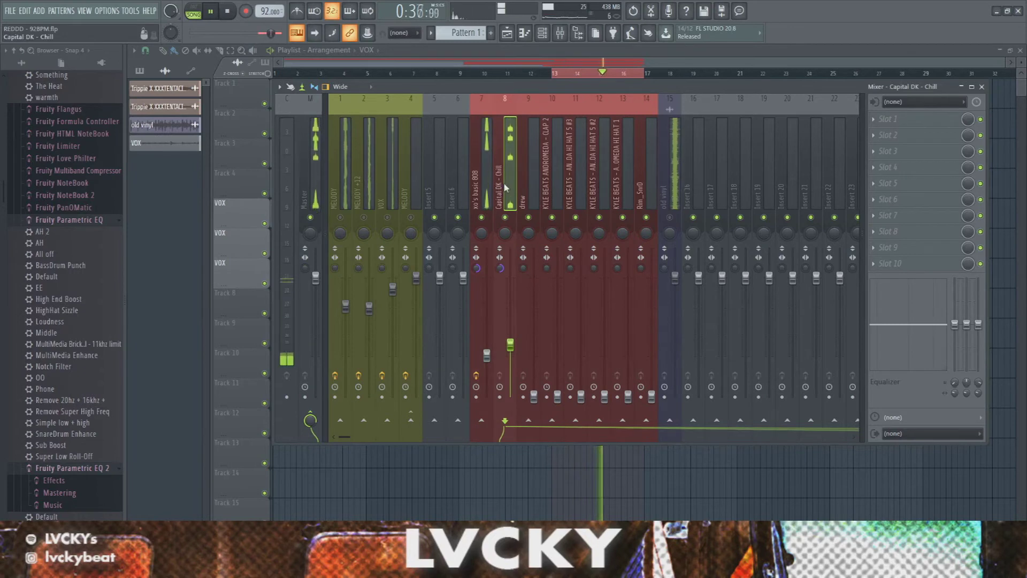
pyautogui.click(487, 354)
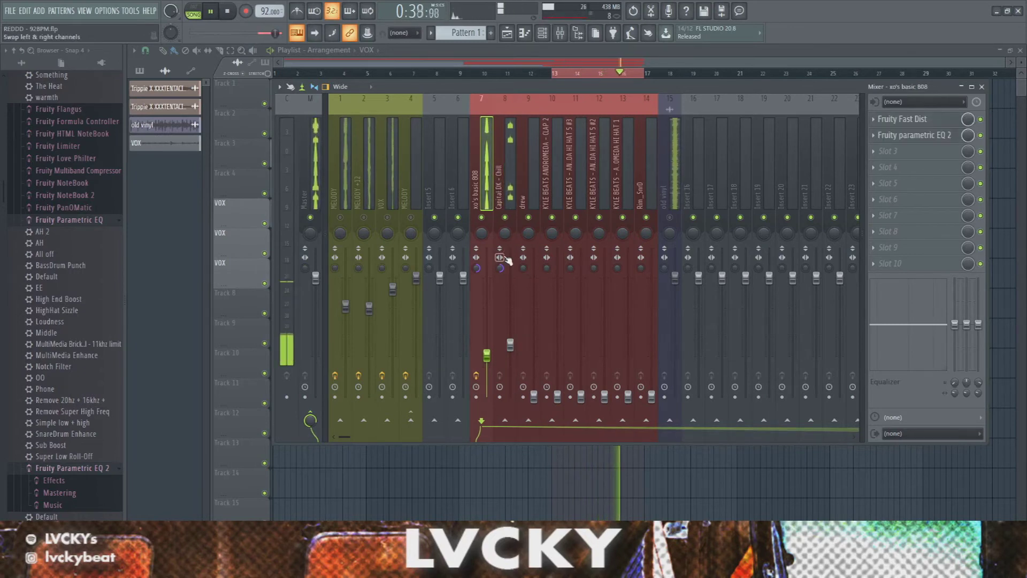
pyautogui.click(505, 184)
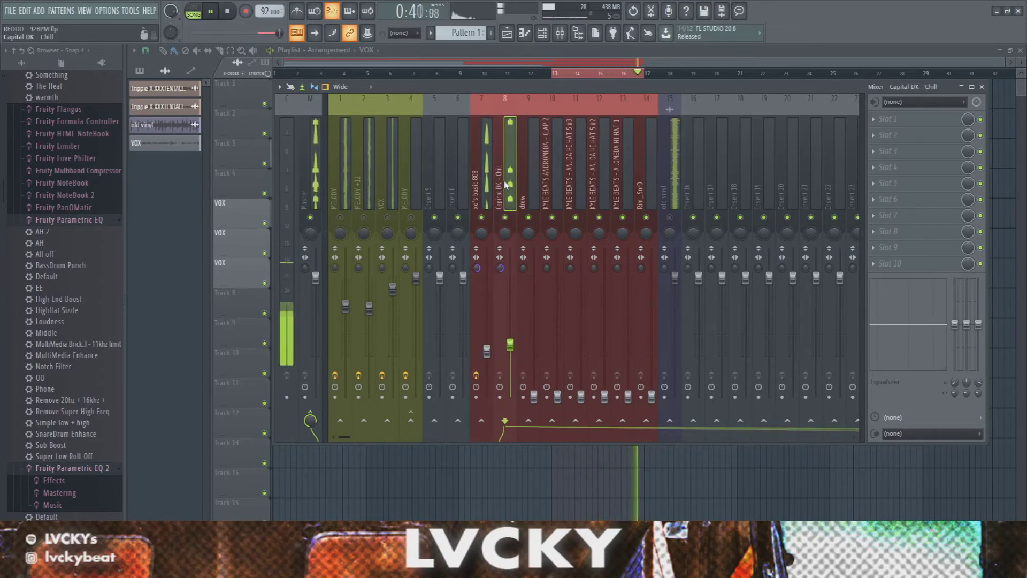
pyautogui.click(510, 347)
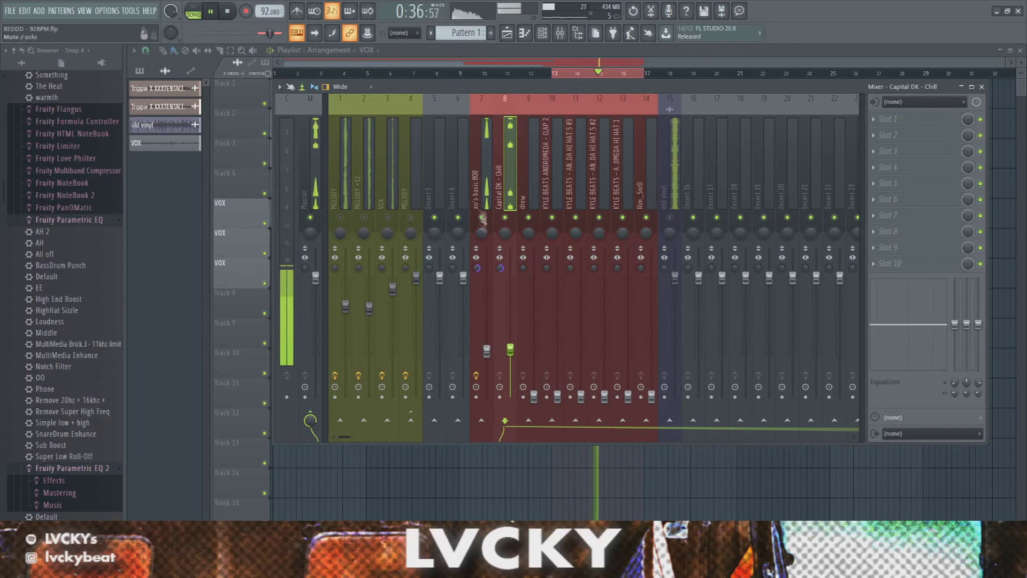
# Load Fruity Limiter in the first effect slot of the xo's basic 808 track and adjust its compressor threshold and ratio.
pyautogui.click(482, 420)
pyautogui.click(487, 161)
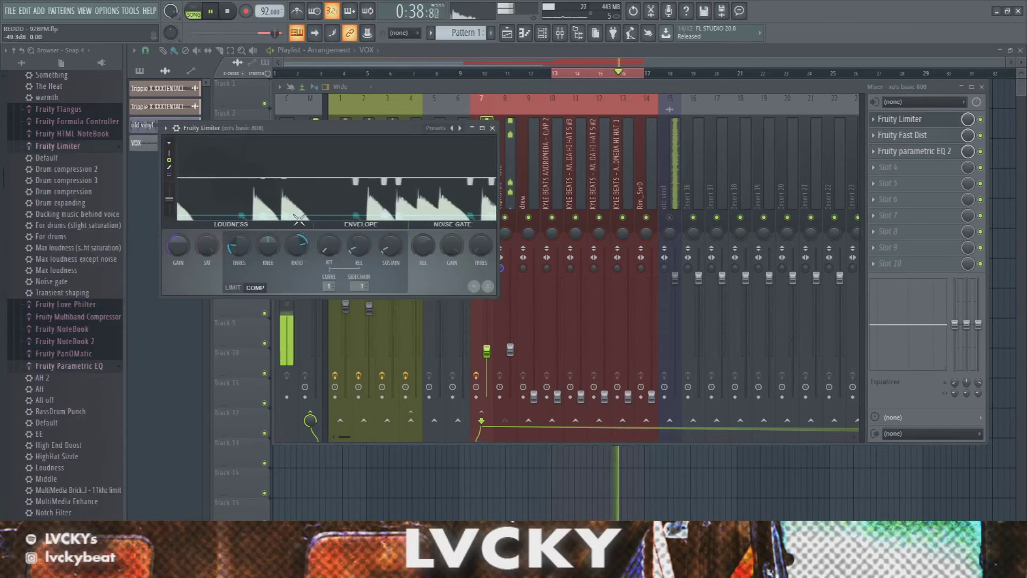
pyautogui.click(492, 128)
# Raise the Capital DK - Chill fader slightly and load Fruity Fast Dist in its second effect slot.
pyautogui.click(499, 149)
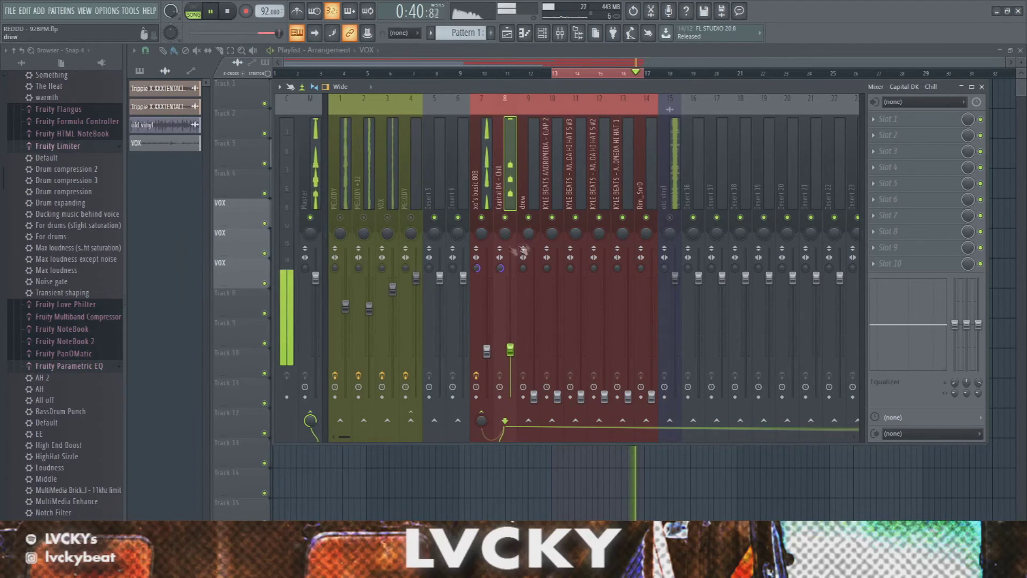
pyautogui.click(488, 230)
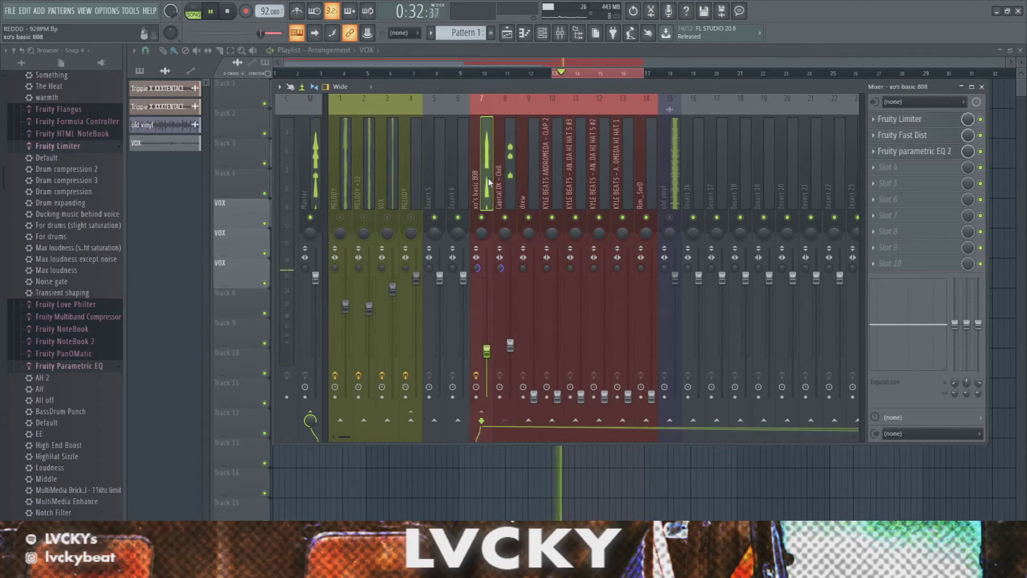
pyautogui.click(499, 229)
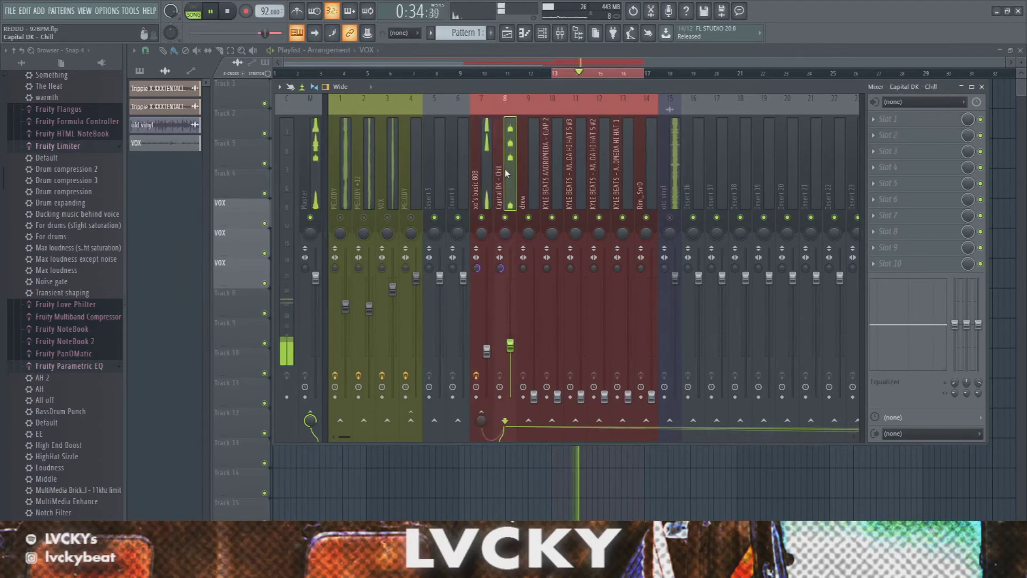
pyautogui.click(898, 136)
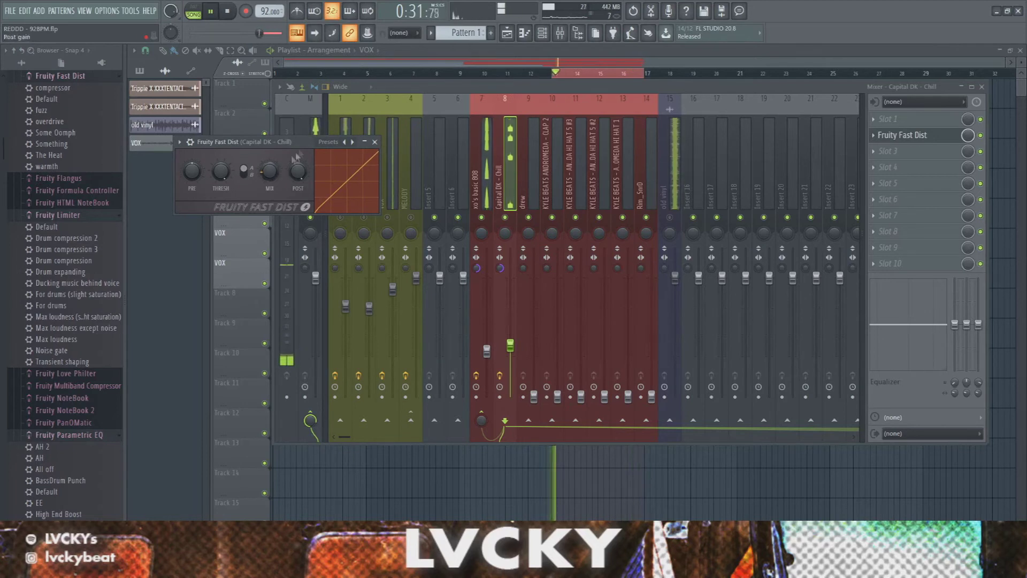
pyautogui.click(375, 142)
# Raise the drew track's fader partway, adjust its stereo separation and boost its high EQ band.
pyautogui.click(534, 210)
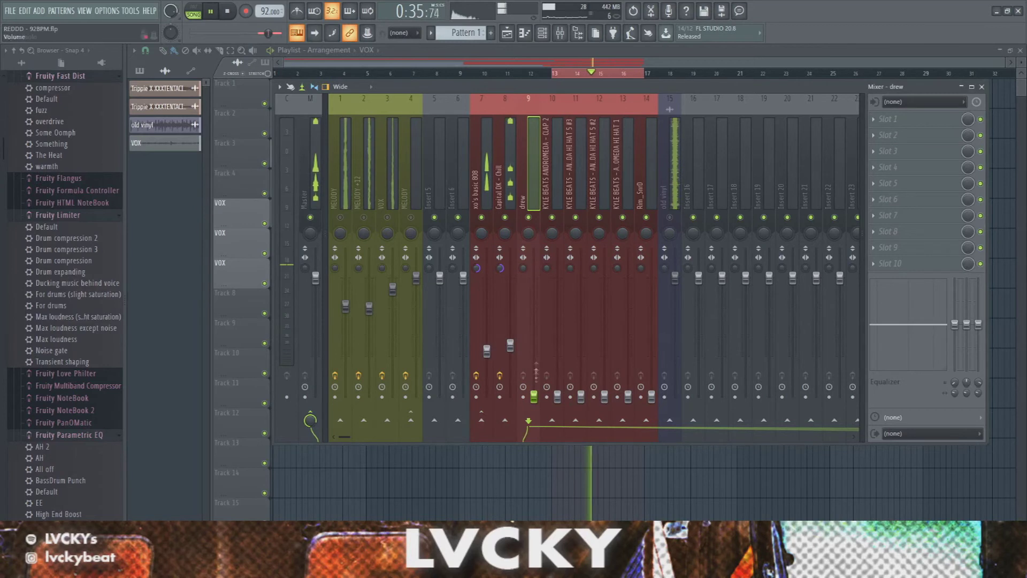
pyautogui.moveTo(534, 395)
pyautogui.mouseDown()
pyautogui.moveTo(534, 329)
pyautogui.moveTo(536, 357)
pyautogui.mouseUp()
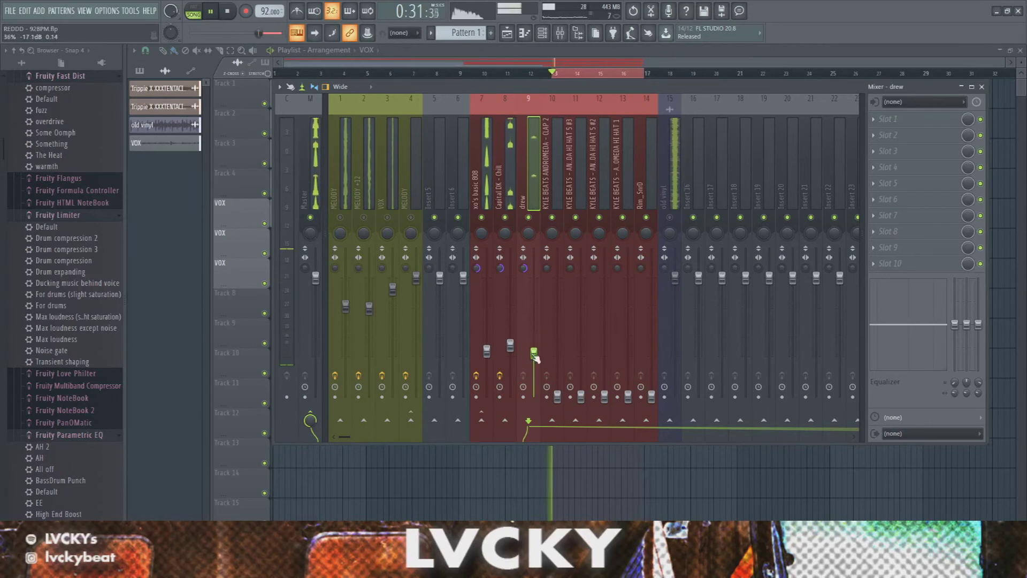
pyautogui.moveTo(933, 324); pyautogui.dragTo(934, 328)
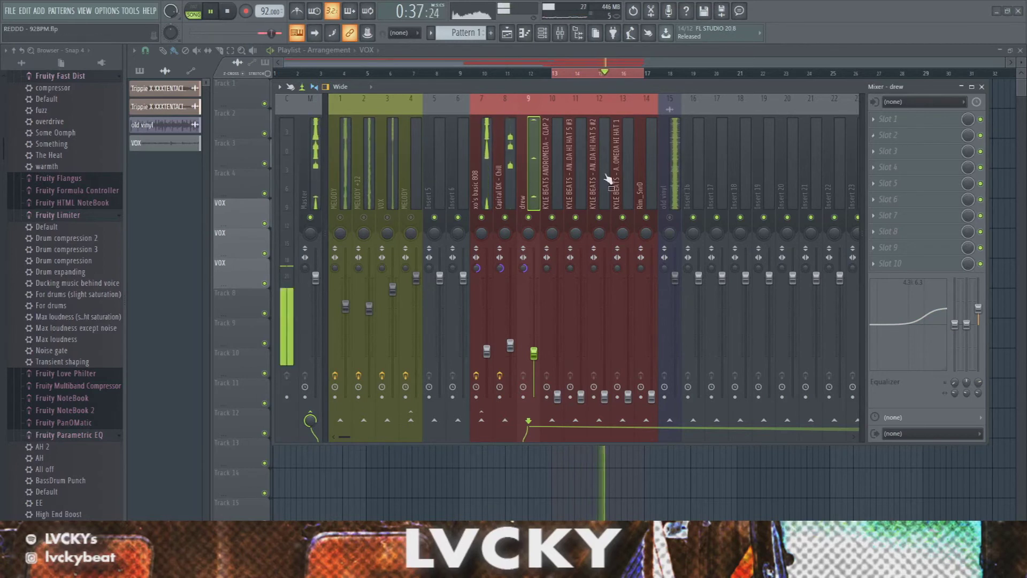
# Load Fruity Fast Dist in the drew track's second effect slot, lower its mix and raise the track fader to about 40%.
pyautogui.moveTo(863, 174); pyautogui.dragTo(898, 135)
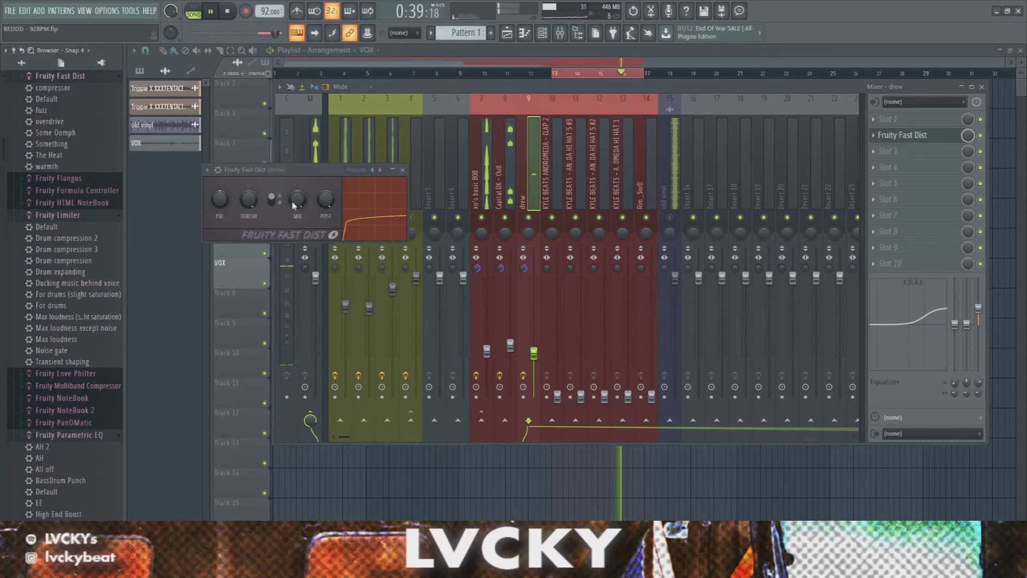
pyautogui.moveTo(302, 203); pyautogui.dragTo(303, 235)
pyautogui.click(402, 170)
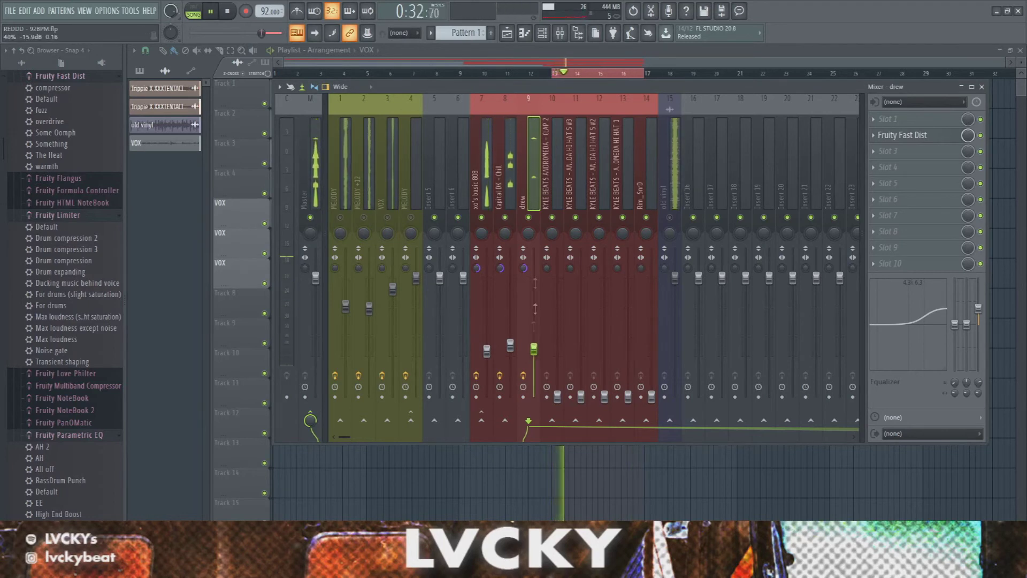
# Raise the Andromeda Clap 2 fader partway, adjust its stereo separation and boost its high EQ band.
pyautogui.click(554, 261)
pyautogui.moveTo(557, 397); pyautogui.dragTo(557, 348)
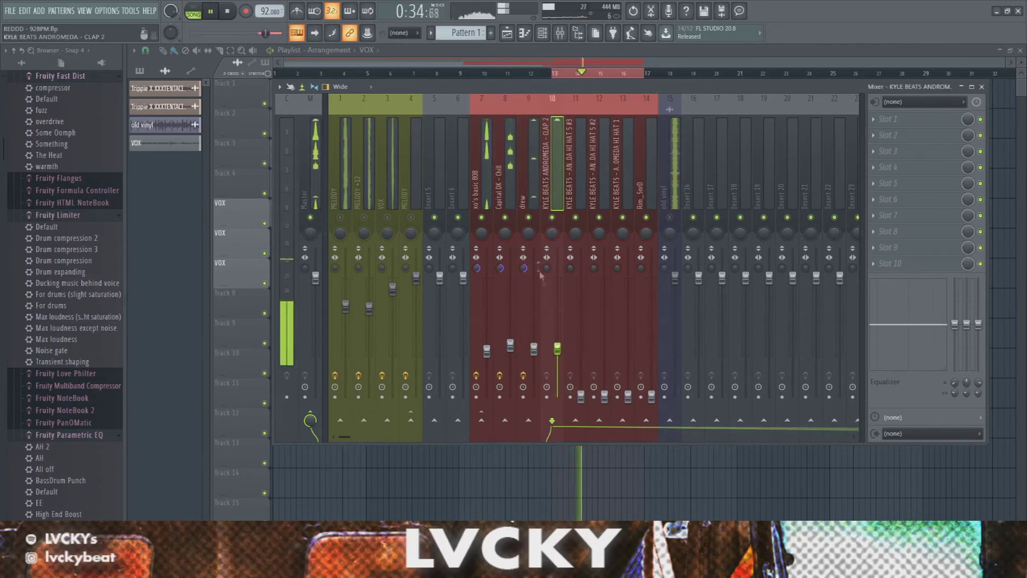
pyautogui.moveTo(557, 343); pyautogui.dragTo(557, 347)
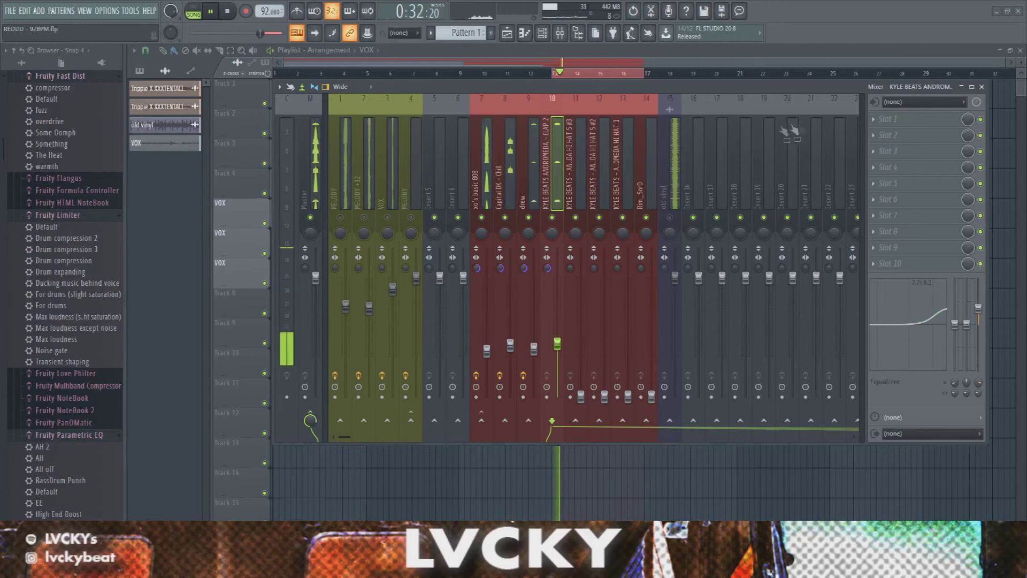
# Load Fruity Fast Dist in the second effect slot of Andromeda Clap 2, lower its mix and rebalance the track's fader.
pyautogui.moveTo(59, 75); pyautogui.dragTo(904, 135)
pyautogui.moveTo(325, 227); pyautogui.dragTo(325, 252)
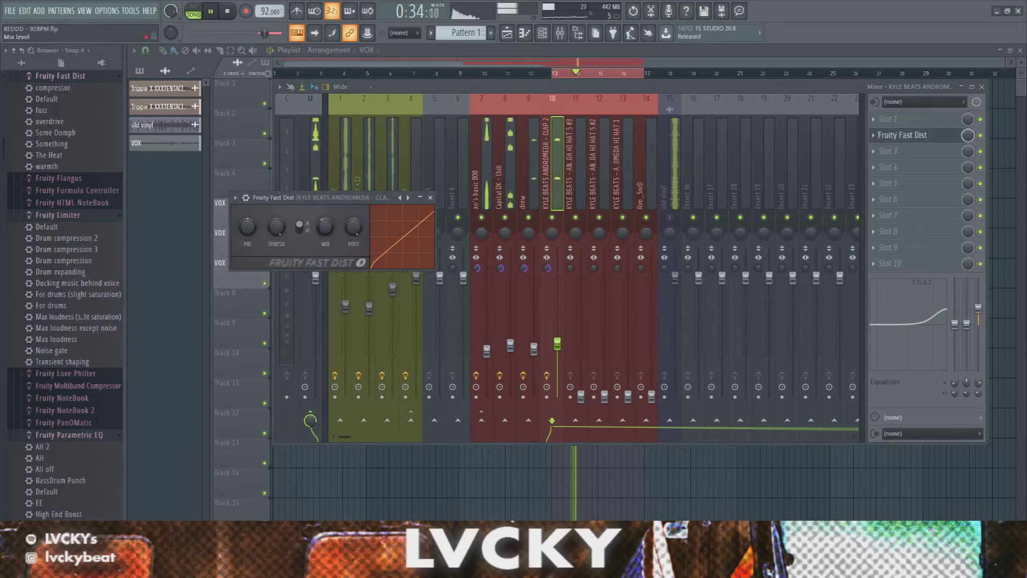
pyautogui.click(430, 197)
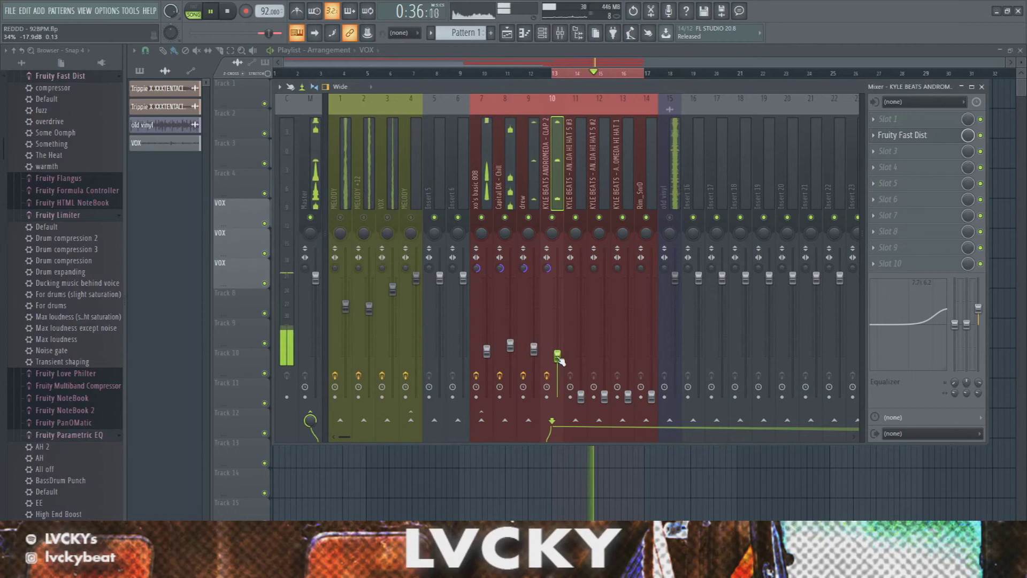
# Raise the Andromeda Hi Hat 5 #3 fader, adjust its stereo separation and load Fruity WaveShaper in its second effect slot.
pyautogui.click(571, 200)
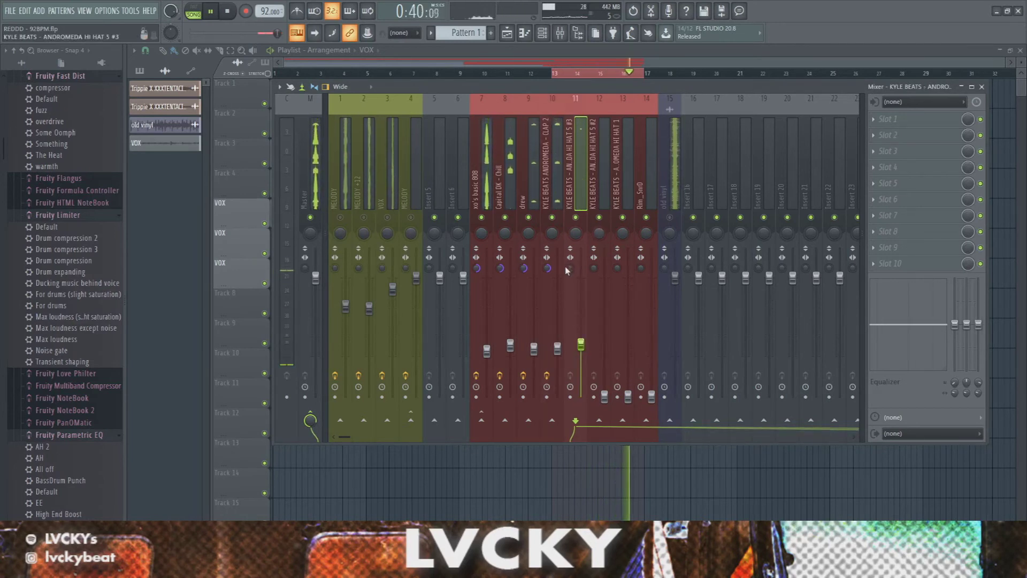
pyautogui.moveTo(581, 344); pyautogui.dragTo(583, 350)
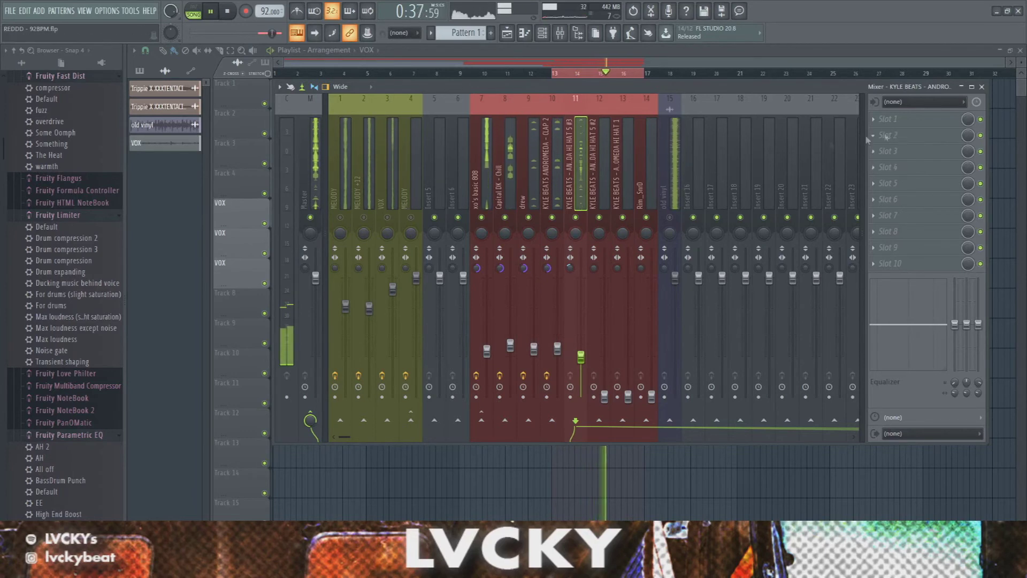
pyautogui.moveTo(124, 271); pyautogui.dragTo(328, 273)
pyautogui.moveTo(224, 212); pyautogui.dragTo(220, 170)
pyautogui.click(288, 114)
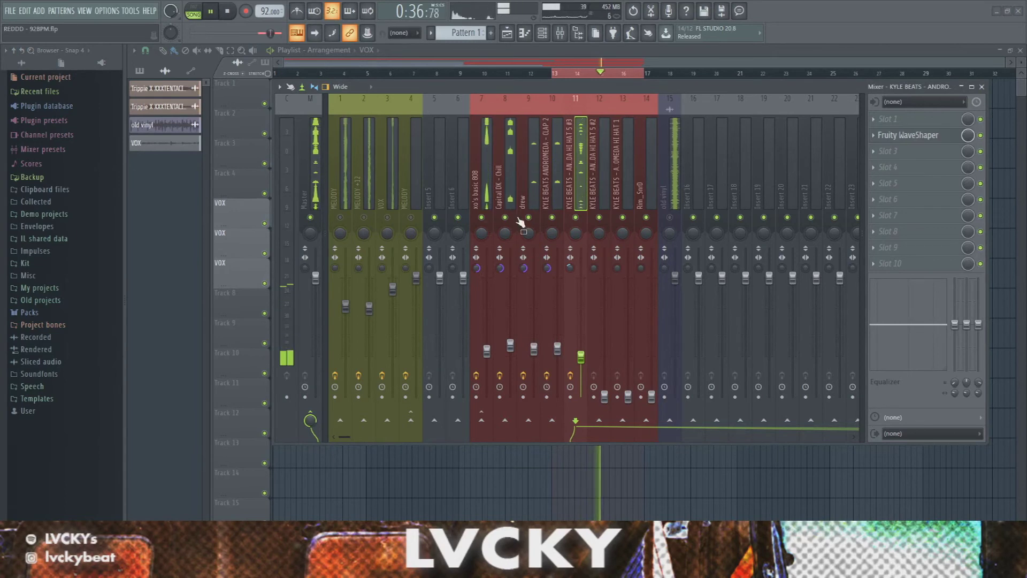
# Add Fruity Parametric EQ 2 to the third slot of Andromeda Hi Hat 5 #3 and cut the lows steeply with band 1.
pyautogui.moveTo(520, 222); pyautogui.dragTo(521, 225)
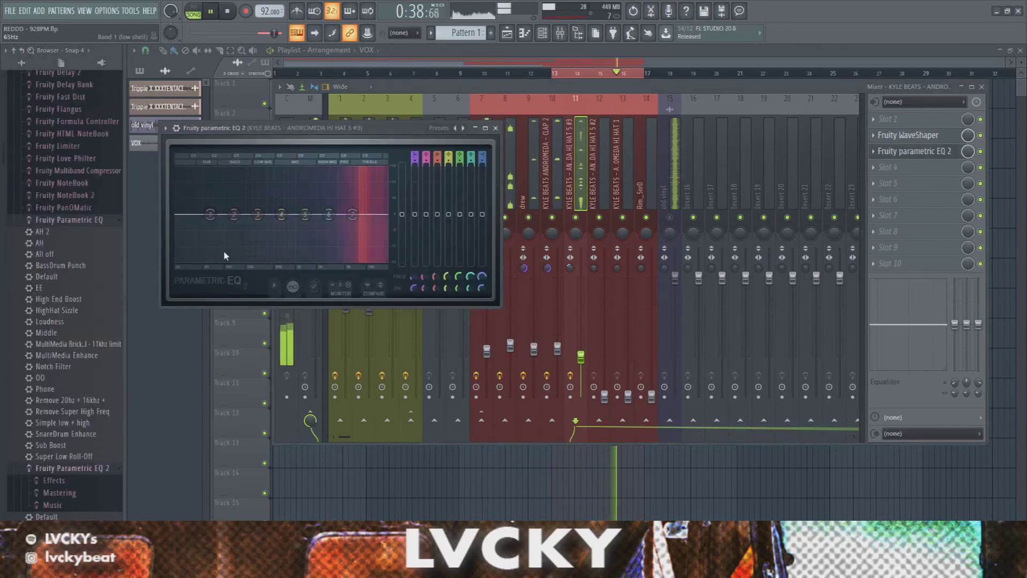
pyautogui.moveTo(210, 214); pyautogui.dragTo(255, 248)
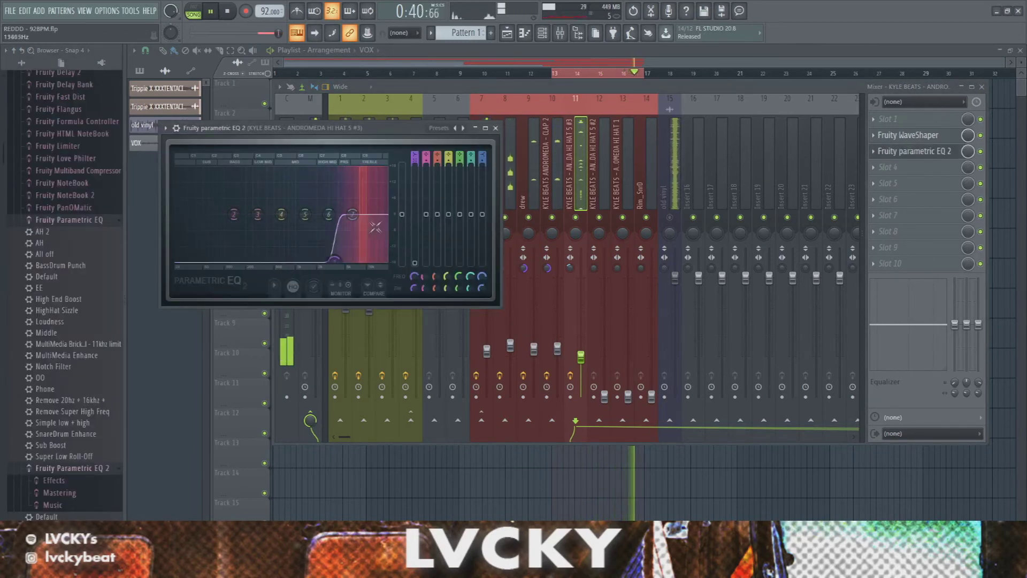
pyautogui.press('Escape')
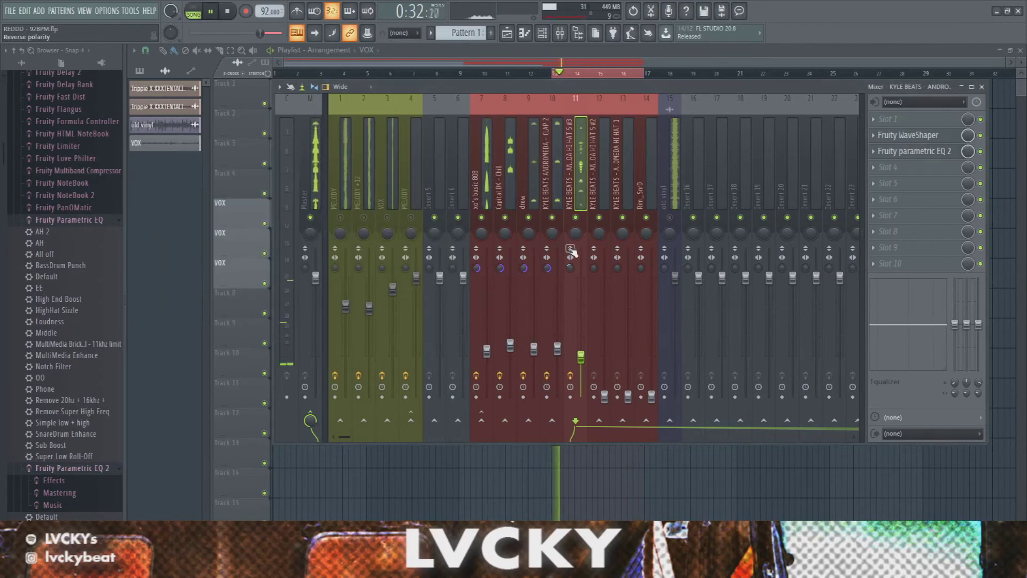
# Raise the Andromeda Hi Hat 5 #2 fader, adjust its stereo separation and boost its high EQ band slightly.
pyautogui.click(560, 189)
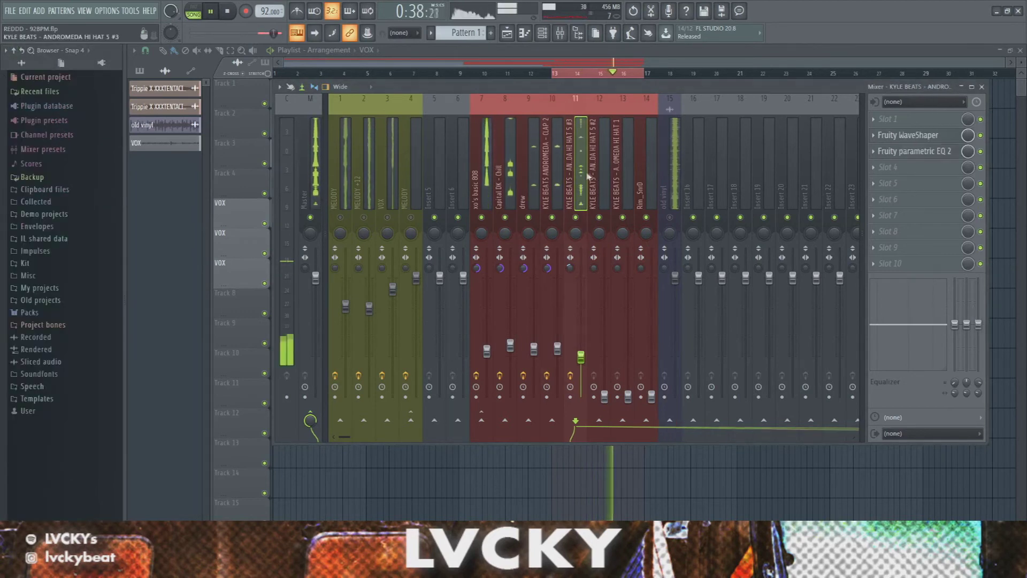
pyautogui.click(605, 178)
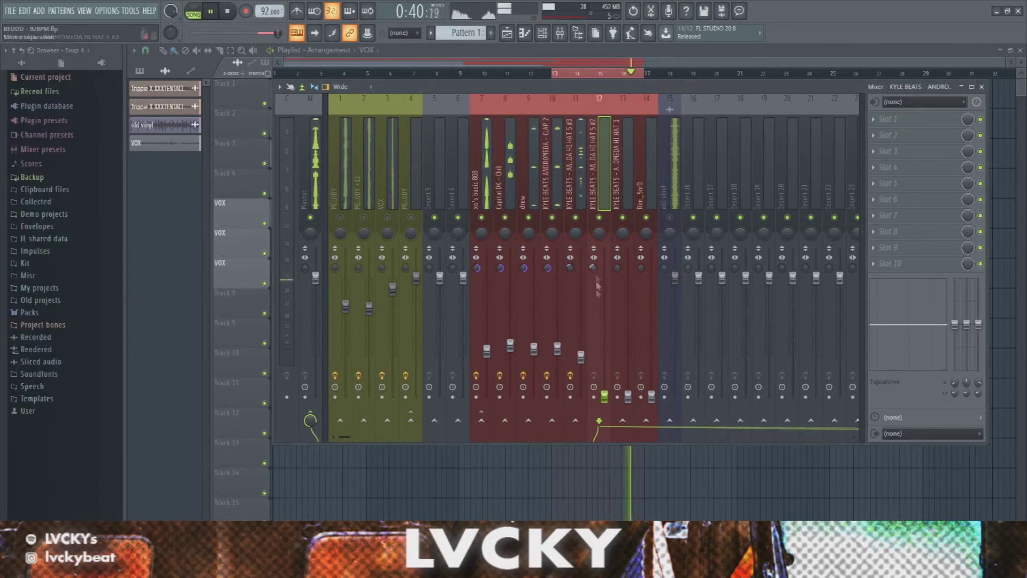
pyautogui.moveTo(605, 350); pyautogui.dragTo(604, 346)
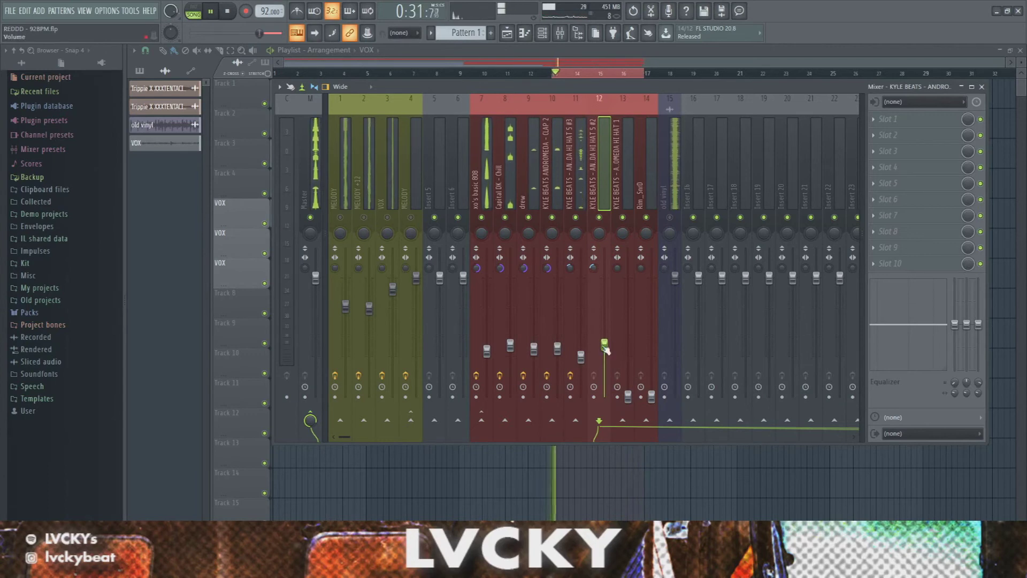
pyautogui.moveTo(612, 343); pyautogui.dragTo(612, 320)
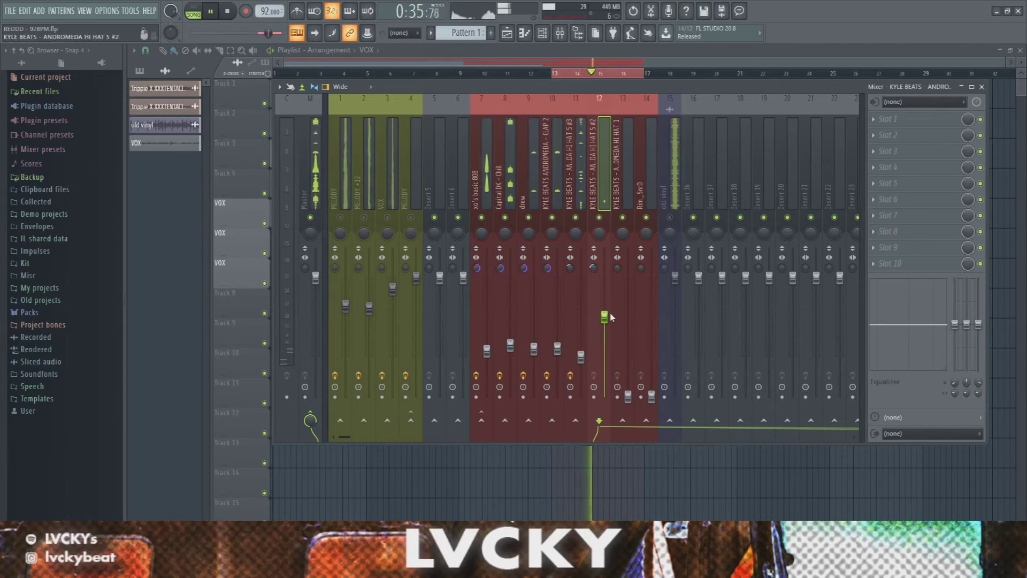
pyautogui.moveTo(605, 318); pyautogui.dragTo(605, 325)
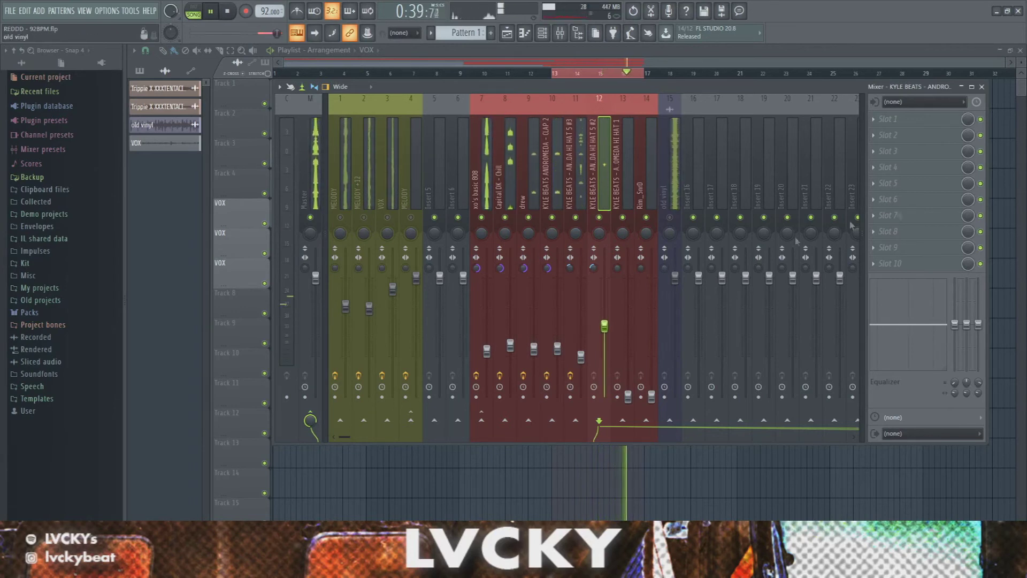
pyautogui.moveTo(977, 324); pyautogui.dragTo(978, 316)
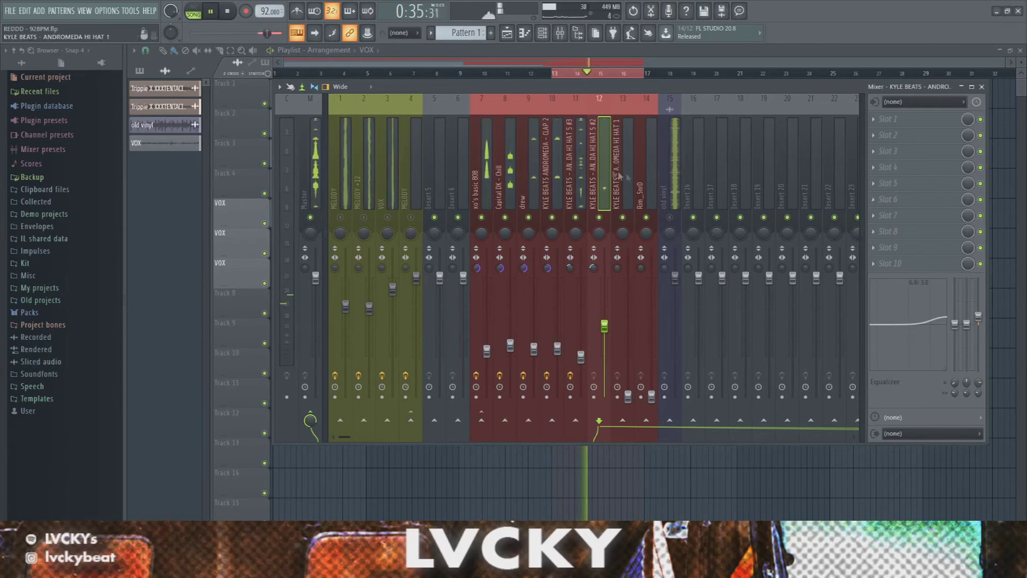
# Load Fruity Flangus in the first effect slot of Andromeda Hi Hat 5 #3 and reduce the slot's mix level.
pyautogui.press('Left')
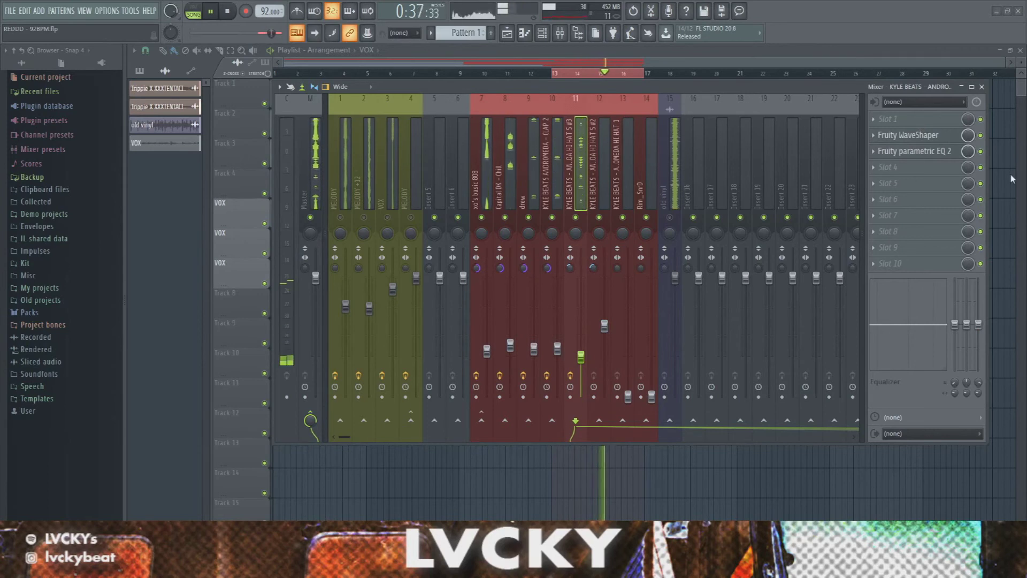
pyautogui.hotkey('ctrl', 'z')
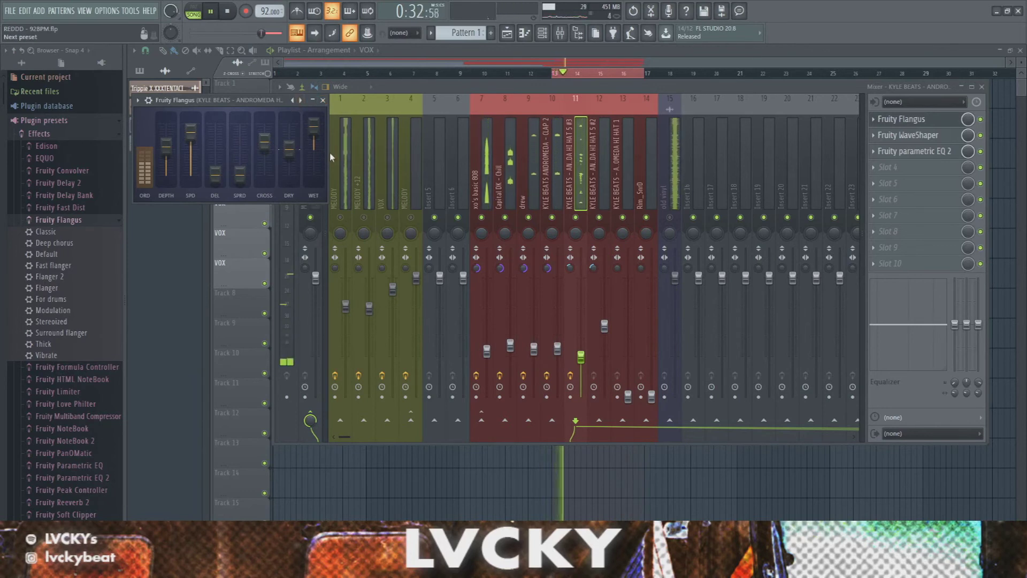
pyautogui.click(325, 101)
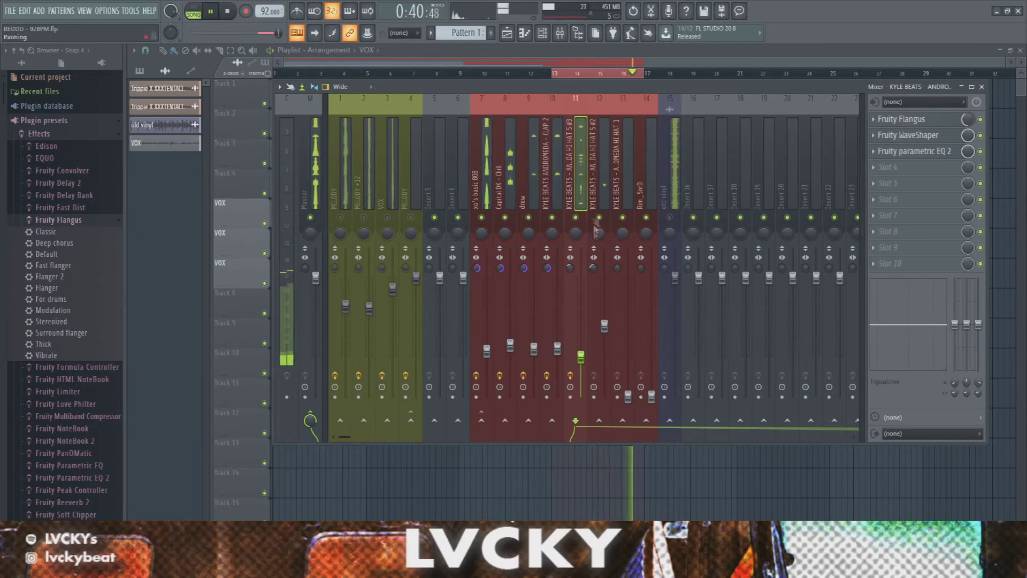
# Lower the Andromeda Hi Hat 5 #3 fader to about 20% and bring the Hi Hat 5 #2 fader down slightly.
pyautogui.moveTo(583, 358); pyautogui.dragTo(586, 374)
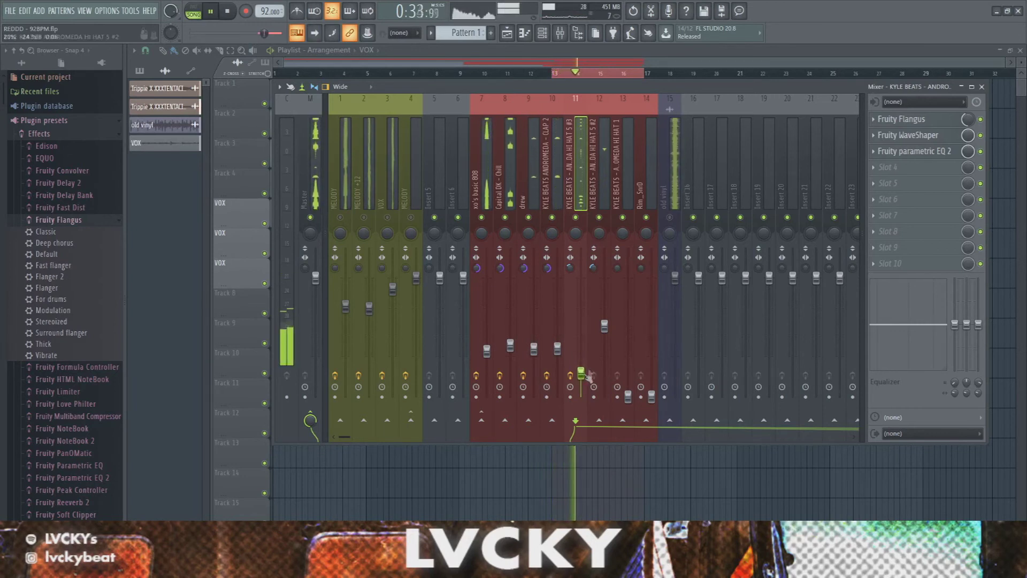
pyautogui.click(590, 313)
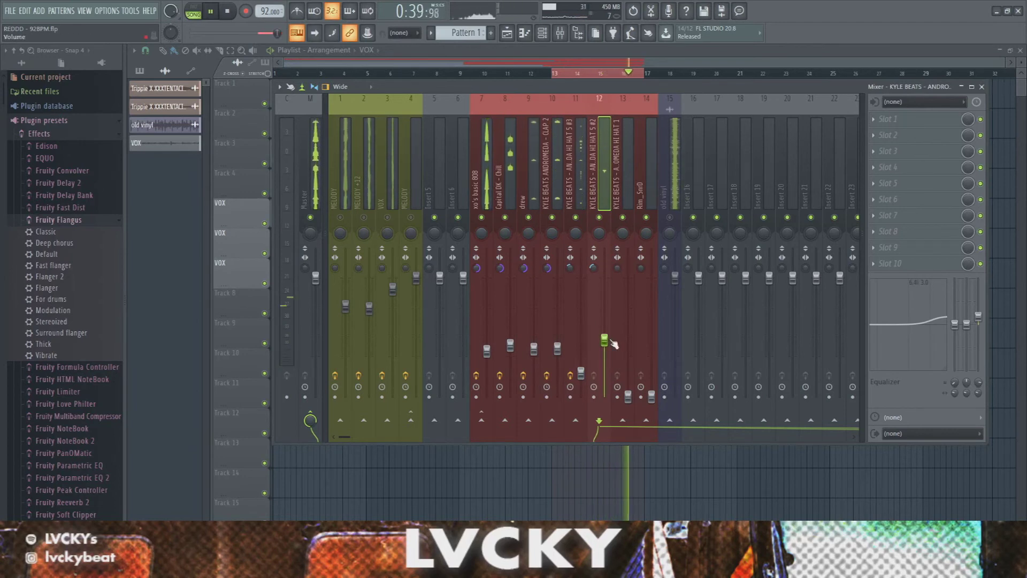
pyautogui.click(16, 51)
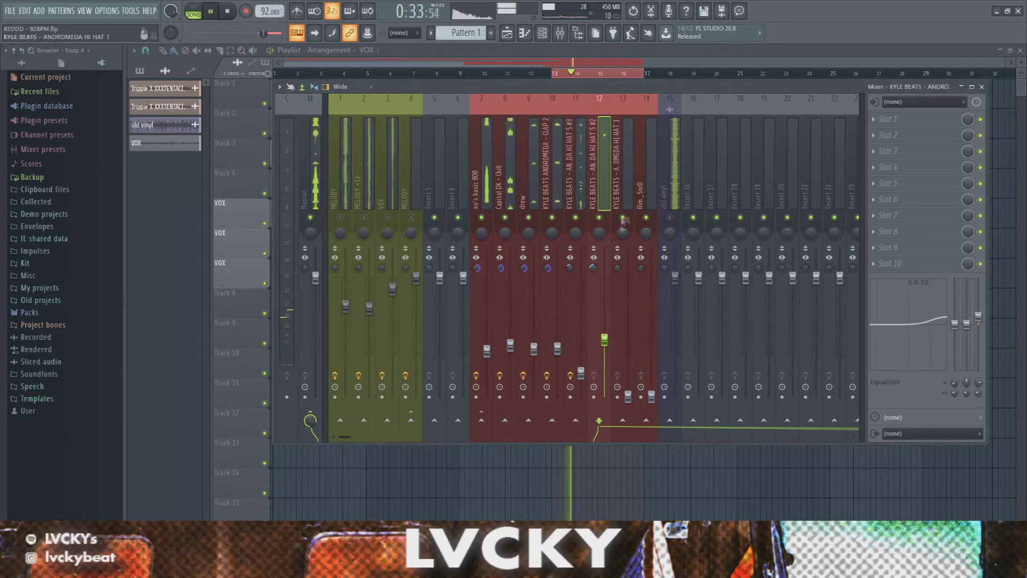
# Adjust the stereo separation of Andromeda Hi Hat 1, raise its fader to about 21% and the Rim_SnrD fader to about 47%.
pyautogui.click(634, 301)
pyautogui.moveTo(629, 399); pyautogui.dragTo(628, 363)
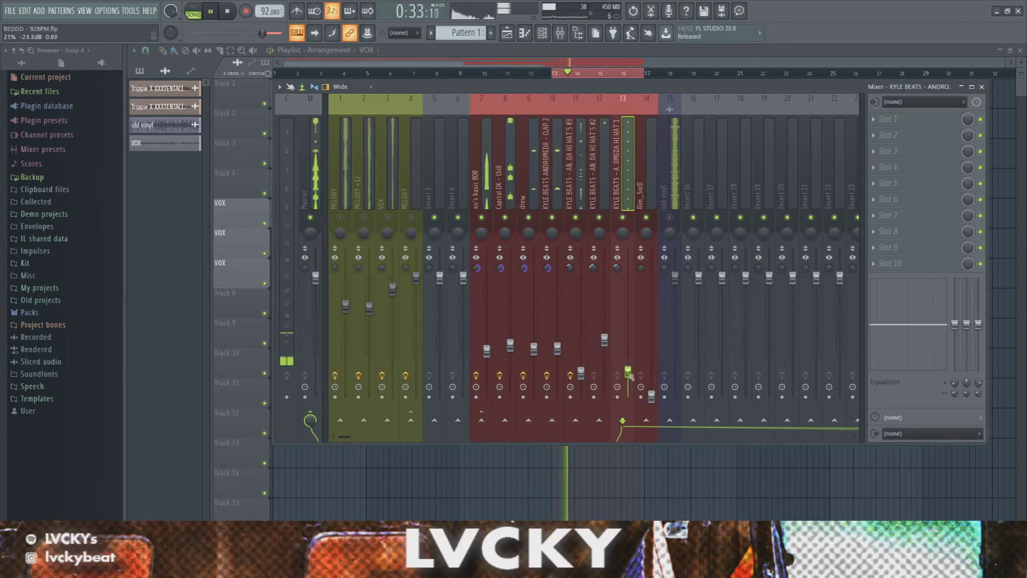
pyautogui.click(650, 381)
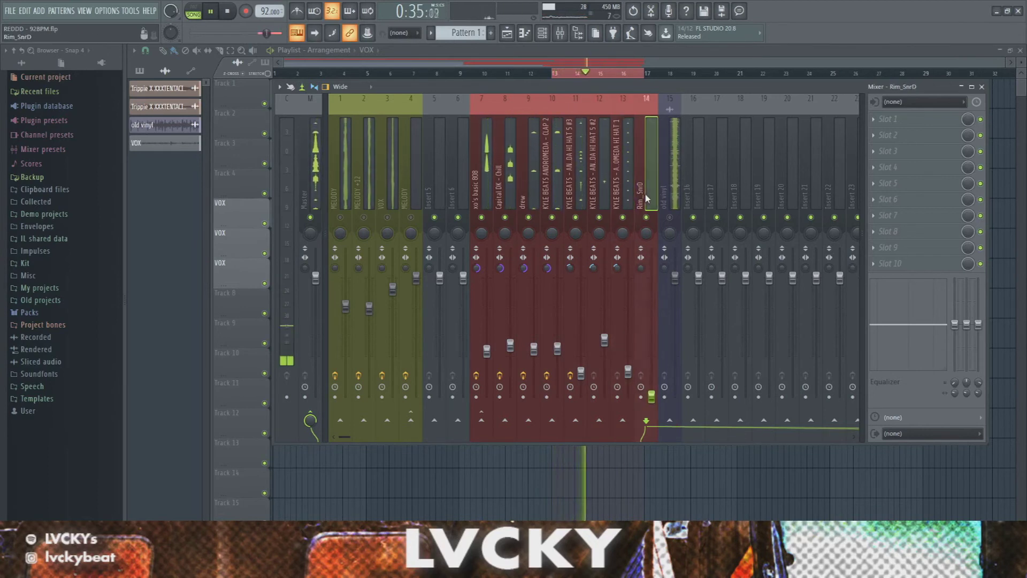
pyautogui.moveTo(652, 396); pyautogui.dragTo(652, 345)
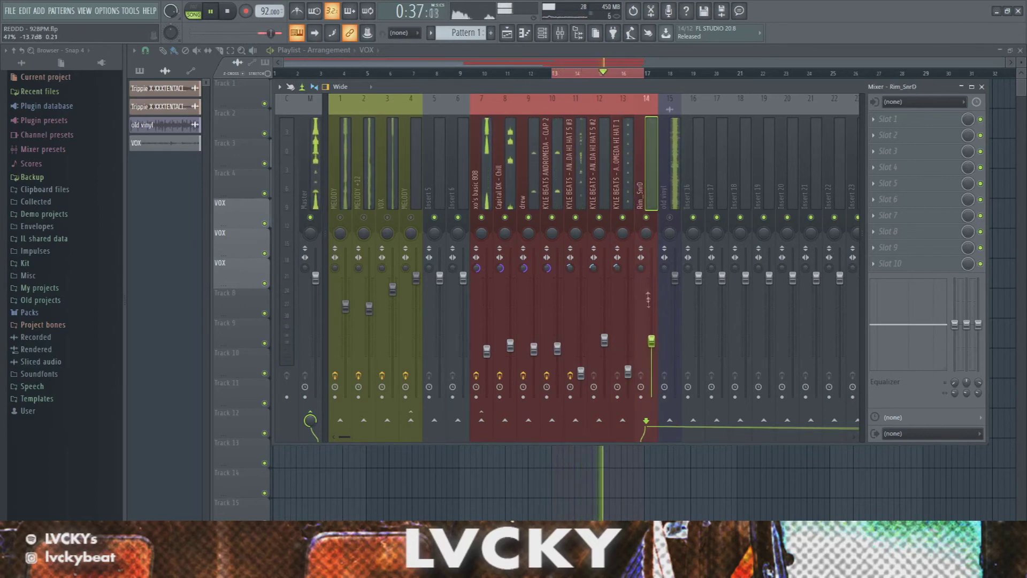
# Lower the Rim_SnrD fader to about 35% and pan its rapid bar 2 notes alternately hard left and right in the piano roll.
pyautogui.moveTo(652, 341)
pyautogui.mouseDown()
pyautogui.moveTo(652, 354)
pyautogui.moveTo(646, 345)
pyautogui.mouseUp()
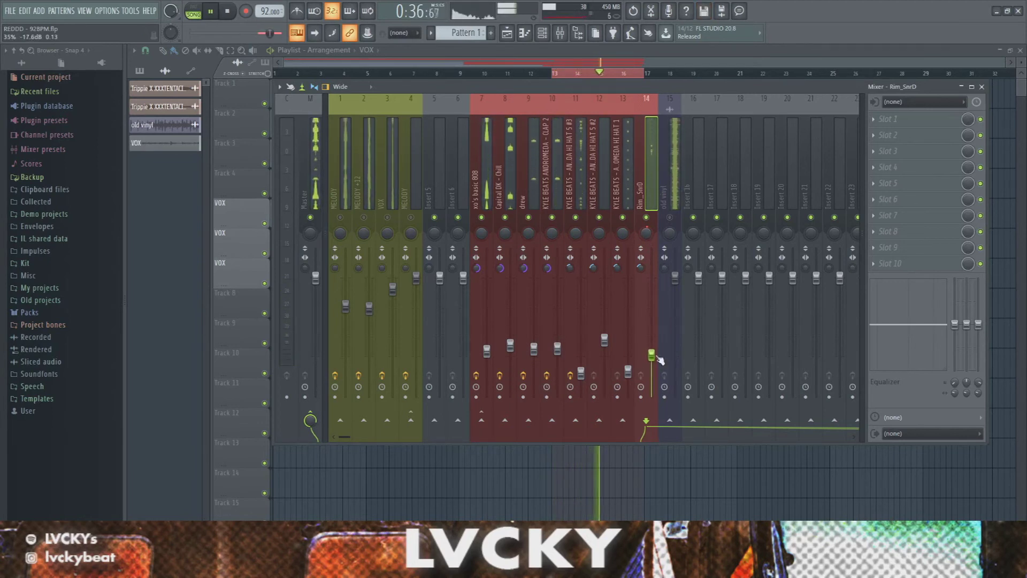
pyautogui.click(543, 34)
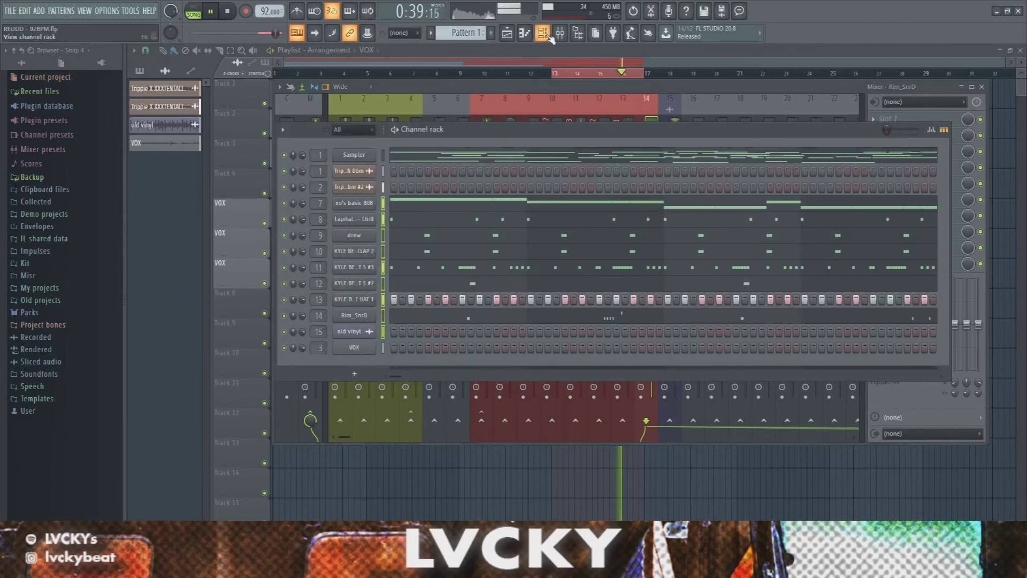
pyautogui.click(449, 318)
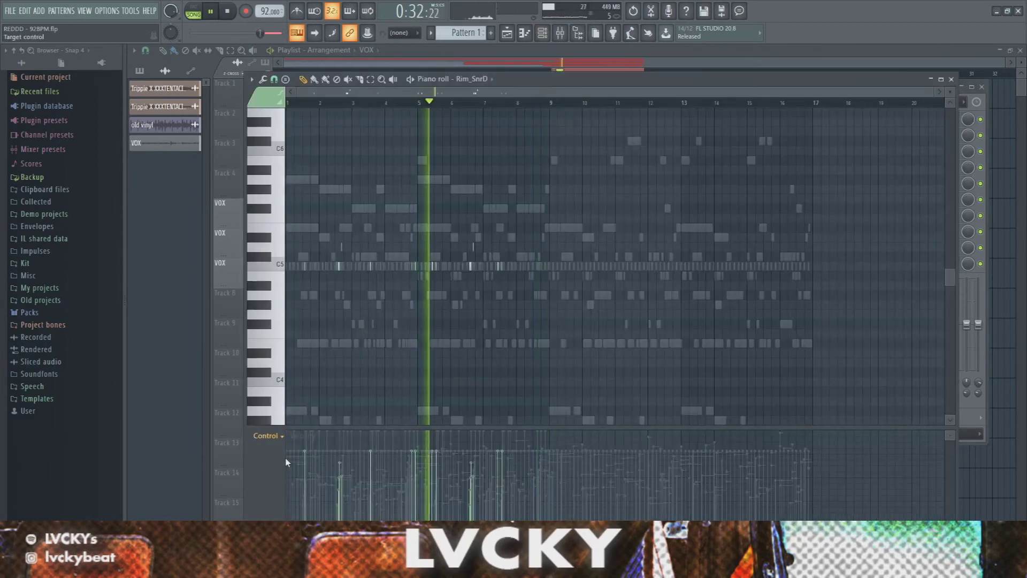
pyautogui.scroll(10, 287, 355)
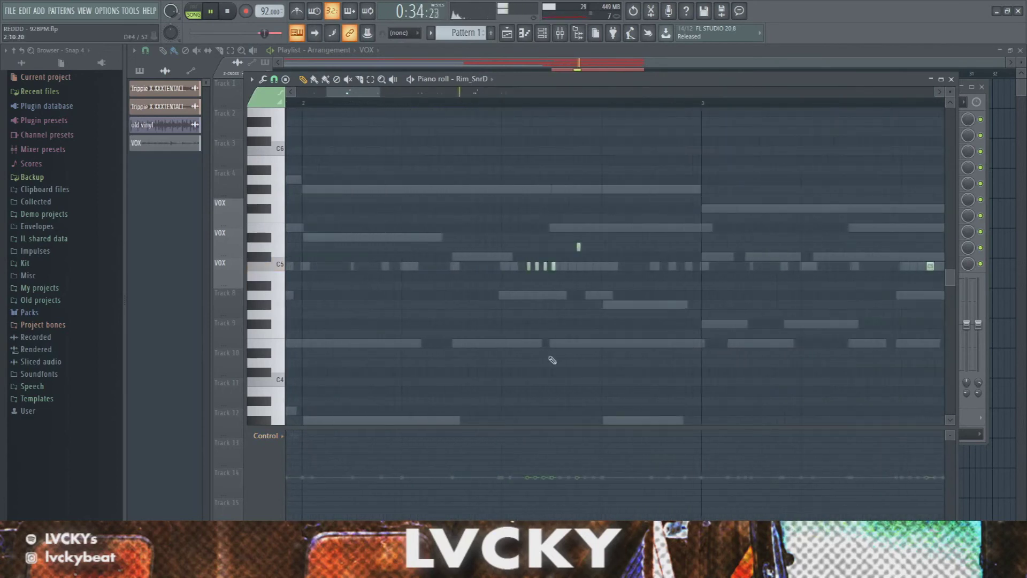
pyautogui.scroll(3, 552, 360)
pyautogui.moveTo(530, 495); pyautogui.dragTo(541, 461)
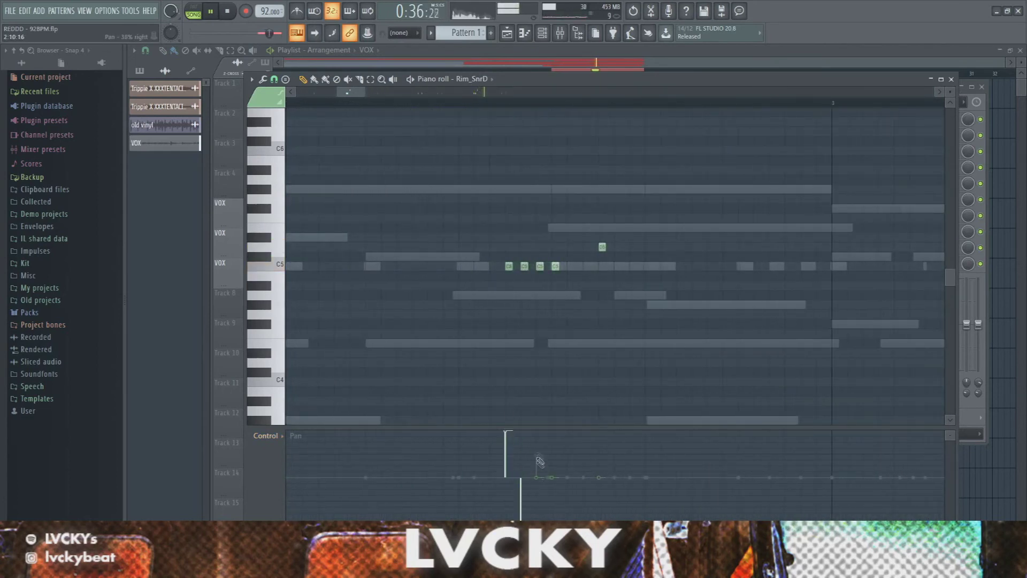
# Pan the matching rapid Rim_SnrD notes in bar 6 alternately hard left and right and return to the mixer.
pyautogui.scroll(-4, 637, 328)
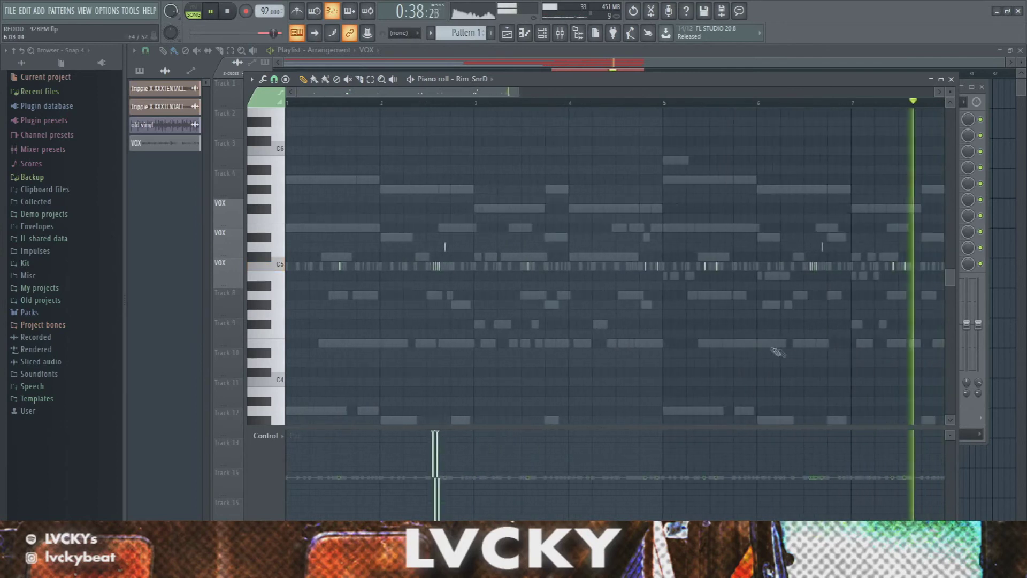
pyautogui.scroll(2, 852, 384)
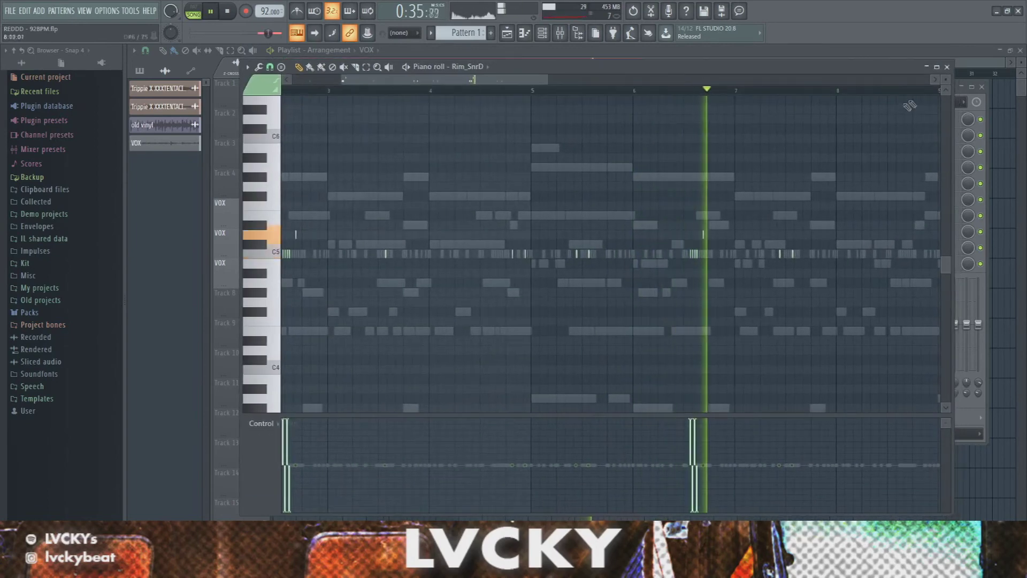
pyautogui.press('F6')
pyautogui.press('F6')
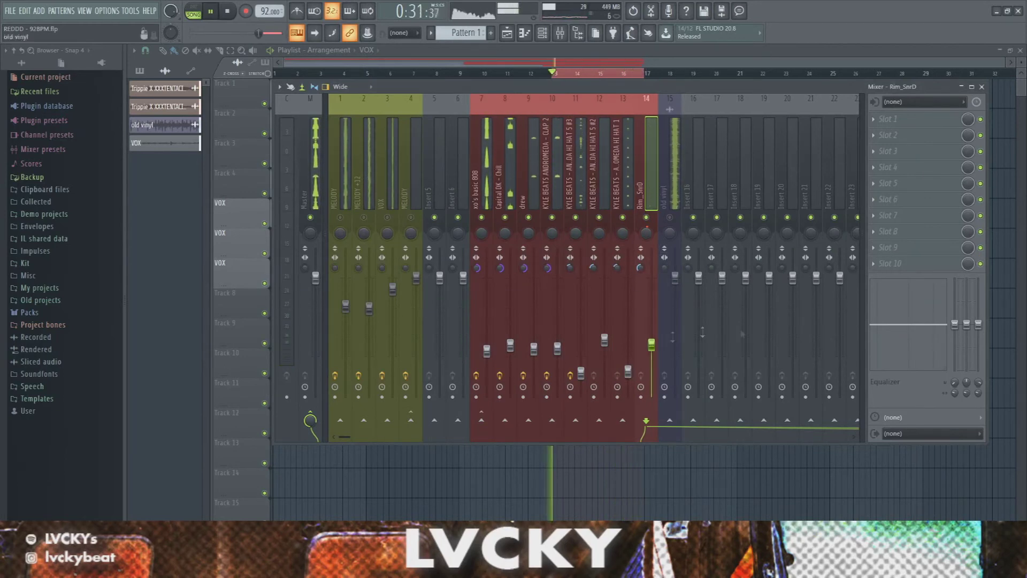
# Unmute MELODY and MELODY +12, set the MELODY fader to about 51%, and lower the MELODY +12 and old vinyl faders.
pyautogui.click(345, 171)
pyautogui.keyDown('ctrl'); pyautogui.click(361, 177); pyautogui.keyUp('ctrl')
pyautogui.moveTo(369, 308); pyautogui.dragTo(369, 396)
pyautogui.click(344, 174)
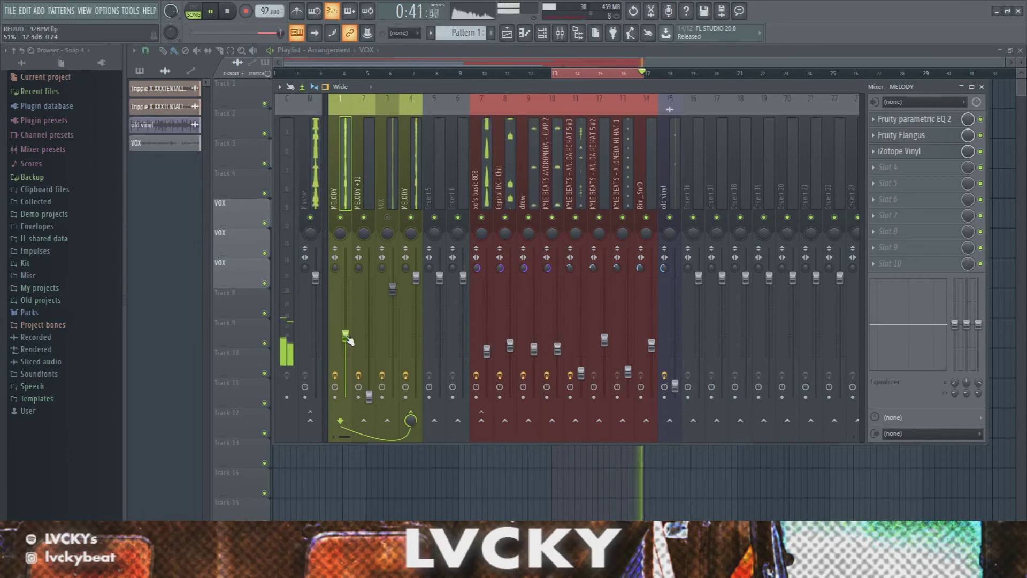
pyautogui.moveTo(370, 394); pyautogui.dragTo(369, 372)
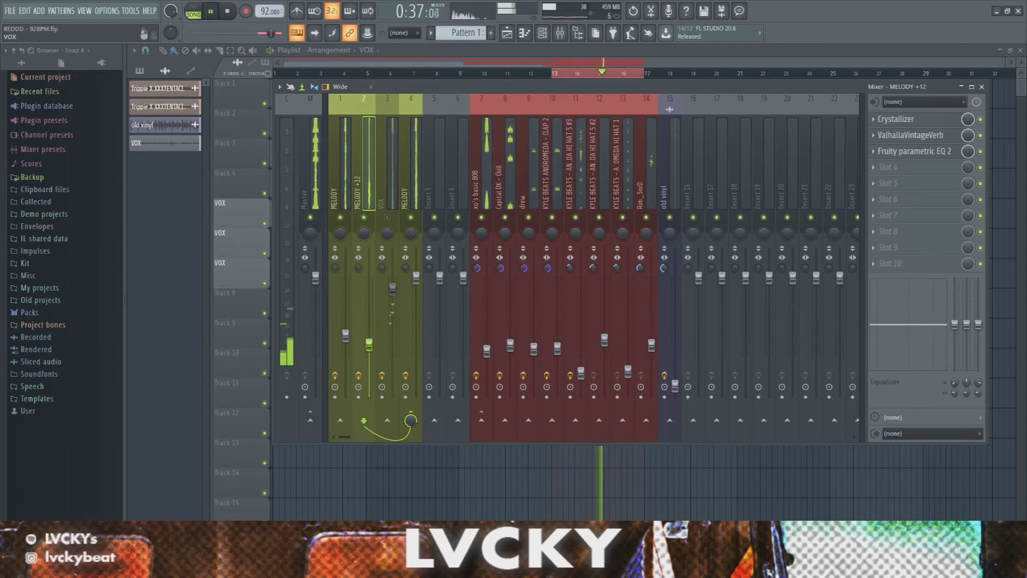
# Unmute the VOX track and rebalance its fader against the melody tracks.
pyautogui.click(396, 206)
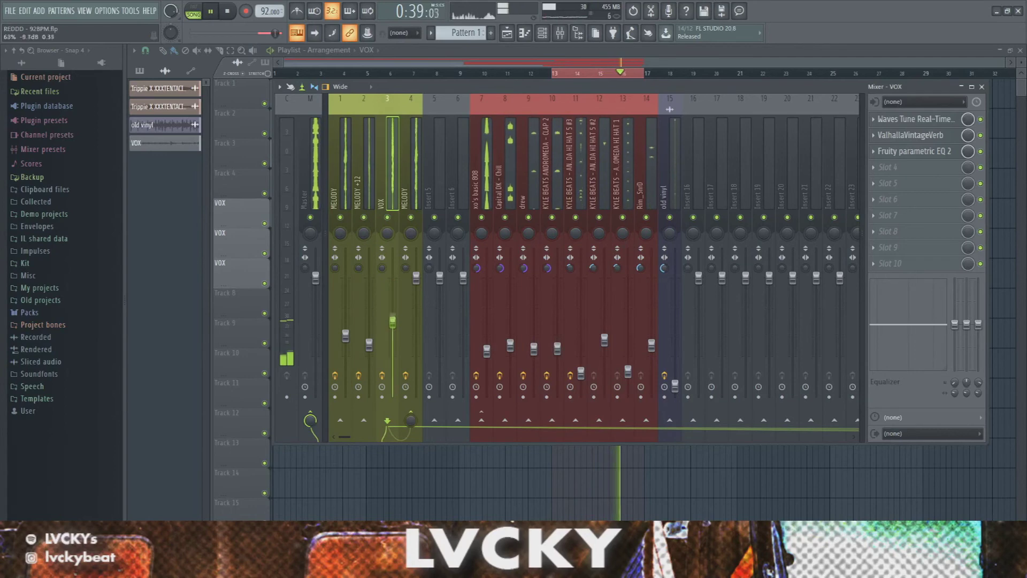
pyautogui.press('F6')
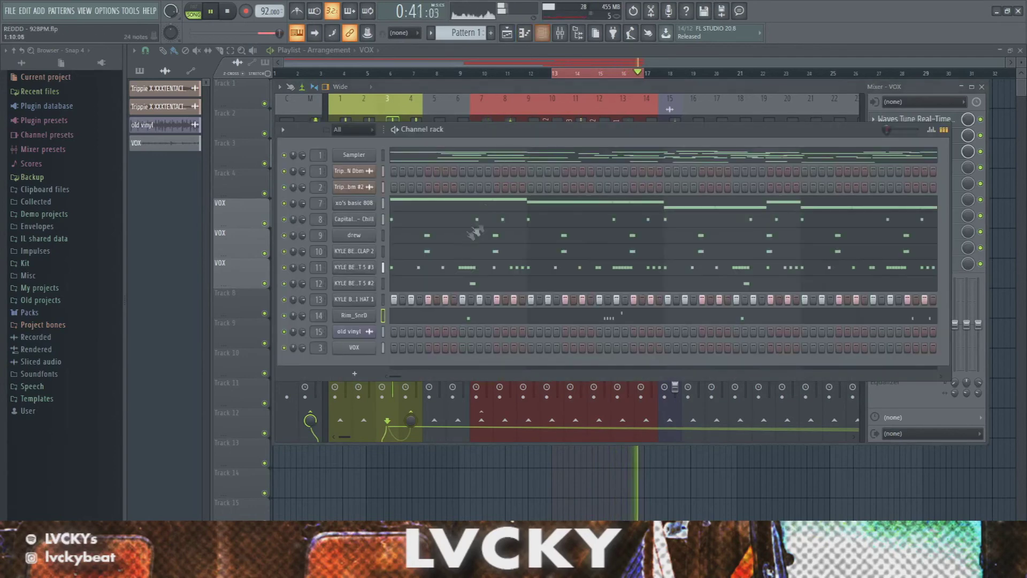
pyautogui.press('F6')
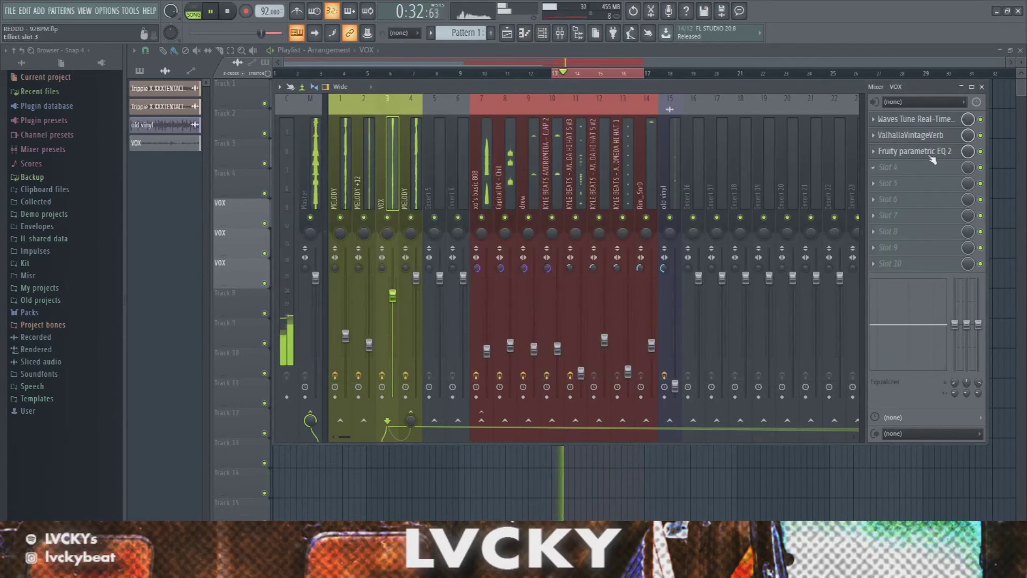
# Load FabFilter Pro-C 2 in the second VOX effect slot, raise its wet gain slightly and lower the VOX fader.
pyautogui.click(921, 136)
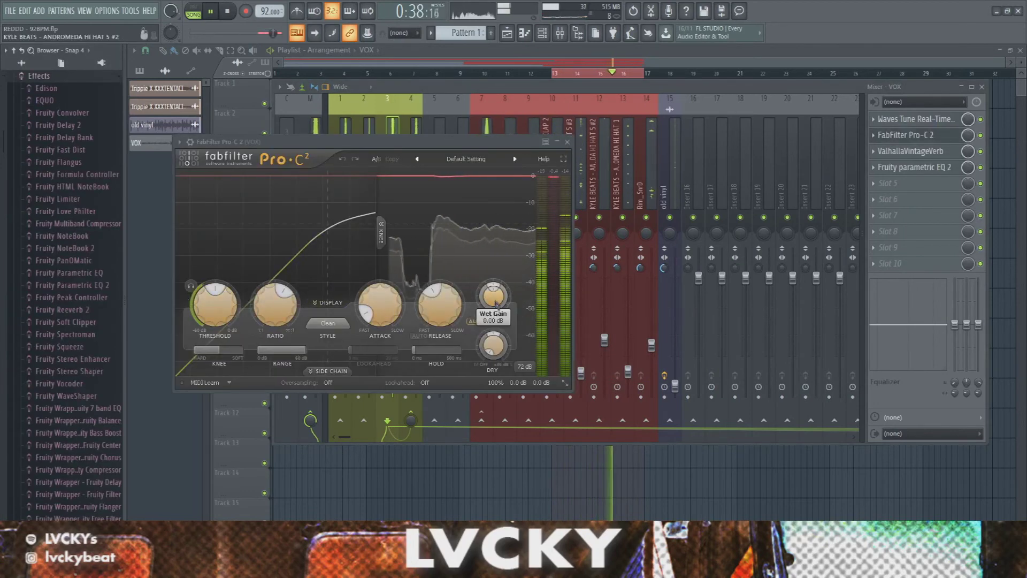
pyautogui.moveTo(493, 299); pyautogui.dragTo(493, 292)
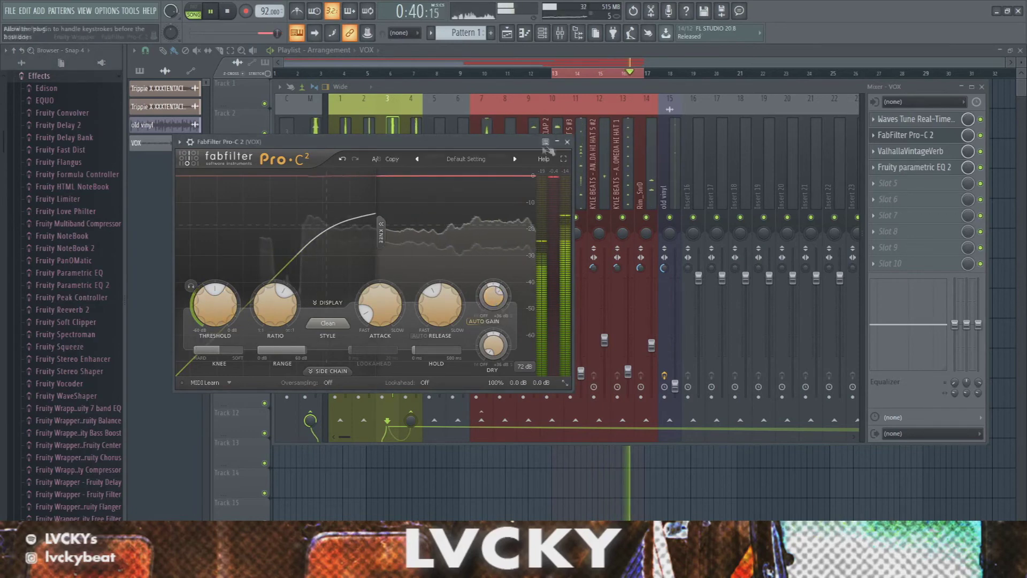
pyautogui.press('Escape')
pyautogui.moveTo(393, 295); pyautogui.dragTo(394, 319)
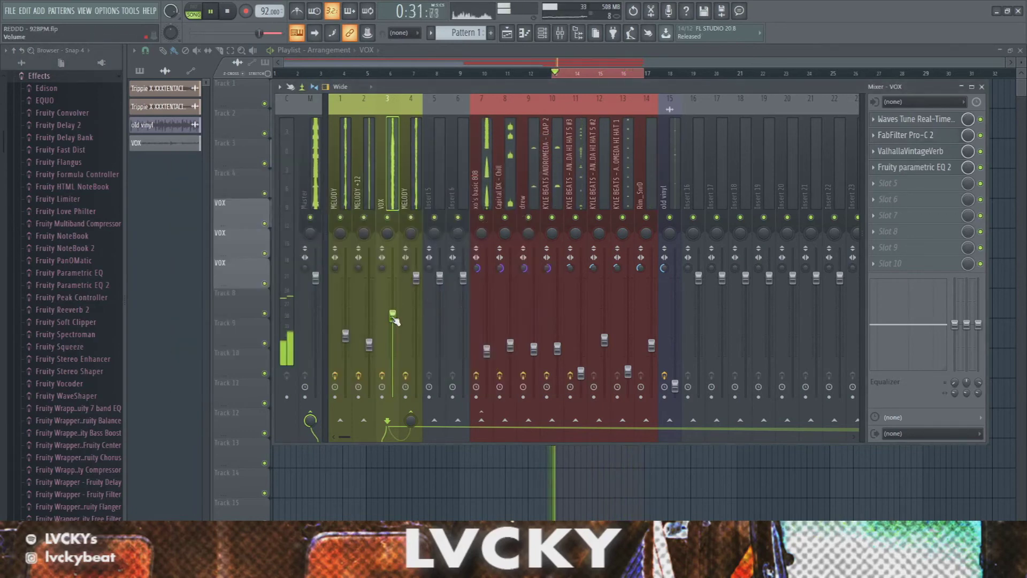
# Adjust the stereo separation of the MELODY and VOX tracks and lower the VOX fader to roughly the MELODY level.
pyautogui.click(358, 270)
pyautogui.press('Left')
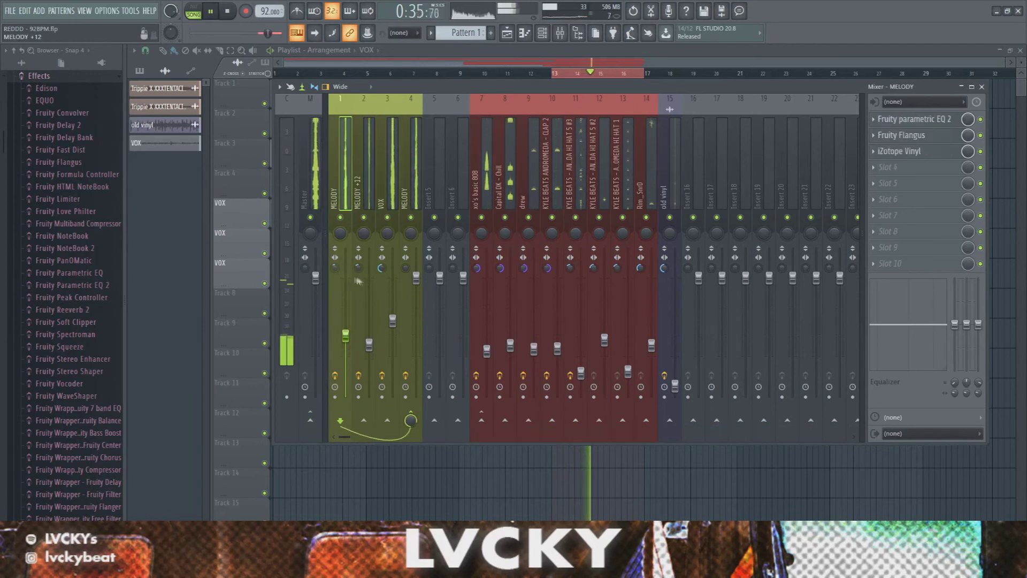
pyautogui.click(392, 320)
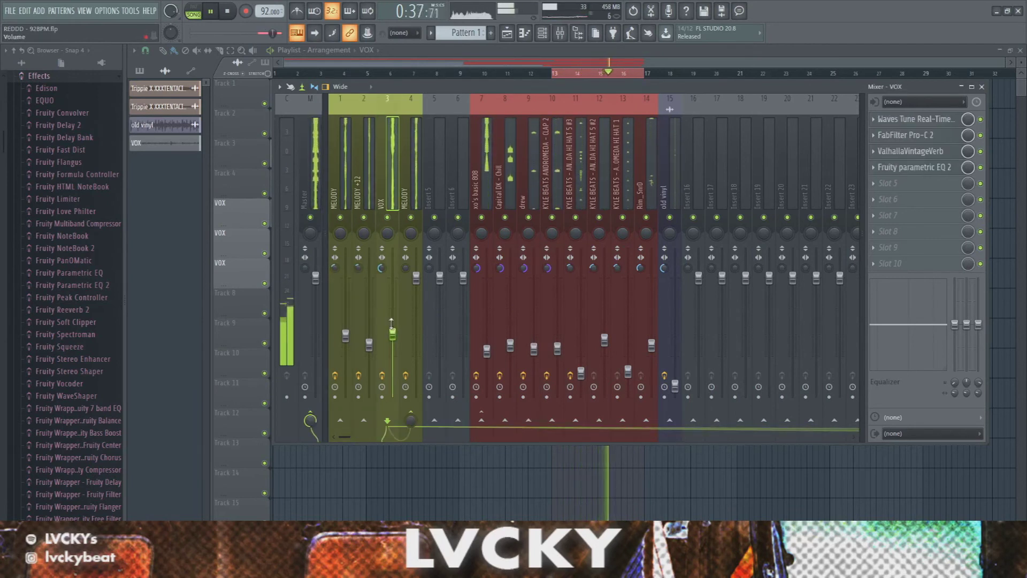
pyautogui.moveTo(393, 320); pyautogui.dragTo(393, 338)
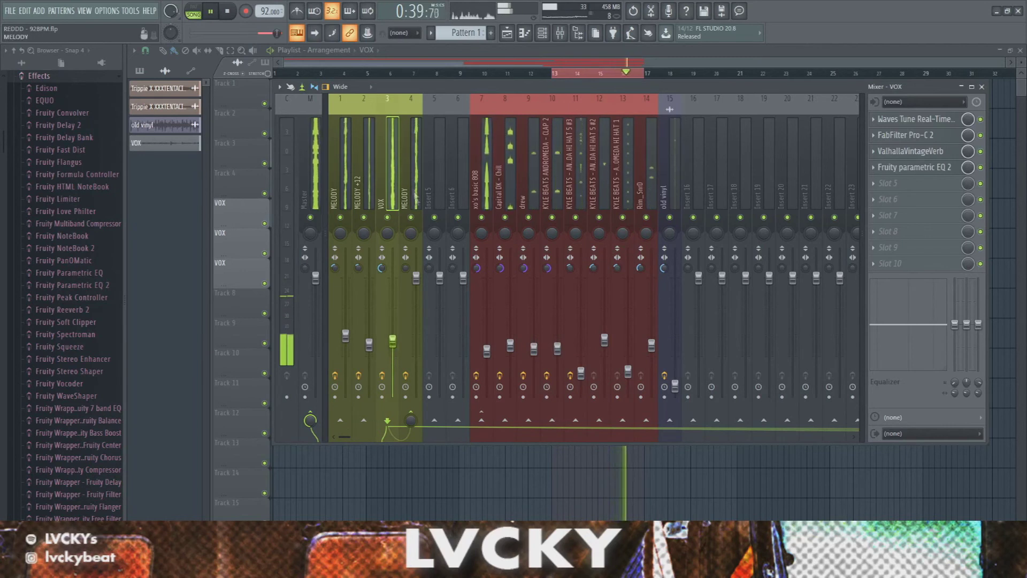
pyautogui.click(408, 269)
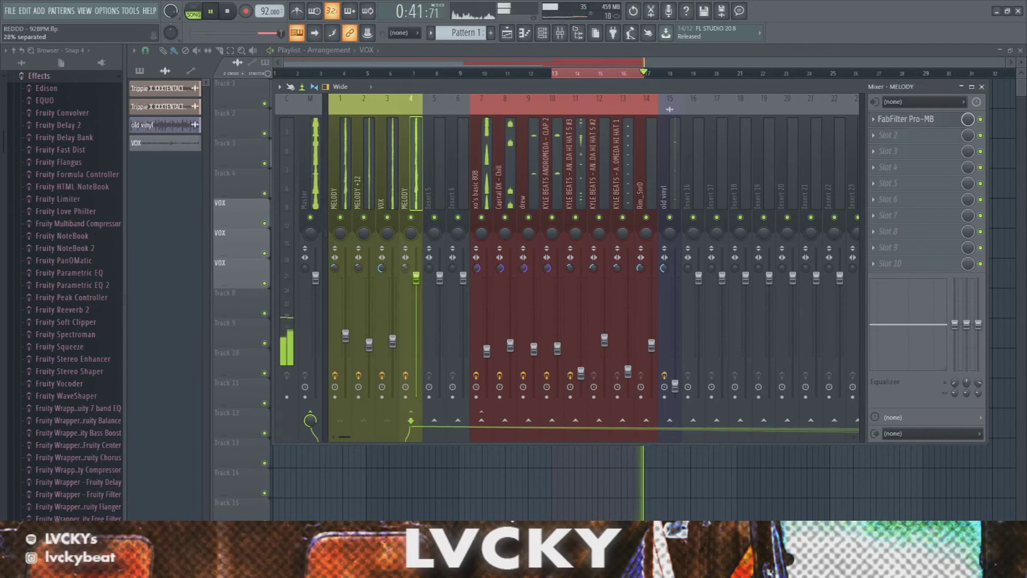
pyautogui.click(394, 346)
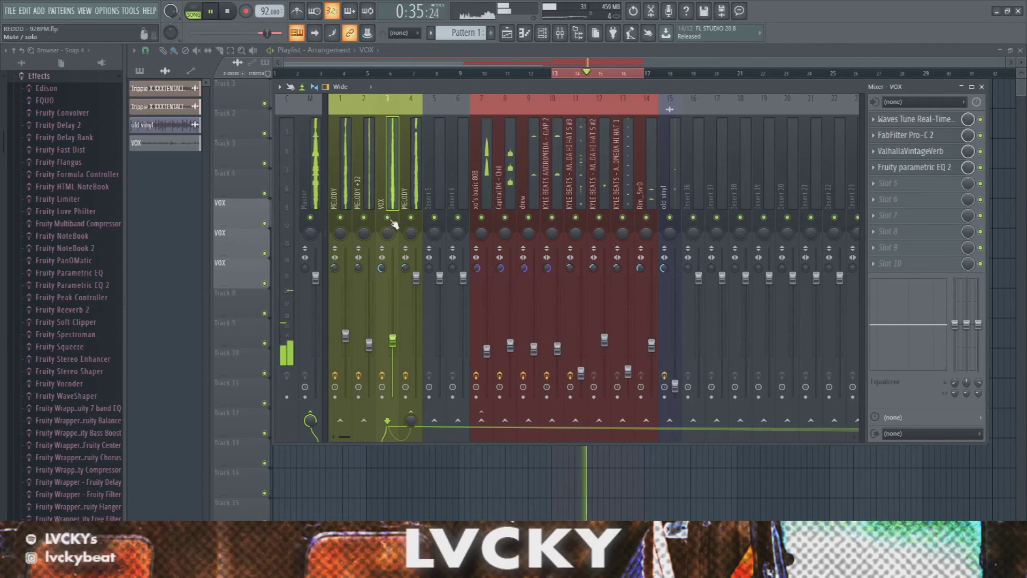
pyautogui.click(314, 321)
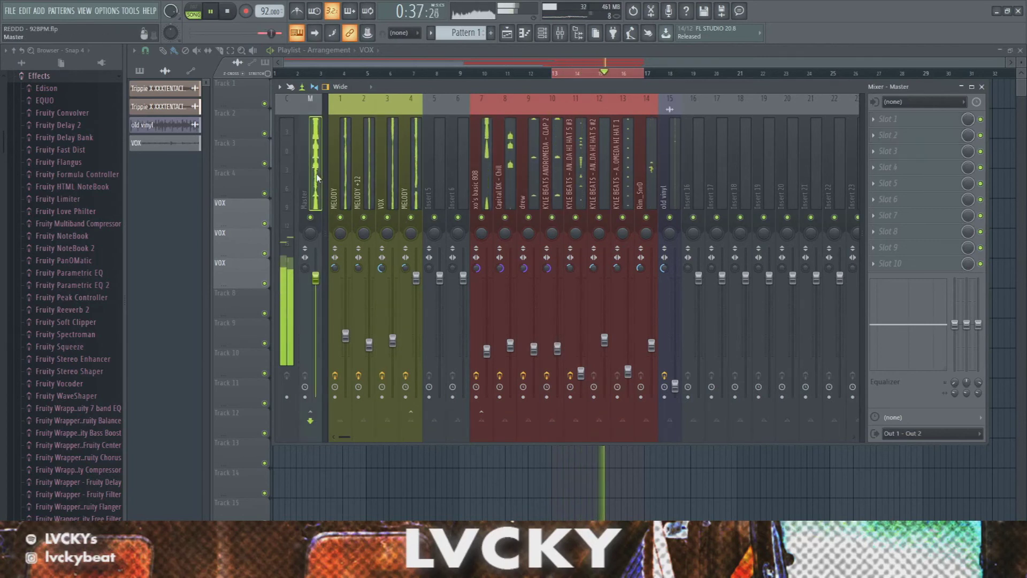
pyautogui.click(15, 50)
pyautogui.click(392, 321)
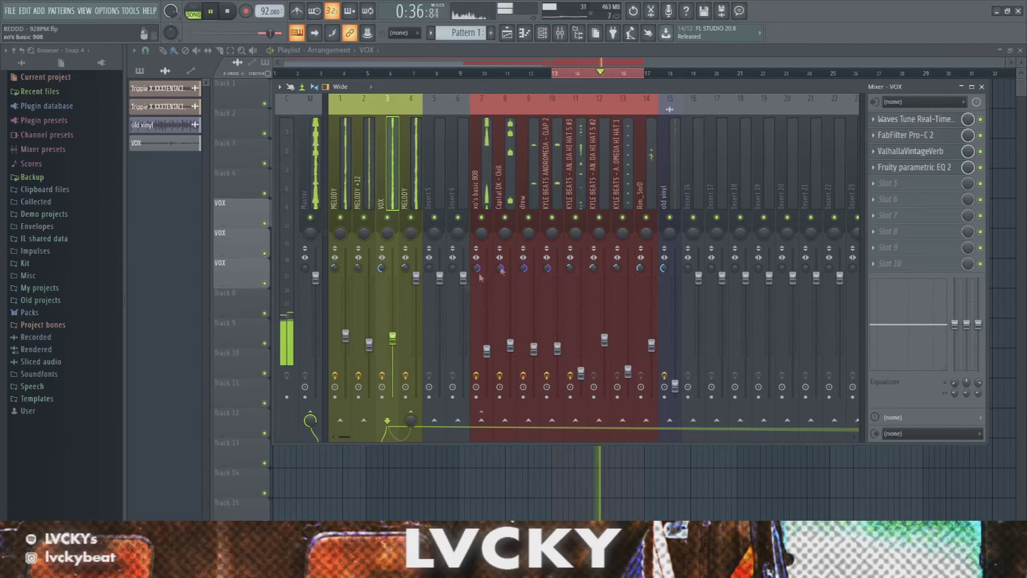
# Audition the old vinyl track with its fader raised to about 77%, muting and unmuting it to compare.
pyautogui.click(675, 384)
pyautogui.moveTo(675, 385); pyautogui.dragTo(675, 304)
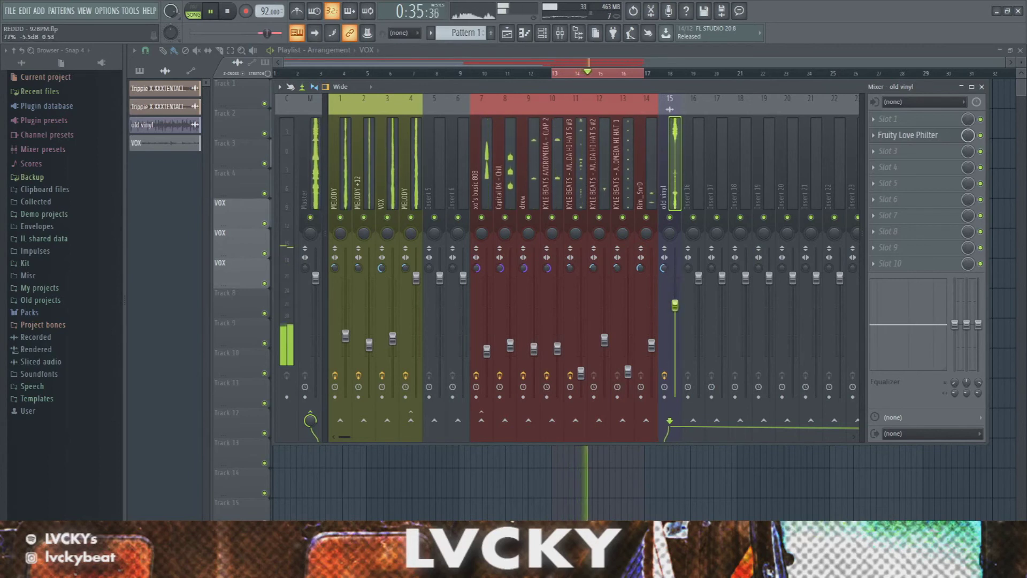
pyautogui.click(676, 214)
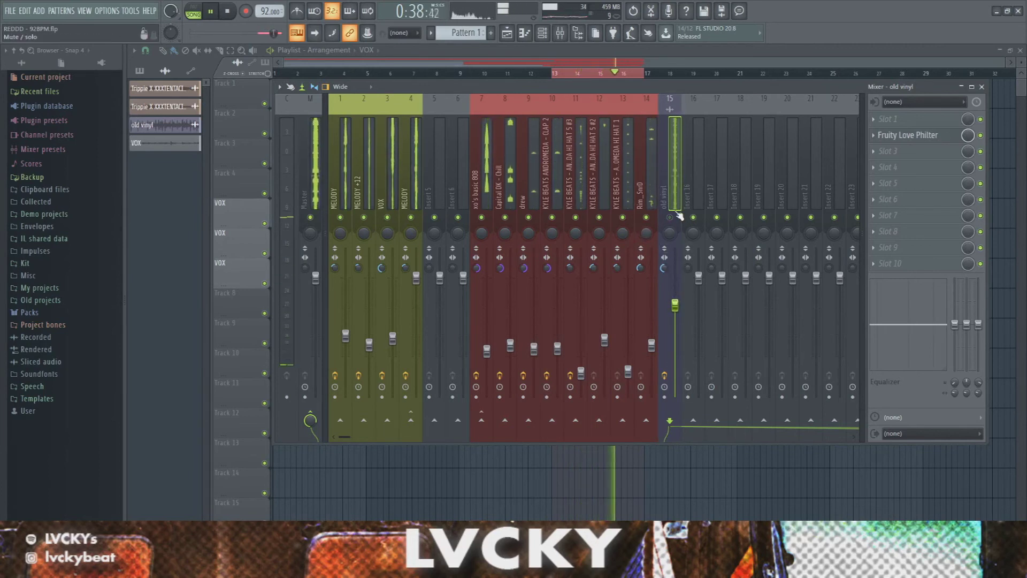
pyautogui.click(676, 214)
# Lower the old vinyl fader to about 22% and check the track's Fruity Love Philter.
pyautogui.moveTo(683, 308); pyautogui.dragTo(683, 396)
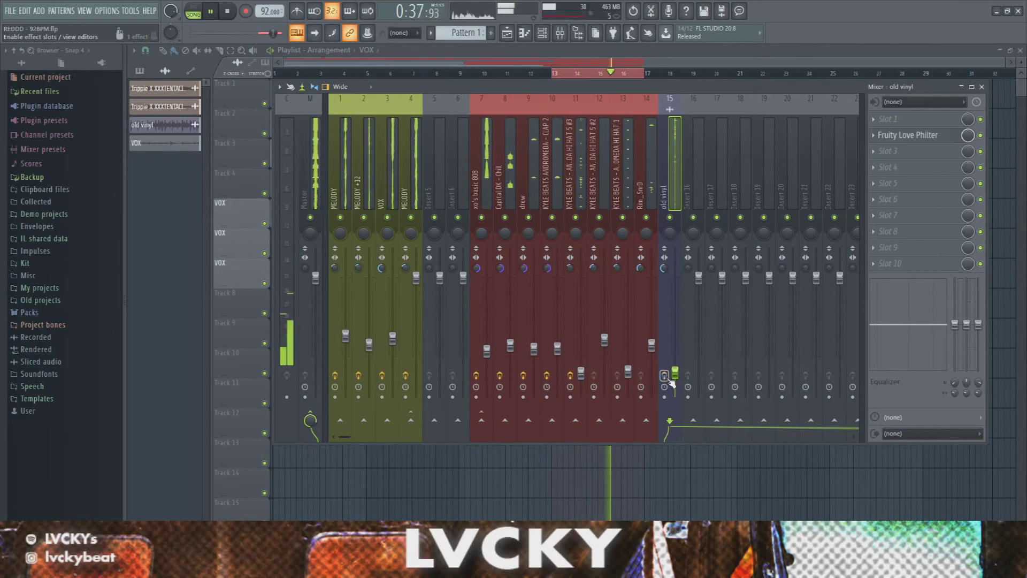
pyautogui.click(920, 135)
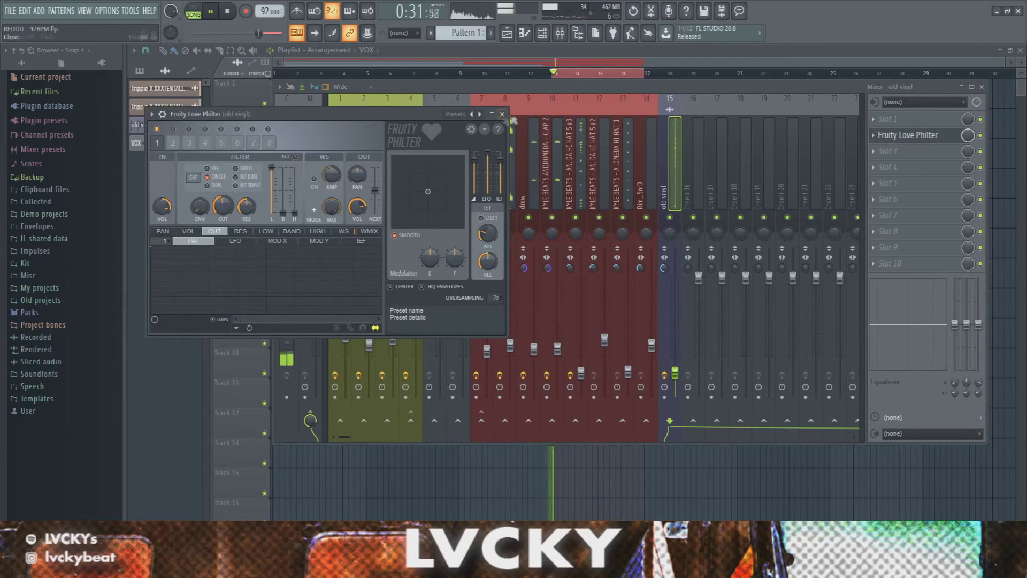
pyautogui.click(501, 114)
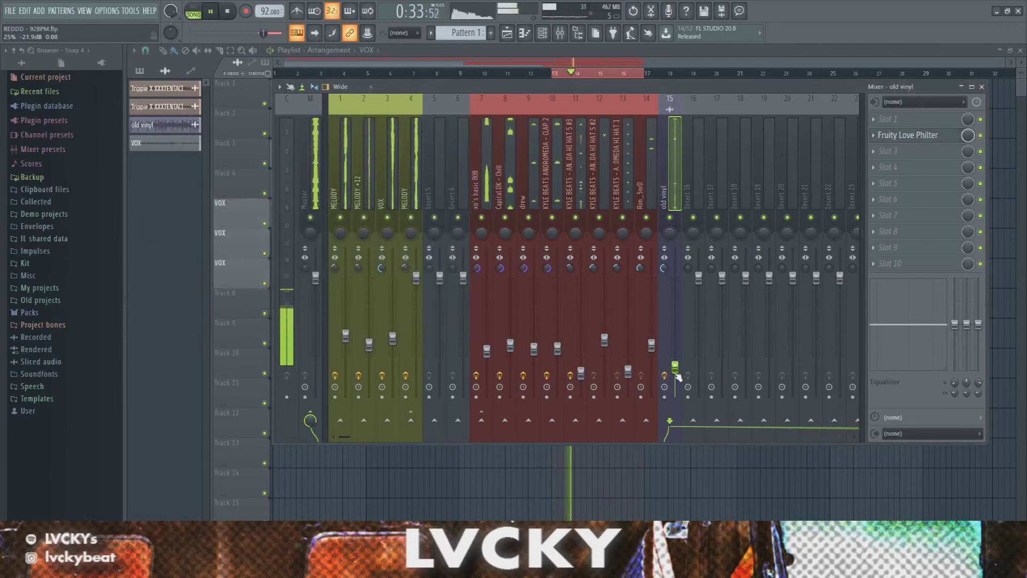
pyautogui.moveTo(677, 374)
pyautogui.mouseDown()
pyautogui.moveTo(682, 366)
pyautogui.moveTo(682, 376)
pyautogui.mouseUp()
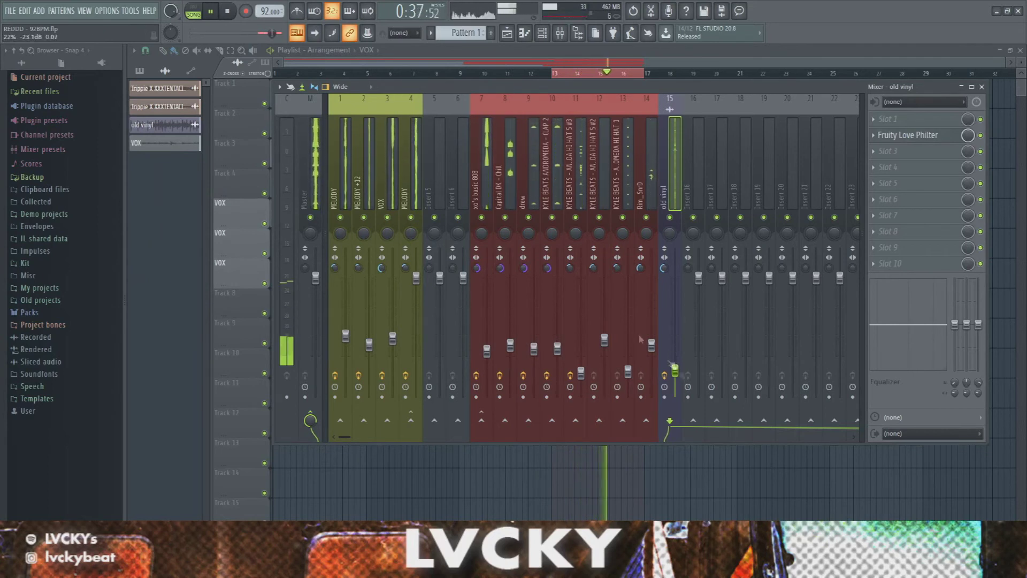
# Load FabFilter Pro-C 2 in the Master's first effect slot and choose its M-S Parallel Glue bM preset.
pyautogui.click(305, 154)
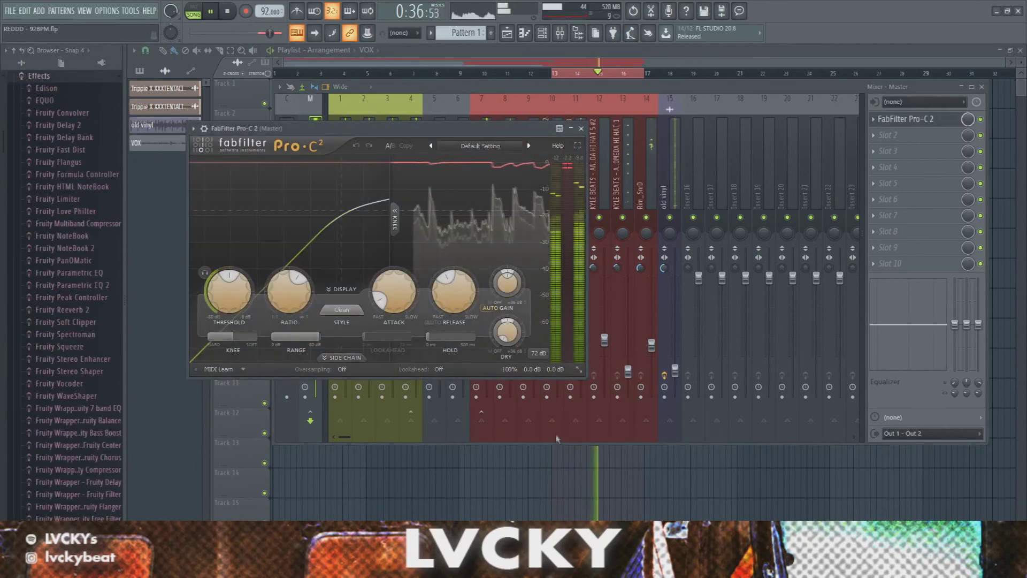
pyautogui.click(529, 146)
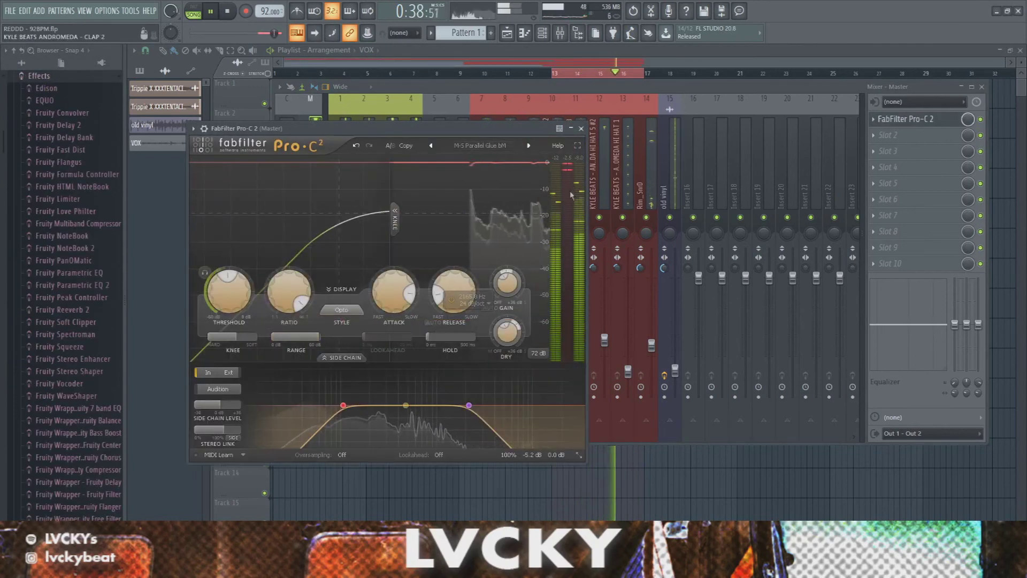
pyautogui.click(582, 129)
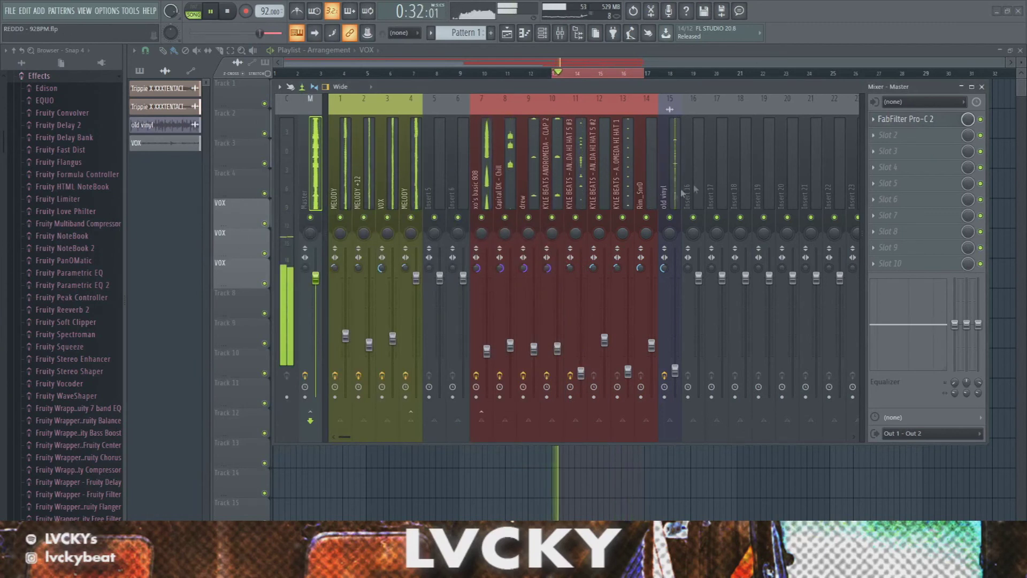
# Load Fruity Soft Clipper in Master slot 2, Youlean Loudness Meter 2 in slot 9 and SPAN in slot 10.
pyautogui.moveTo(859, 219); pyautogui.dragTo(904, 135)
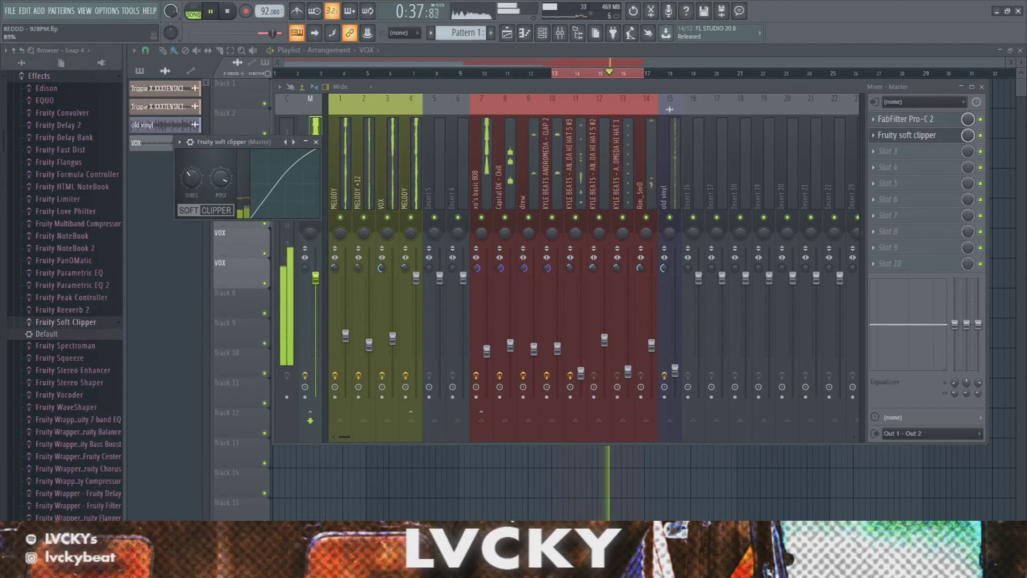
pyautogui.click(316, 143)
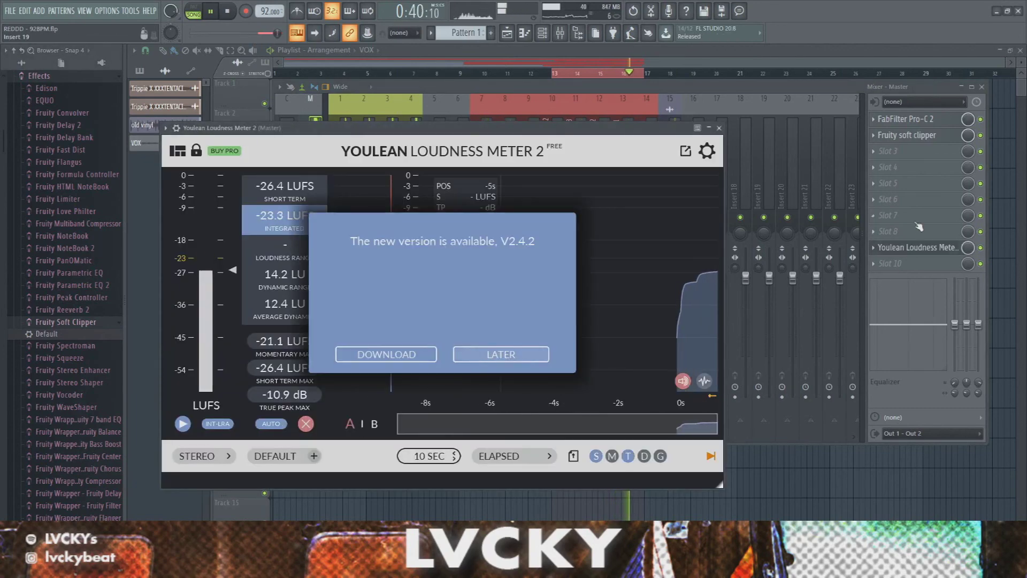
pyautogui.click(912, 277)
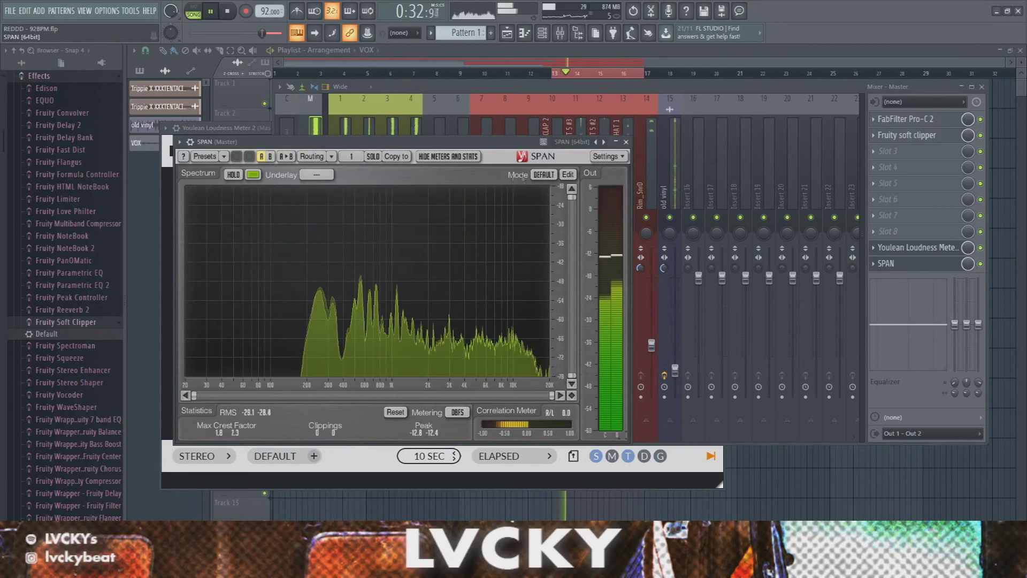
# Switch SPAN to Master mode and lay it out beside the Youlean Loudness Meter 2 window.
pyautogui.moveTo(482, 142); pyautogui.dragTo(708, 113)
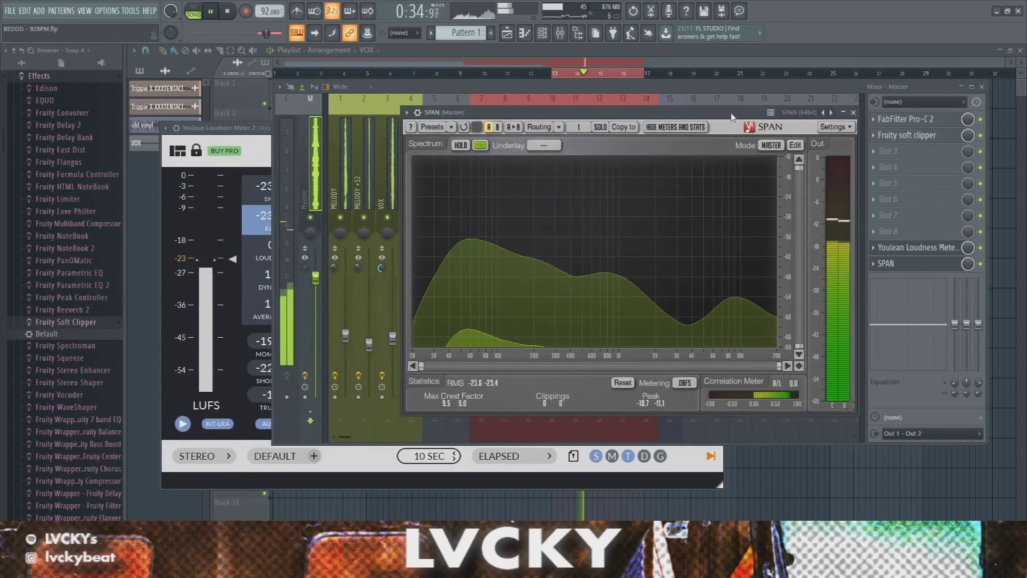
pyautogui.moveTo(263, 134); pyautogui.dragTo(249, 143)
pyautogui.moveTo(532, 113); pyautogui.dragTo(538, 110)
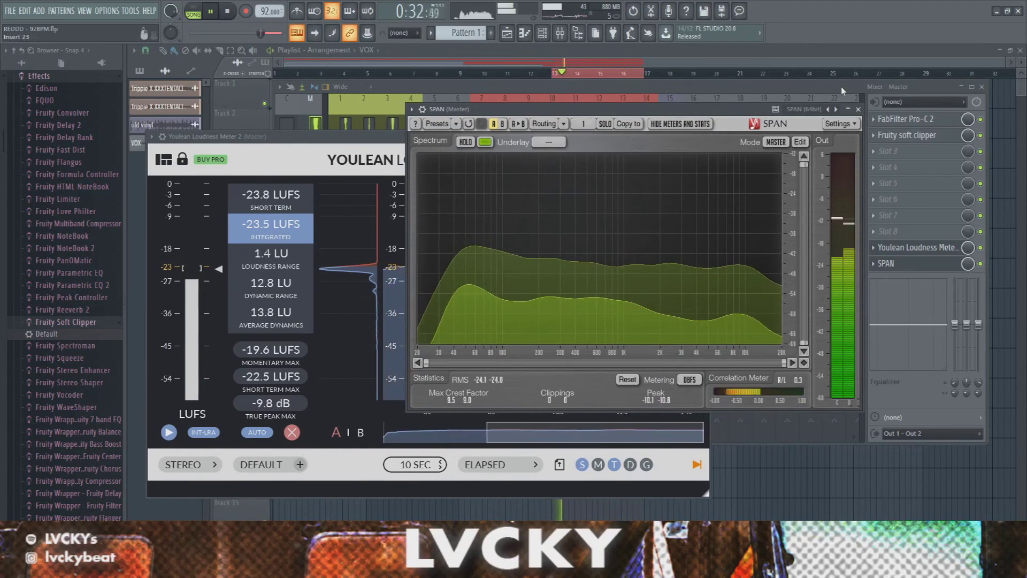
# Lower the VOX track's mixer fader to about 32%.
pyautogui.press('F9')
pyautogui.click(392, 352)
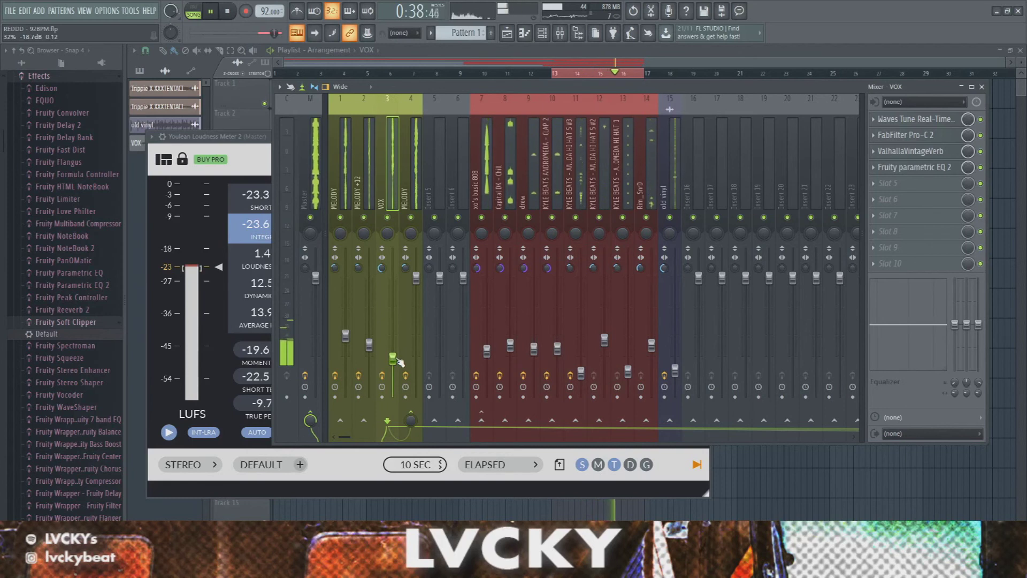
# Load FabFilter Pro-L 2 in Master slot 3 and raise its gain to about 11 dB against the loudness meter.
pyautogui.click(316, 151)
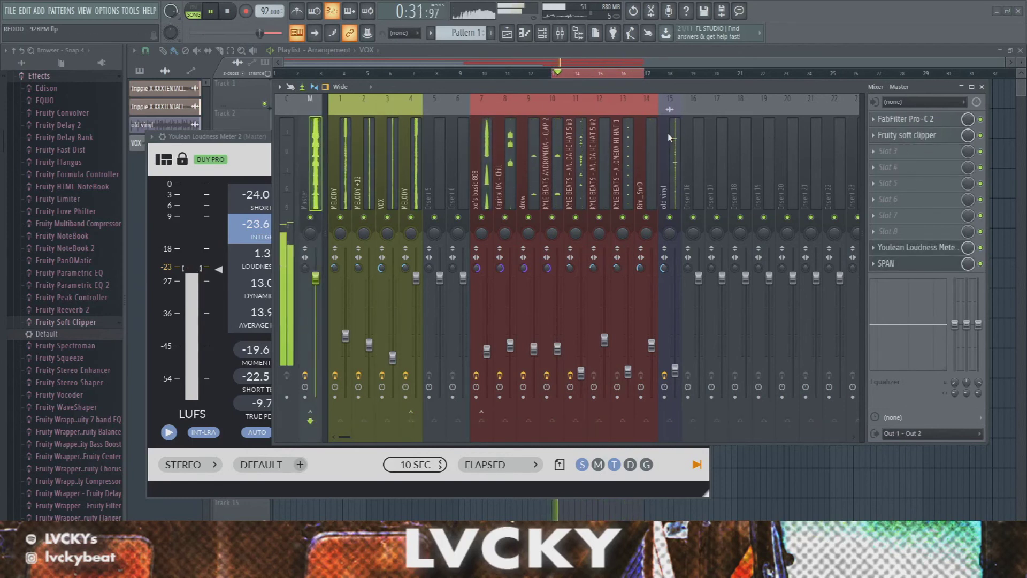
pyautogui.moveTo(872, 131); pyautogui.dragTo(891, 151)
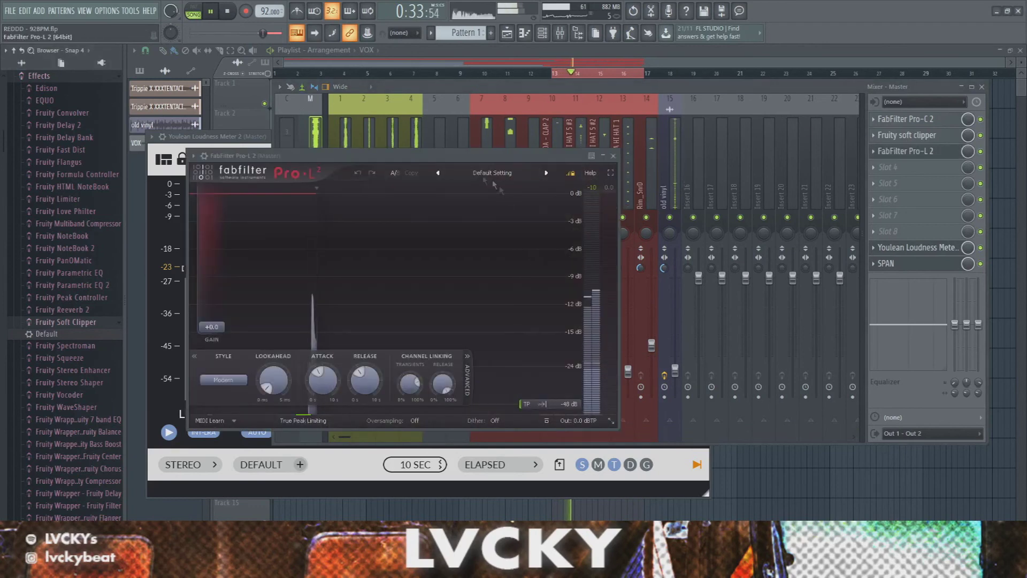
pyautogui.click(224, 137)
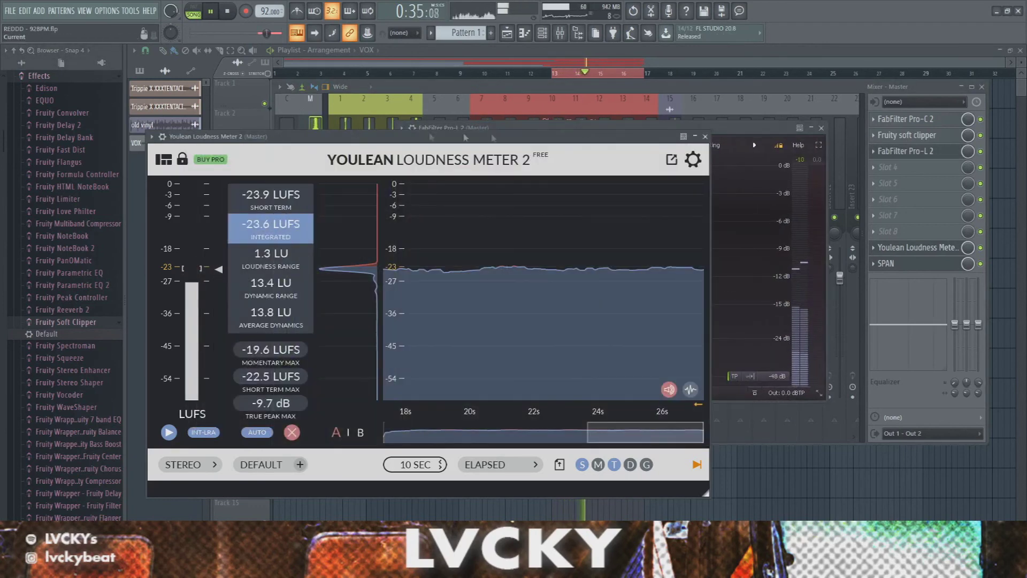
pyautogui.click(638, 130)
pyautogui.moveTo(482, 281); pyautogui.dragTo(483, 235)
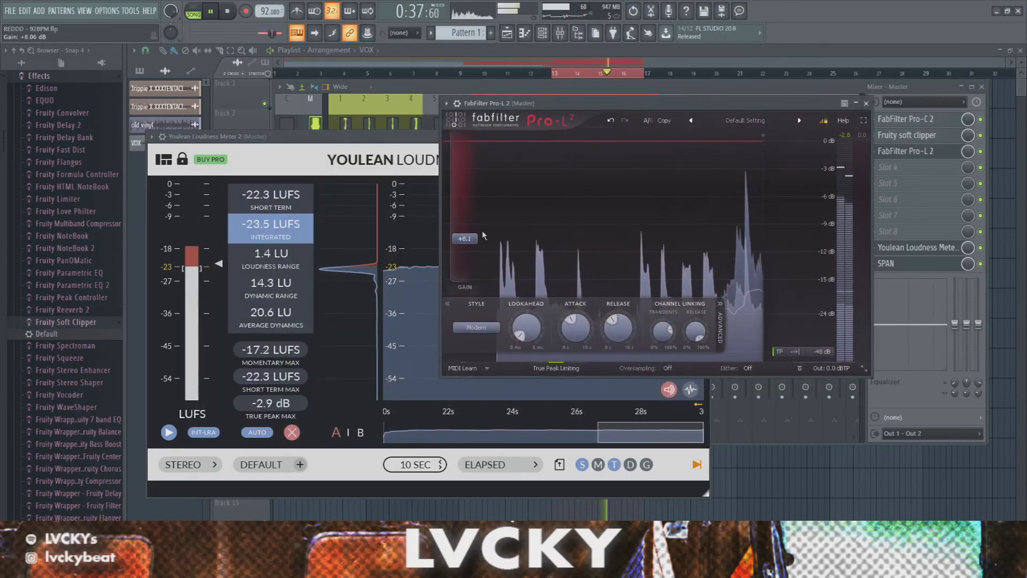
pyautogui.moveTo(470, 240); pyautogui.dragTo(474, 231)
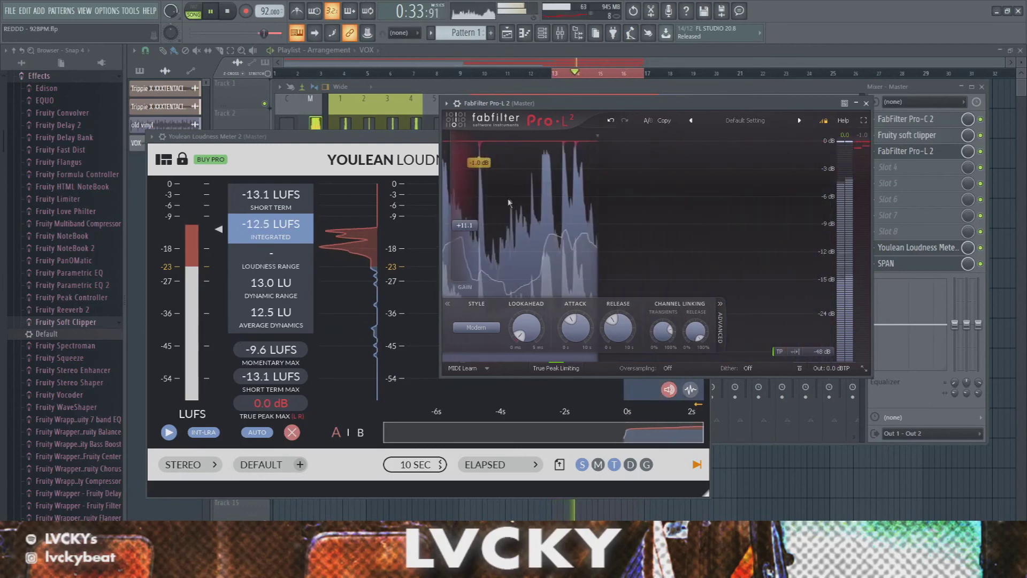
pyautogui.moveTo(472, 226); pyautogui.dragTo(471, 229)
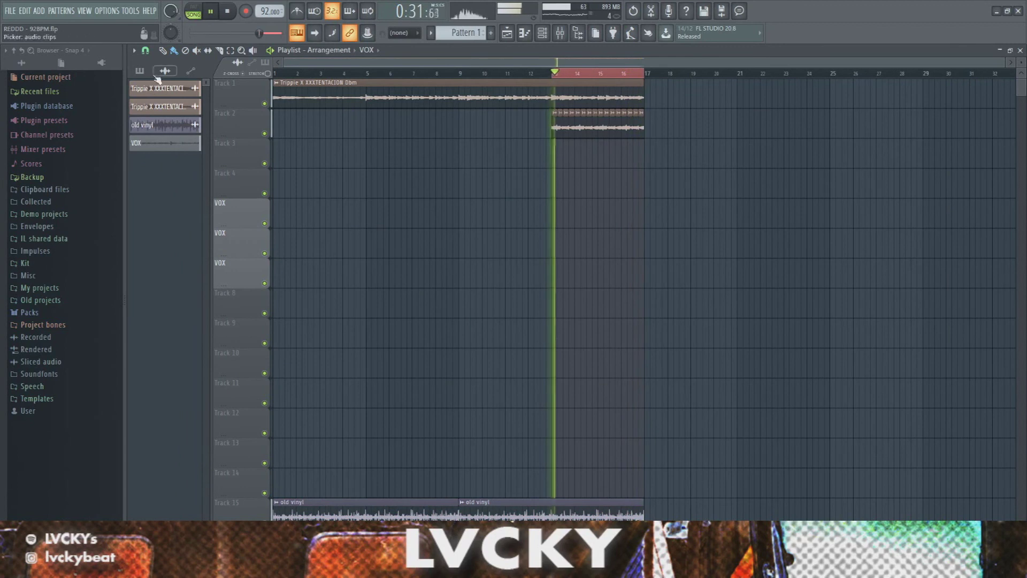
# Split Pattern 1 by channel and place the resulting clips on tracks 3 to 11 starting at bar 1.
pyautogui.click(140, 70)
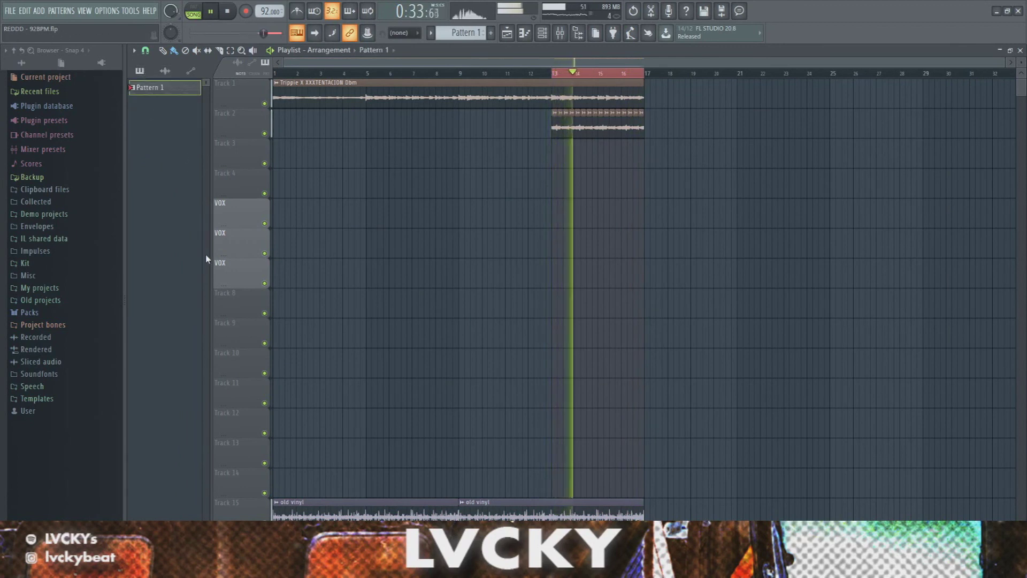
pyautogui.click(182, 203)
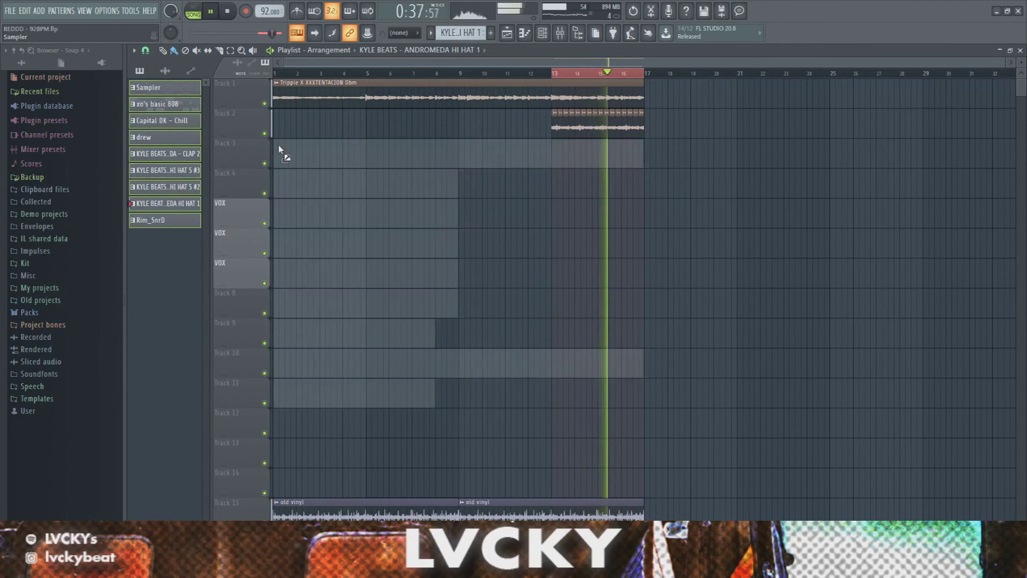
pyautogui.moveTo(279, 145); pyautogui.dragTo(278, 147)
# Make the 808 and drum clips end at bar 9 and duplicate them up to bar 17.
pyautogui.moveTo(442, 170); pyautogui.dragTo(395, 305)
pyautogui.moveTo(476, 334); pyautogui.dragTo(367, 176)
pyautogui.hotkey('ctrl', 'b')
pyautogui.scroll(4, 505, 286)
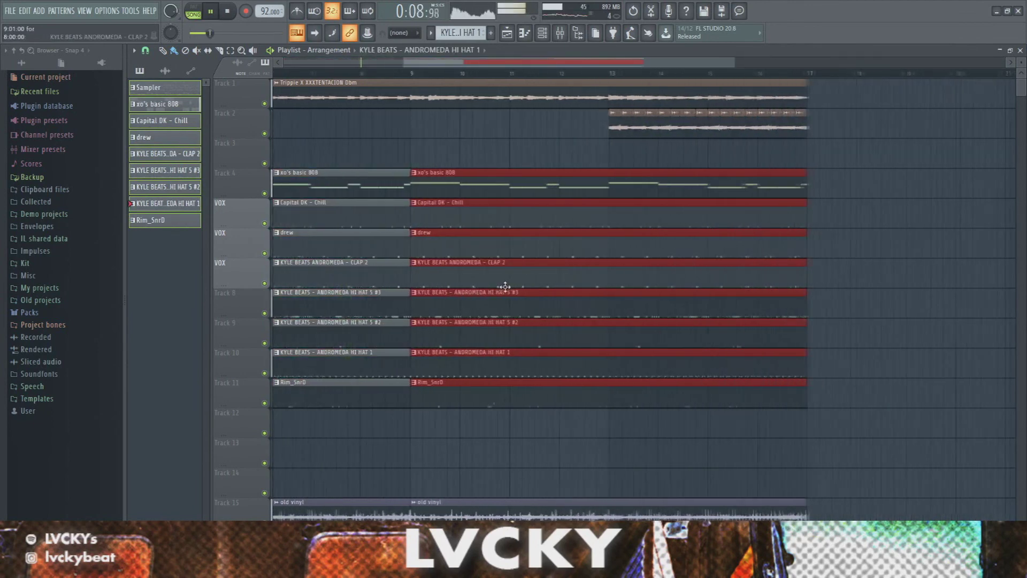
pyautogui.scroll(5, 848, 247)
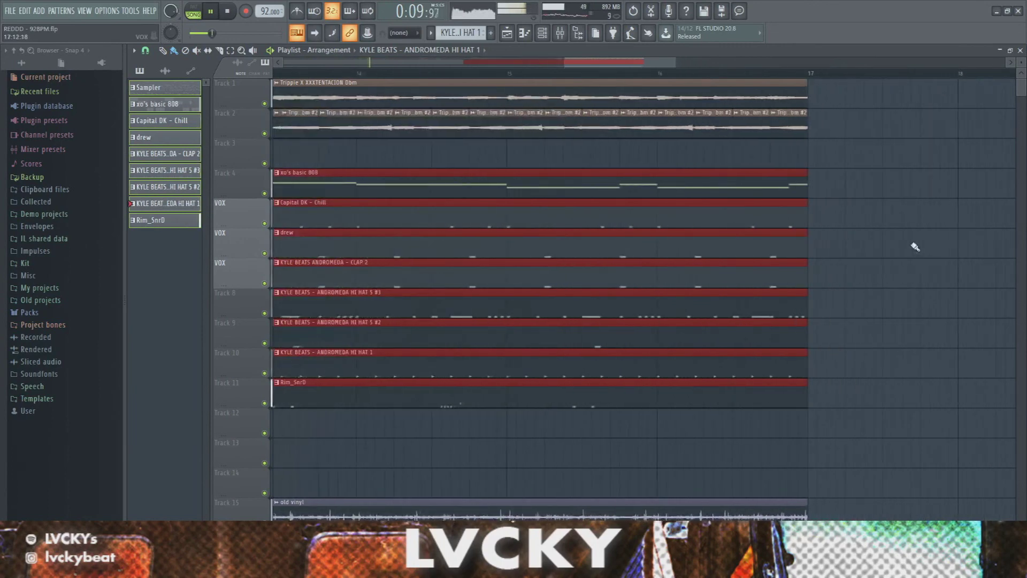
pyautogui.click(755, 159)
# Move the two old vinyl clips up two tracks to track 13.
pyautogui.scroll(-4, 770, 187)
pyautogui.scroll(-3, 759, 225)
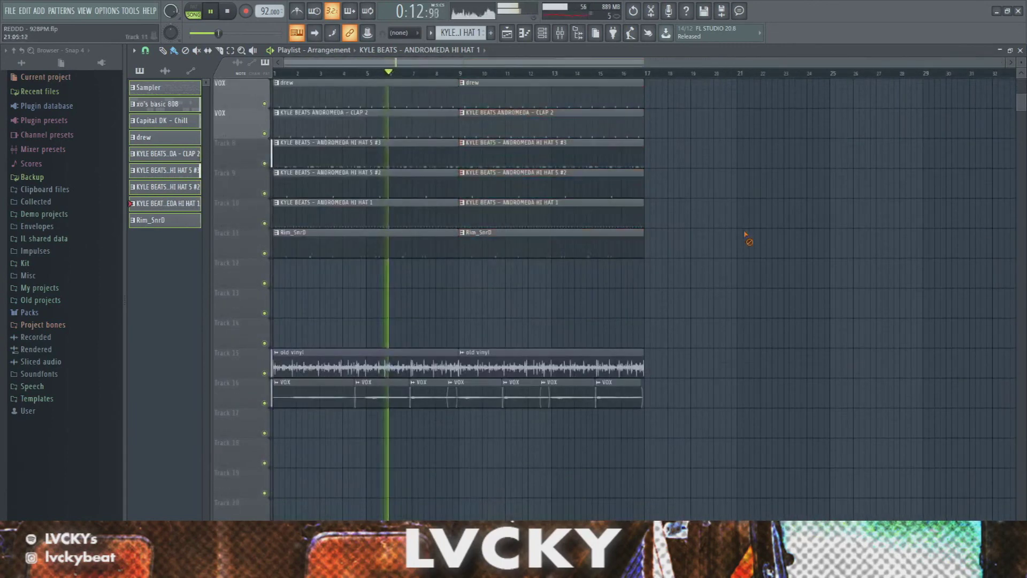
pyautogui.click(367, 355)
pyautogui.press('Up')
pyautogui.press('Up')
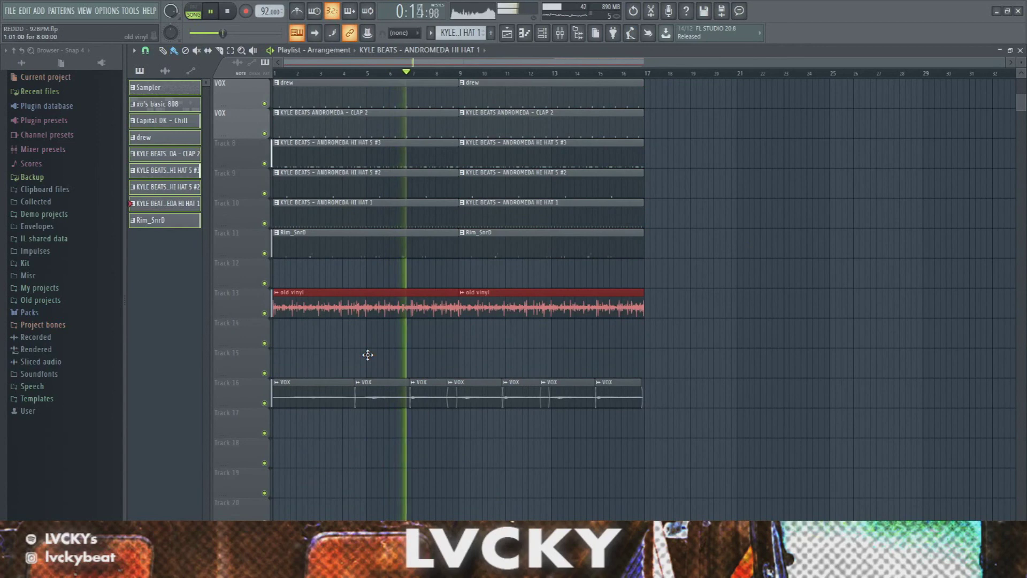
# Select all the VOX clips on track 16 and move them up to the empty track 3.
pyautogui.moveTo(628, 379); pyautogui.dragTo(327, 426)
pyautogui.scroll(3, 390, 412)
pyautogui.press('Up')
pyautogui.press('Up')
pyautogui.press('Up')
pyautogui.press('Up')
pyautogui.press('Up')
pyautogui.press('Up')
pyautogui.press('Up')
pyautogui.press('Up')
pyautogui.press('Up')
pyautogui.press('Up')
pyautogui.press('Up')
pyautogui.press('Up')
pyautogui.press('Up')
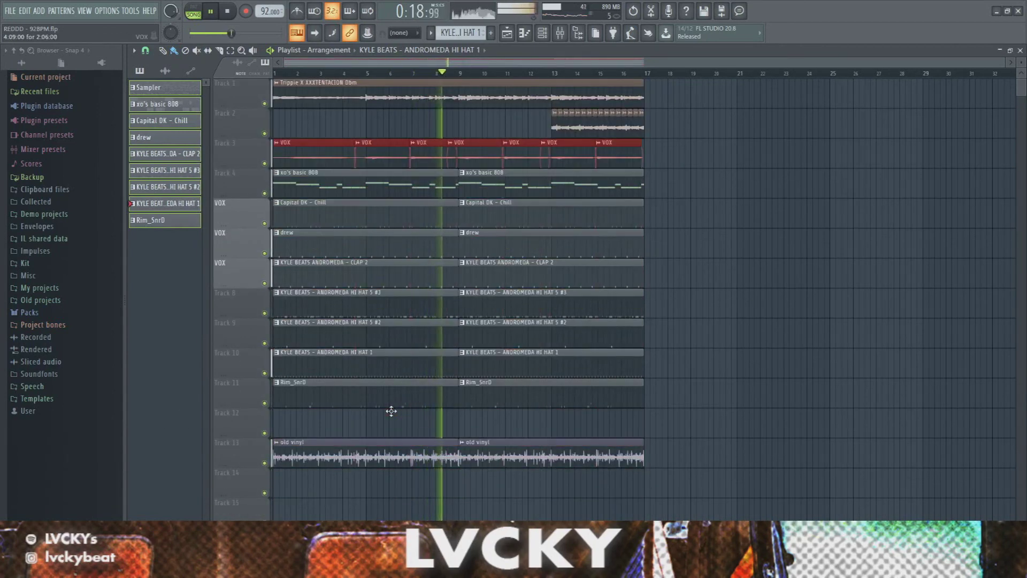
# Move the old vinyl clips up to track 12, directly below the Rim_SnrD track.
pyautogui.click(390, 455)
pyautogui.press('Up')
pyautogui.click(391, 479)
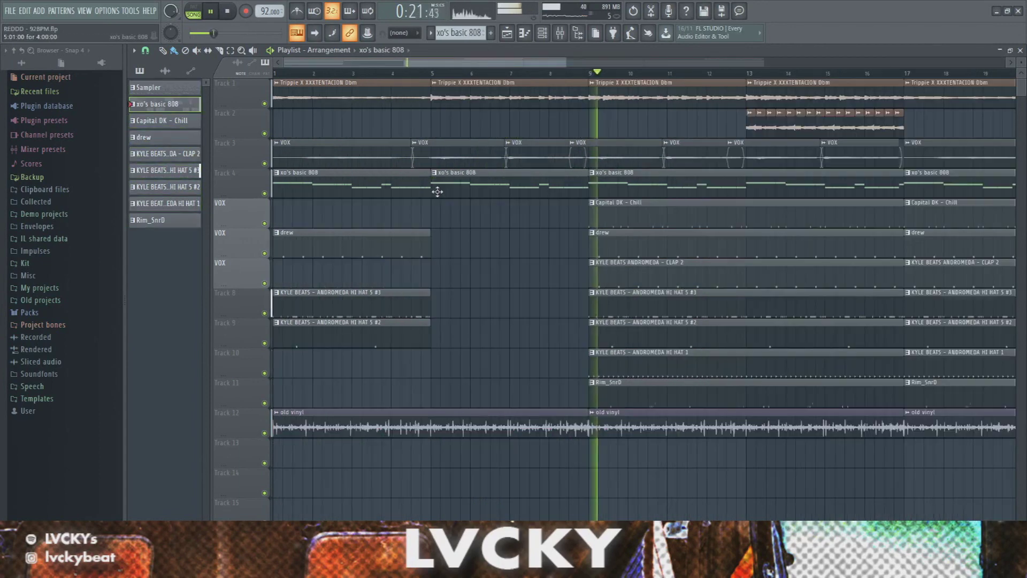
# Trim the second xo's basic 808 clip and copies of the drew and HI HAT 5 #3 and #2 clips to short lead-ins before bar 9.
pyautogui.moveTo(435, 187); pyautogui.dragTo(582, 200)
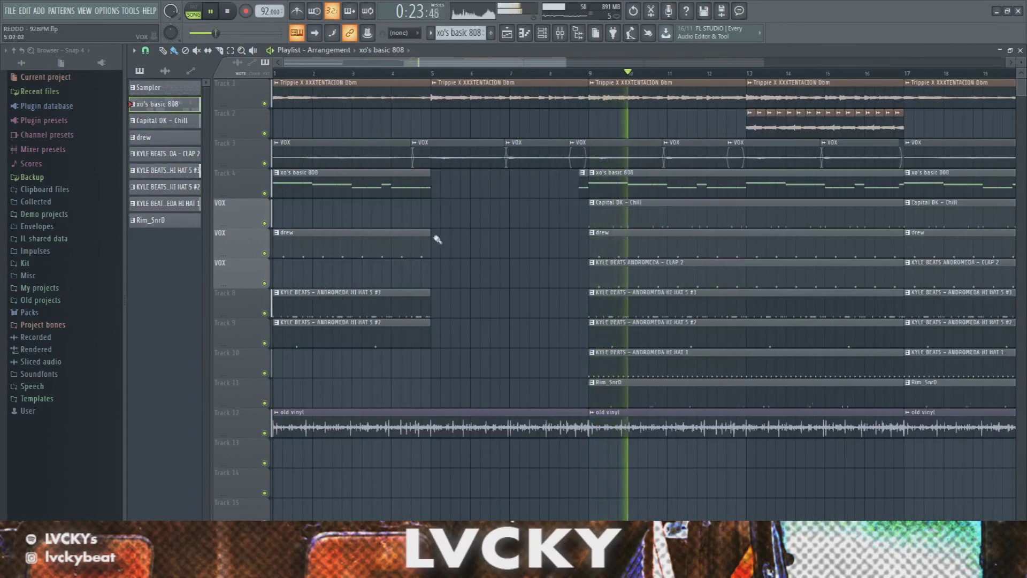
pyautogui.moveTo(431, 200); pyautogui.dragTo(271, 348)
pyautogui.moveTo(372, 257)
pyautogui.mouseDown()
pyautogui.moveTo(539, 257)
pyautogui.moveTo(344, 266)
pyautogui.moveTo(519, 252)
pyautogui.mouseUp()
pyautogui.moveTo(432, 254); pyautogui.dragTo(583, 255)
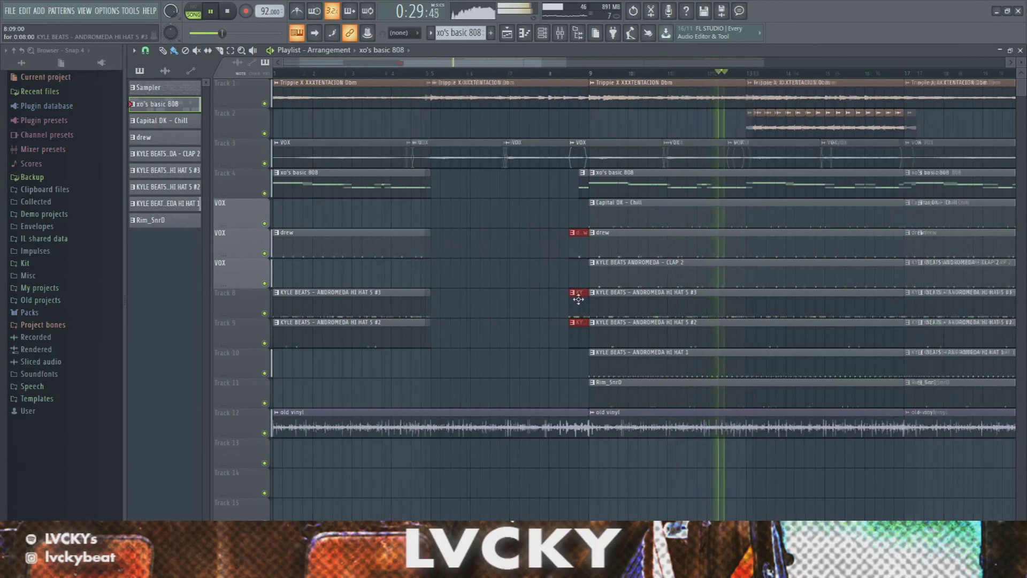
# Shorten the drew and HI HAT 5 lead-in clips to two steps from 8:13, repeat them up to bar 9 and audition the fill.
pyautogui.keyDown('ctrl'); pyautogui.scroll(4, 575, 262); pyautogui.keyUp('ctrl')
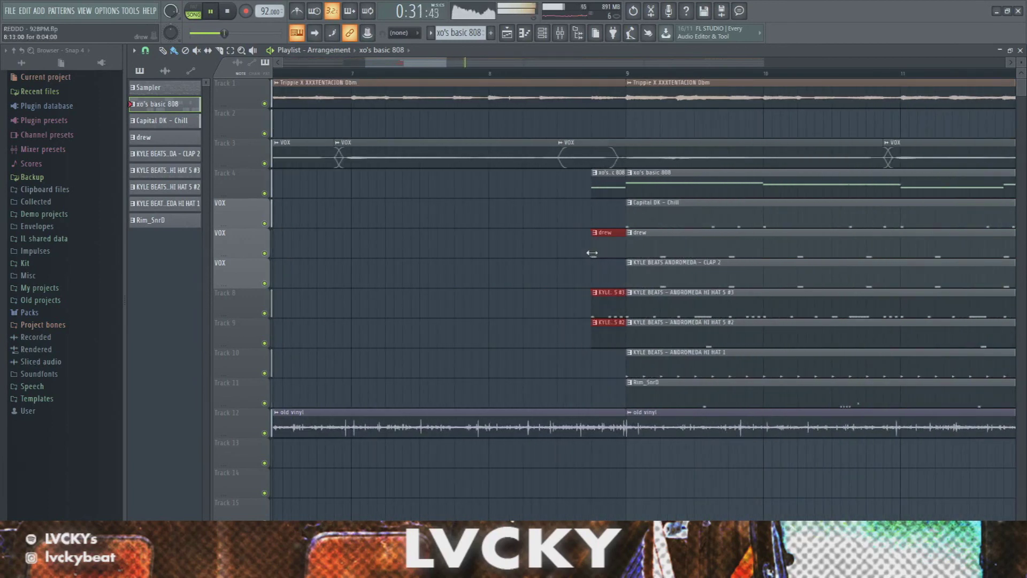
pyautogui.keyDown('ctrl'); pyautogui.scroll(2, 607, 233); pyautogui.keyUp('ctrl')
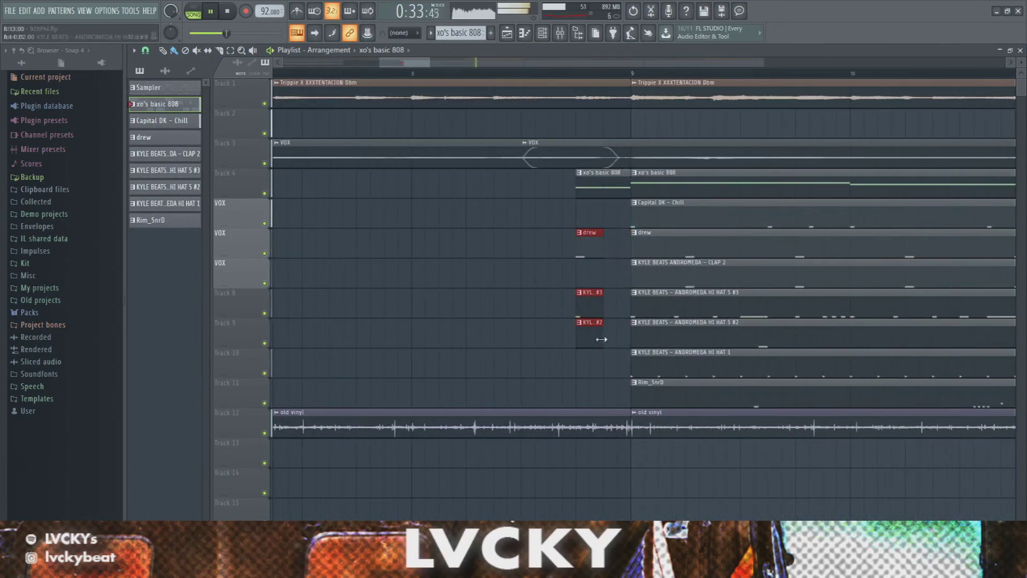
pyautogui.click(520, 72)
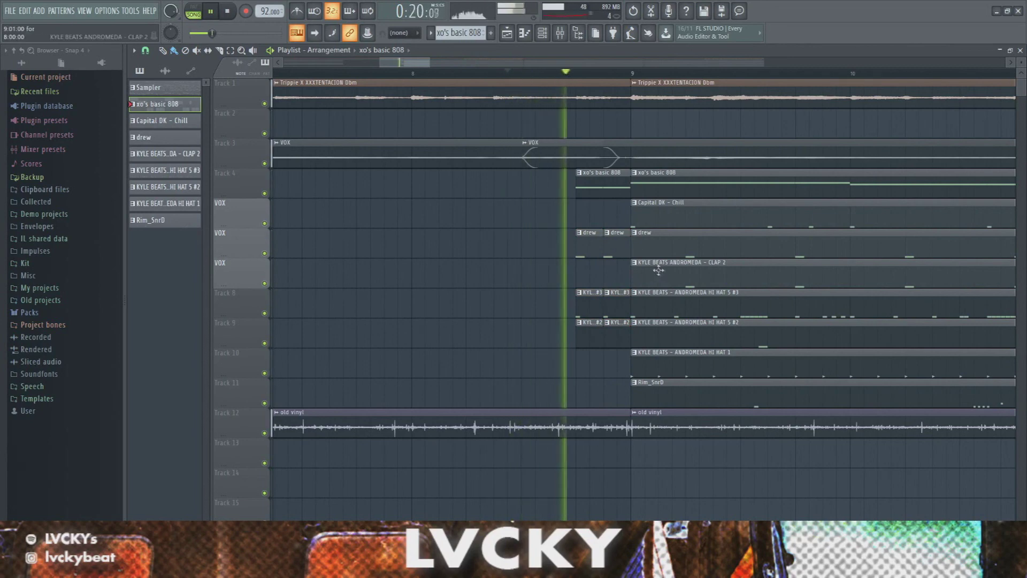
# Place a Capital DK - Chill clip on track 5 at bar 1 and trim it to the last beat before bar 9.
pyautogui.keyDown('ctrl'); pyautogui.scroll(-3, 805, 315); pyautogui.keyUp('ctrl')
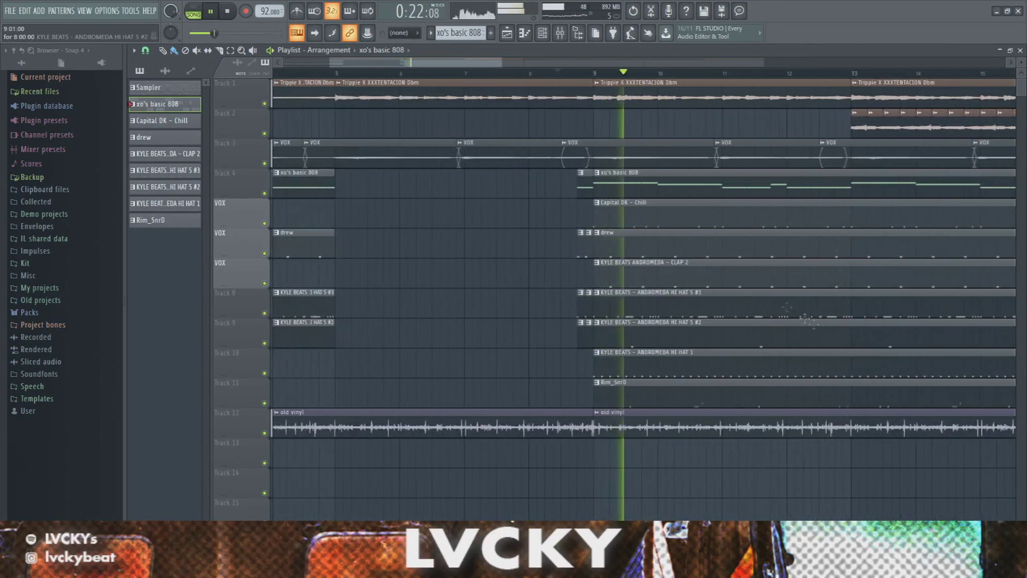
pyautogui.click(299, 210)
pyautogui.hscroll(-3, 289, 217)
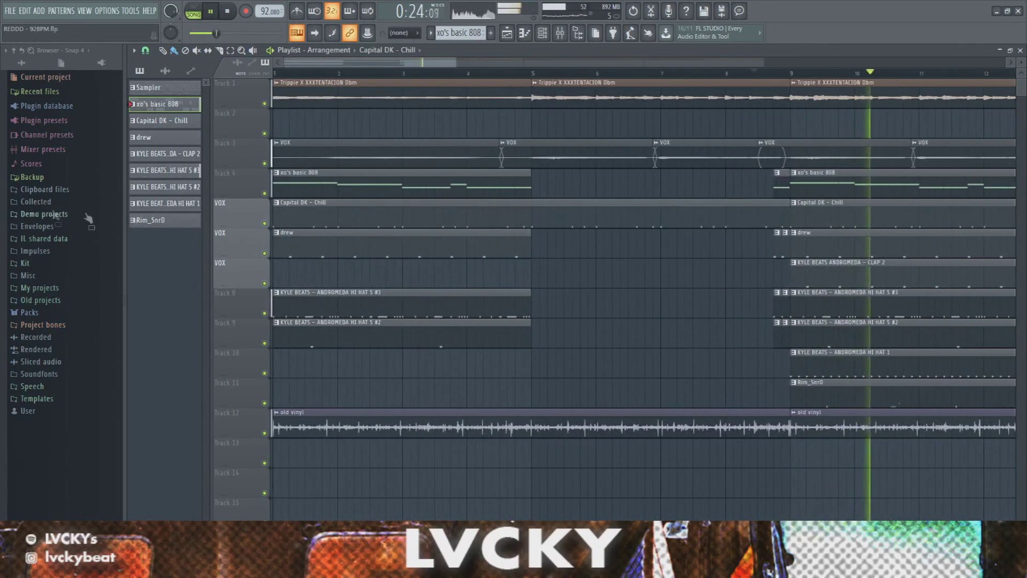
pyautogui.moveTo(276, 223); pyautogui.dragTo(775, 214)
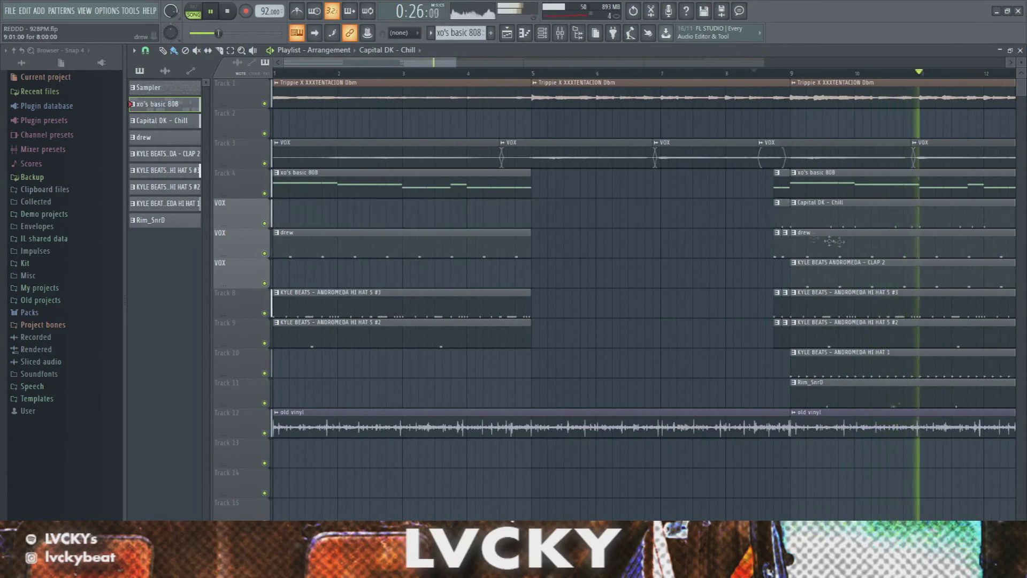
# Audition the transition into bar 9 and shorten the Capital DK - Chill lead-in clip to its last two steps.
pyautogui.keyDown('ctrl'); pyautogui.scroll(3, 649, 81); pyautogui.keyUp('ctrl')
pyautogui.click(648, 79)
pyautogui.keyDown('ctrl'); pyautogui.scroll(2, 755, 303); pyautogui.keyUp('ctrl')
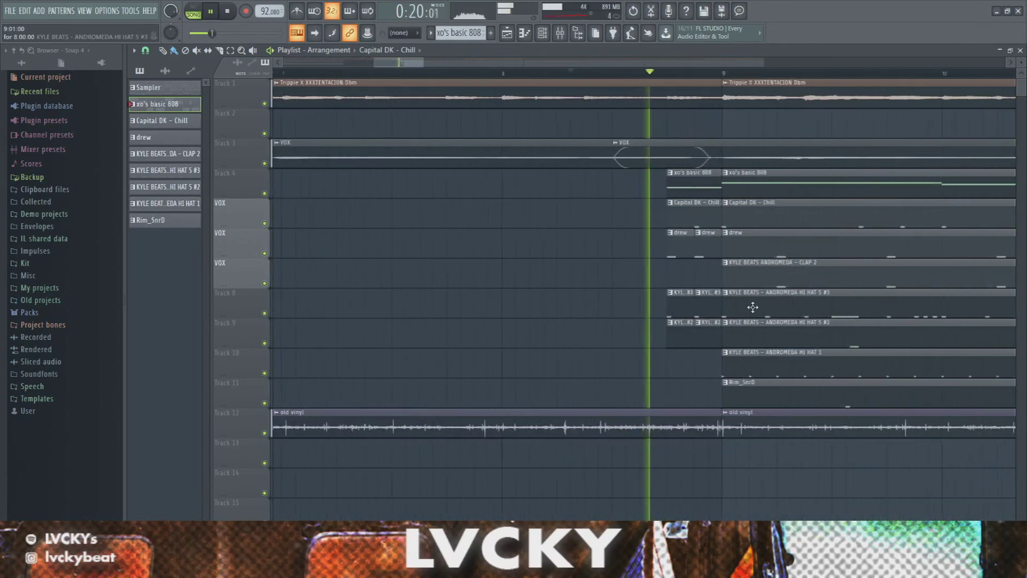
pyautogui.moveTo(666, 211); pyautogui.dragTo(696, 214)
# Place the LVCKY YOU'RE SICK - PERFECT! sample from the Kit's TAG folder on track 13 just before bar 8.
pyautogui.keyDown('ctrl'); pyautogui.scroll(-6, 565, 268); pyautogui.keyUp('ctrl')
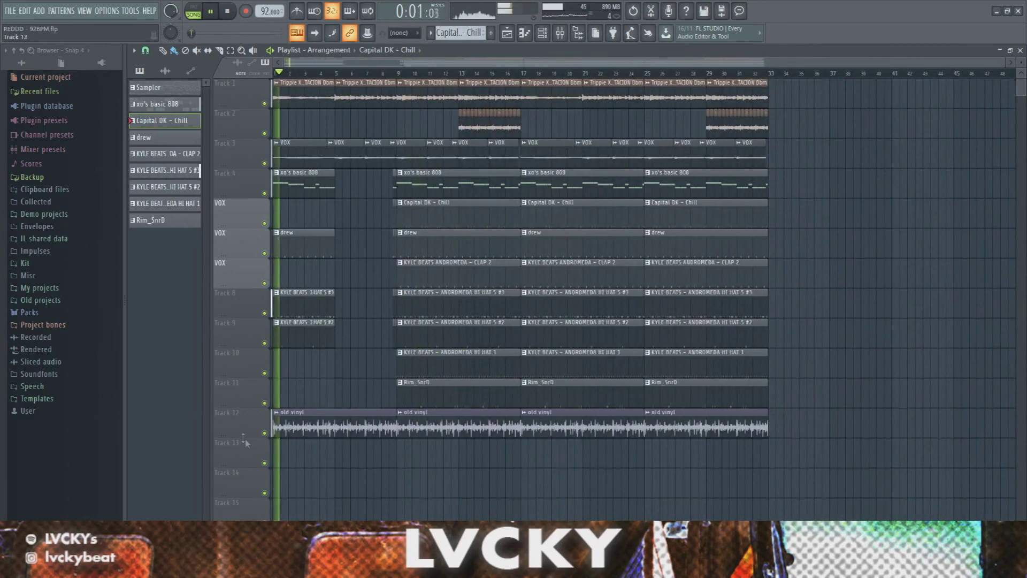
pyautogui.keyDown('ctrl'); pyautogui.scroll(4, 251, 444); pyautogui.keyUp('ctrl')
pyautogui.click(25, 263)
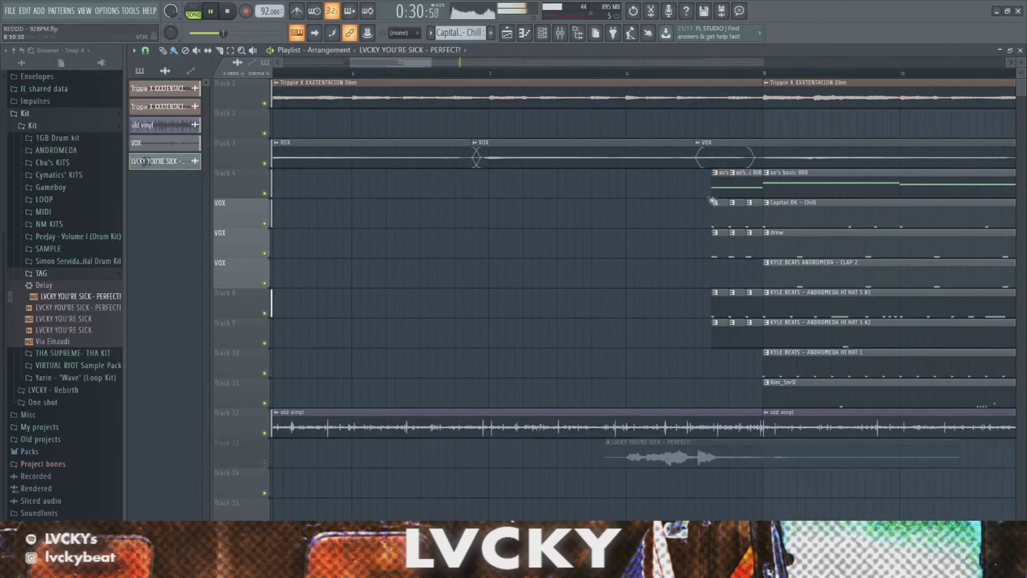
# Remove the HI HAT 5 #2 lead-in clips before bar 9 and unmute the tag's track 13.
pyautogui.click(665, 187)
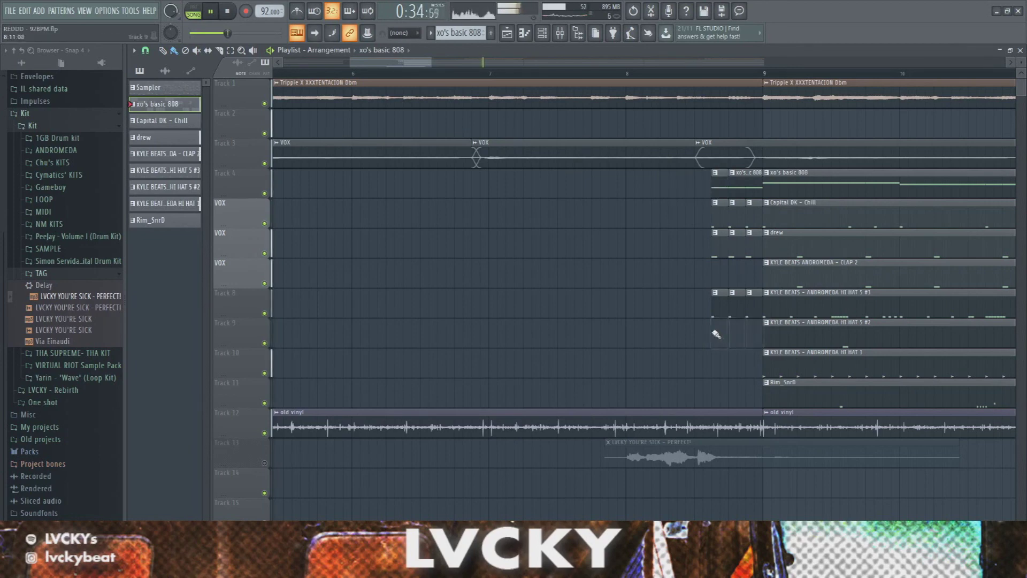
pyautogui.keyDown('ctrl'); pyautogui.scroll(-1, 802, 481); pyautogui.keyUp('ctrl')
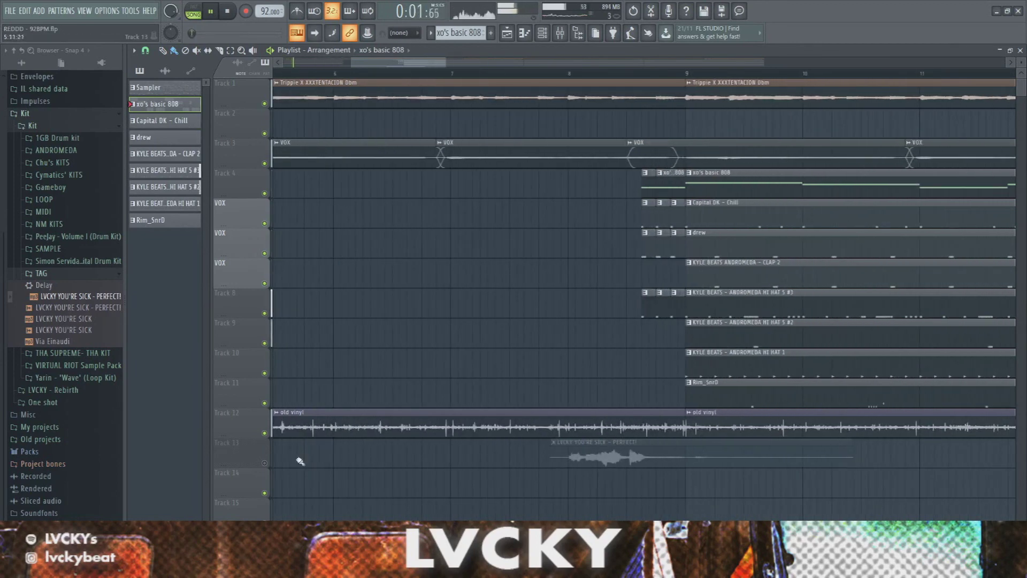
pyautogui.click(265, 463)
# Route the LVCKY YOU'RE SICK - PERFECT! tag to mixer insert 16.
pyautogui.doubleClick(611, 464)
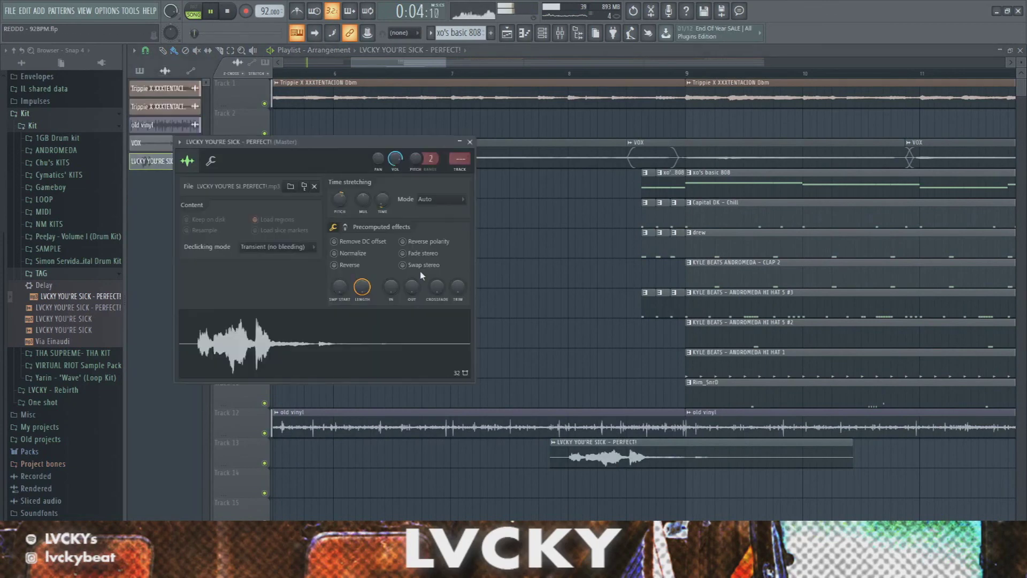
pyautogui.click(470, 142)
pyautogui.click(560, 33)
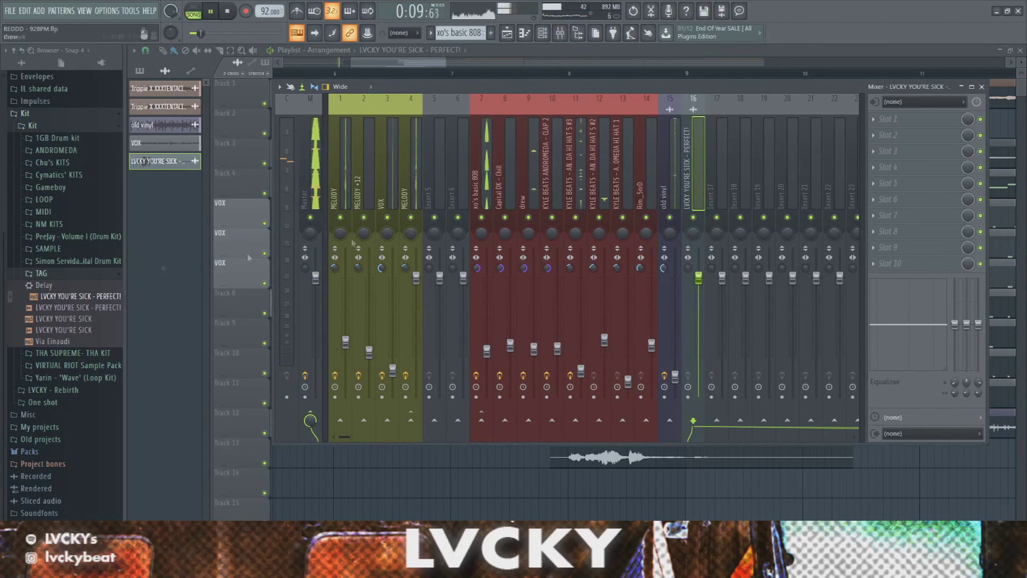
# Load the TAG folder's Delay preset and Fruity Parametric EQ 2 in slots 1 and 2 of the tag's mixer track.
pyautogui.moveTo(44, 284); pyautogui.dragTo(694, 178)
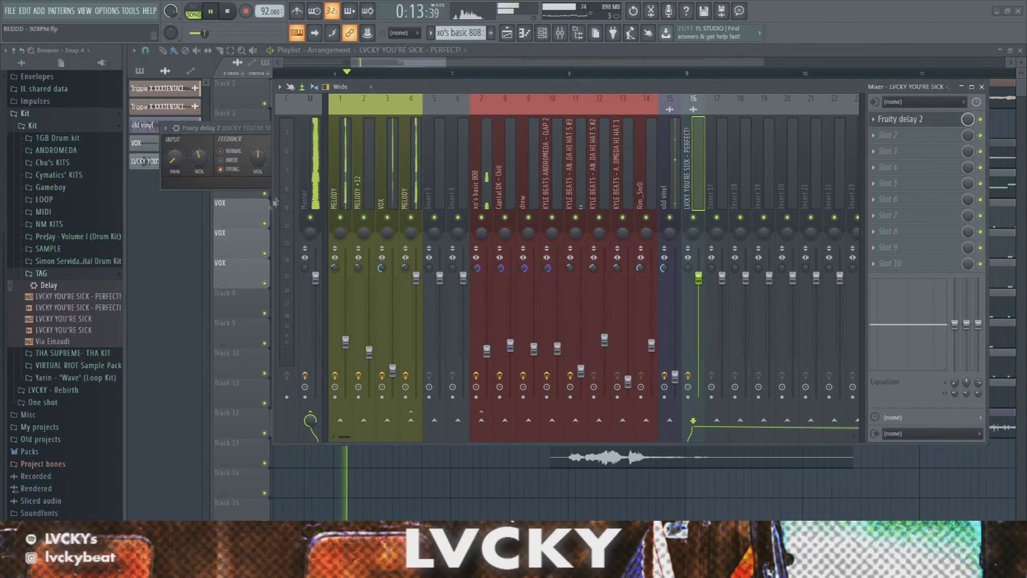
pyautogui.moveTo(529, 219); pyautogui.dragTo(528, 219)
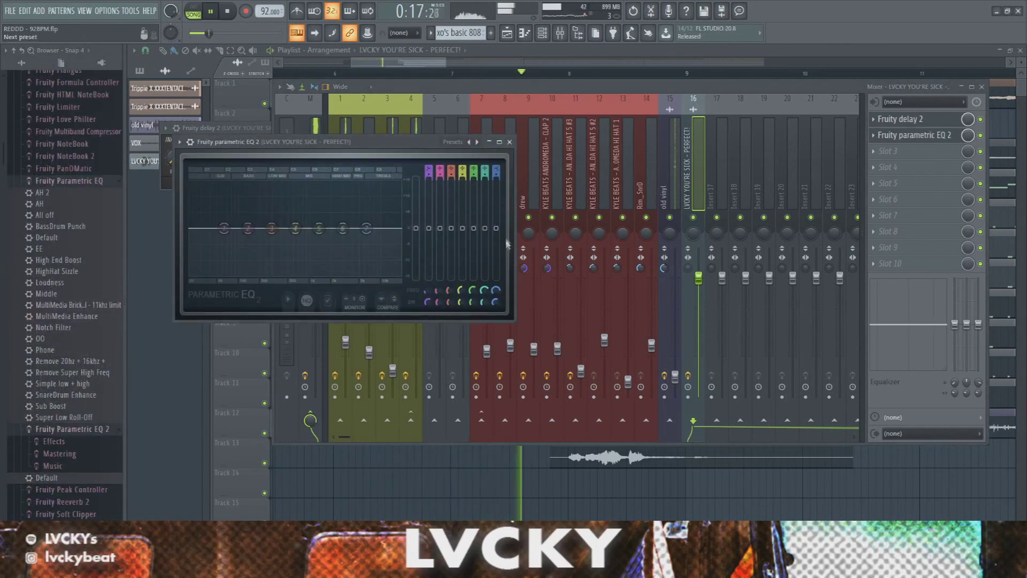
pyautogui.press('F9')
pyautogui.press('F9')
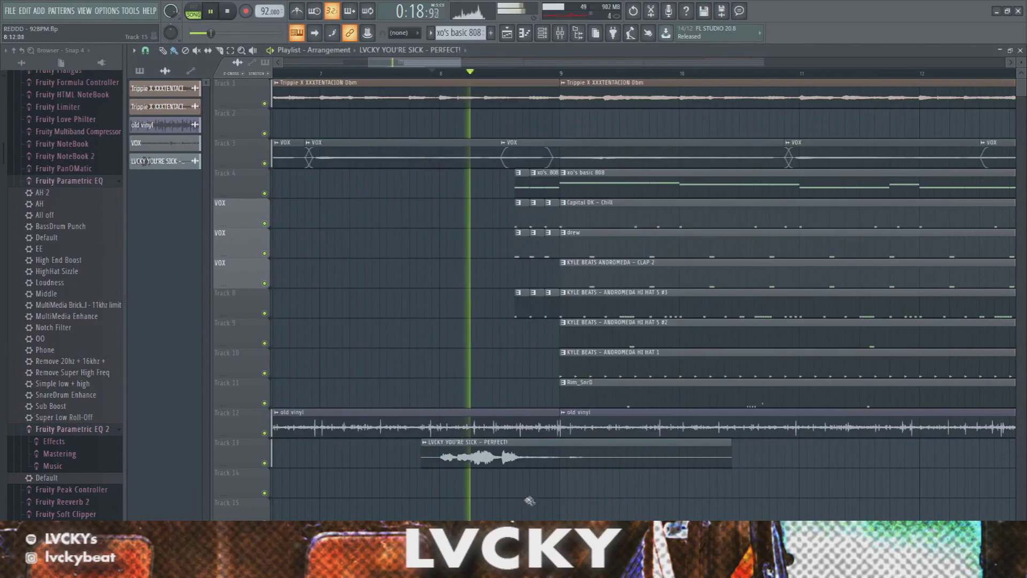
# Check the tag's mixer insert 16 during playback, and collapse the browser's folder tree.
pyautogui.press('F9')
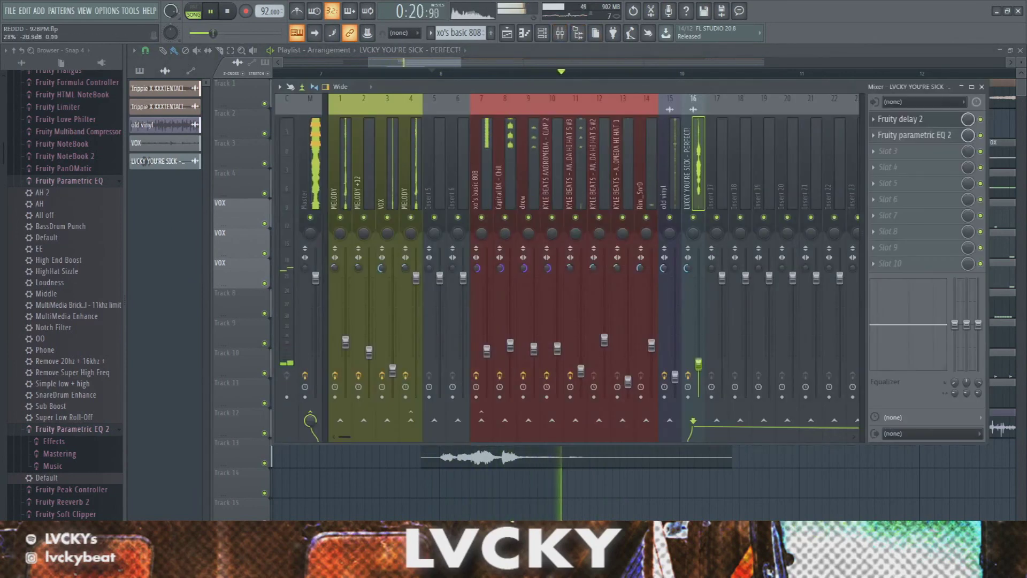
pyautogui.press('F9')
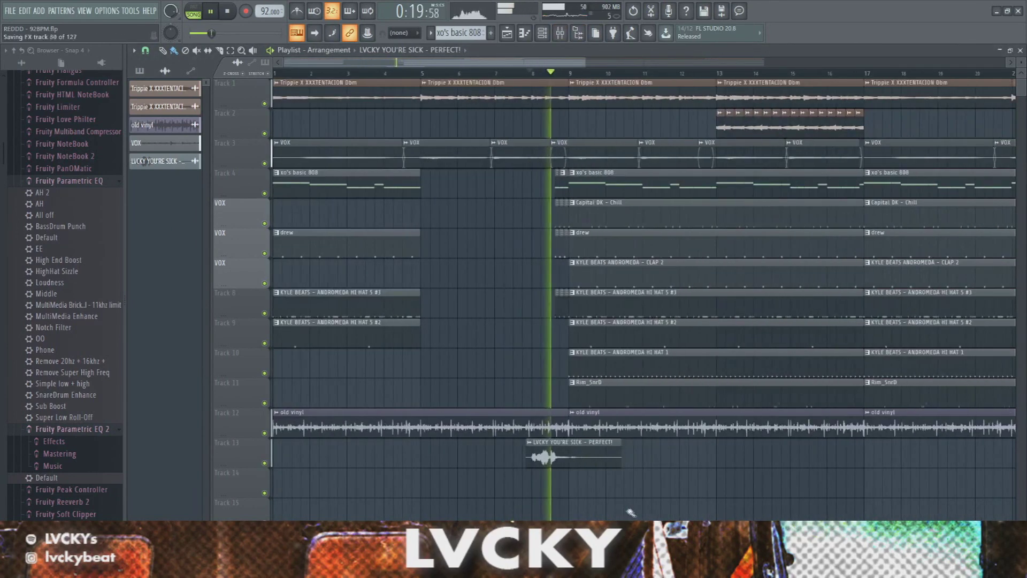
pyautogui.scroll(3, 423, 499)
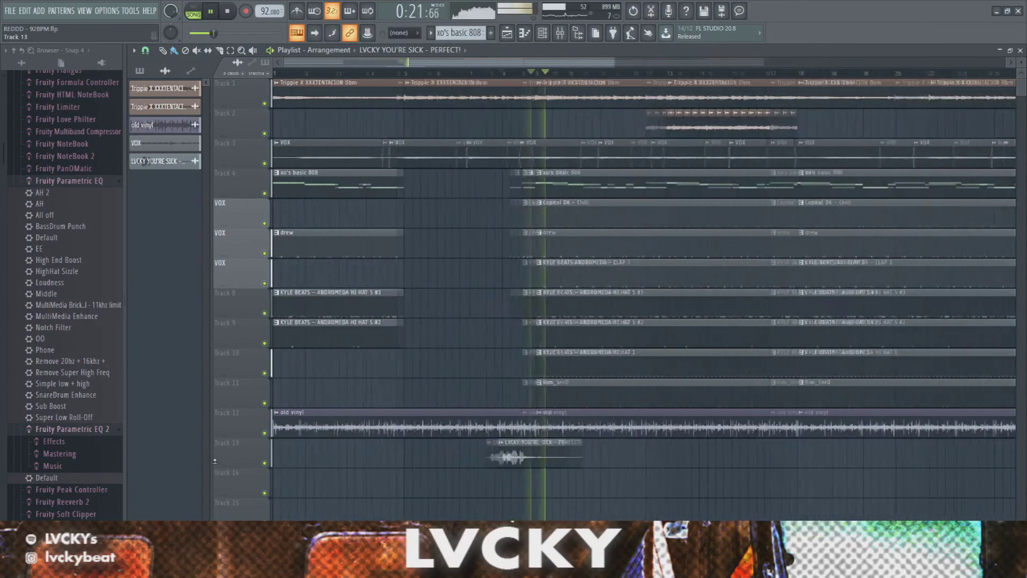
pyautogui.click(16, 52)
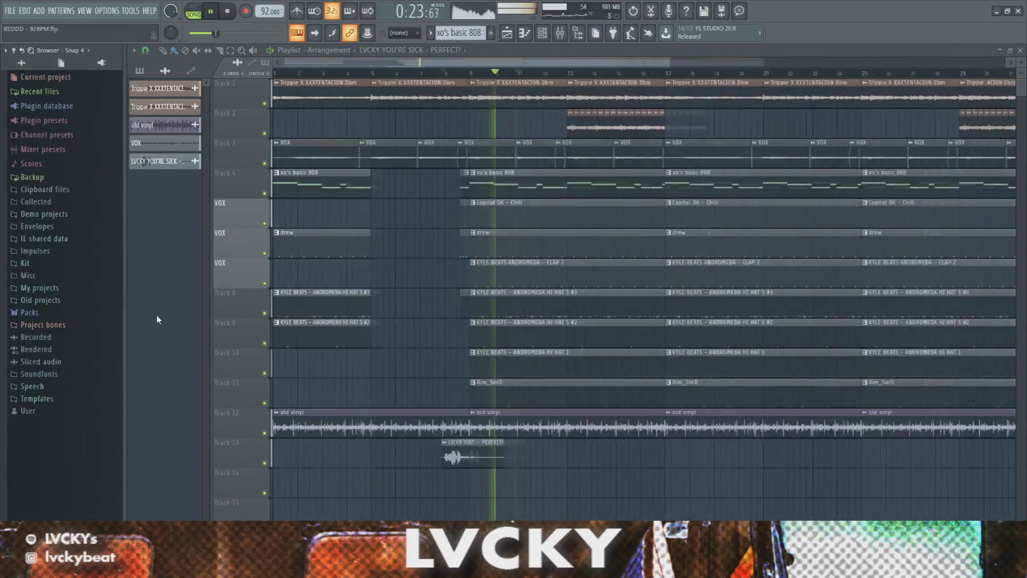
# Play the full arrangement from about bar 39, just before the second producer tag.
pyautogui.scroll(-3, 293, 358)
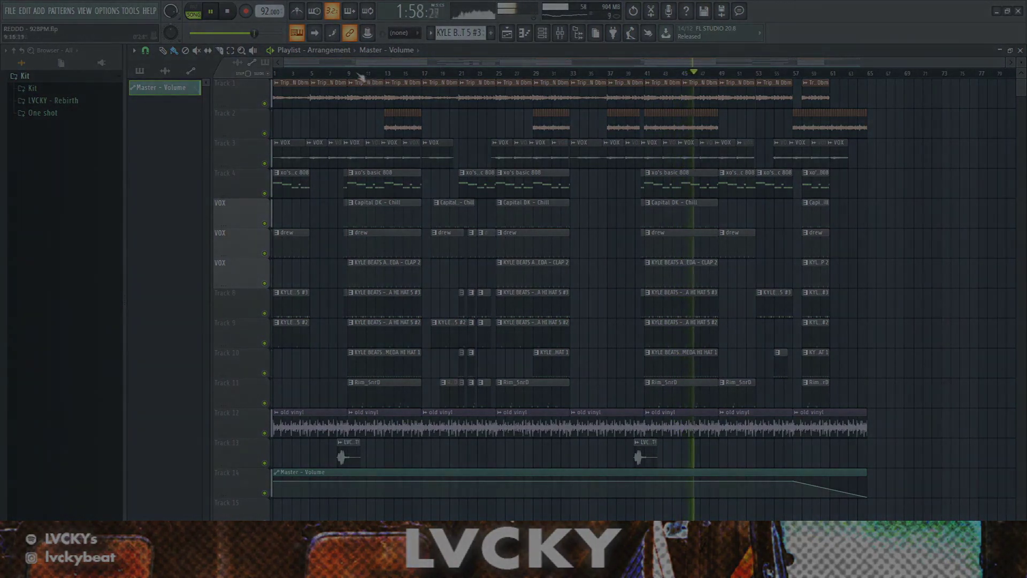
pyautogui.click(638, 74)
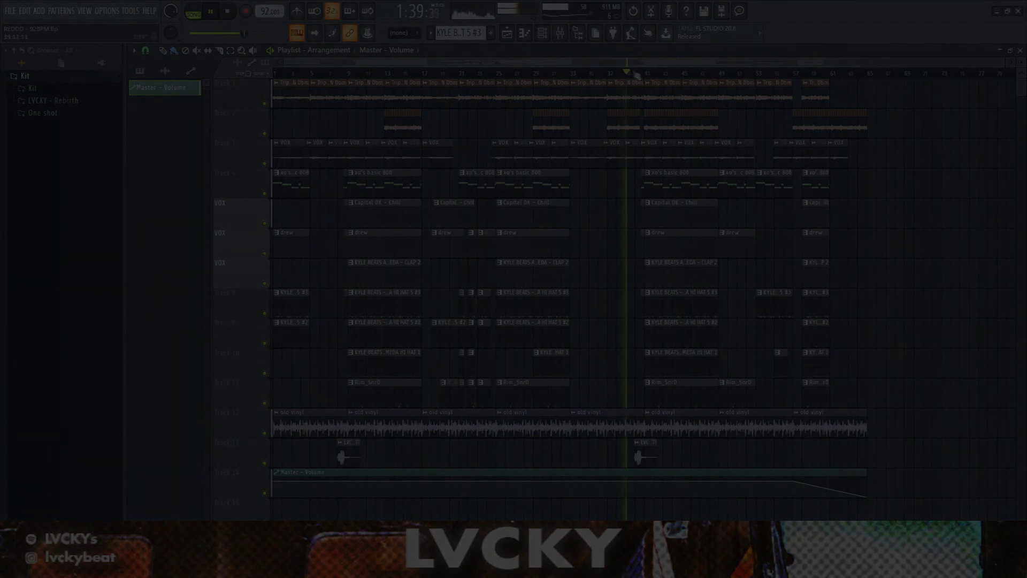